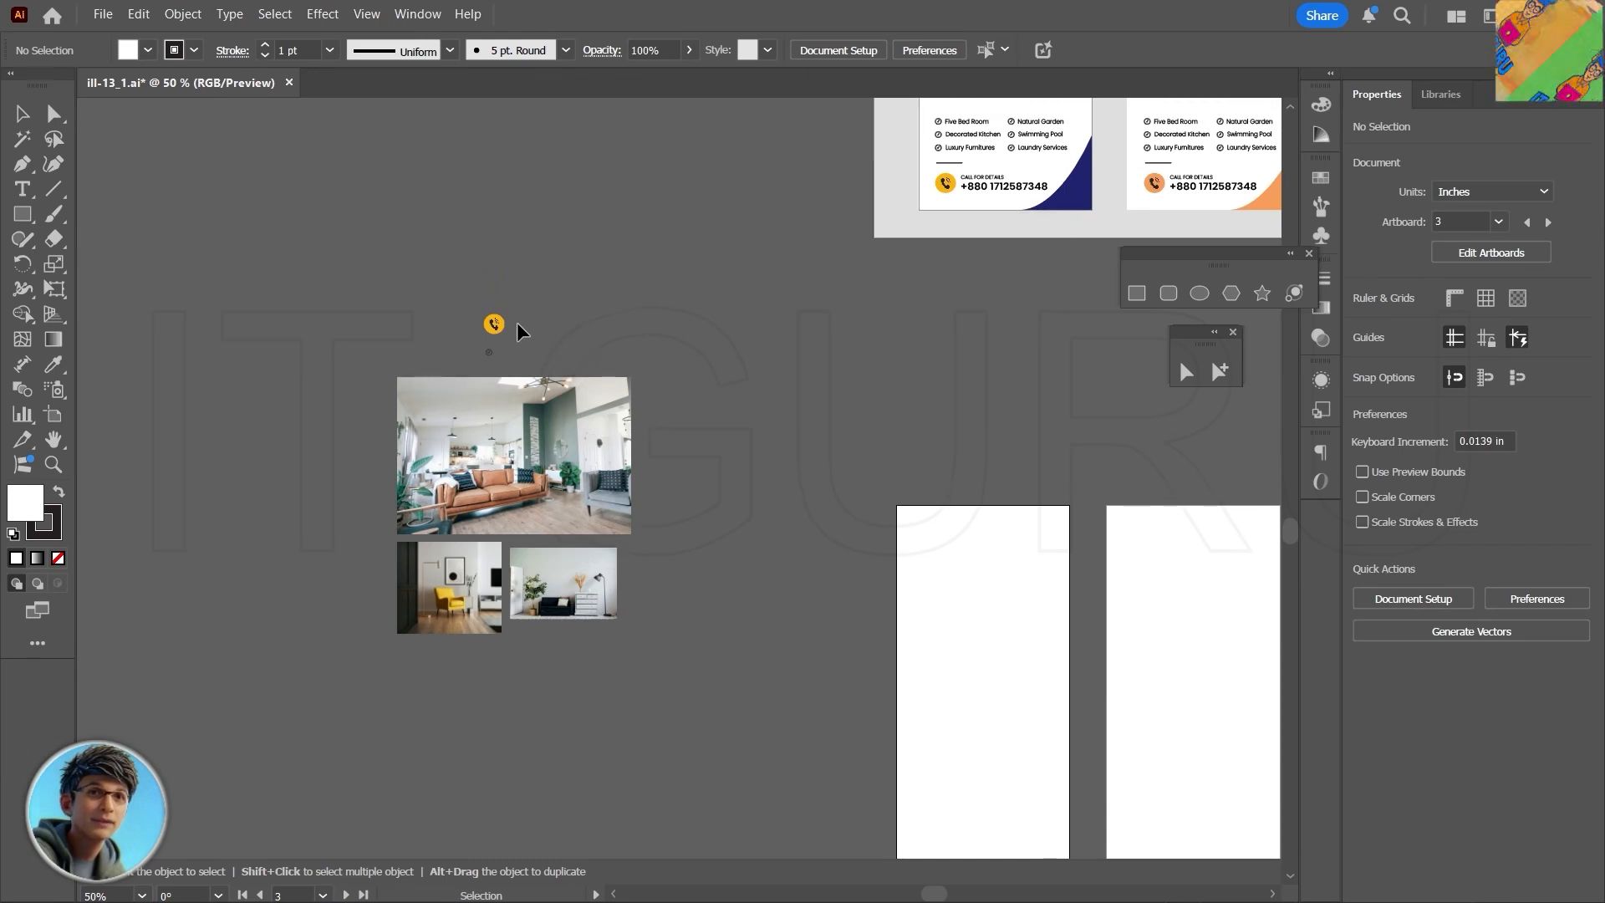
- Set the Rectangle tool up to draw shapes with no stroke
scroll(519, 331, "up", 4)
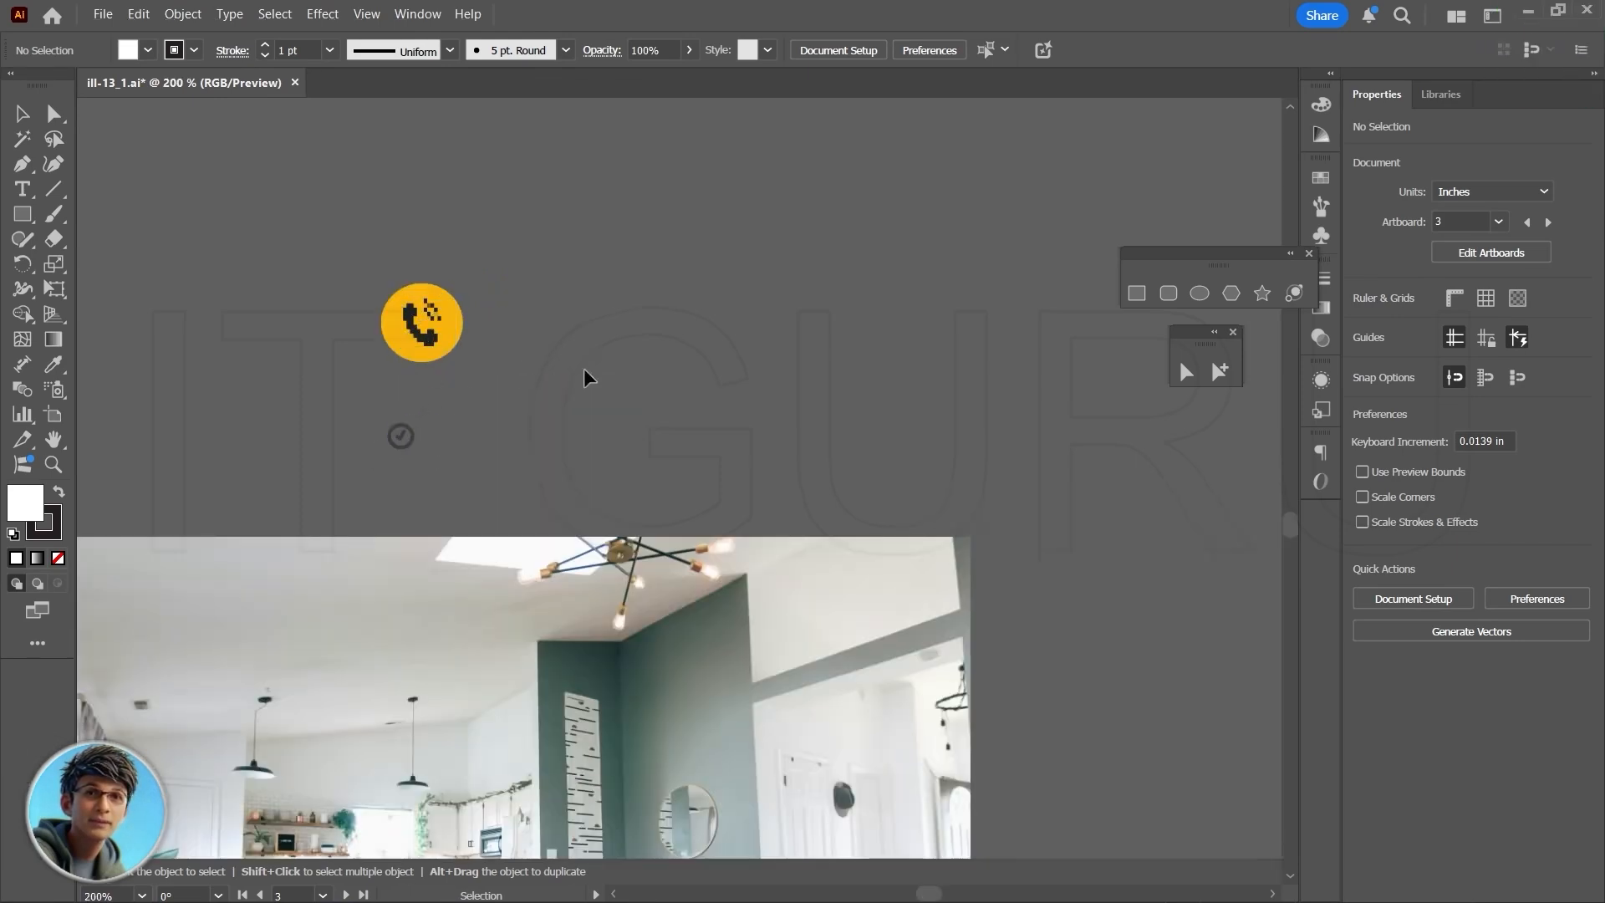
scroll(585, 369, "down", 4)
left_click_drag(783, 526, 363, 177)
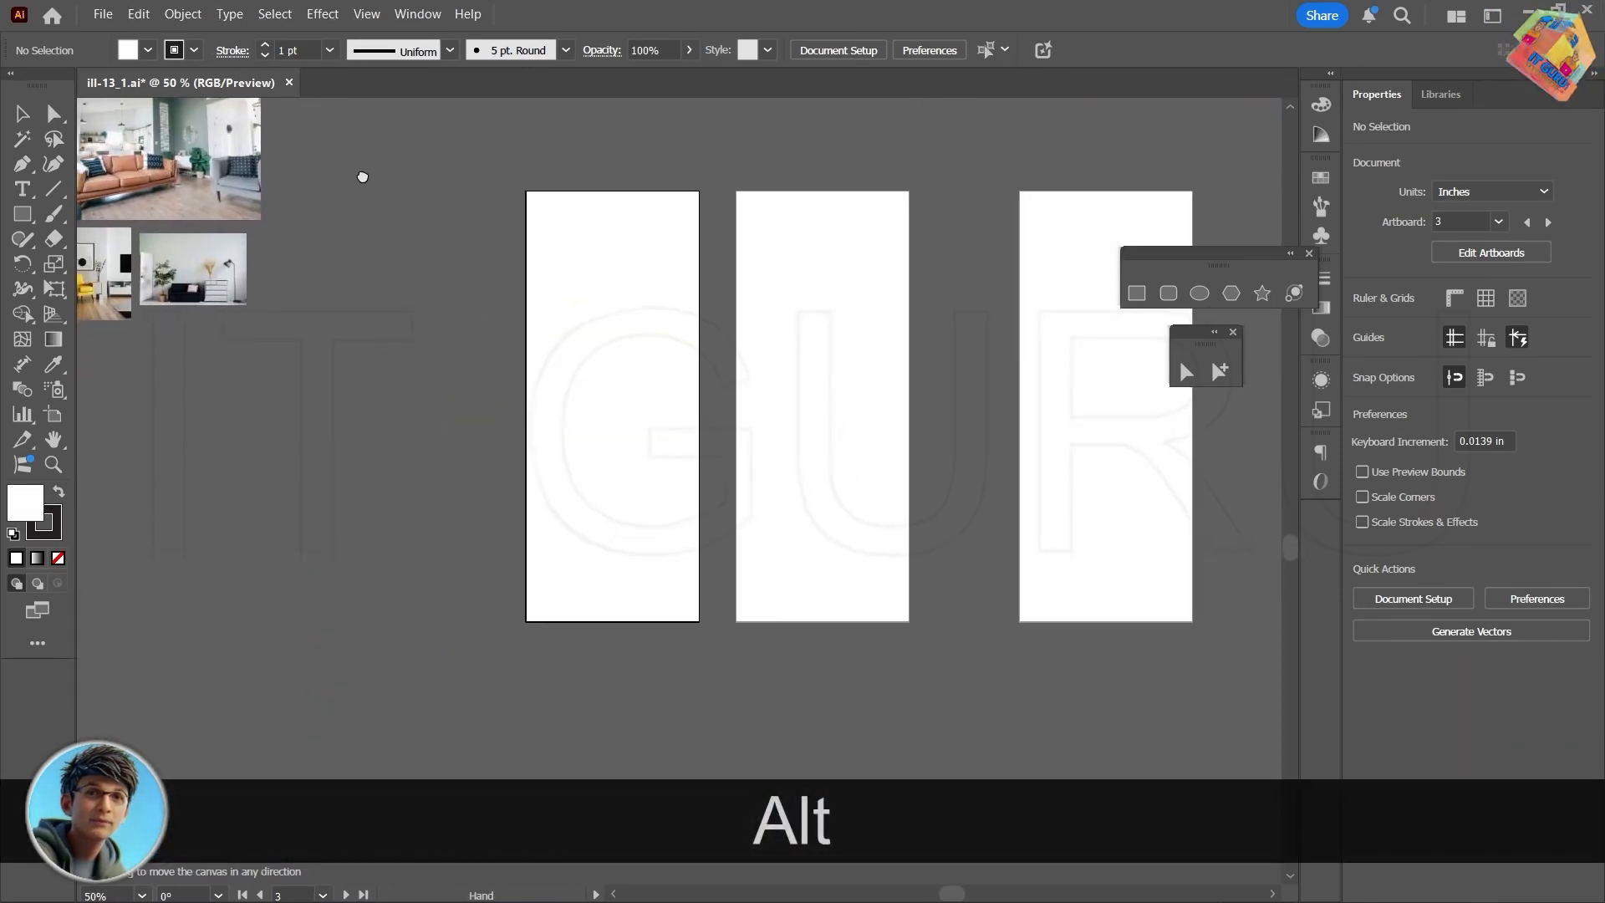
scroll(508, 350, "up", 2)
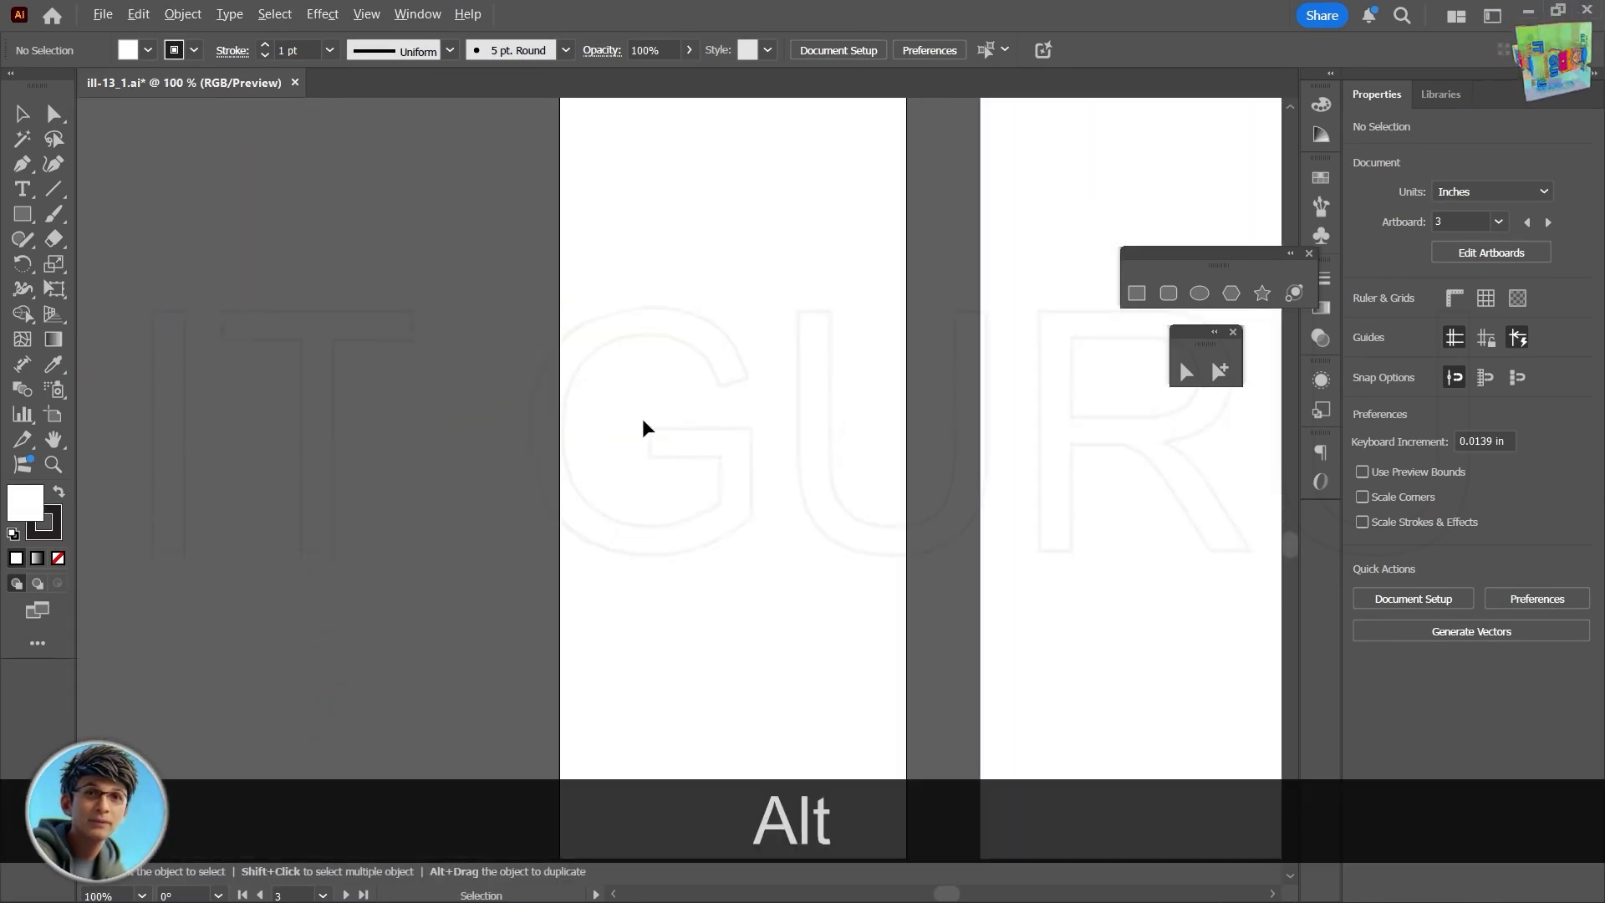
scroll(643, 422, "down", 1)
left_click_drag(839, 527, 774, 524)
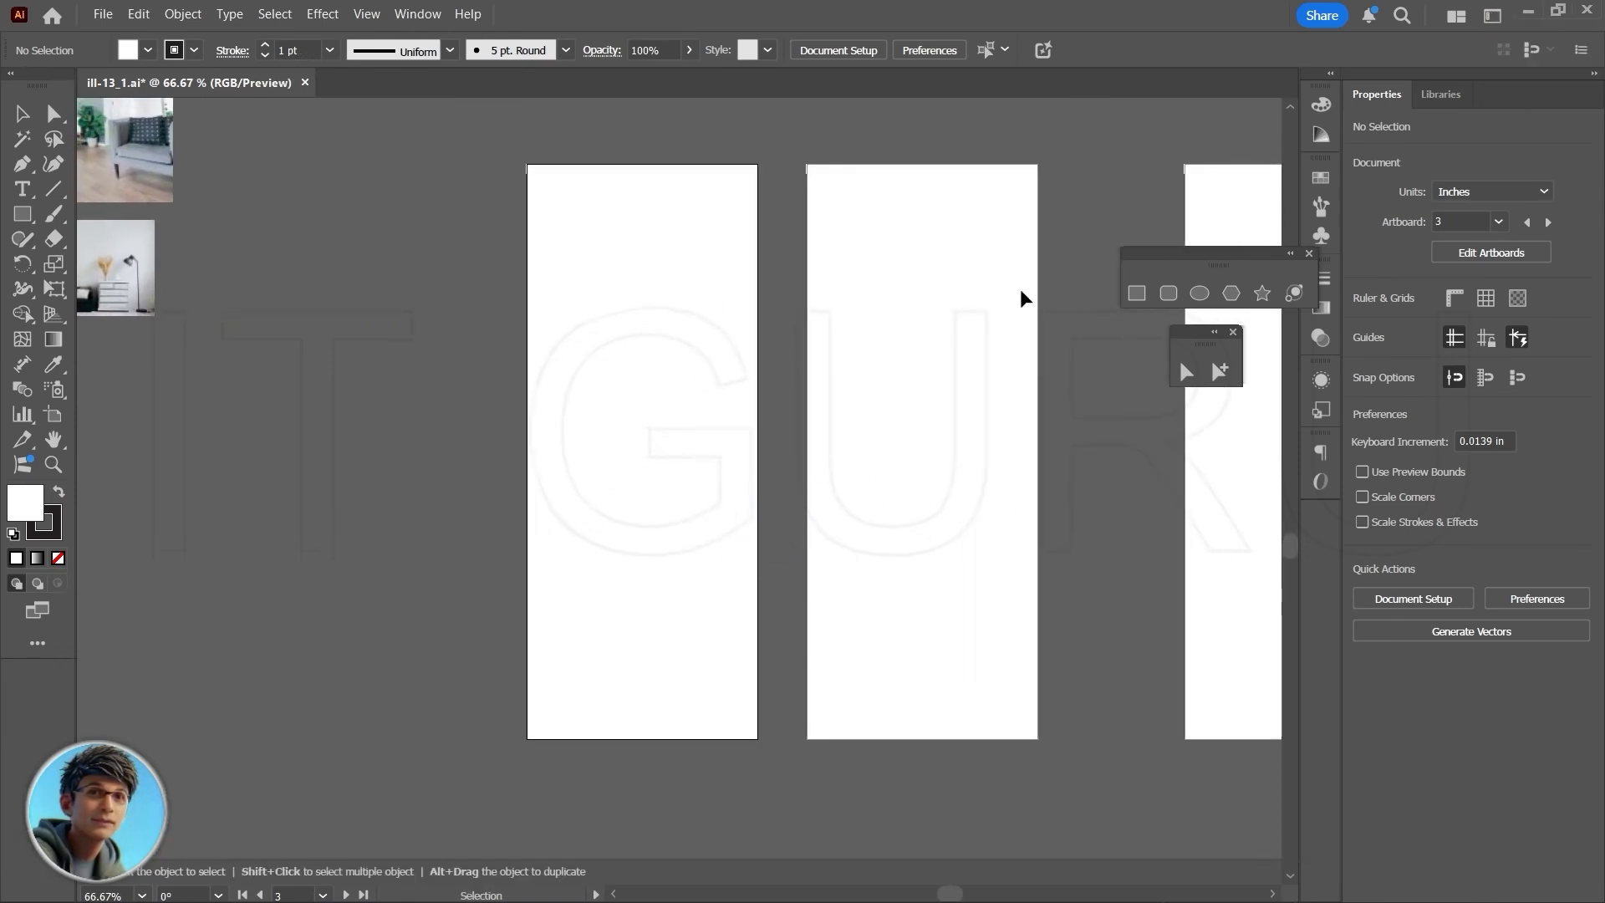
left_click(1138, 294)
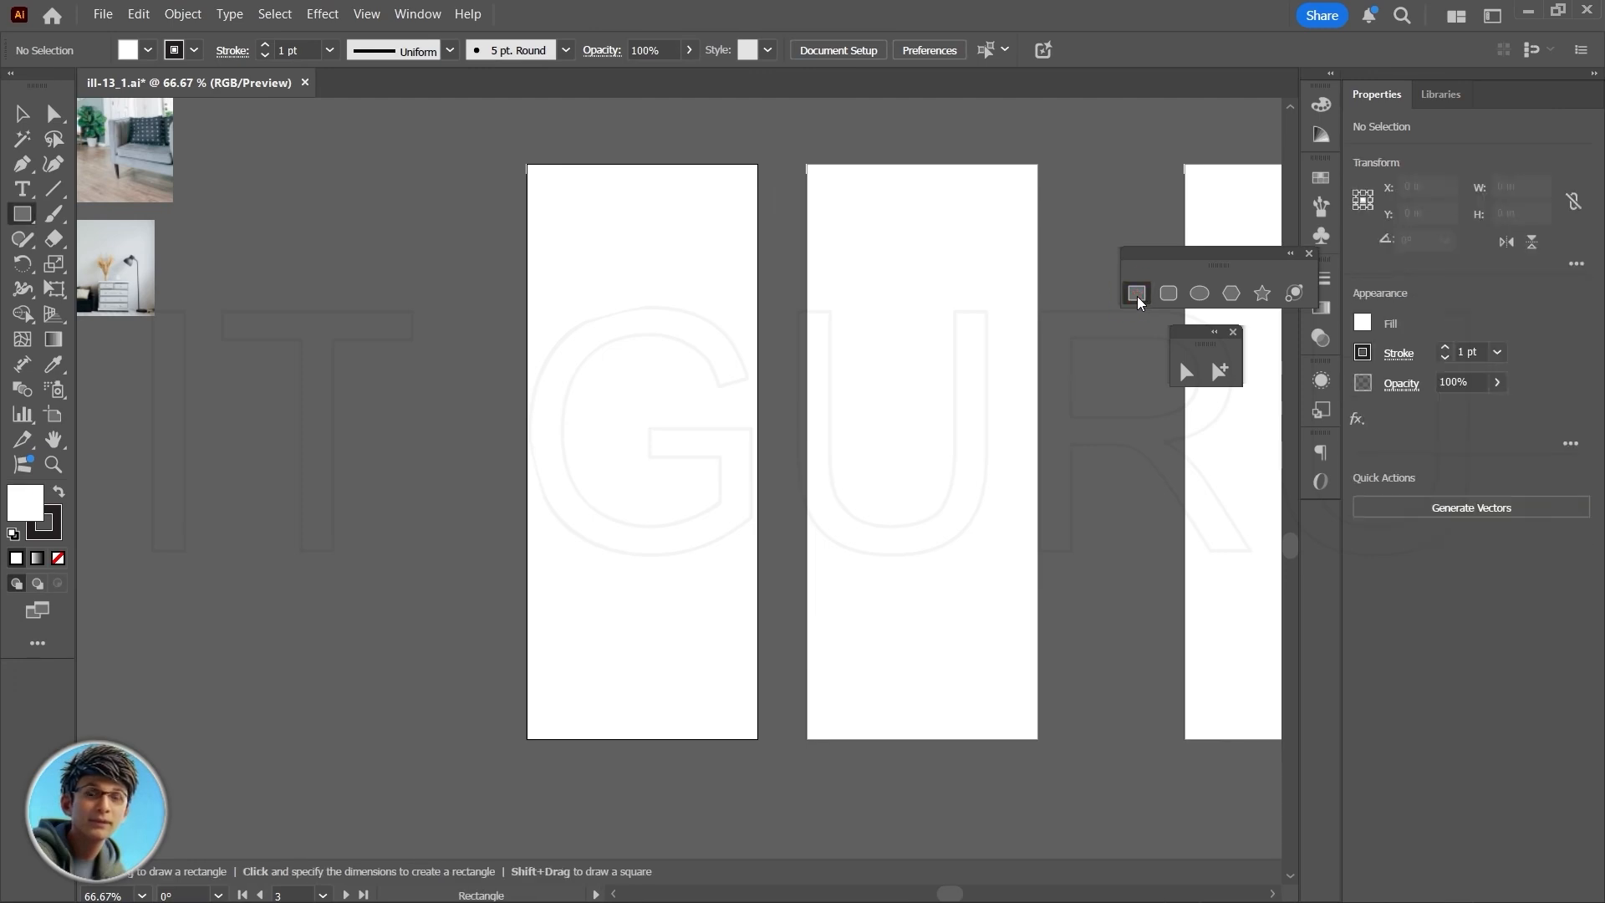
left_click(196, 51)
left_click(14, 130)
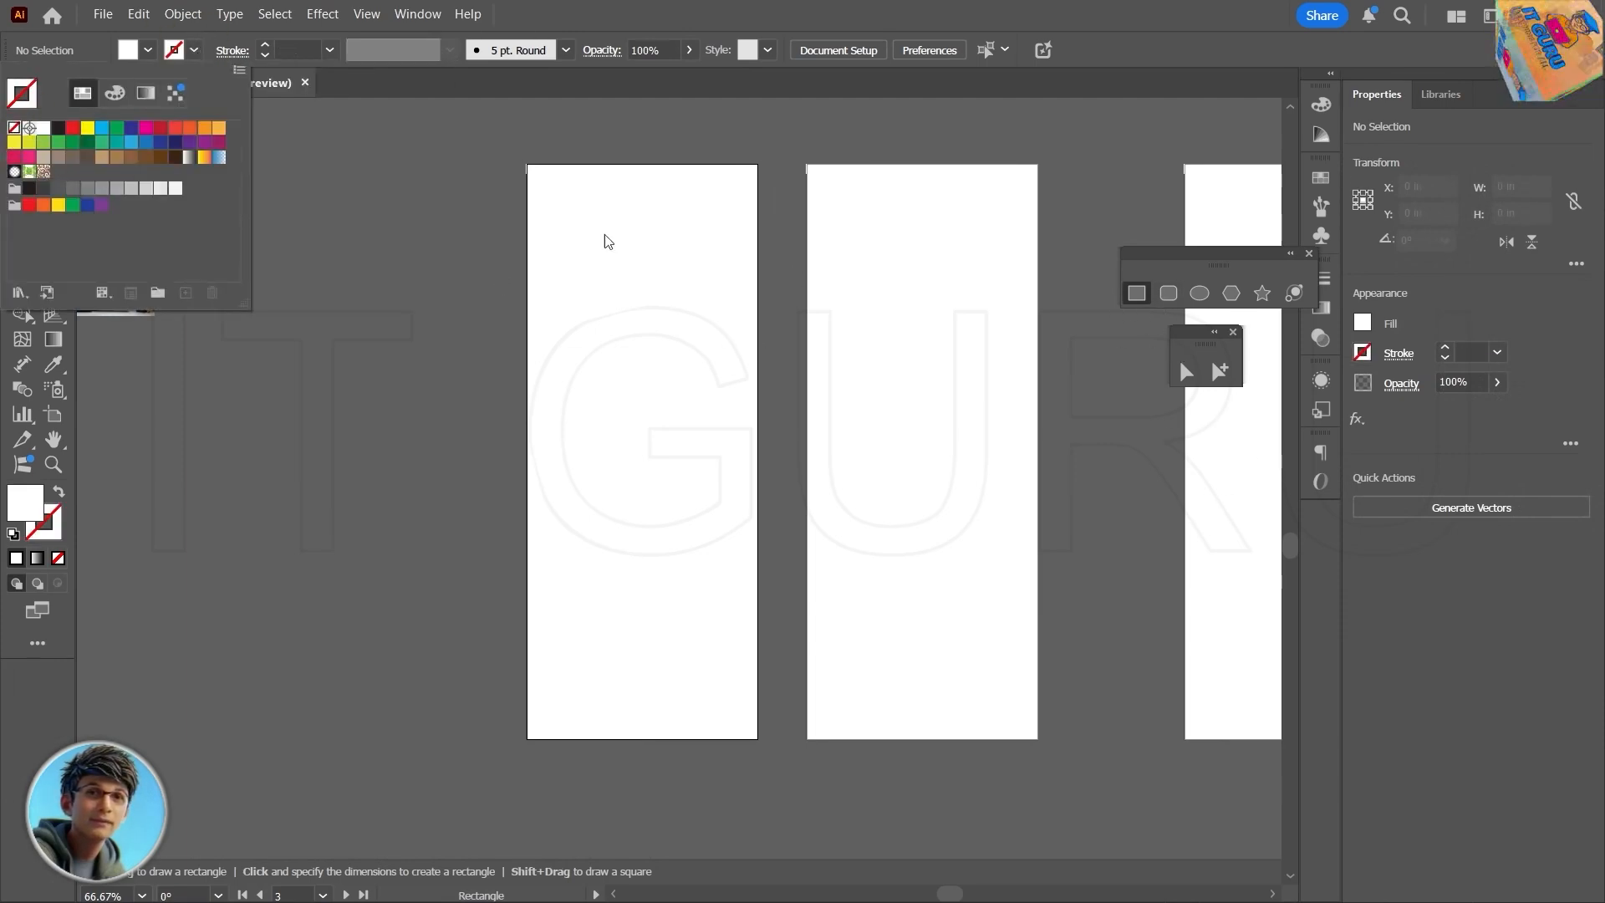
- Select everything covering the first blank artboard and delete it
left_click(1135, 294)
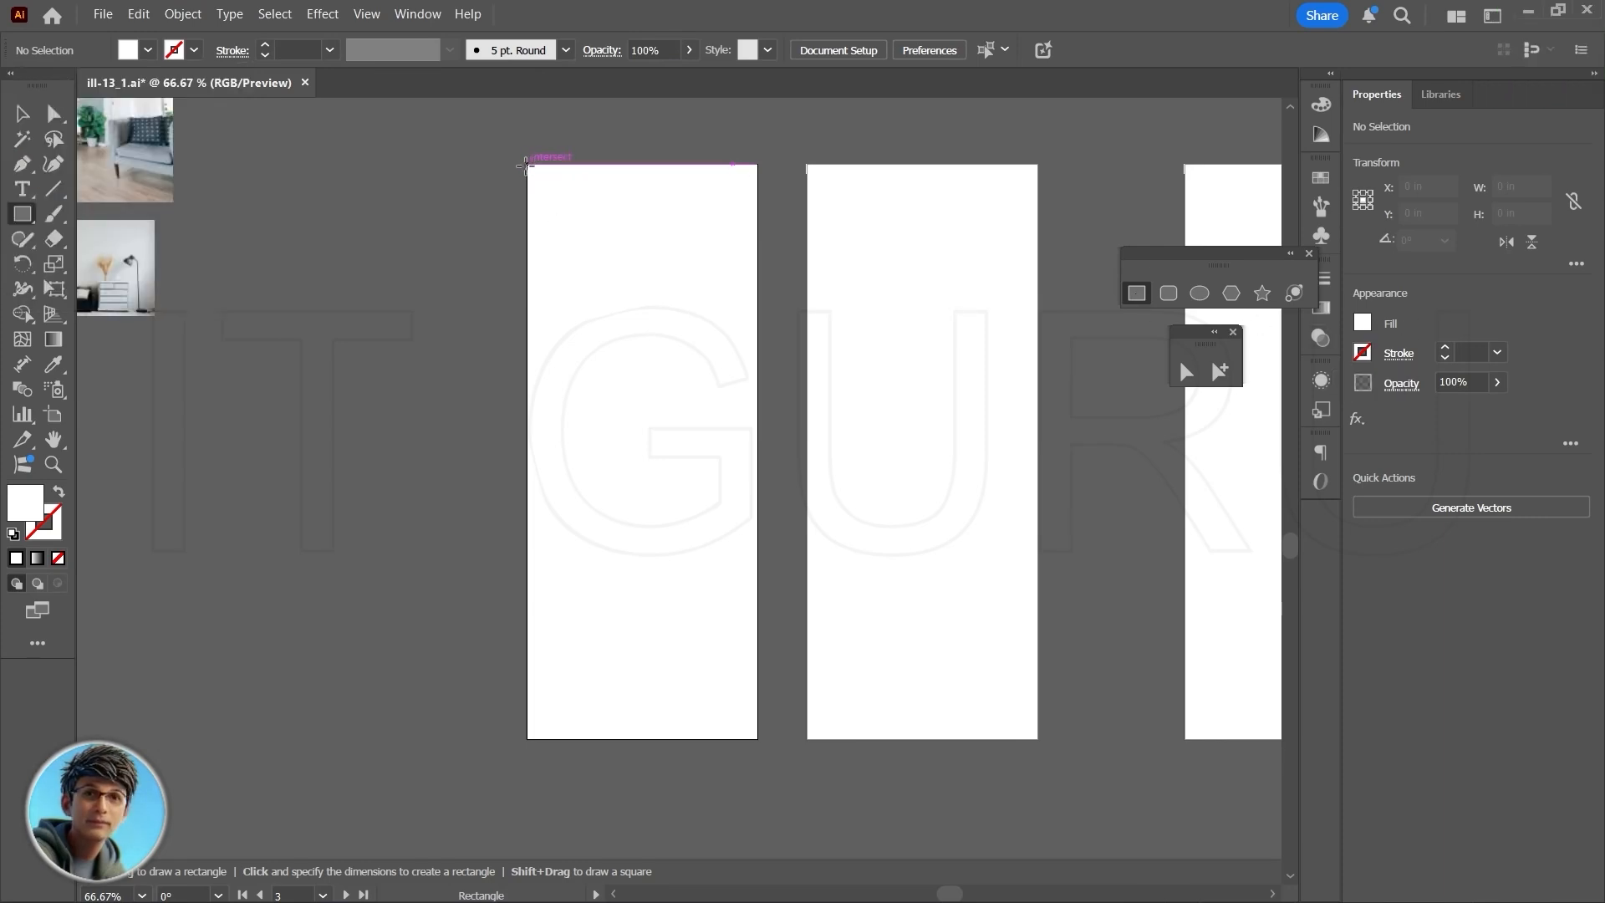
left_click_drag(526, 164, 758, 739)
key("v")
left_click_drag(506, 139, 774, 760)
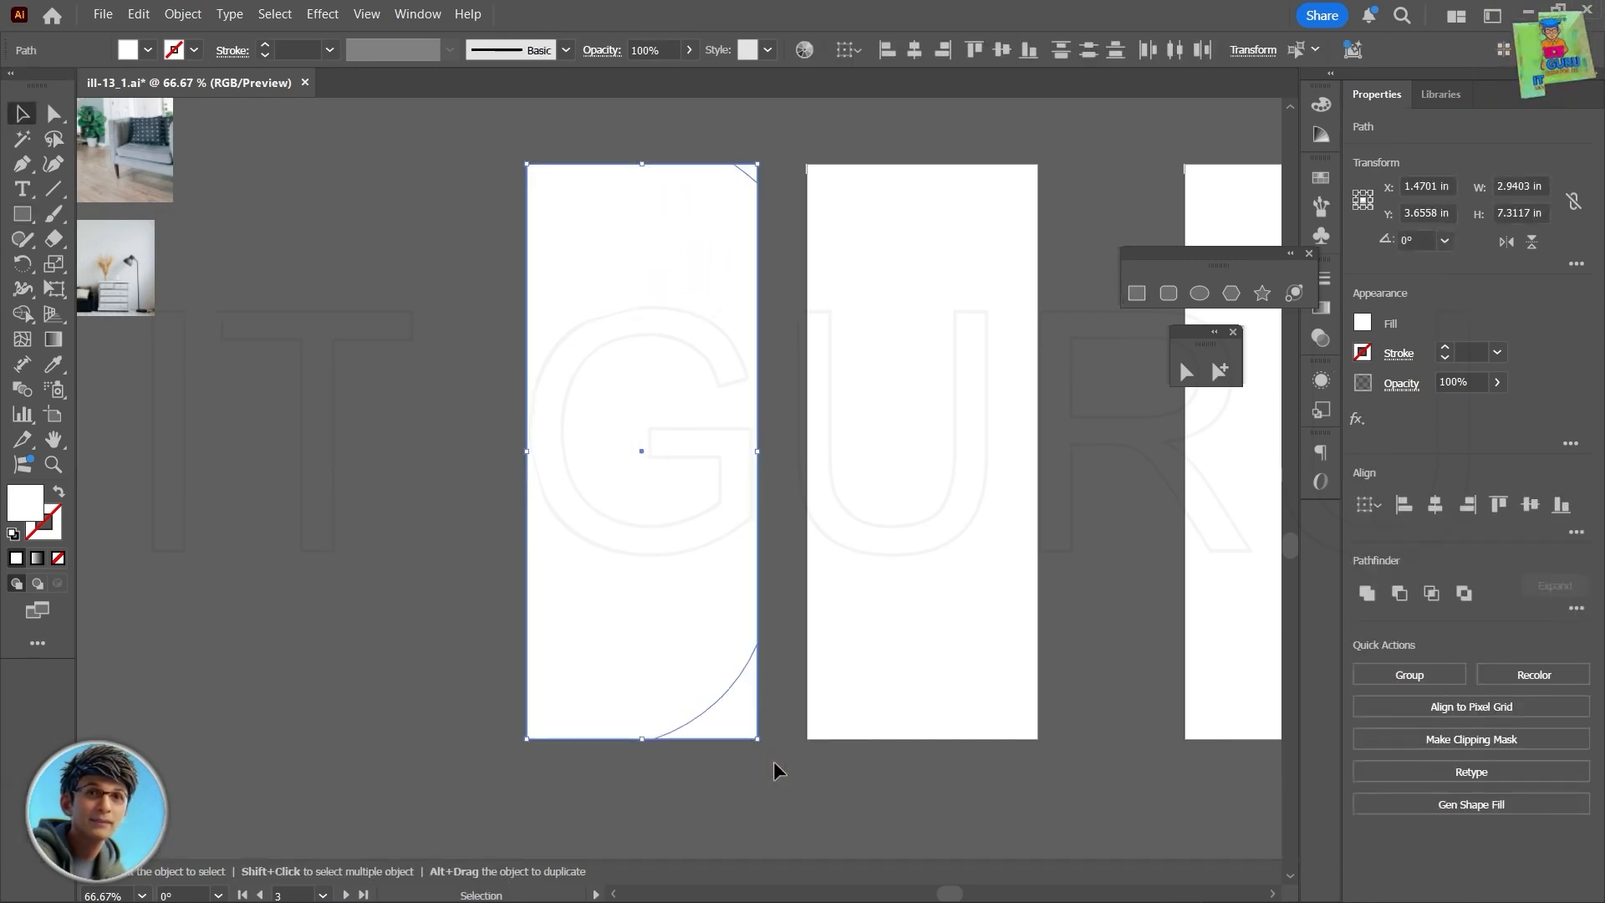
key("Delete")
- Draw a rectangle covering the first blank artboard, about 2.95 × 7.32 in, and fill it with gray C=0 M=0 Y=0 K=60
left_click(1136, 292)
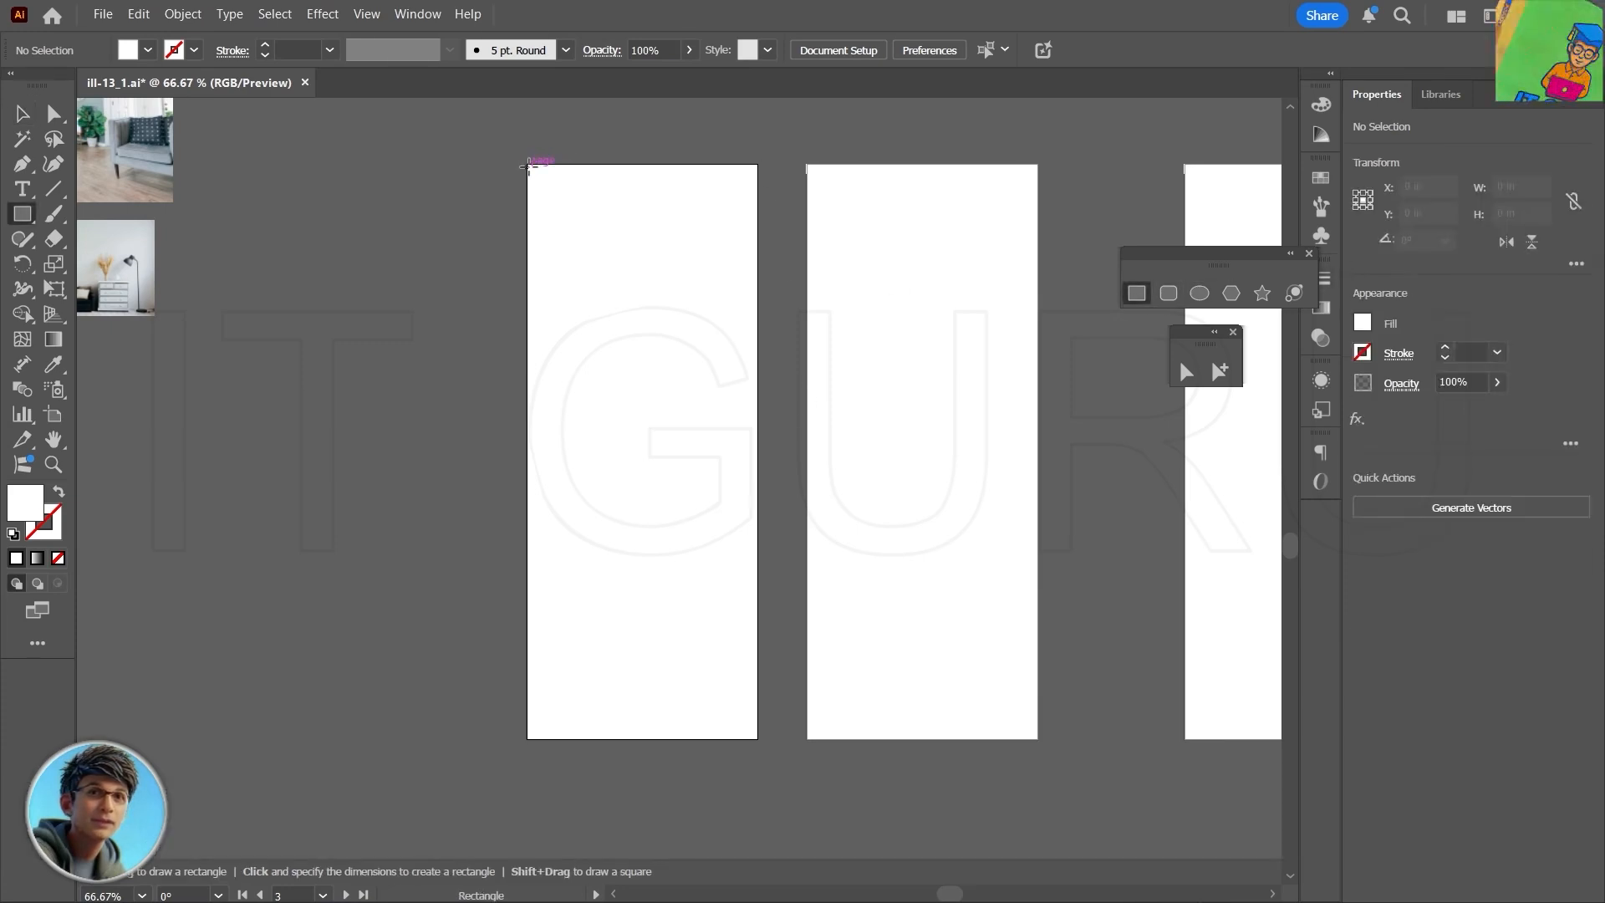
left_click_drag(527, 165, 757, 739)
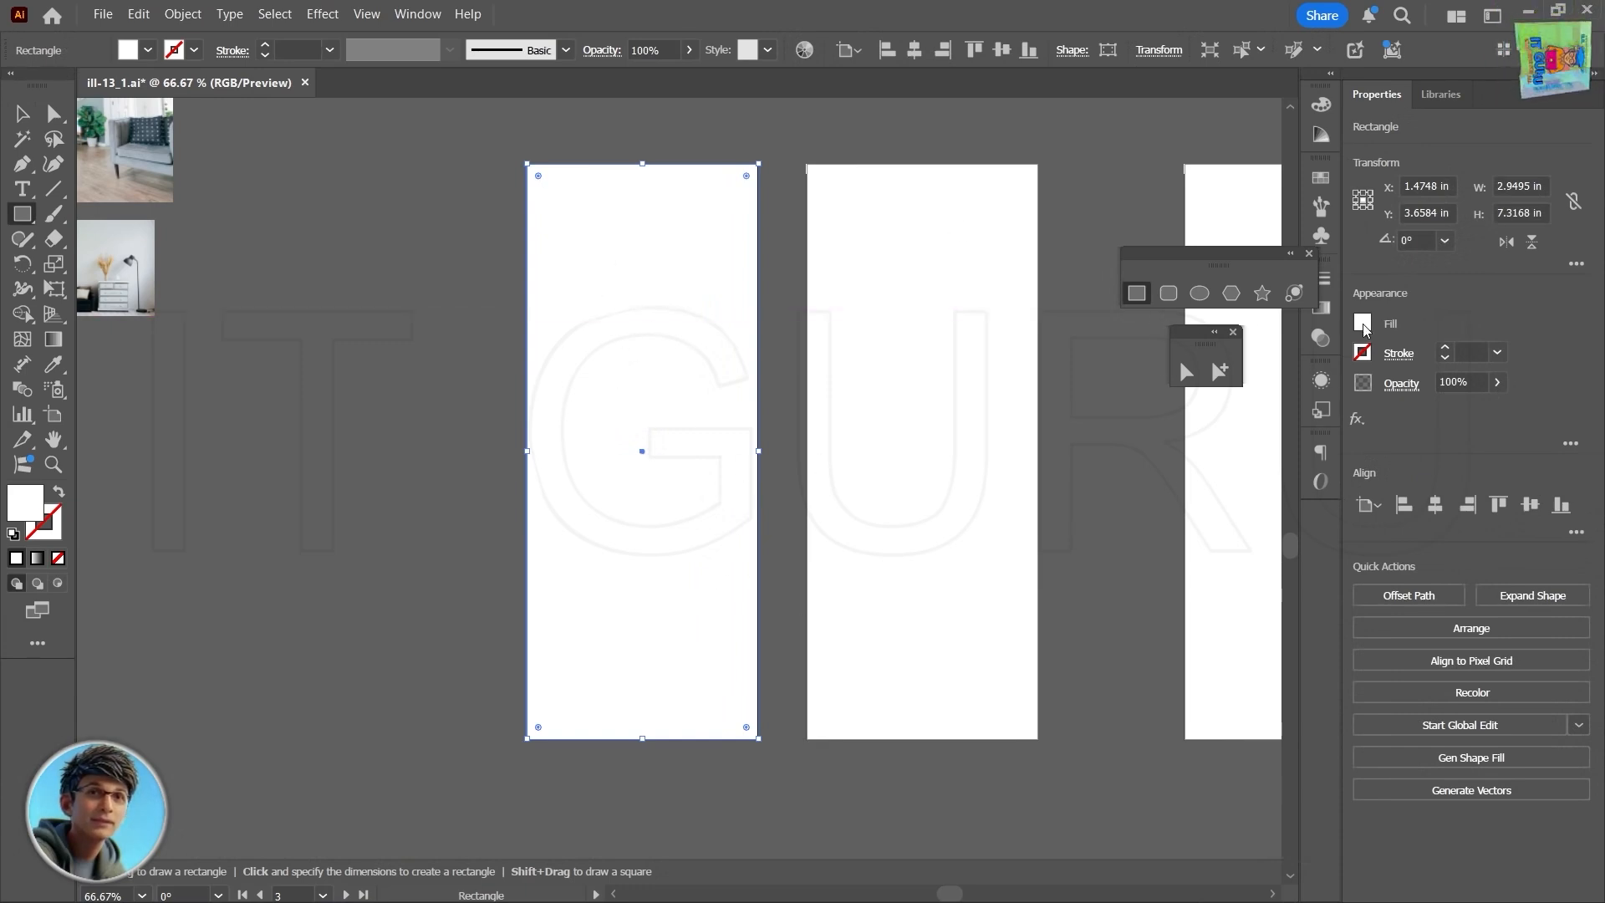
left_click(1362, 324)
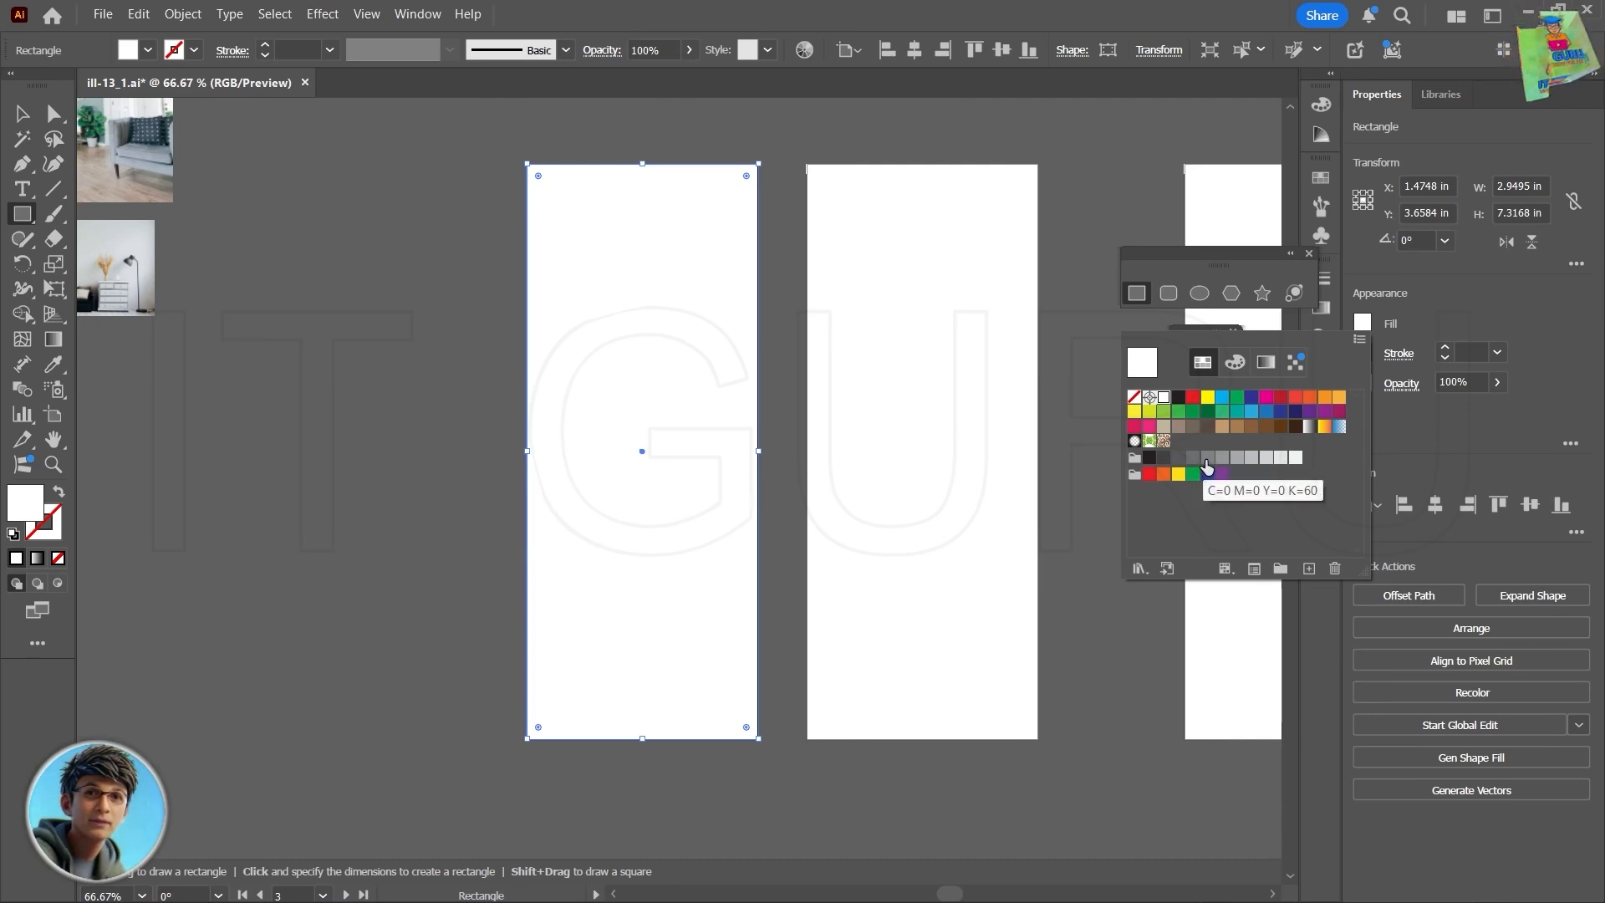
left_click(1206, 458)
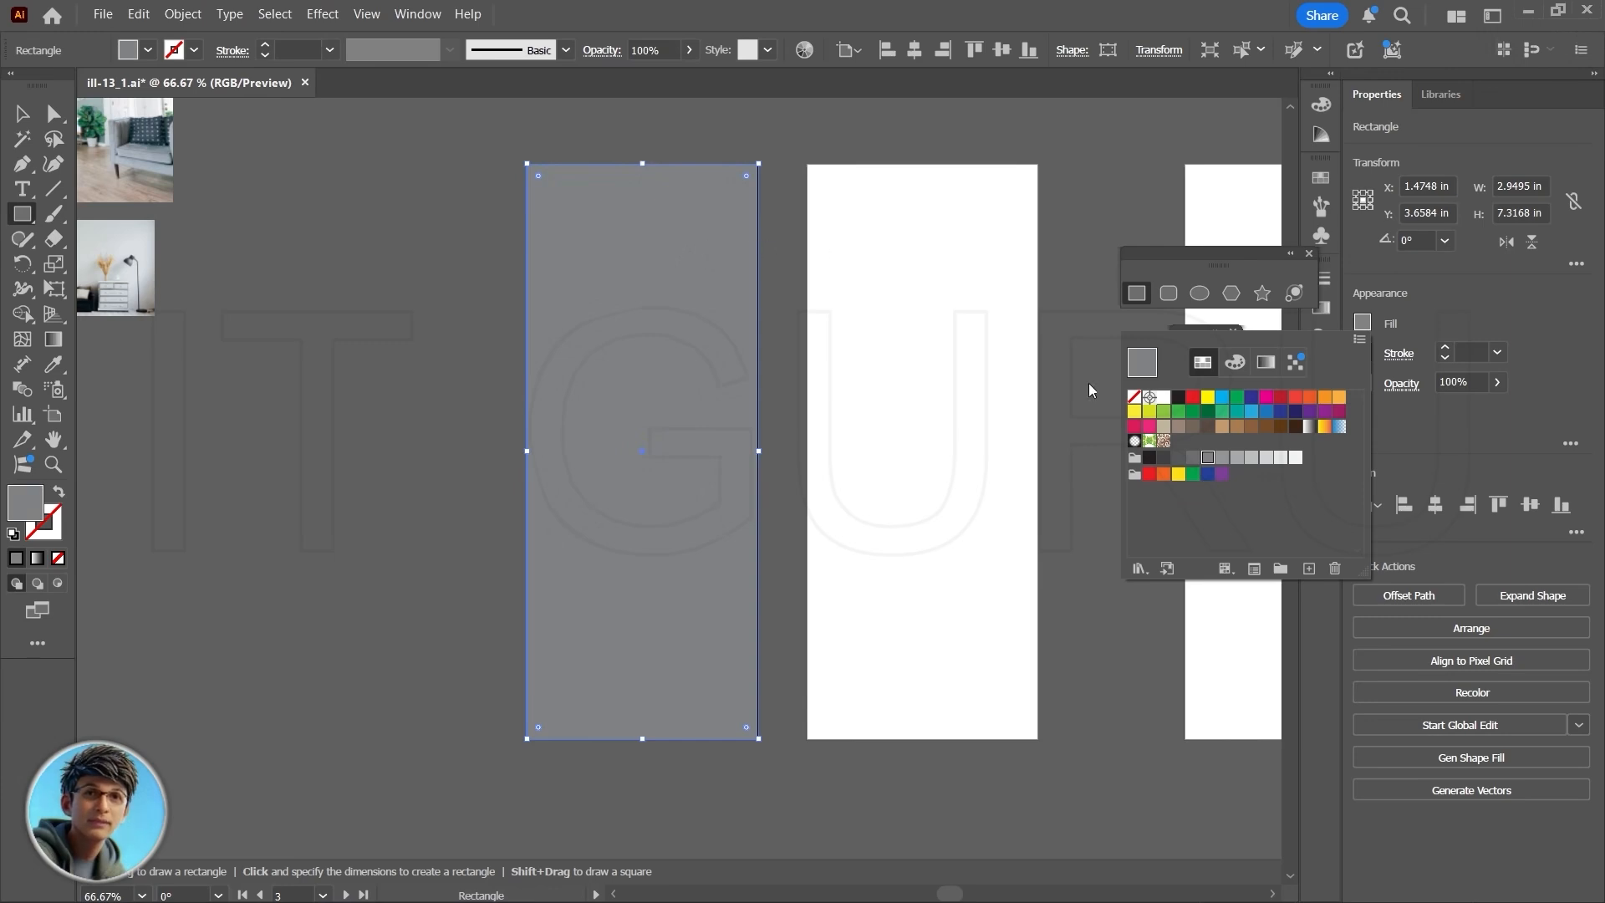
left_click(1201, 293)
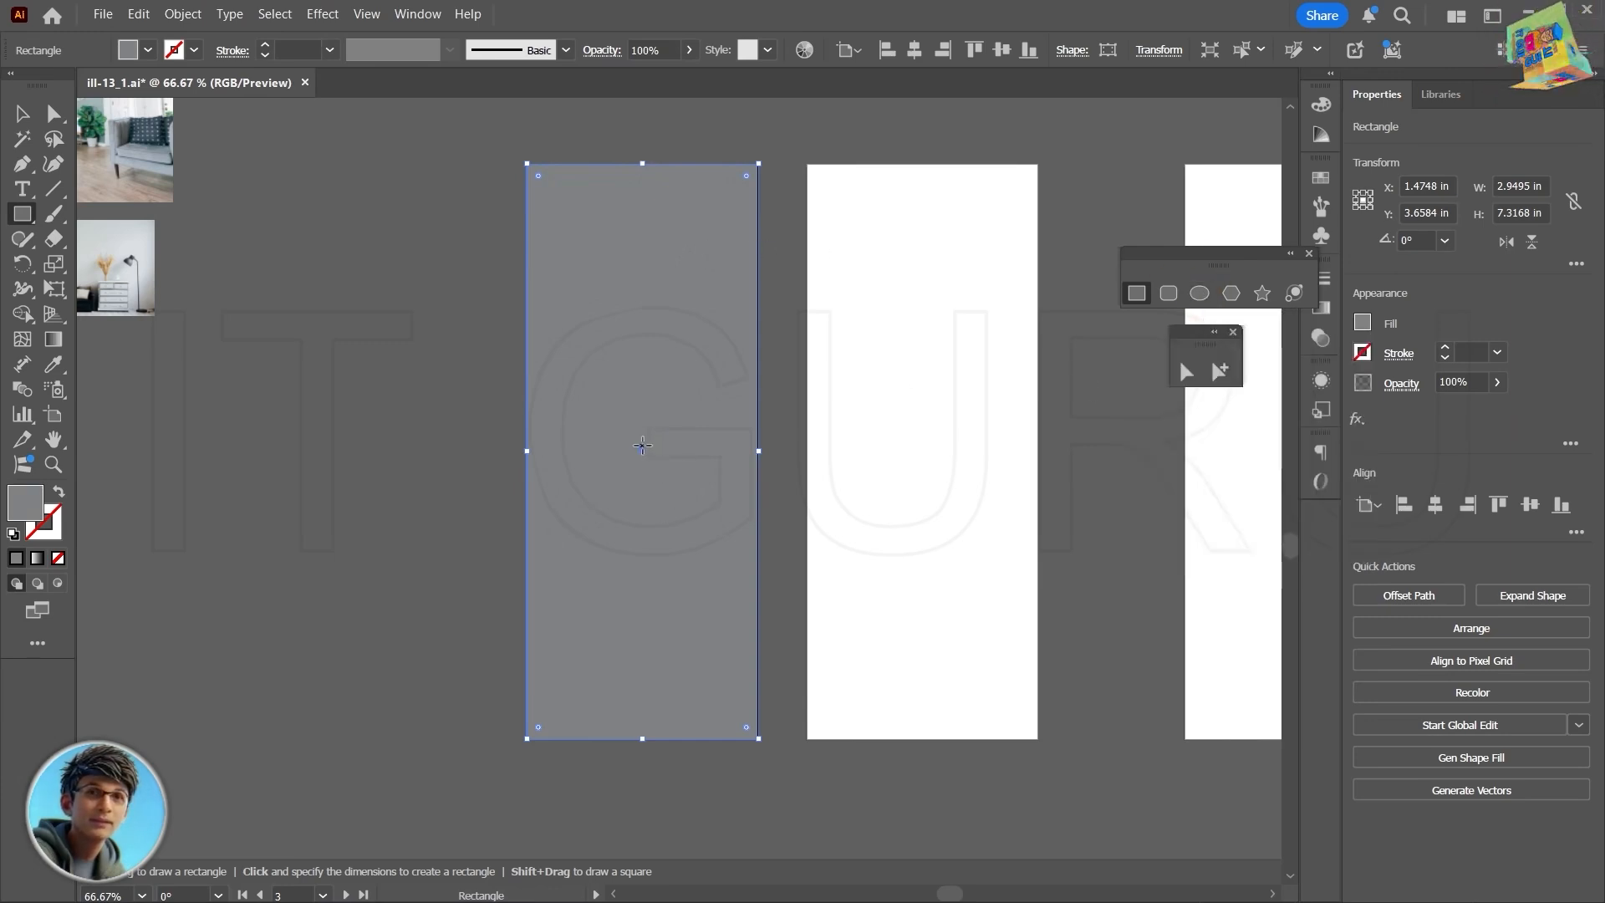
left_click_drag(641, 446, 672, 495)
key("ctrl+z")
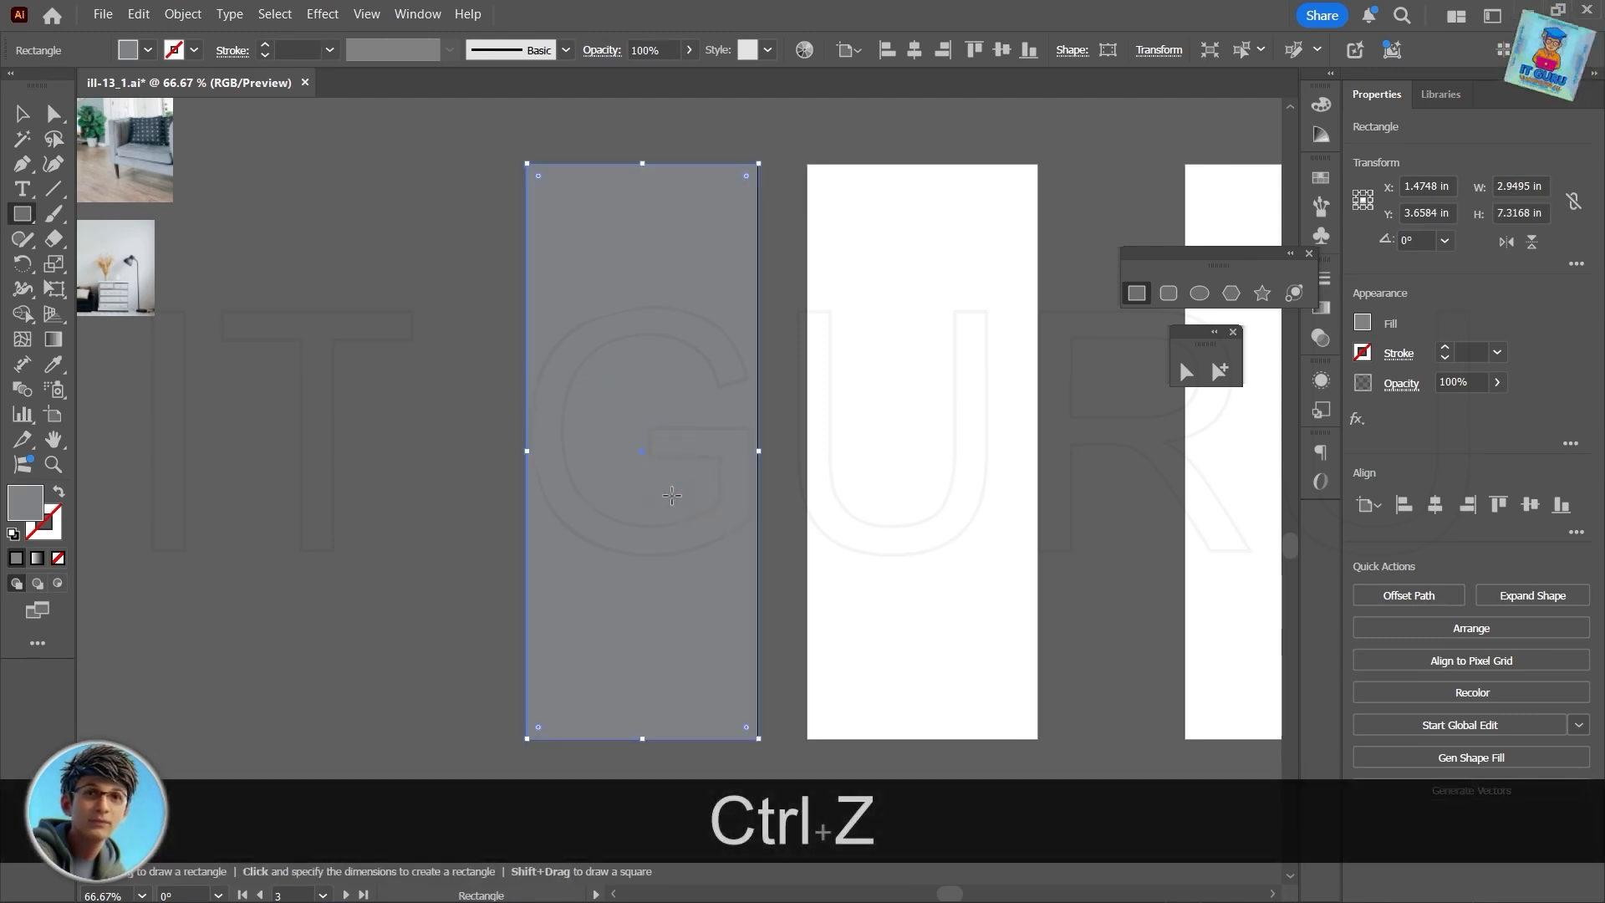
- Draw a circle about 6.57 in across from the gray rectangle's center and move it up over the artboard's upper part
left_click(1199, 293)
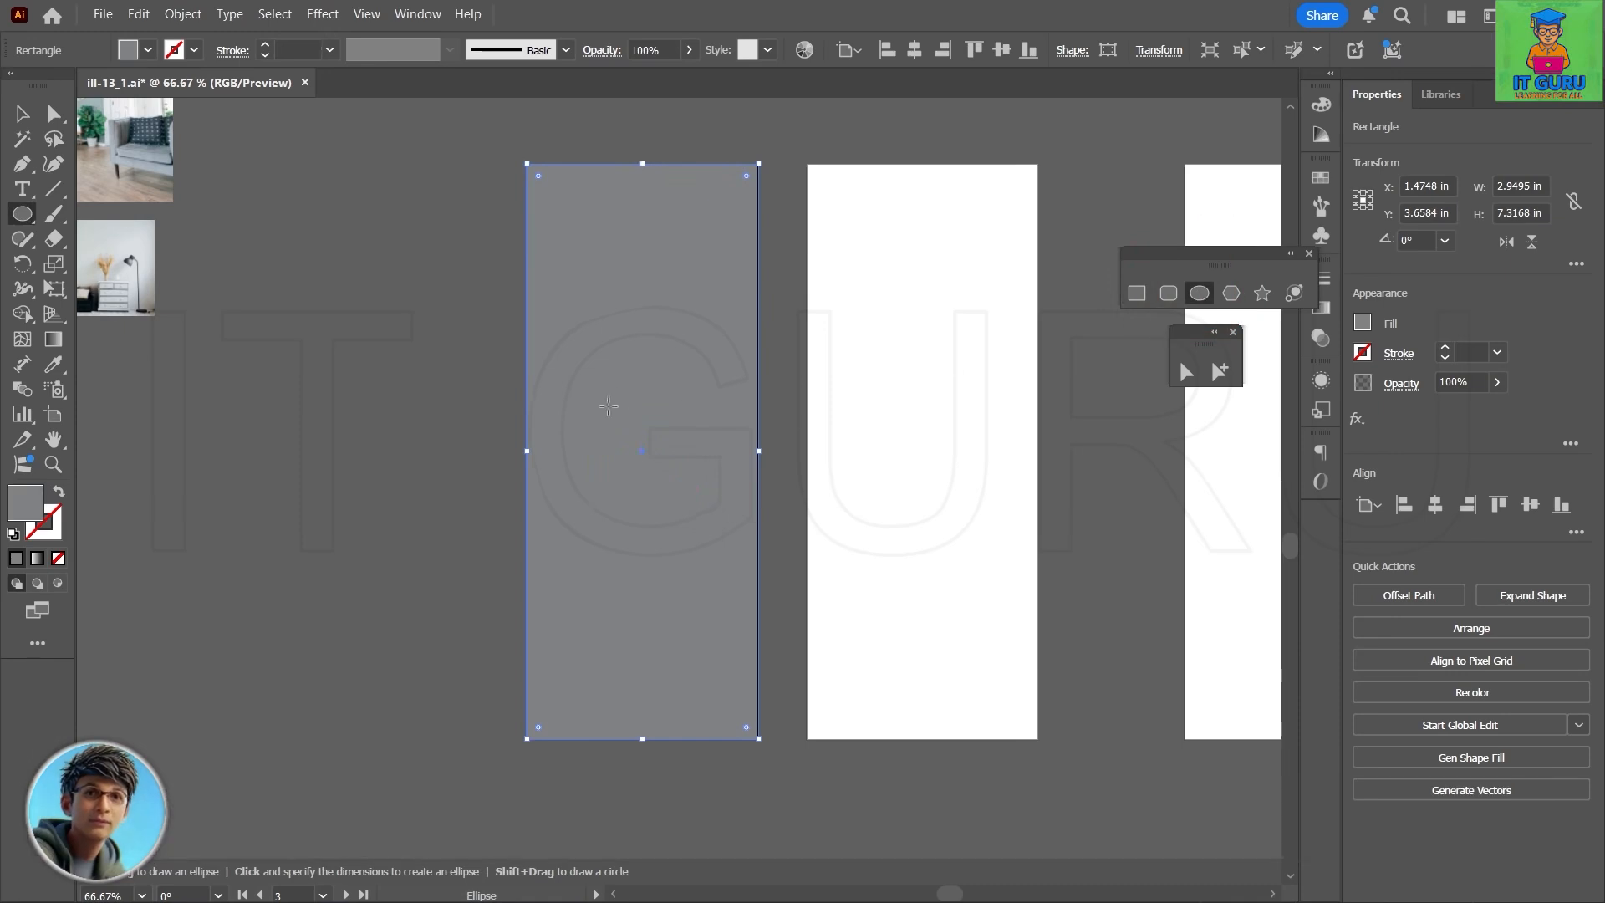
left_click_drag(642, 442, 748, 701)
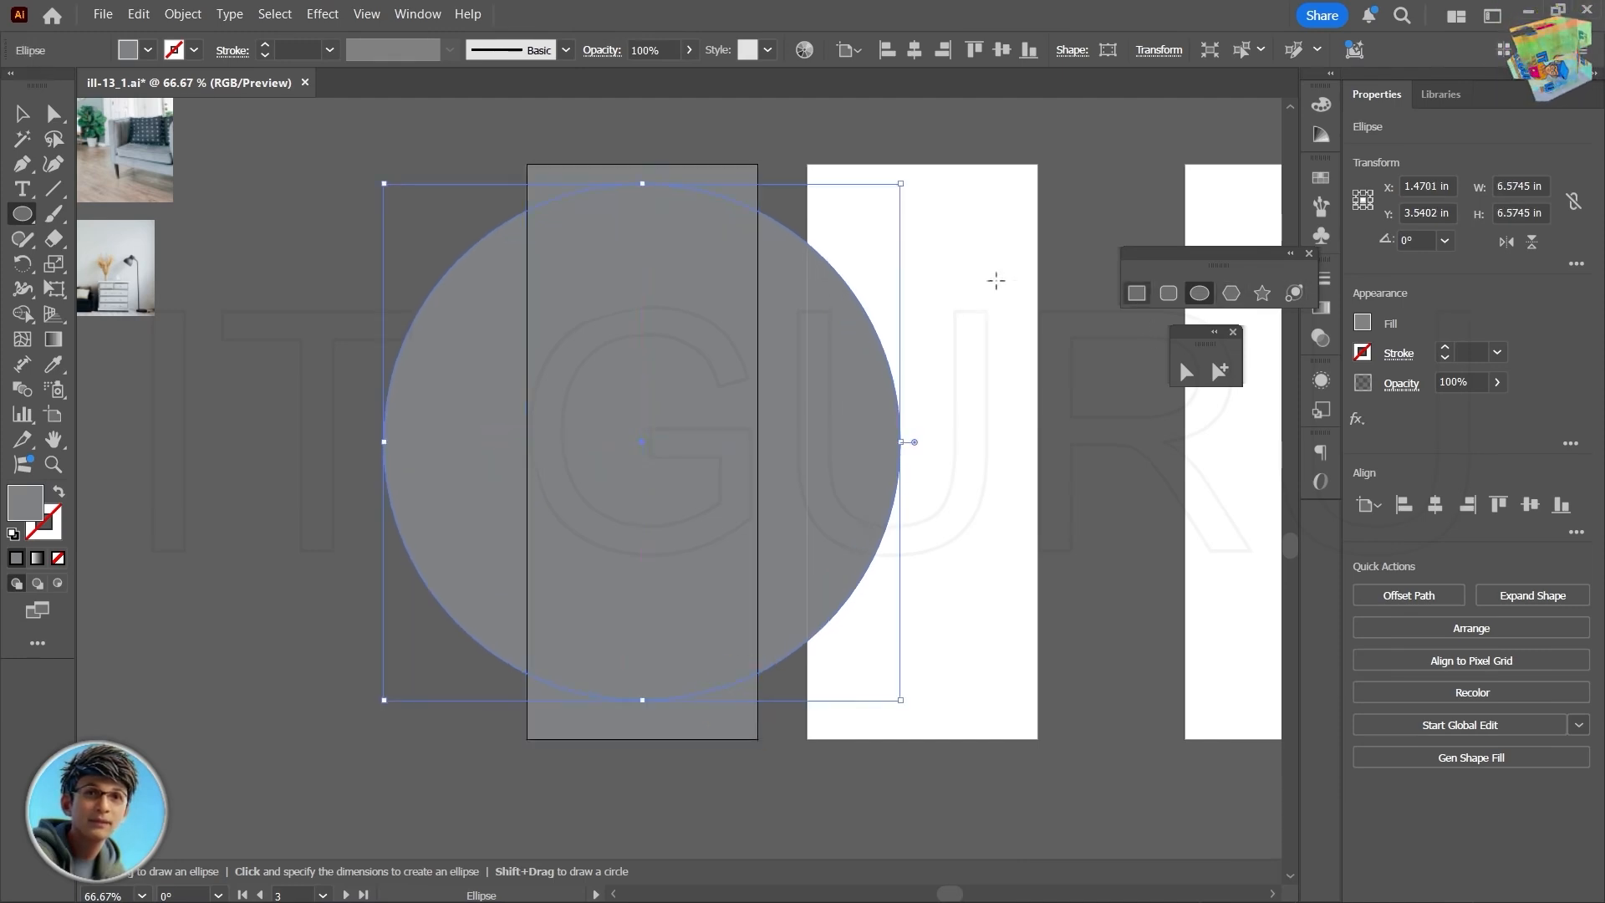
key("v")
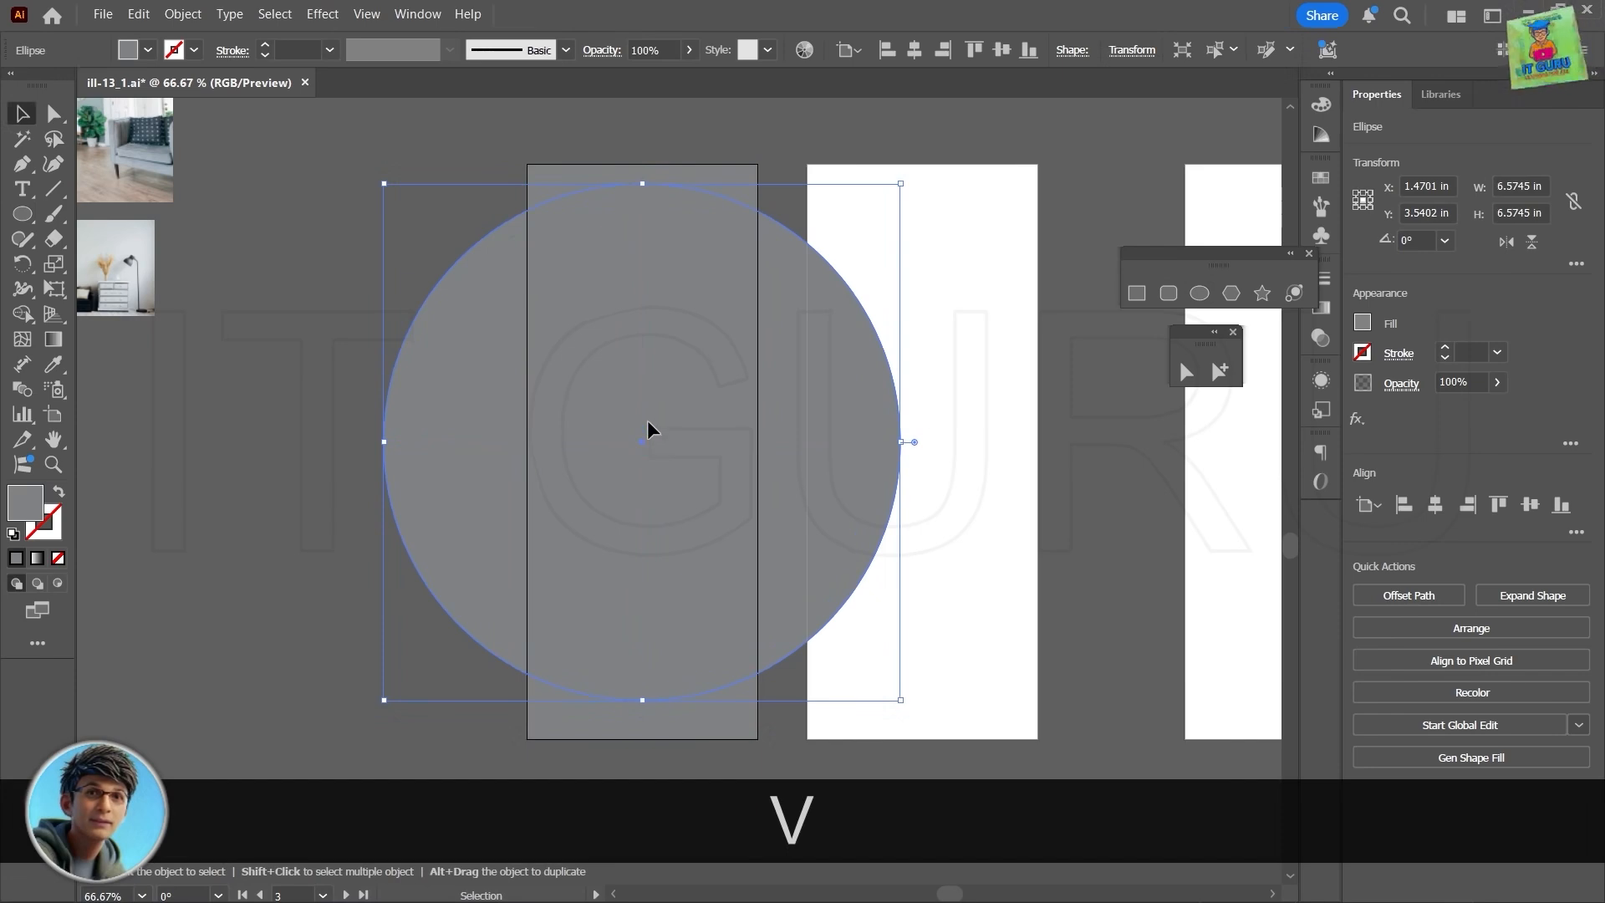
left_click_drag(647, 421, 642, 324)
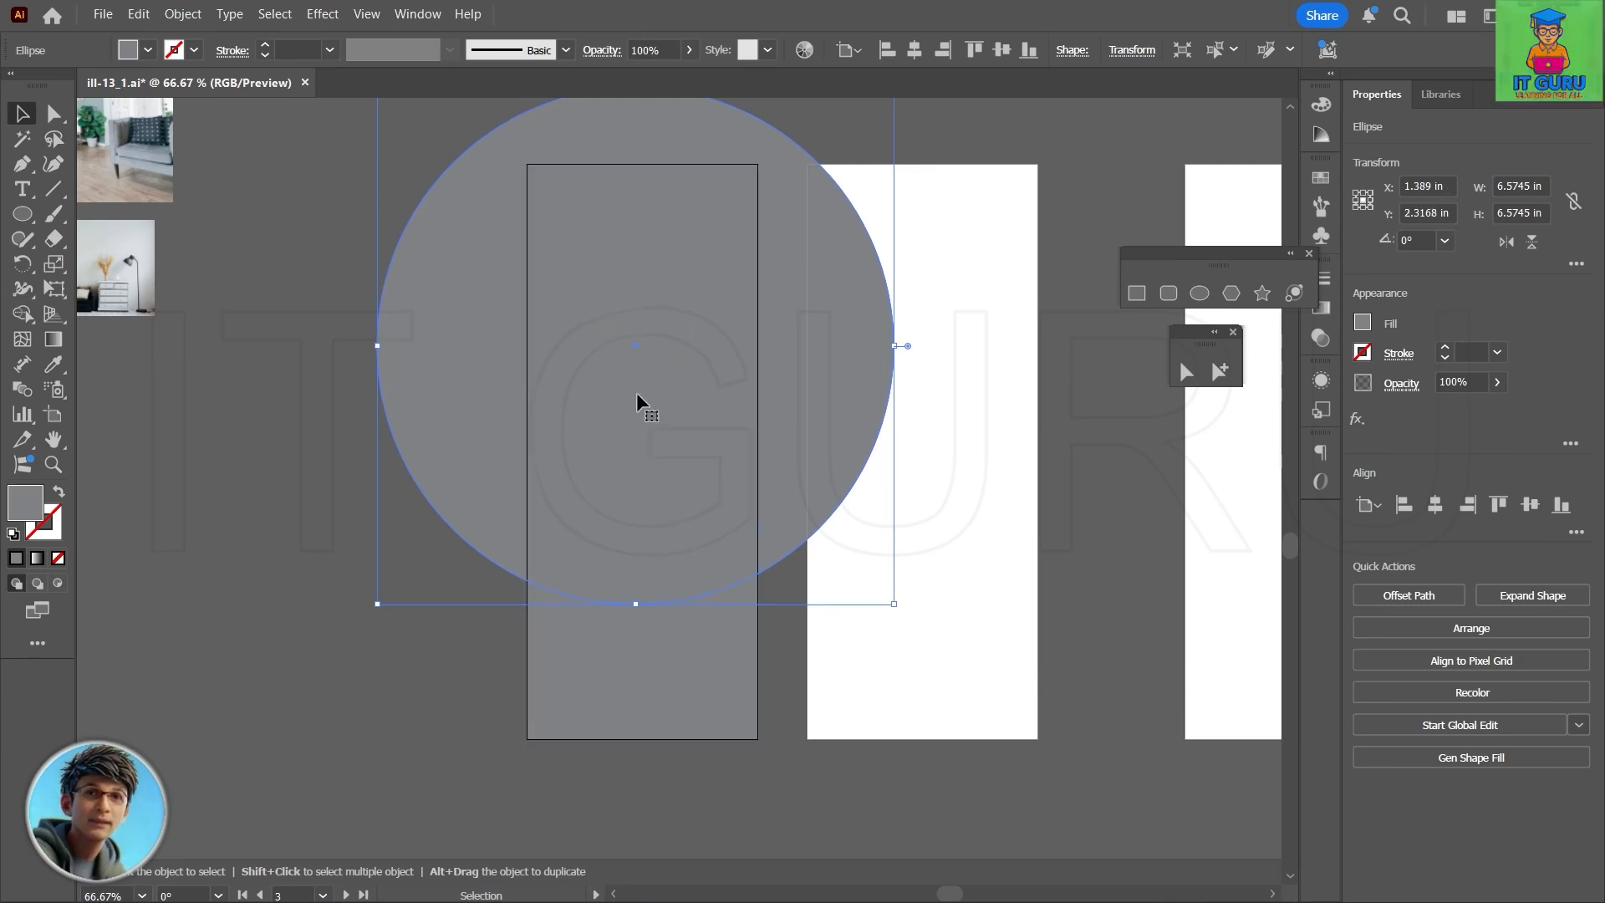
left_click_drag(635, 393, 633, 383)
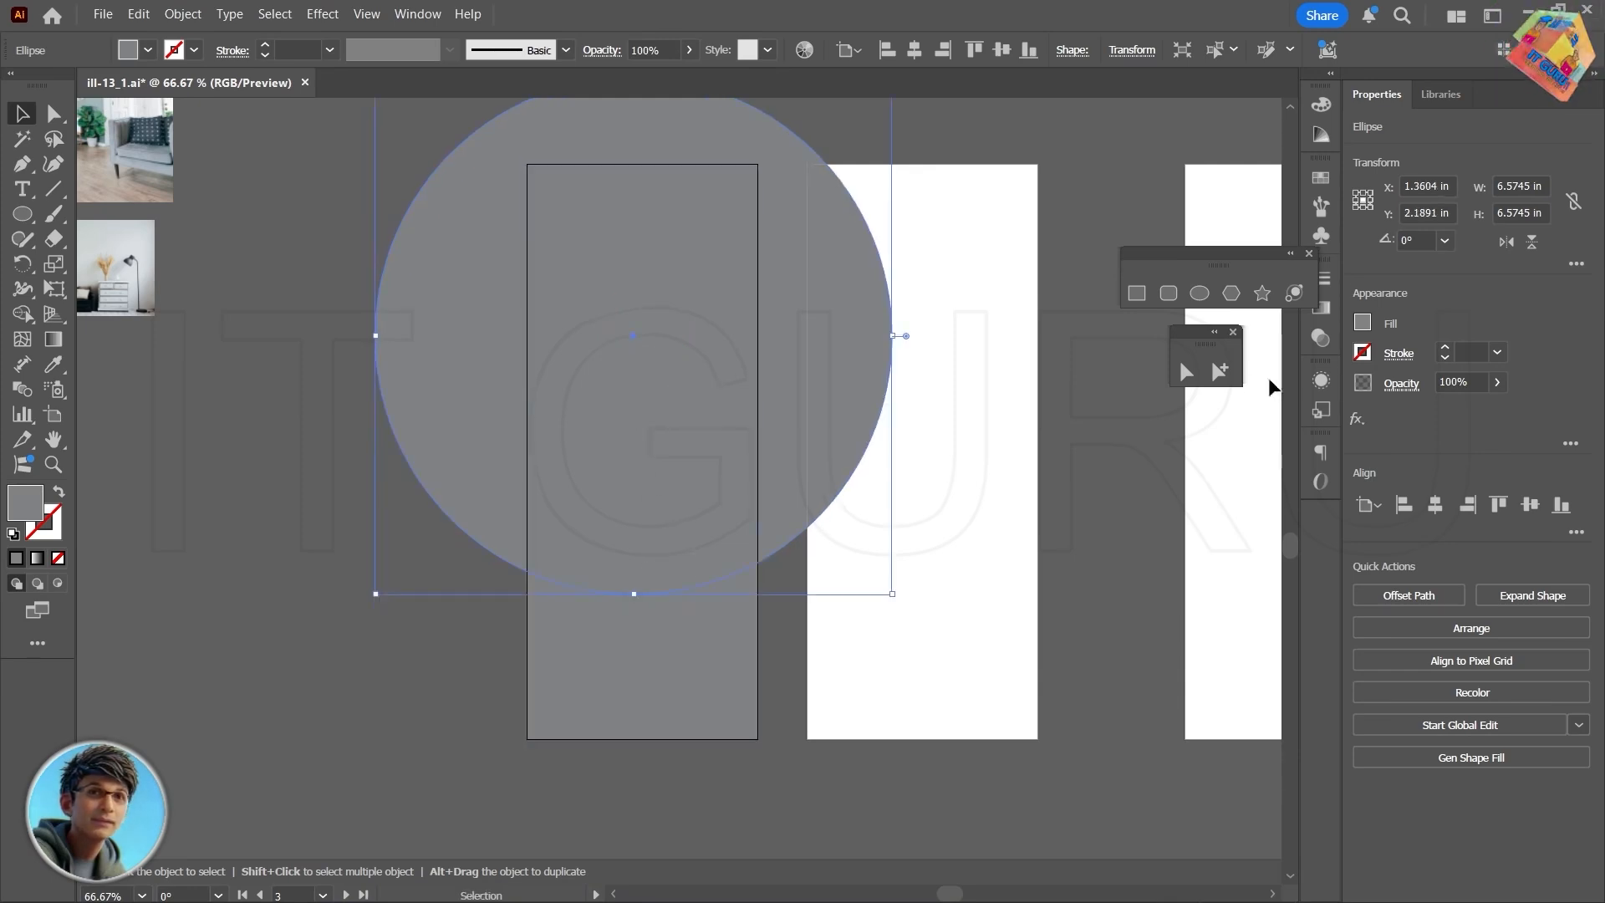
- Fill the large circle with the cyan-blue swatch
left_click(1364, 323)
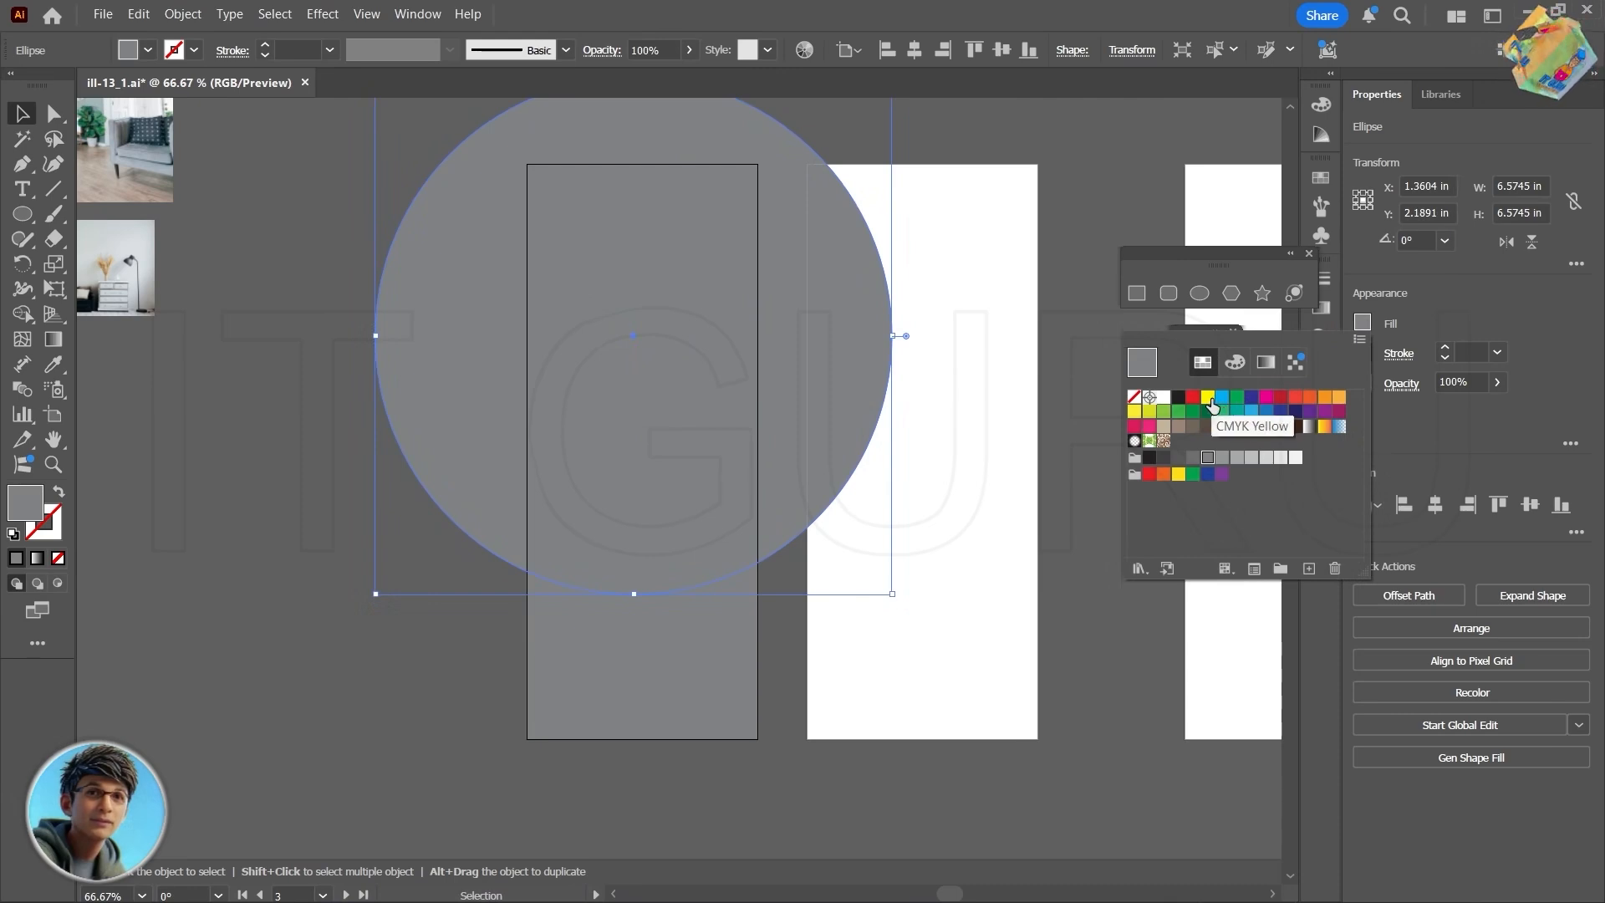
left_click(1221, 397)
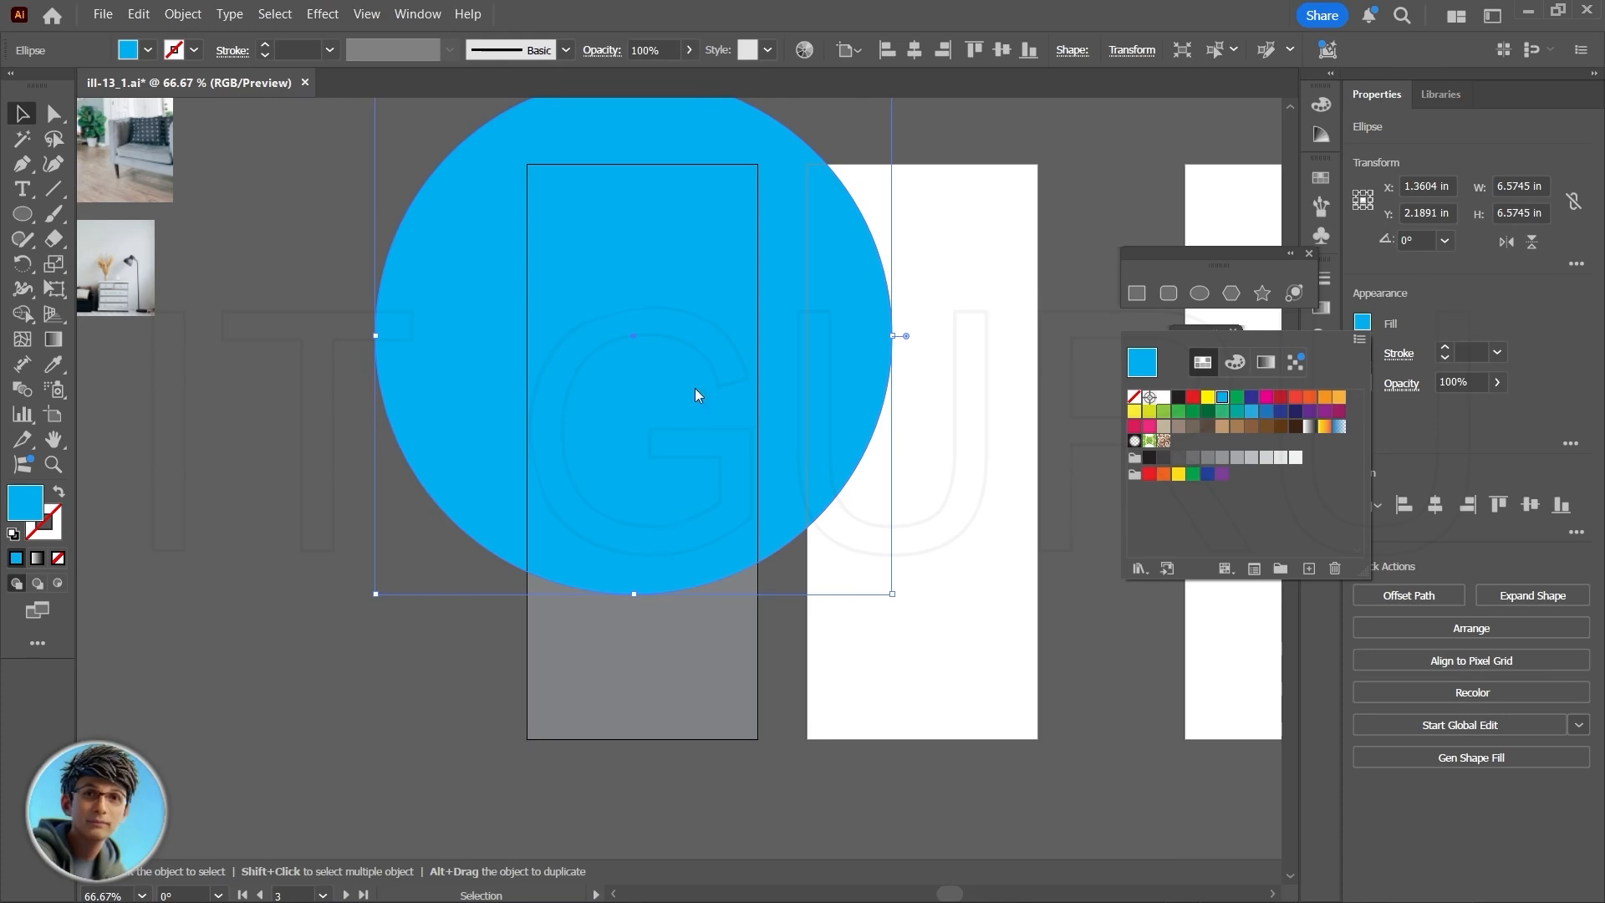
key("Escape")
- Duplicate the blue circle in place in front and scale the copy down about its center to about 4.6 in across
scroll(759, 296, "up", 10)
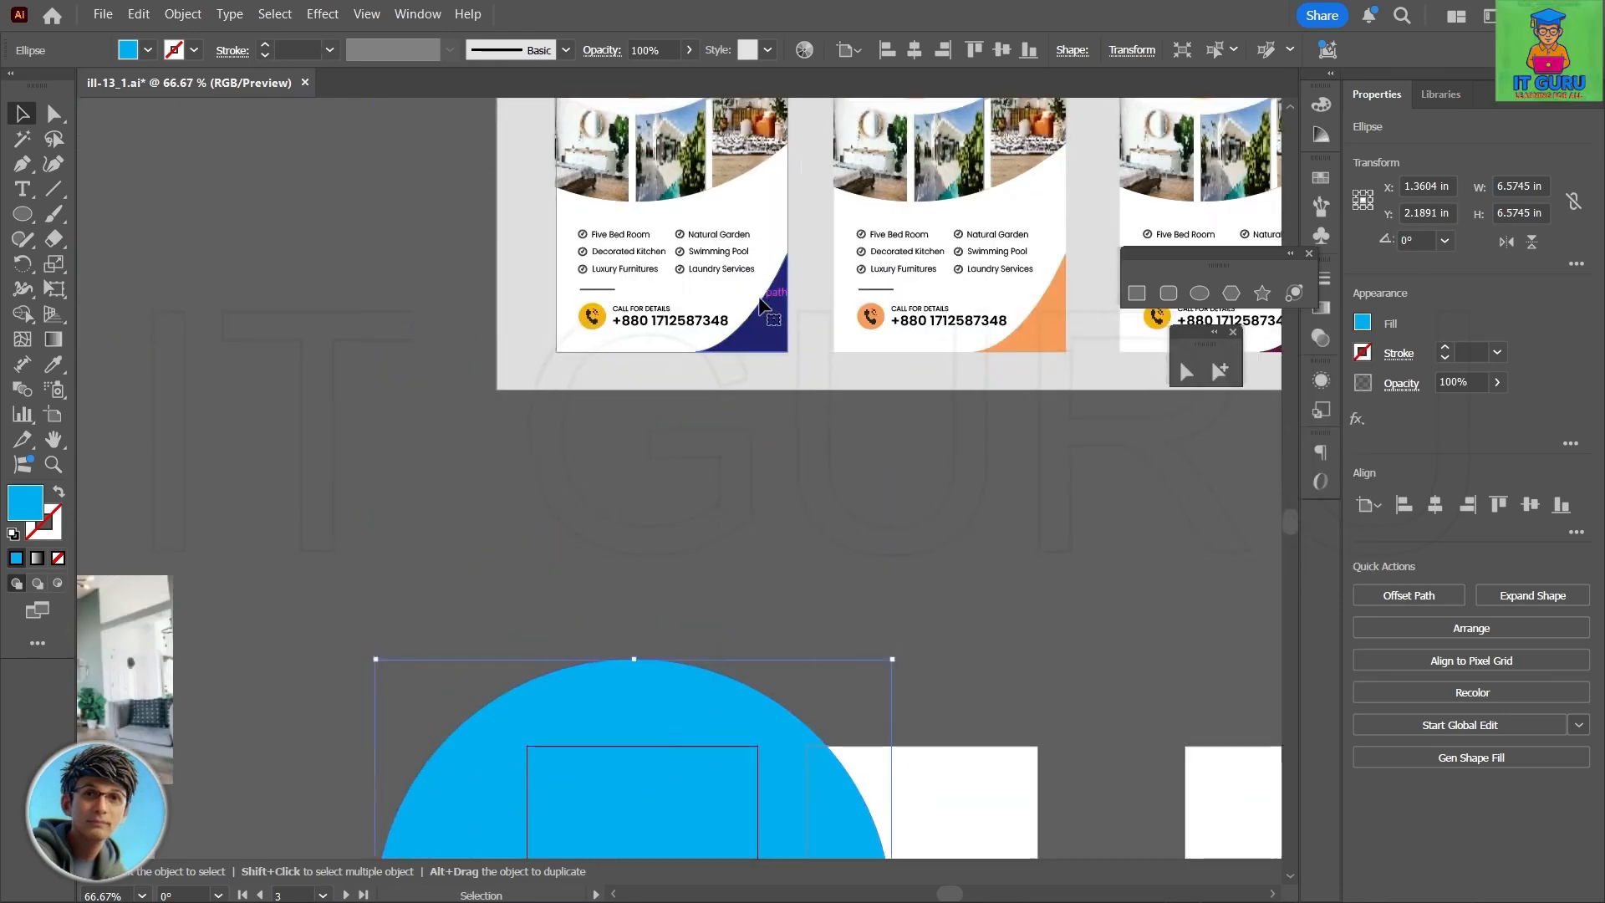
scroll(759, 296, "up", 2)
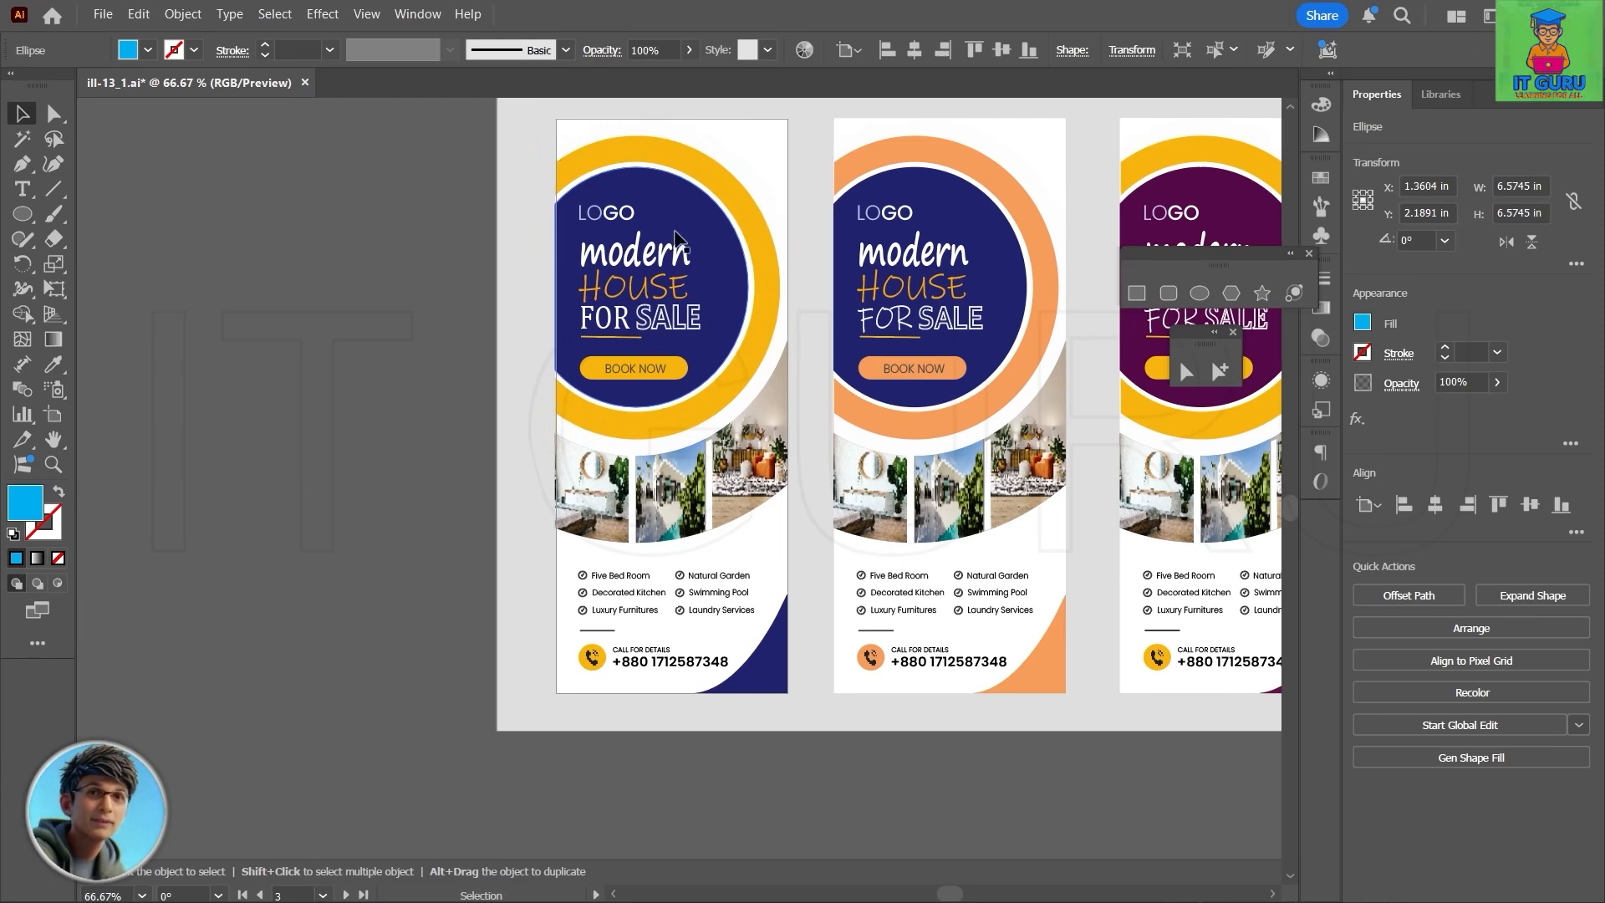
scroll(678, 310, "down", 10)
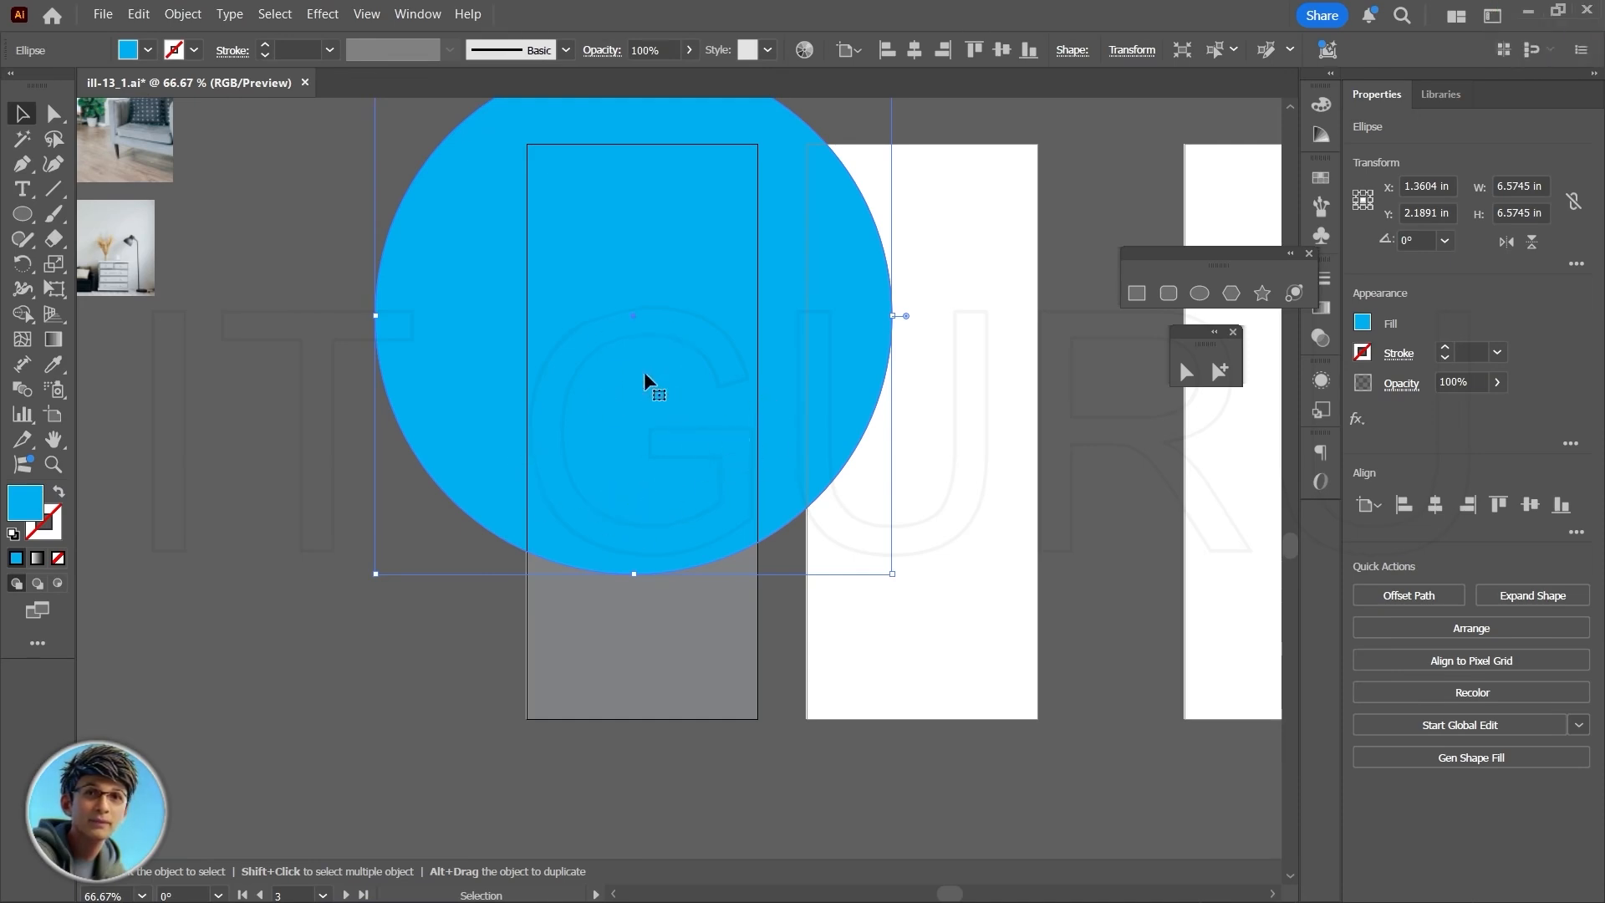
key("ctrl+c")
key("ctrl+f")
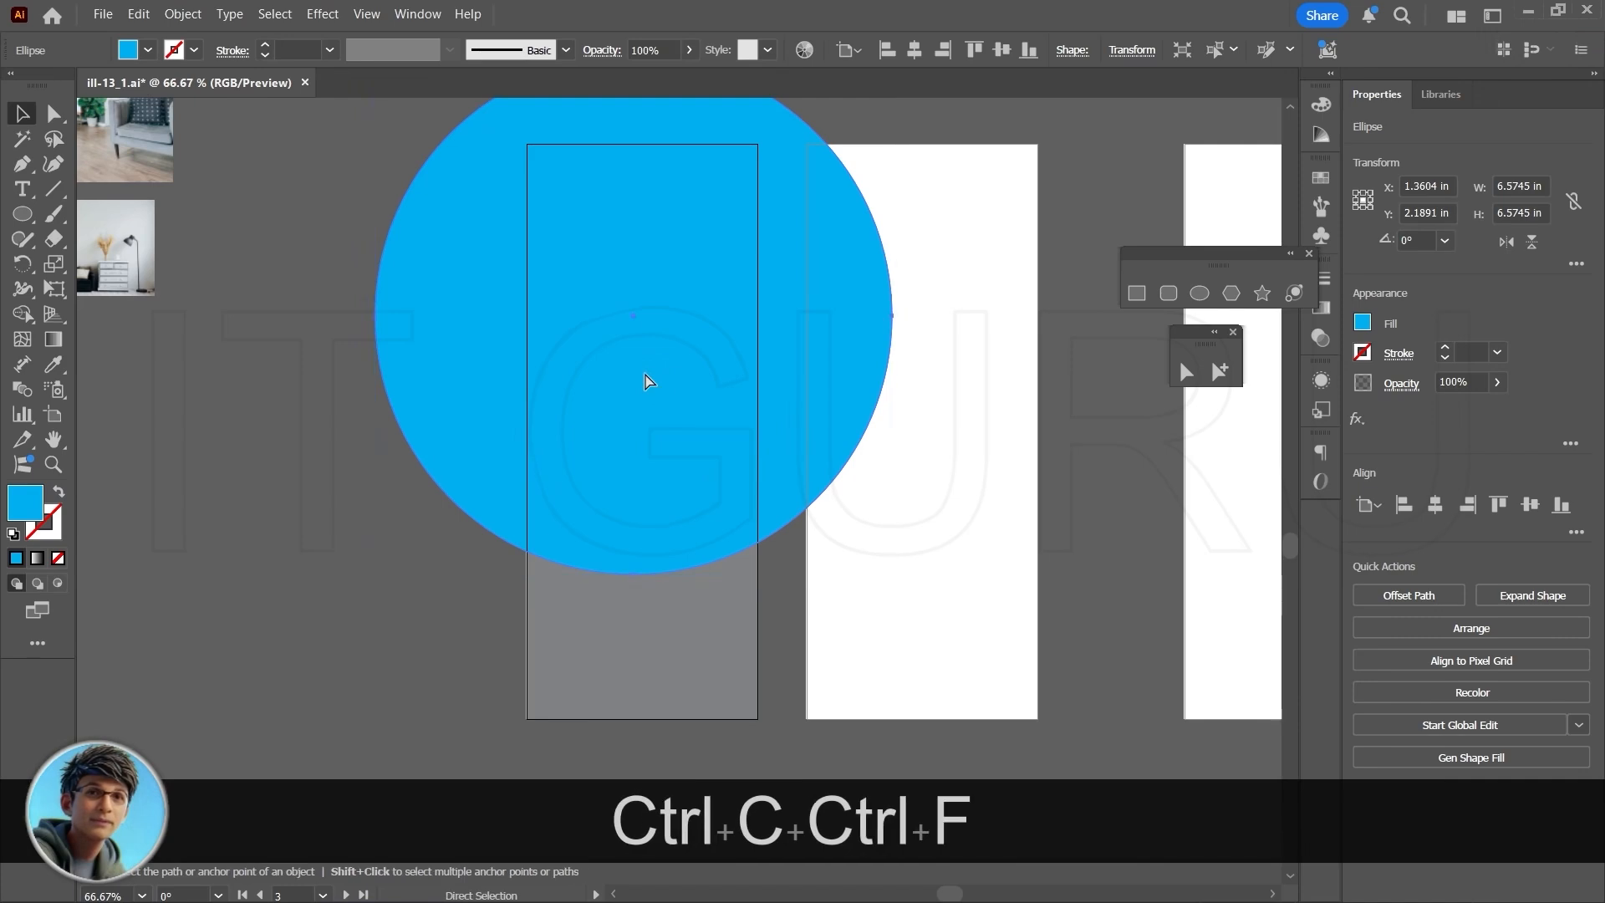
key("v")
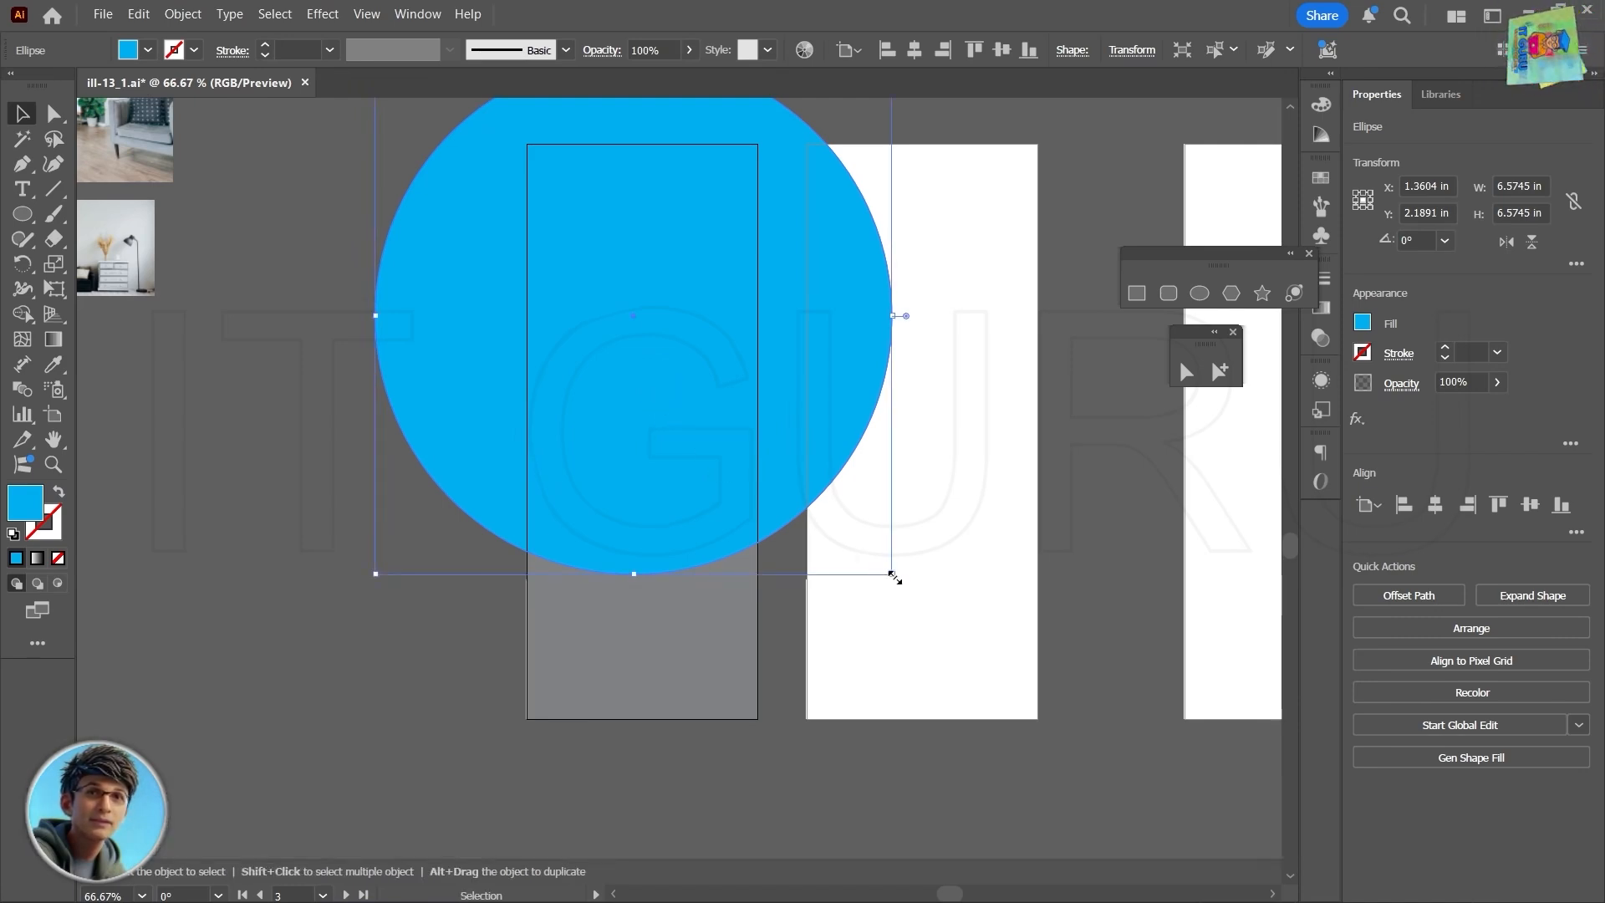
left_click_drag(892, 573, 849, 499)
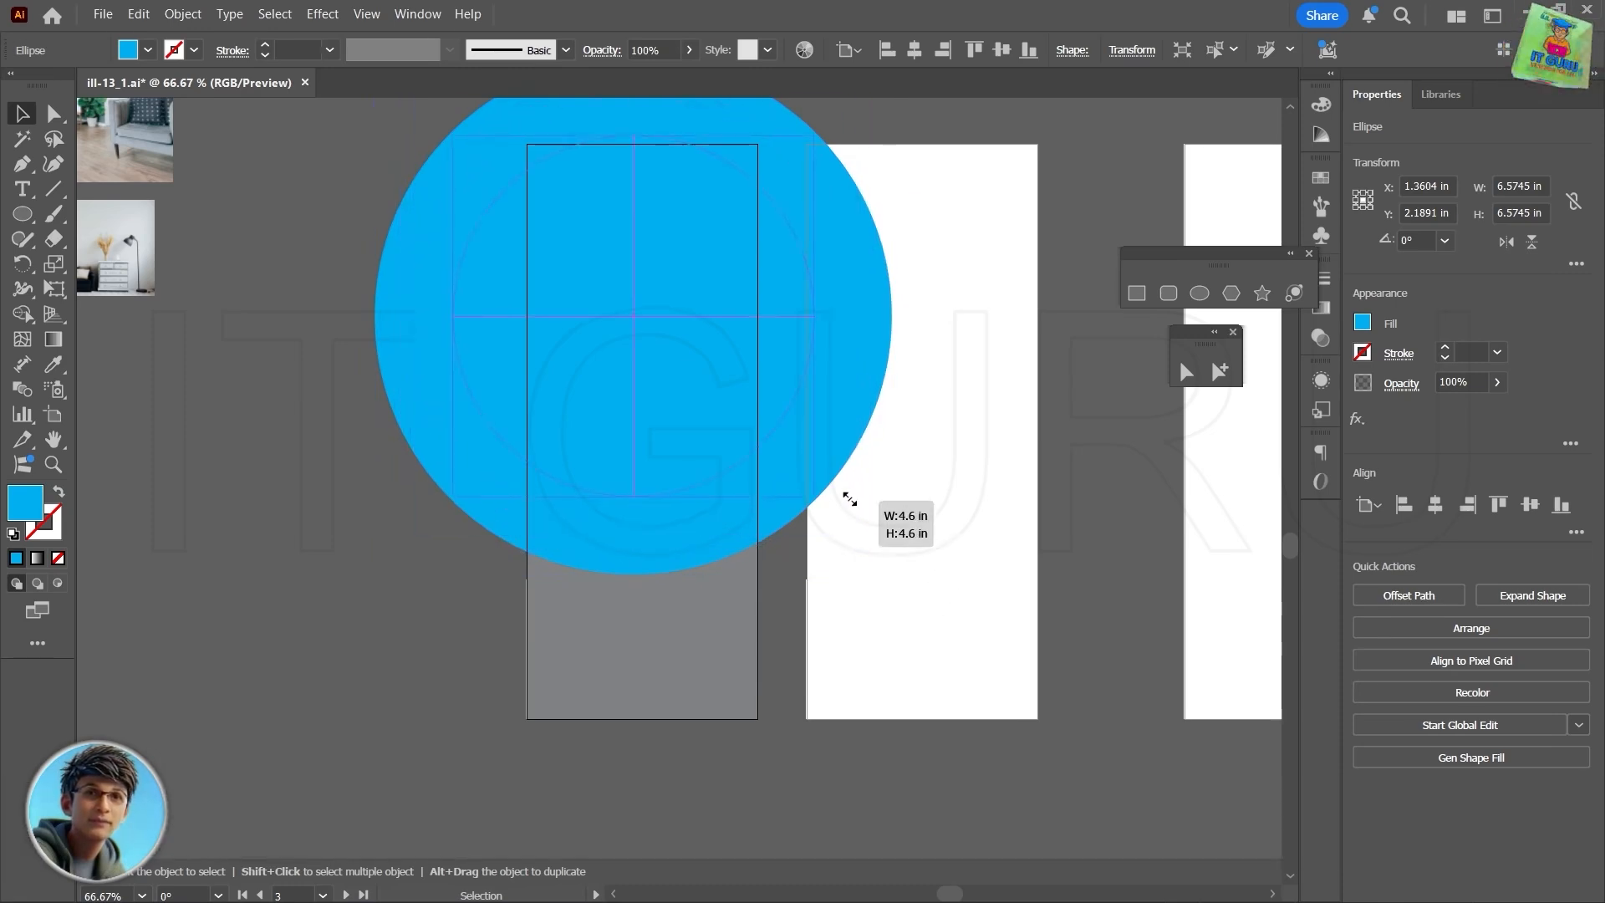
left_click_drag(849, 499, 845, 493)
- Fill the smaller inner circle with white
left_click(1362, 322)
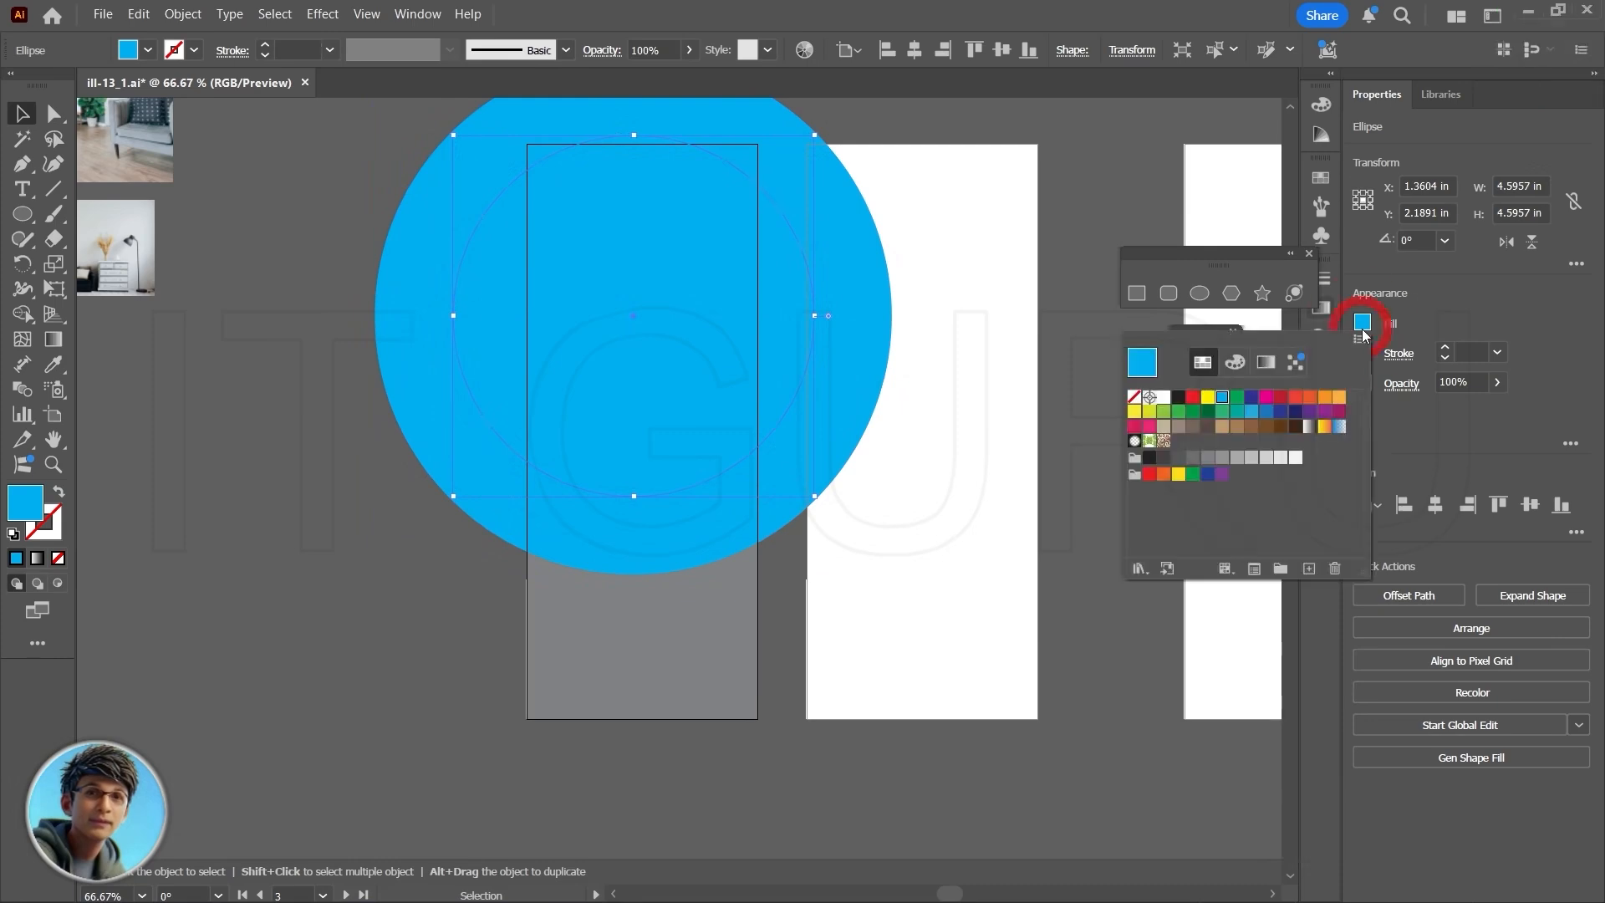
left_click(1207, 397)
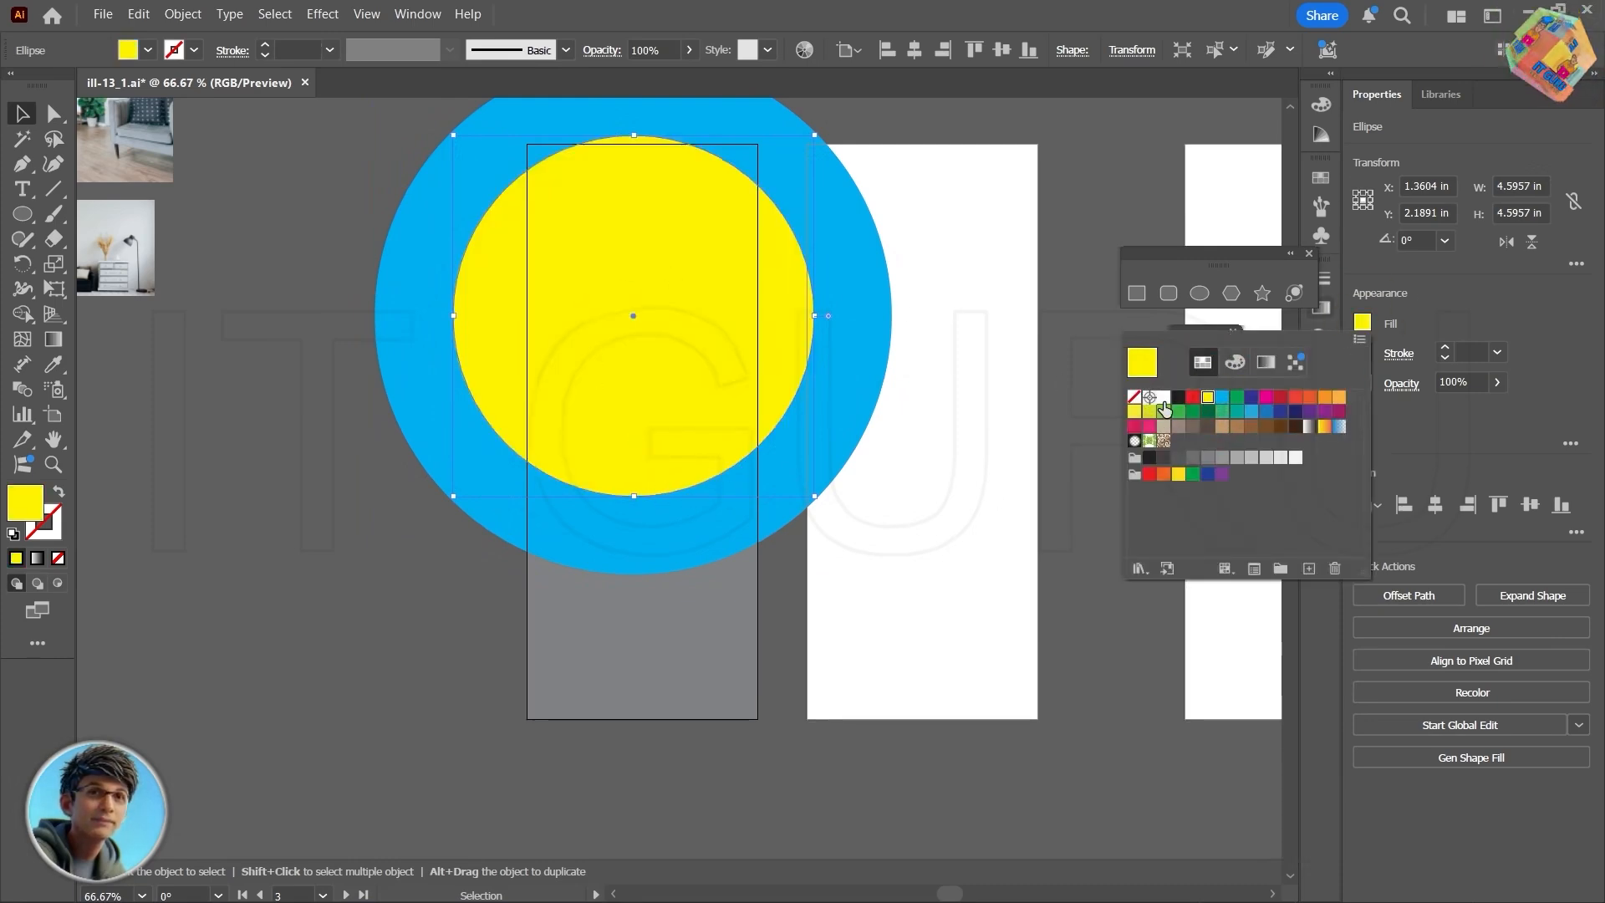
left_click(1163, 398)
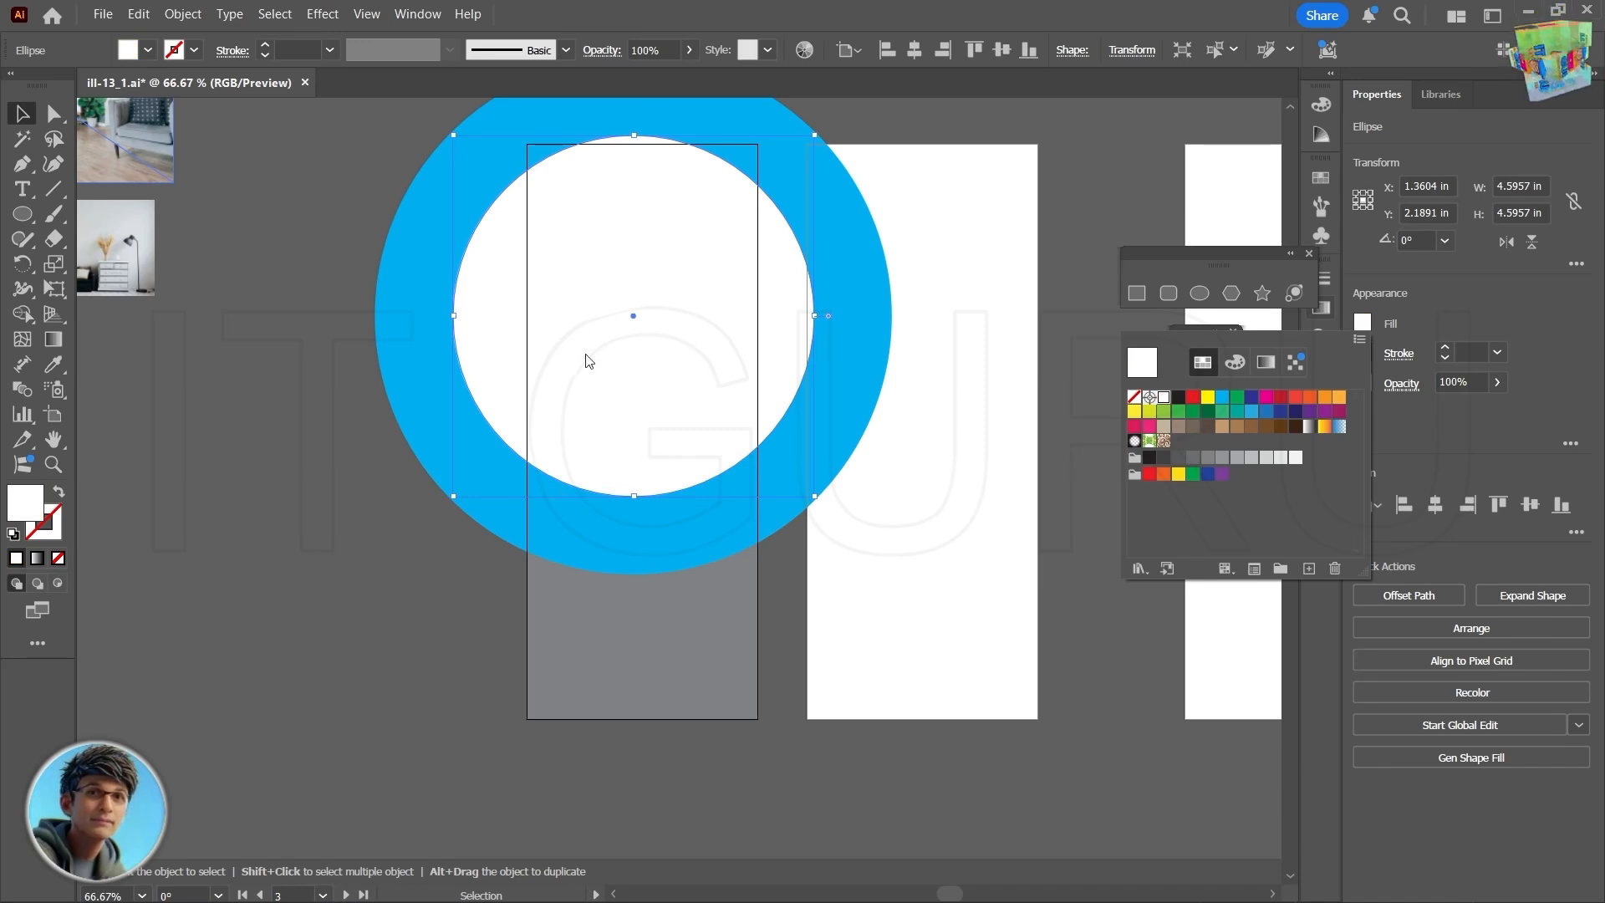
left_click(662, 368)
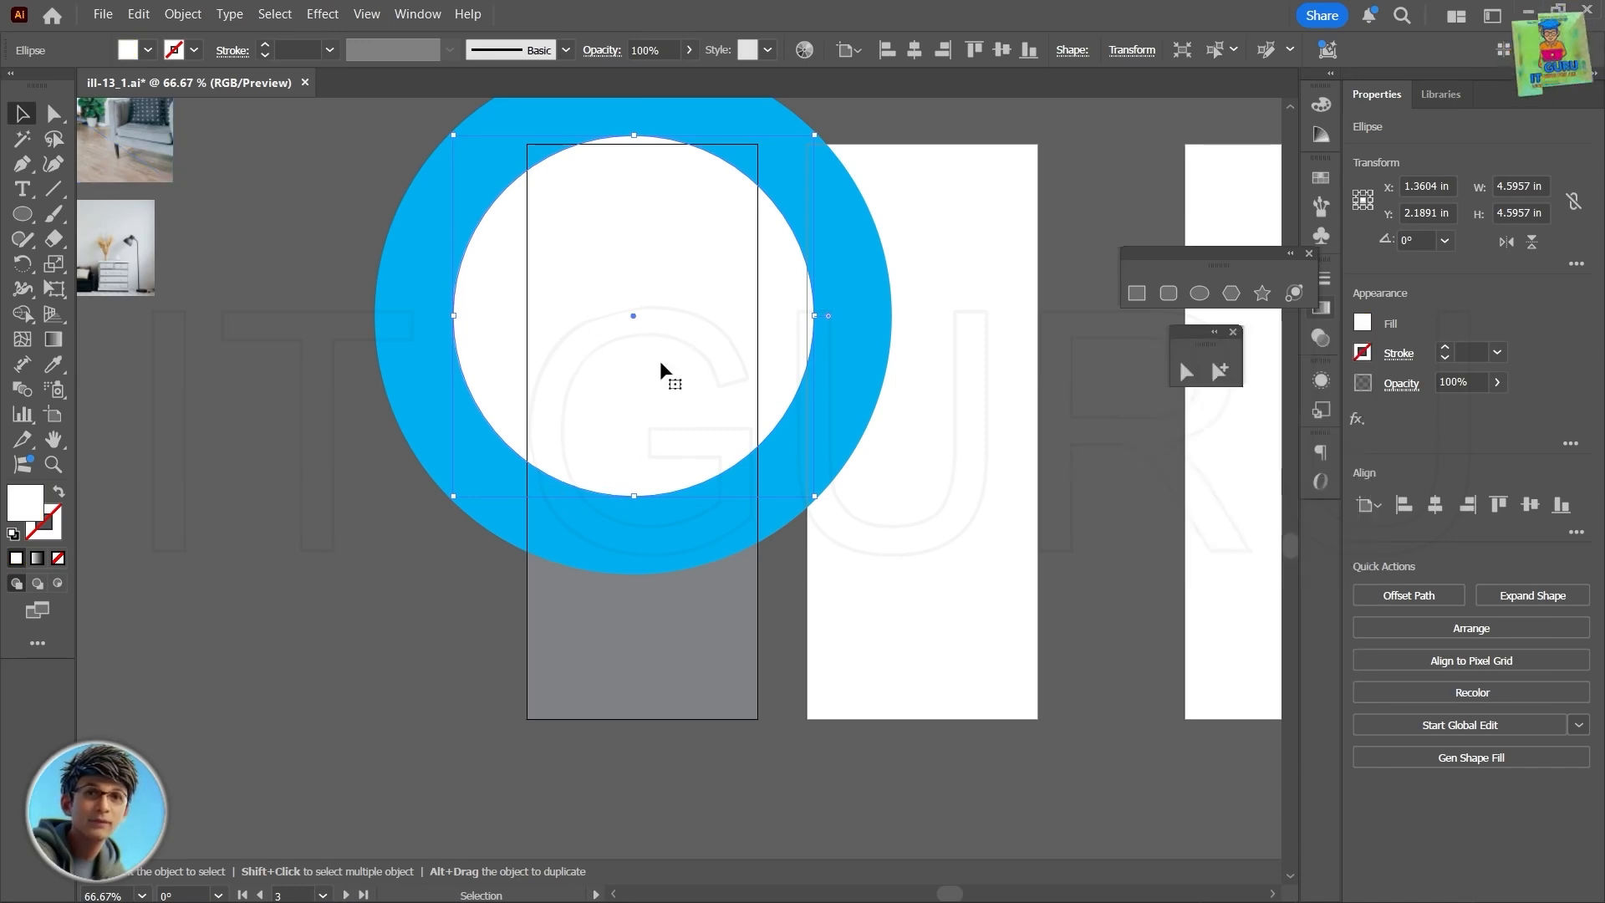
- Duplicate the white circle in place and shrink the copy concentrically to about 4.41 in across
key("ctrl+c")
key("ctrl+f")
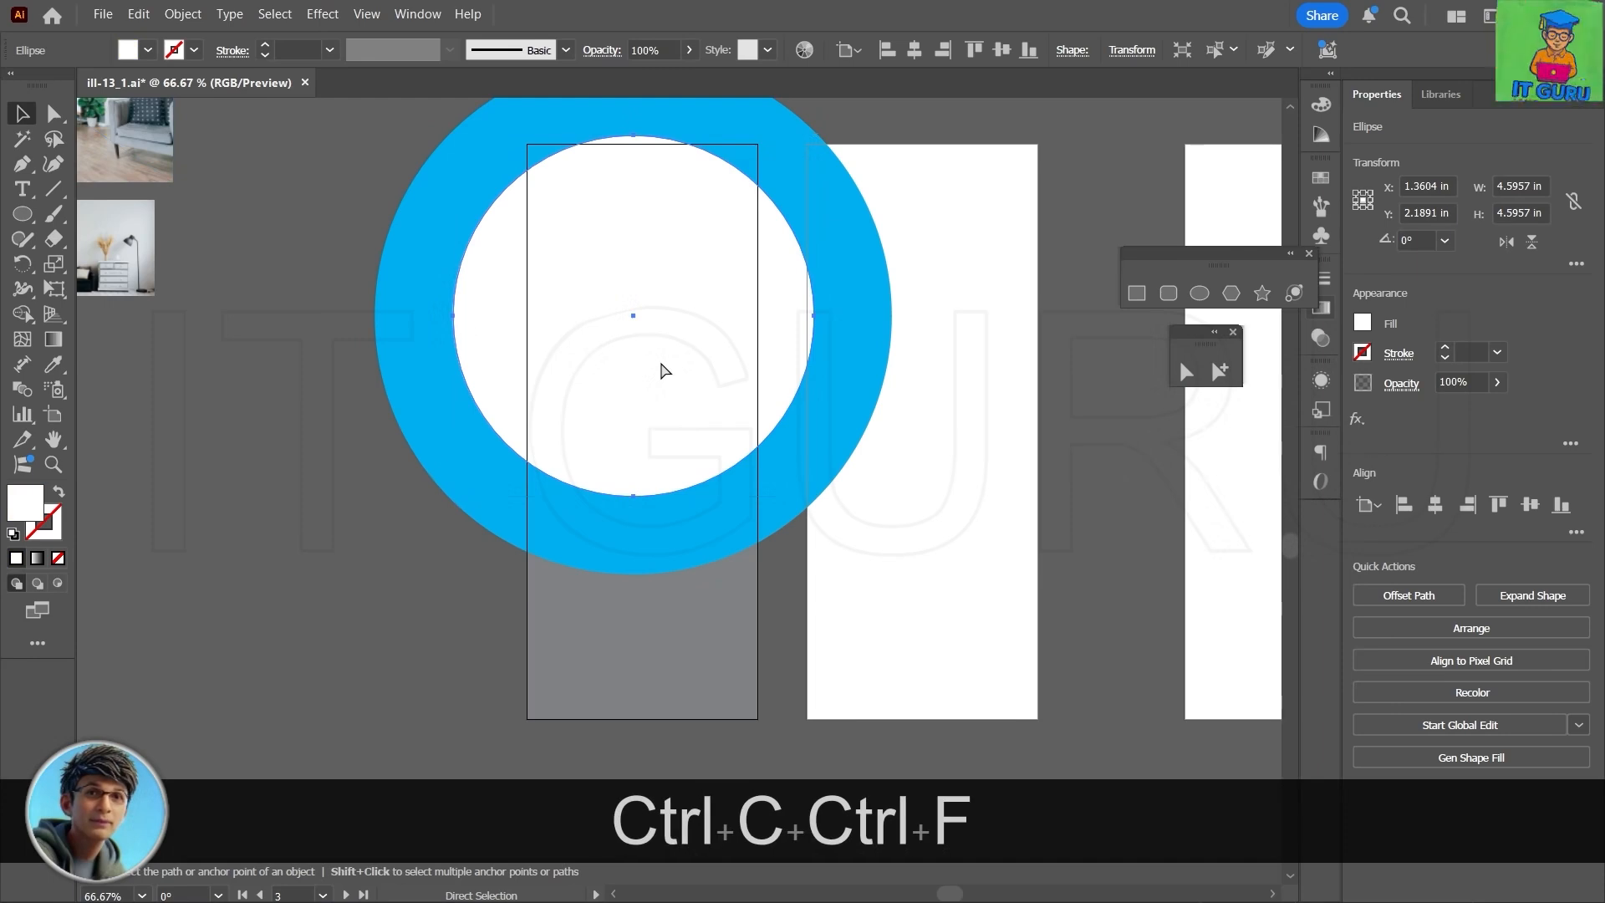
mouse_move(814, 496)
left_mouse_down()
mouse_move(789, 466)
mouse_move(811, 490)
left_mouse_up()
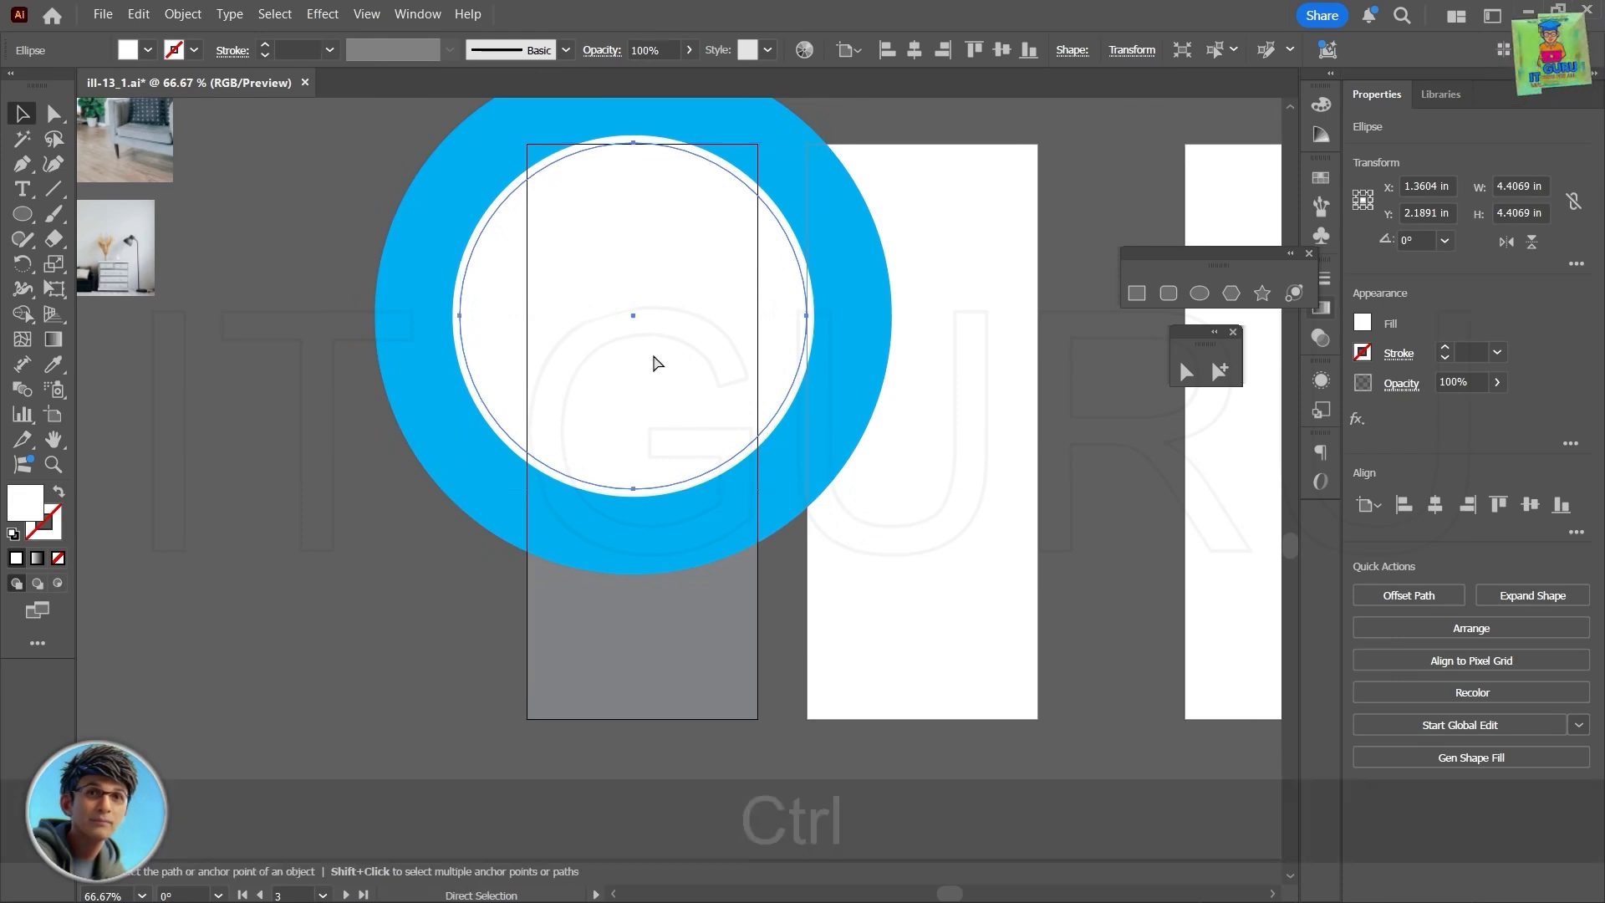
- Duplicate the 4.41 in circle in front and shrink the copy about its center to about 3.56 in across
key("ctrl+c")
key("ctrl+f")
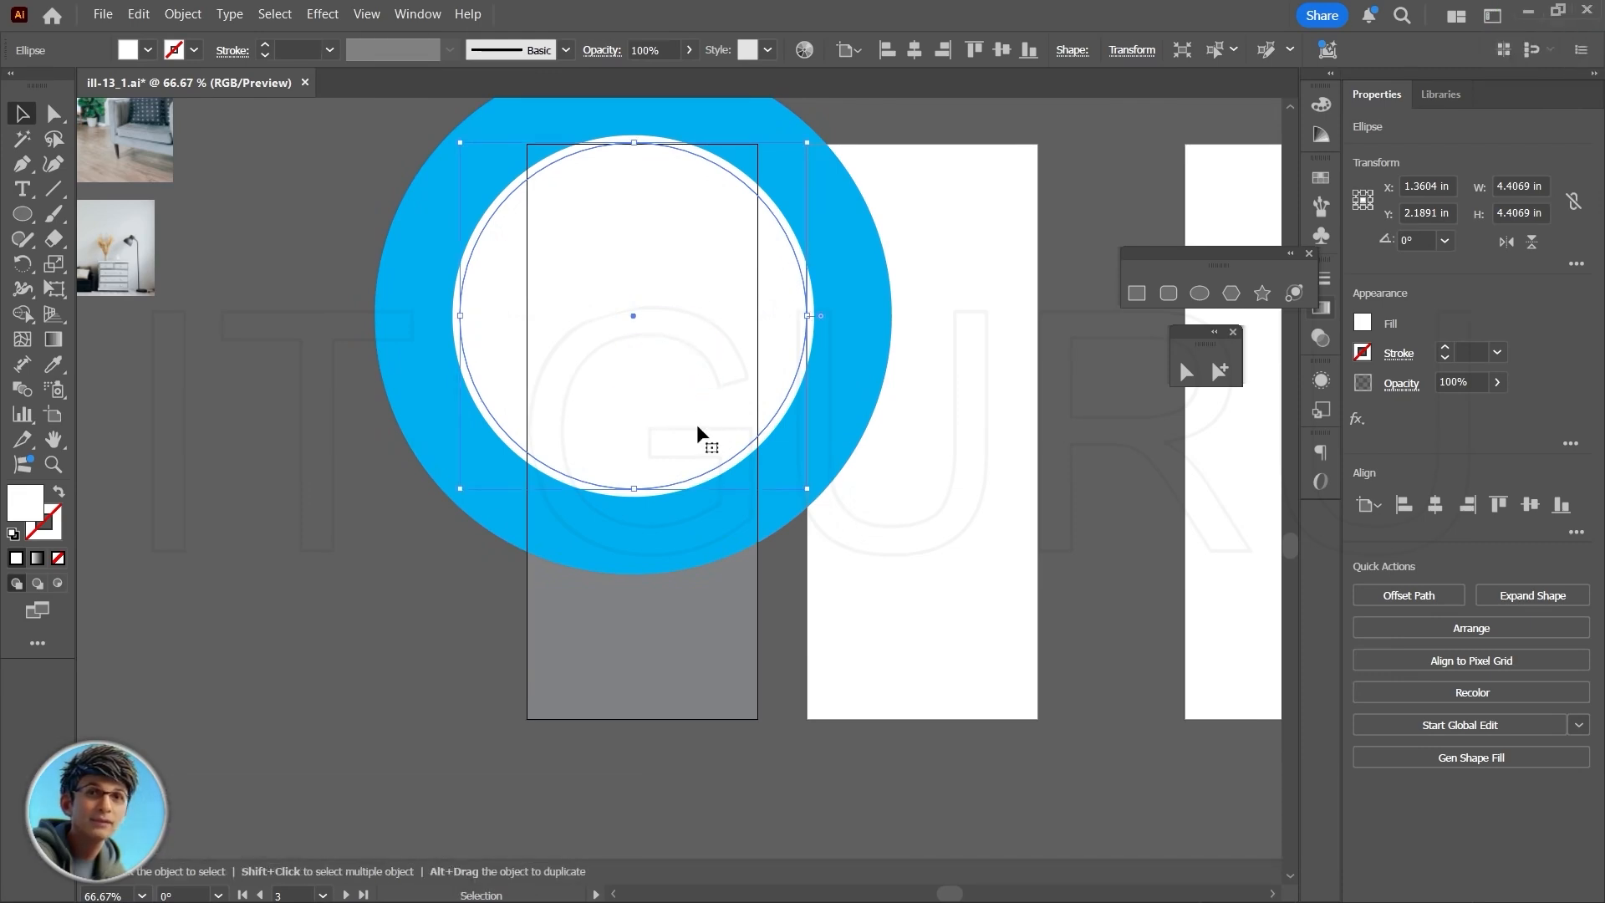
key("shift+alt")
left_click_drag(804, 491, 777, 457)
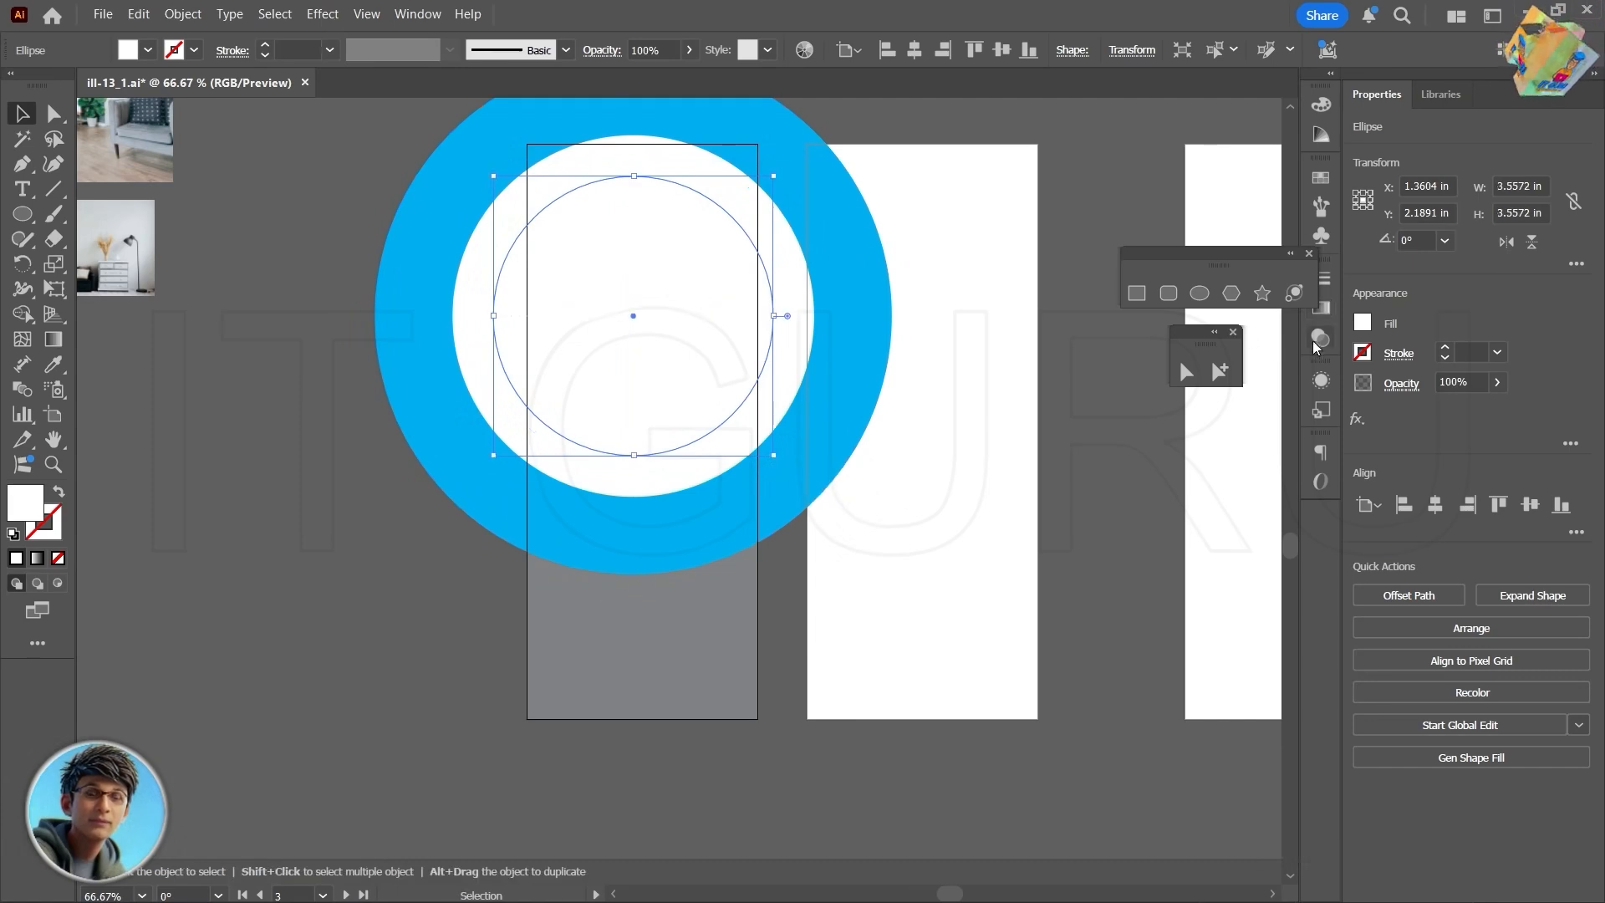
- Fill the innermost 3.56 in circle with the light orange swatch
left_click(1362, 323)
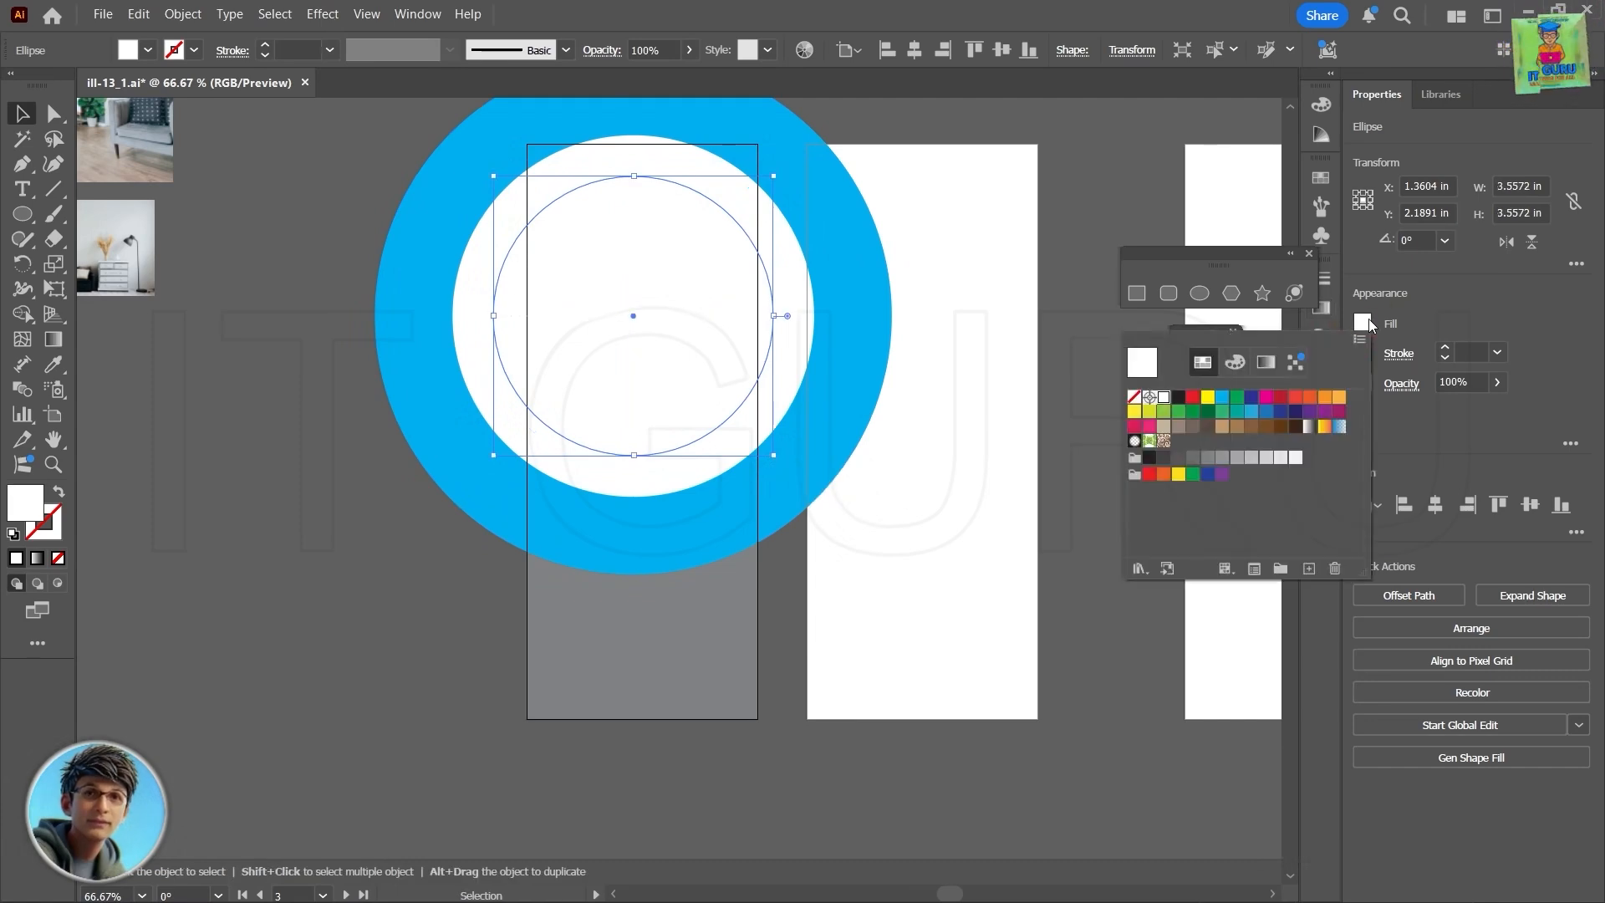
left_click(1336, 399)
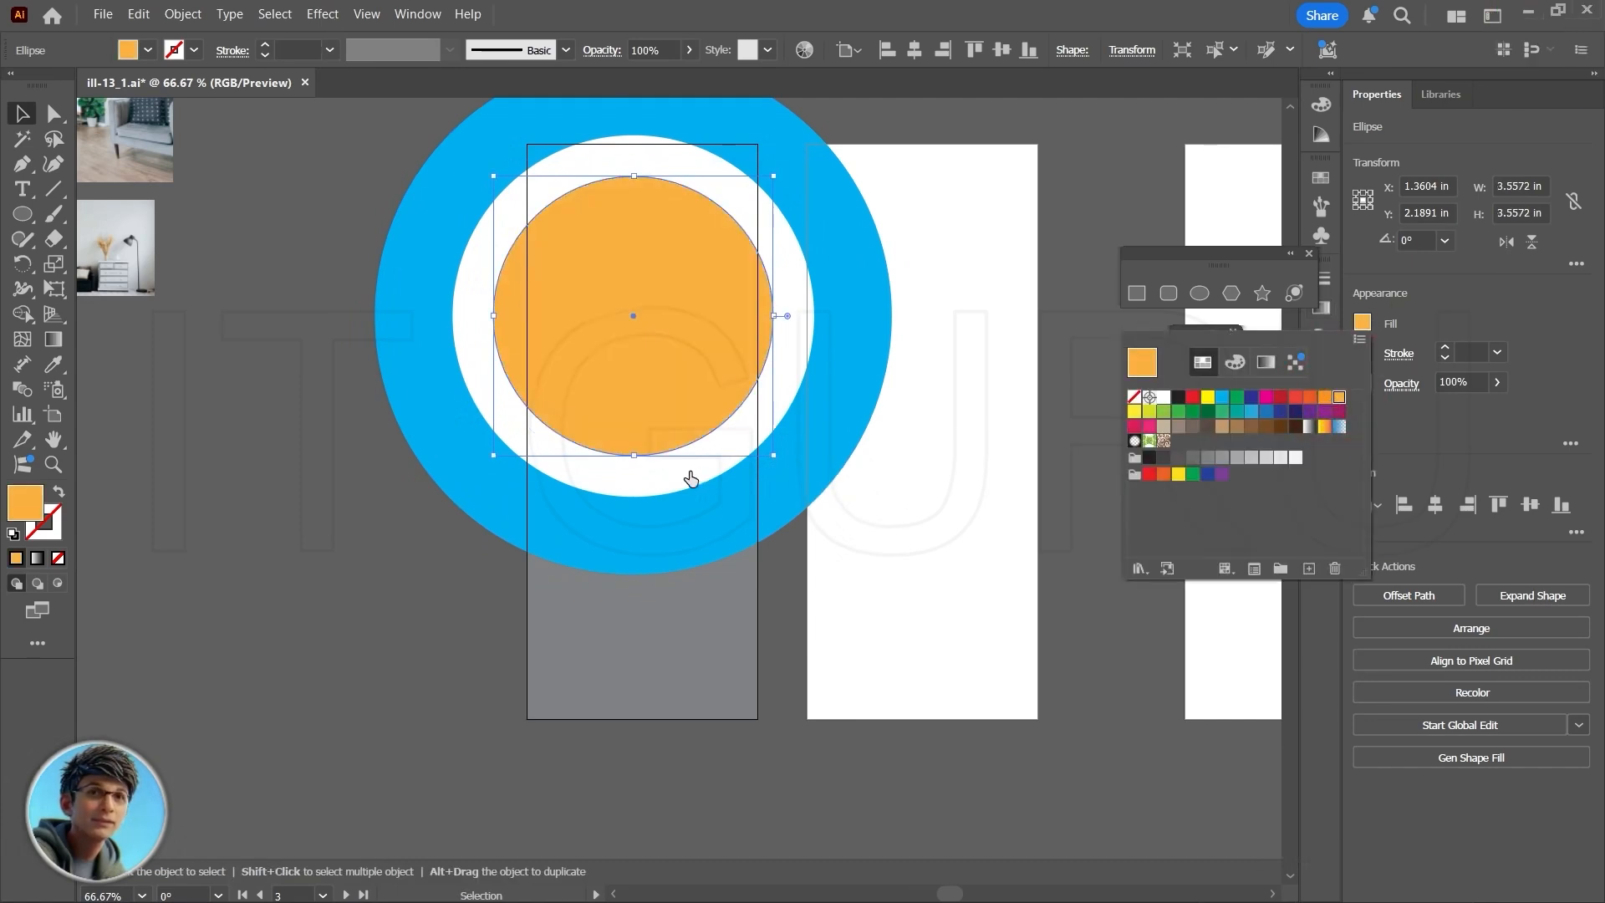
key("v")
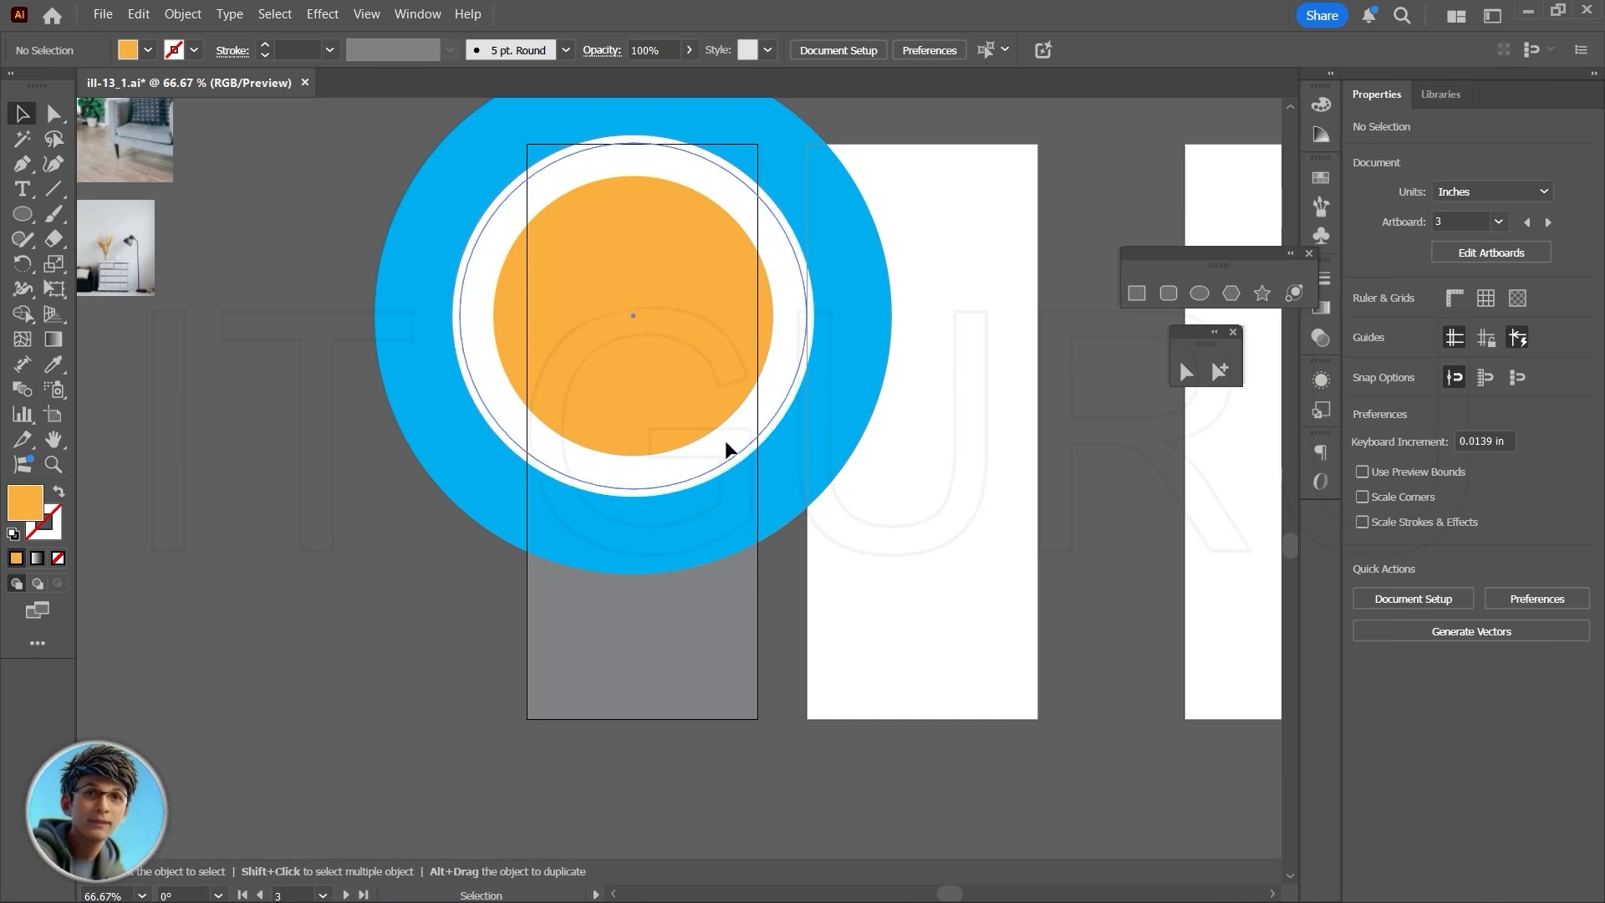
- Fill the 4.41 in circle with the red-orange swatch
left_click(726, 441)
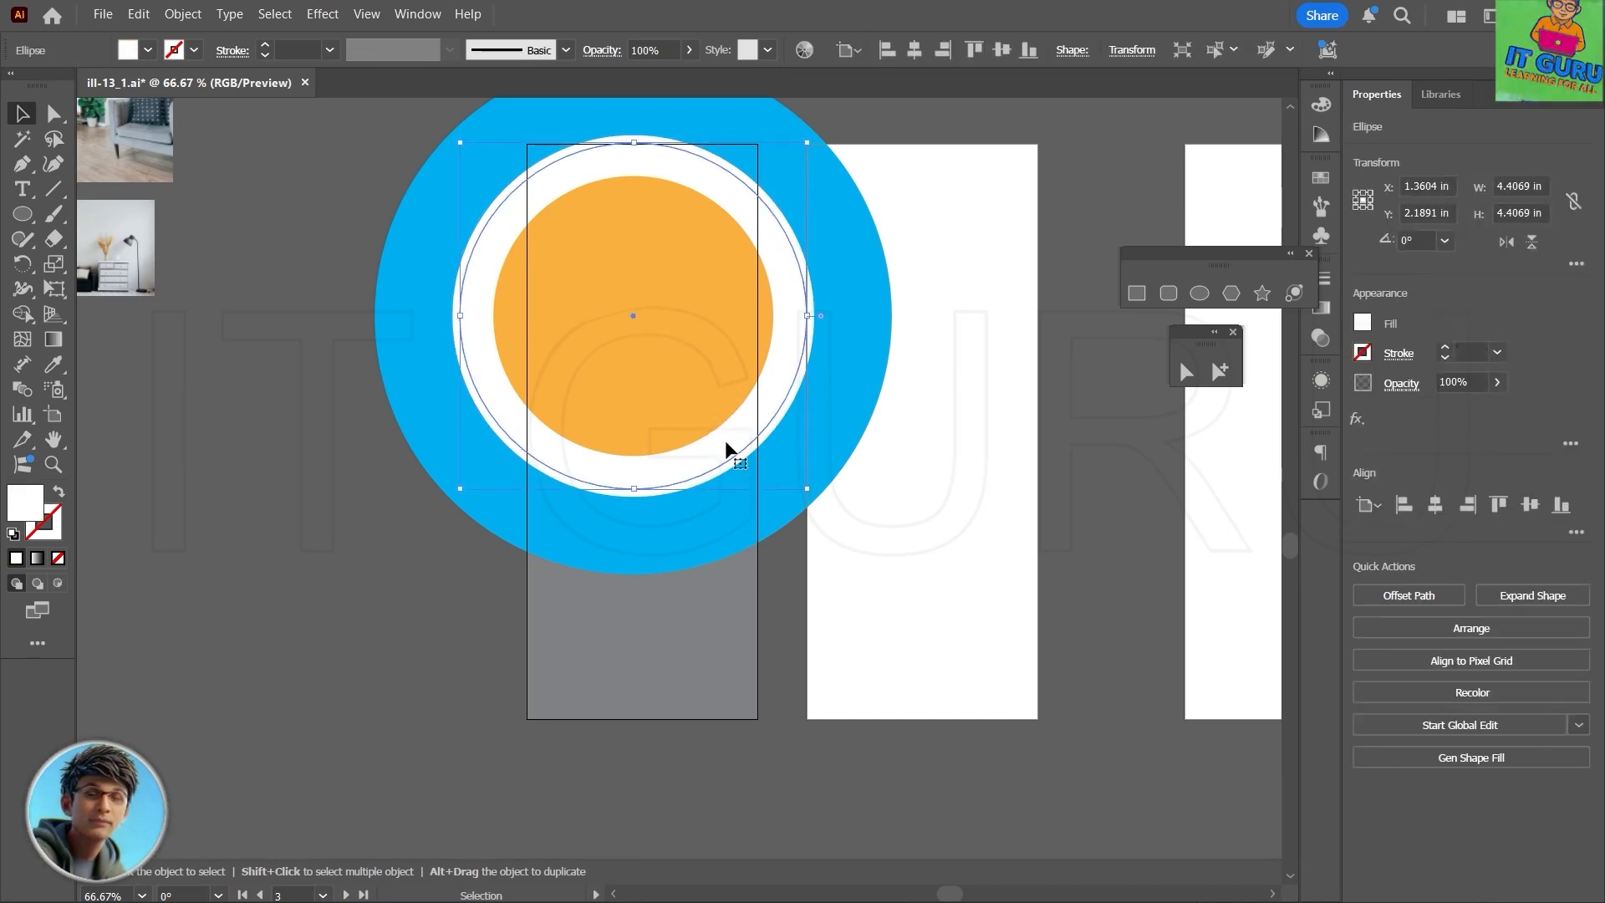
left_click(1362, 324)
left_click(1310, 398)
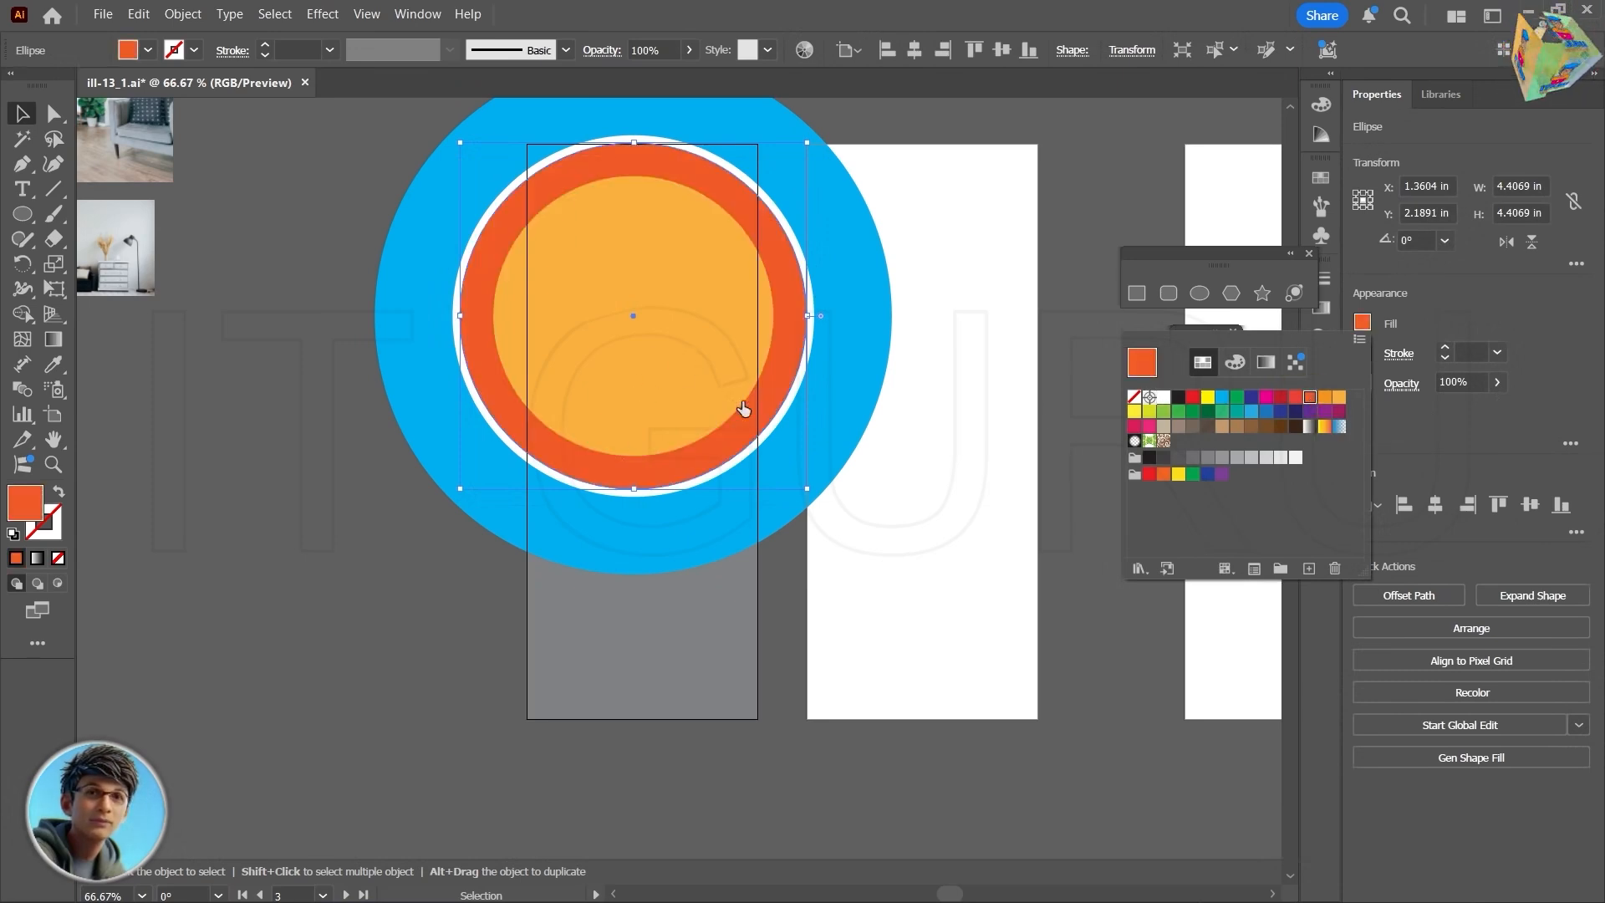
key("v")
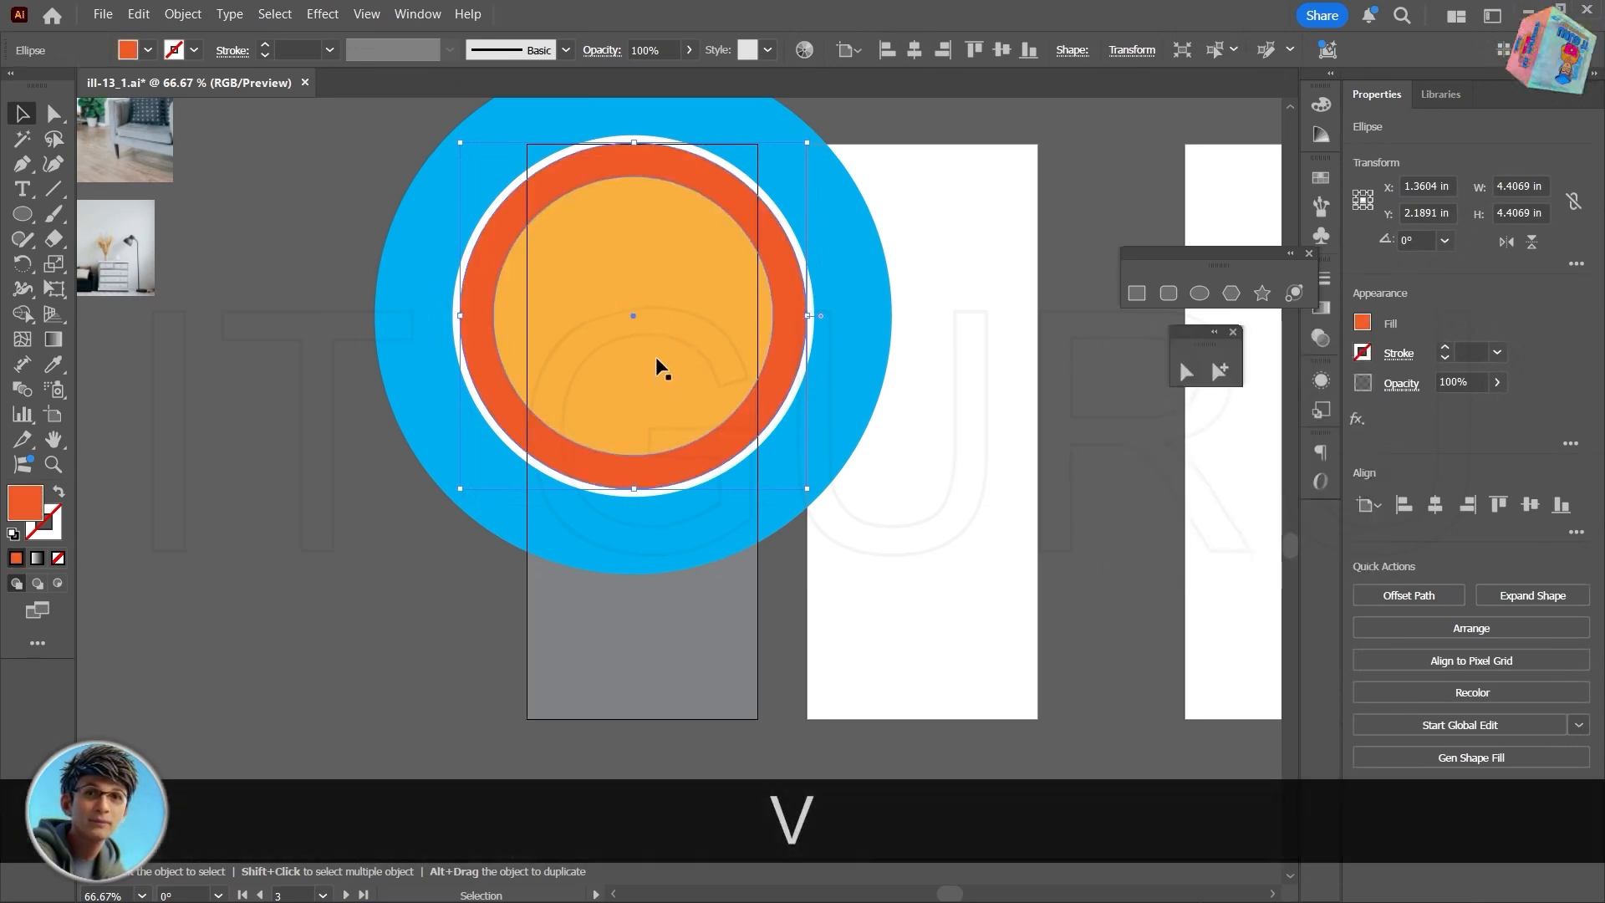
- Fill the innermost 3.56 in circle with white so the circle around it forms a red-orange ring
left_click(658, 363)
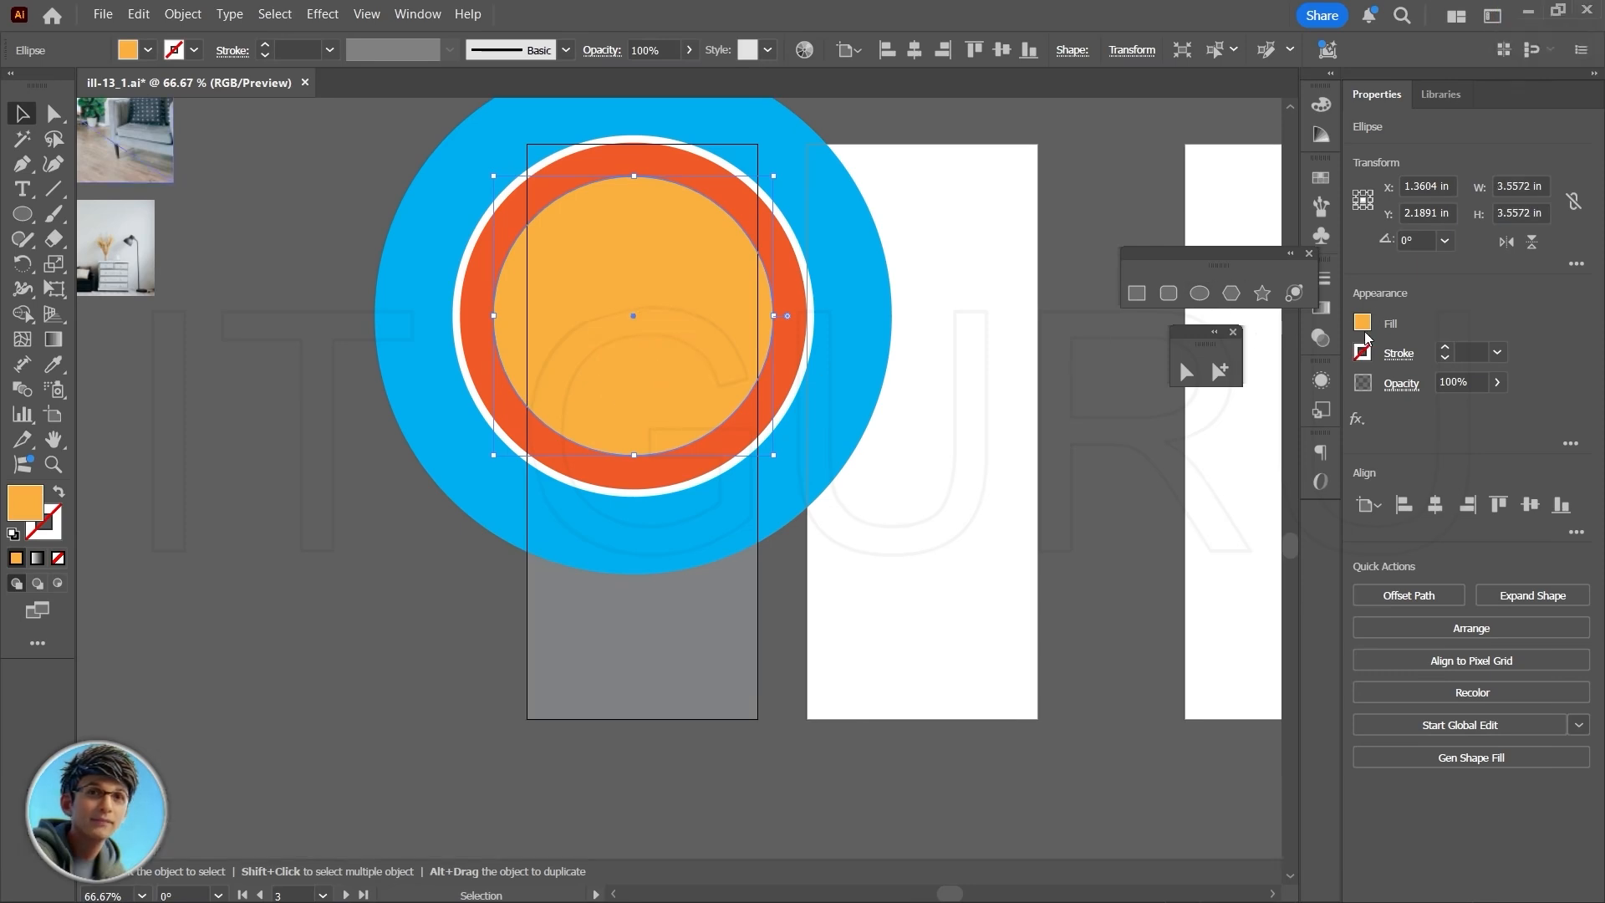
left_click(1363, 324)
left_click(1164, 396)
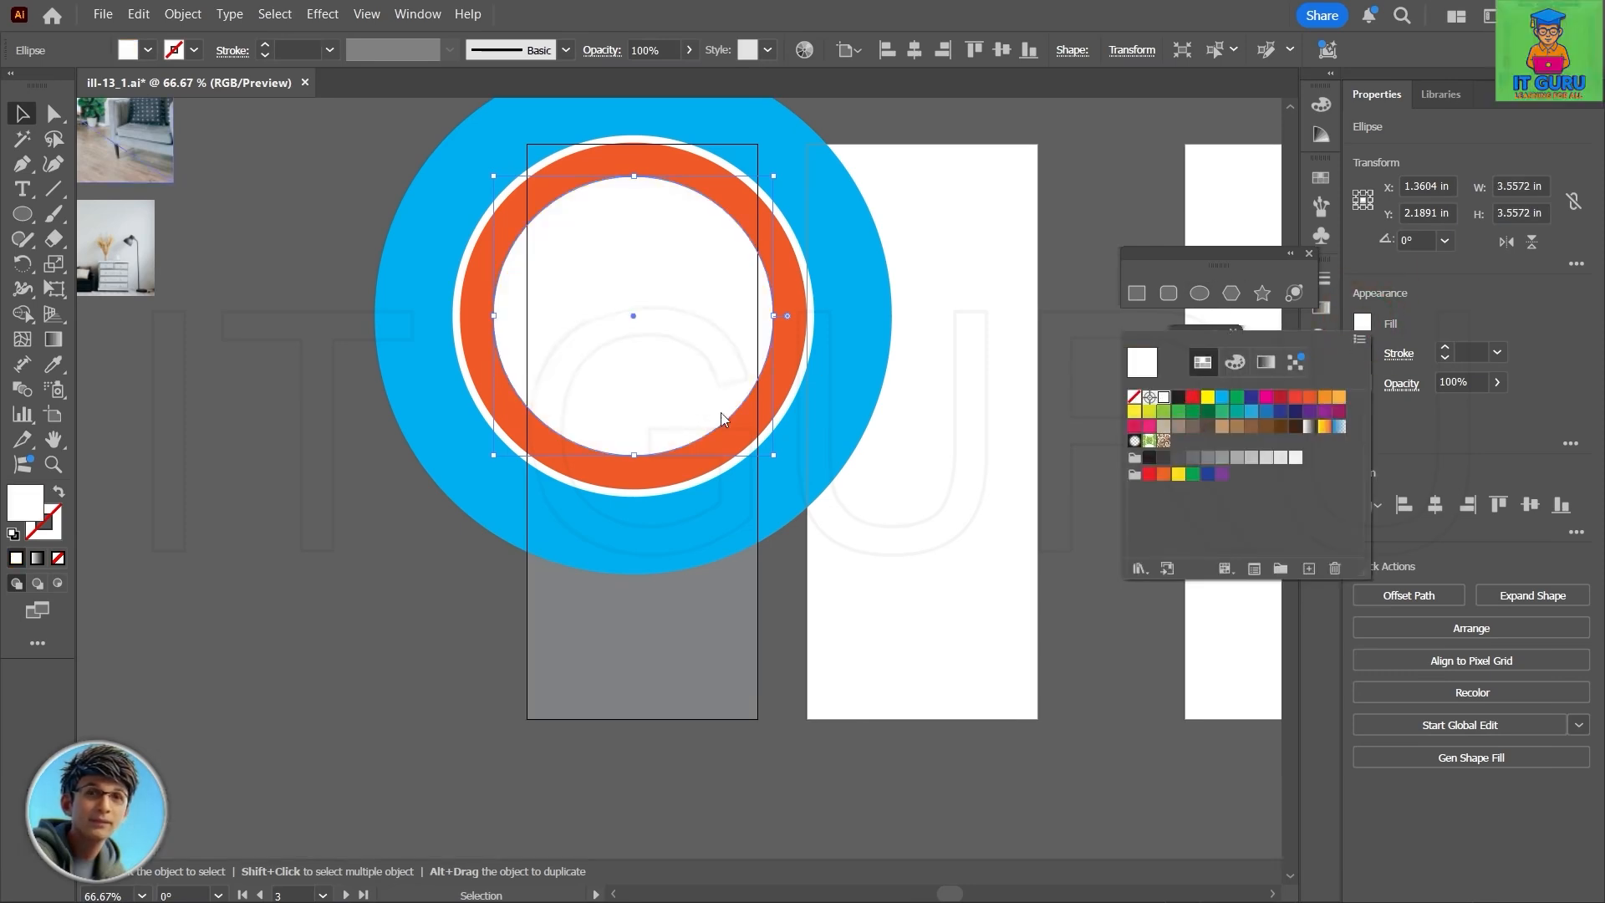
- Duplicate the innermost white circle in front and shrink the copy about its center to about 3.31 in across
left_click(666, 307)
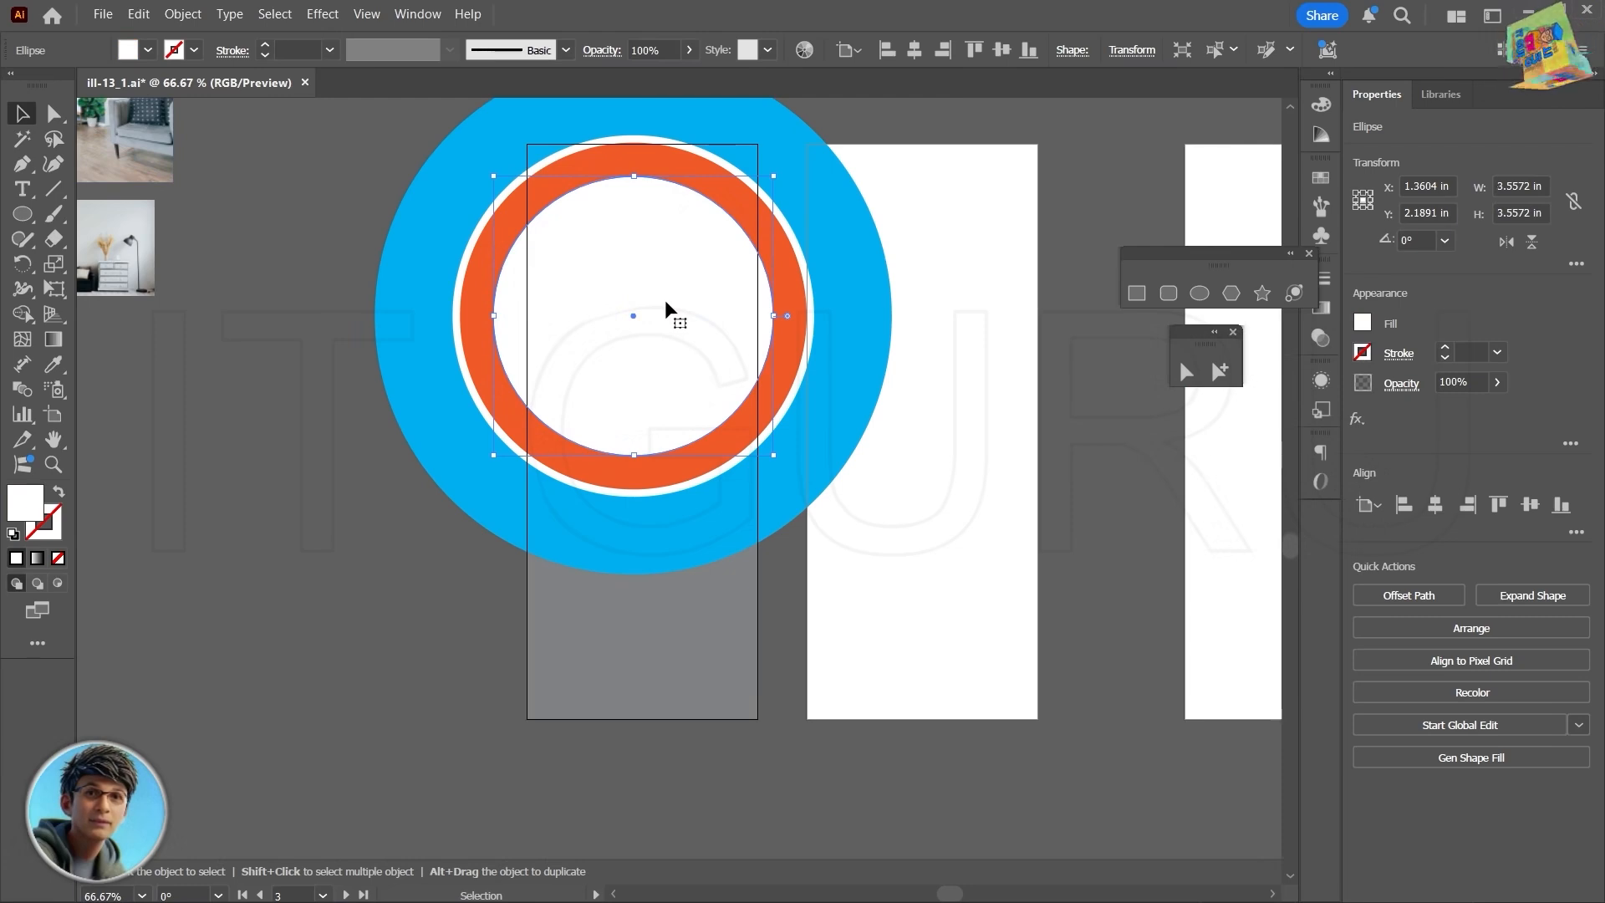
key("ctrl+c")
key("ctrl+f")
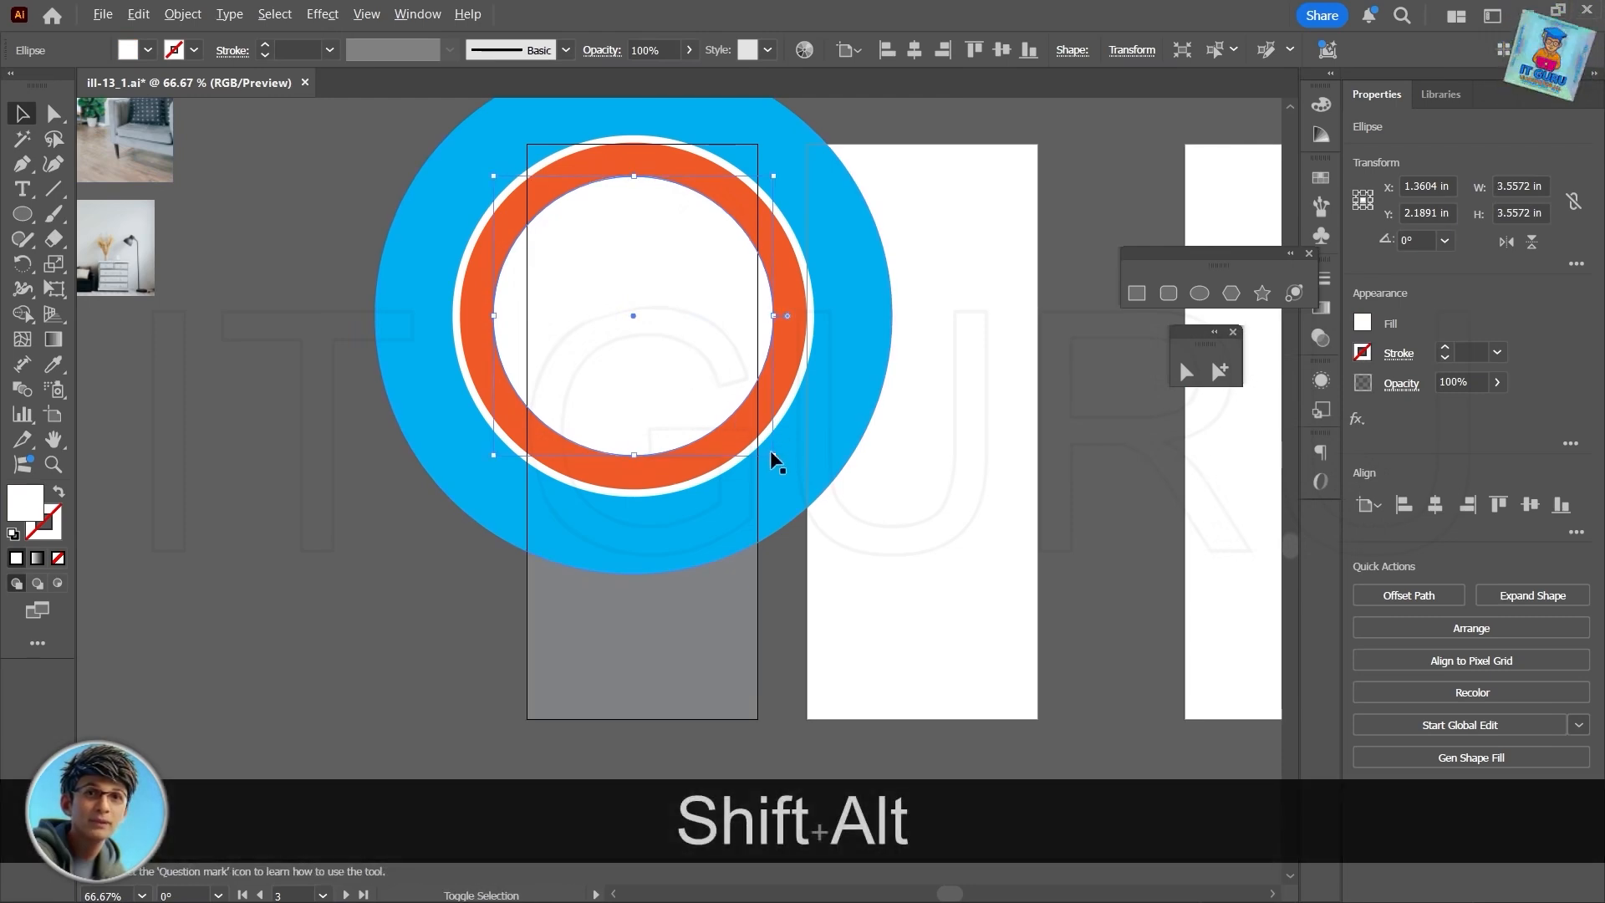
left_click_drag(772, 455, 767, 447)
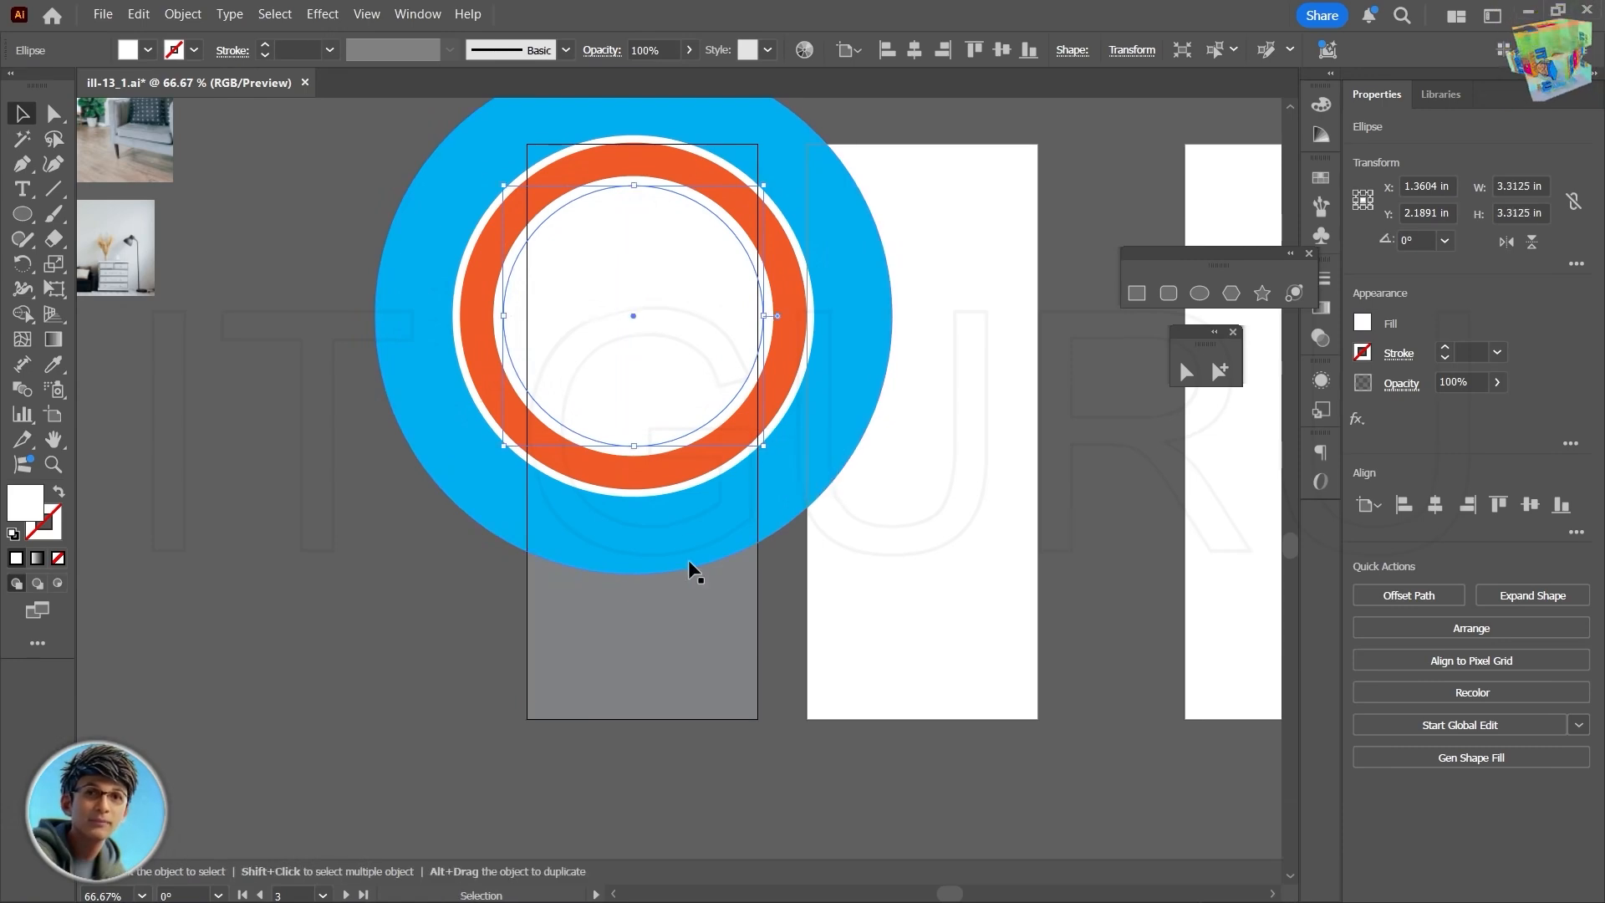
- Fill the 3.31 in inner circle with green
left_click(1363, 324)
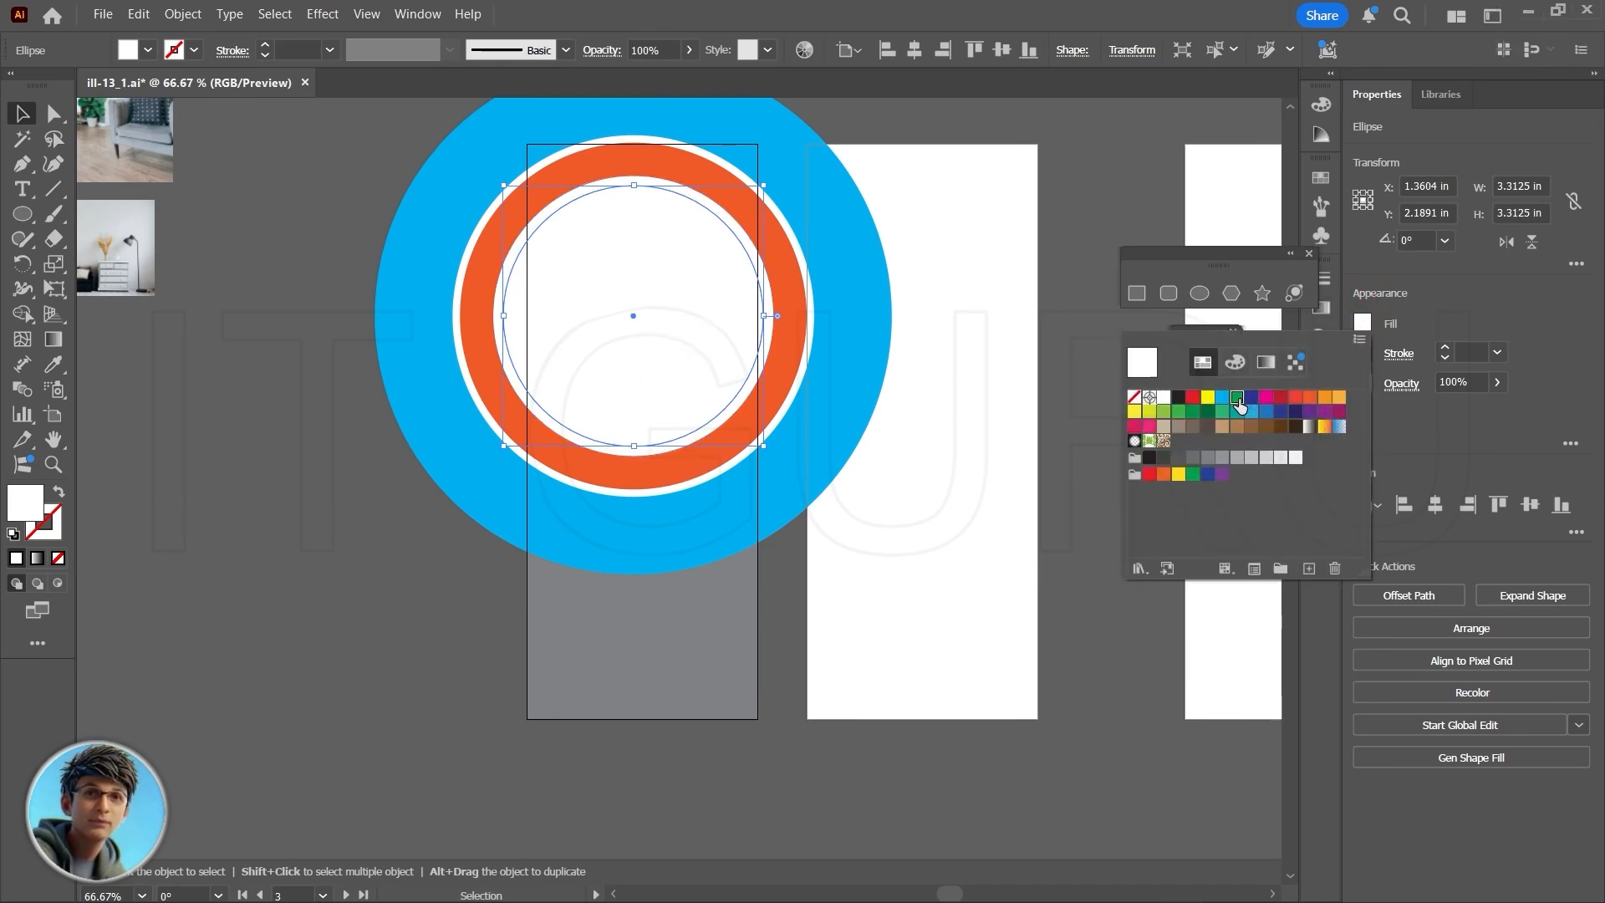
left_click(1237, 397)
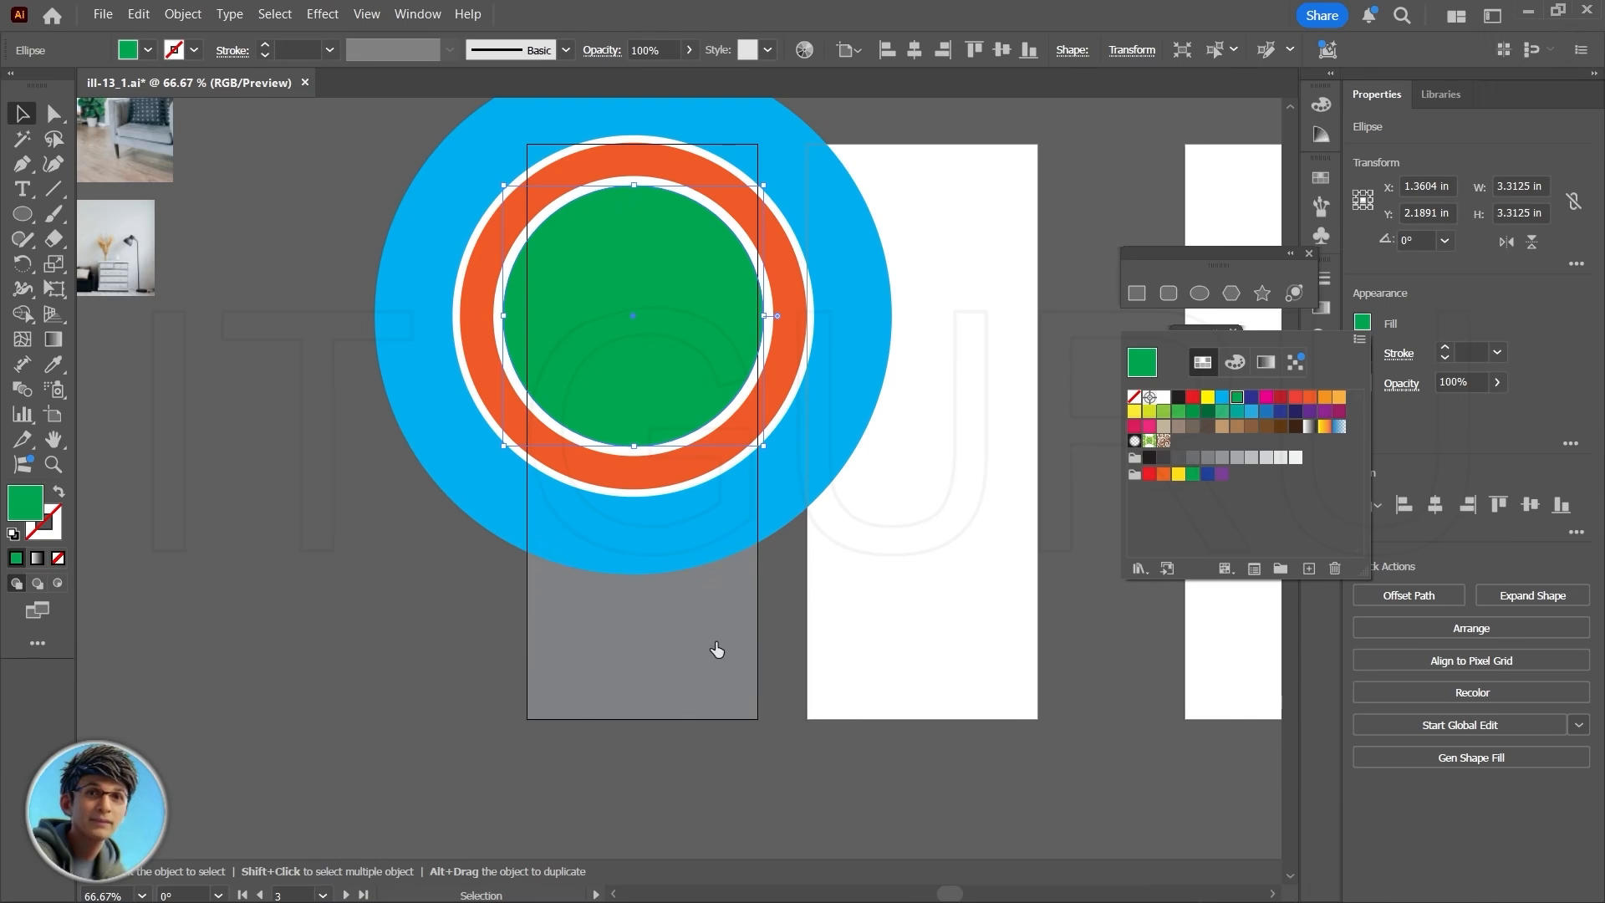
key("v")
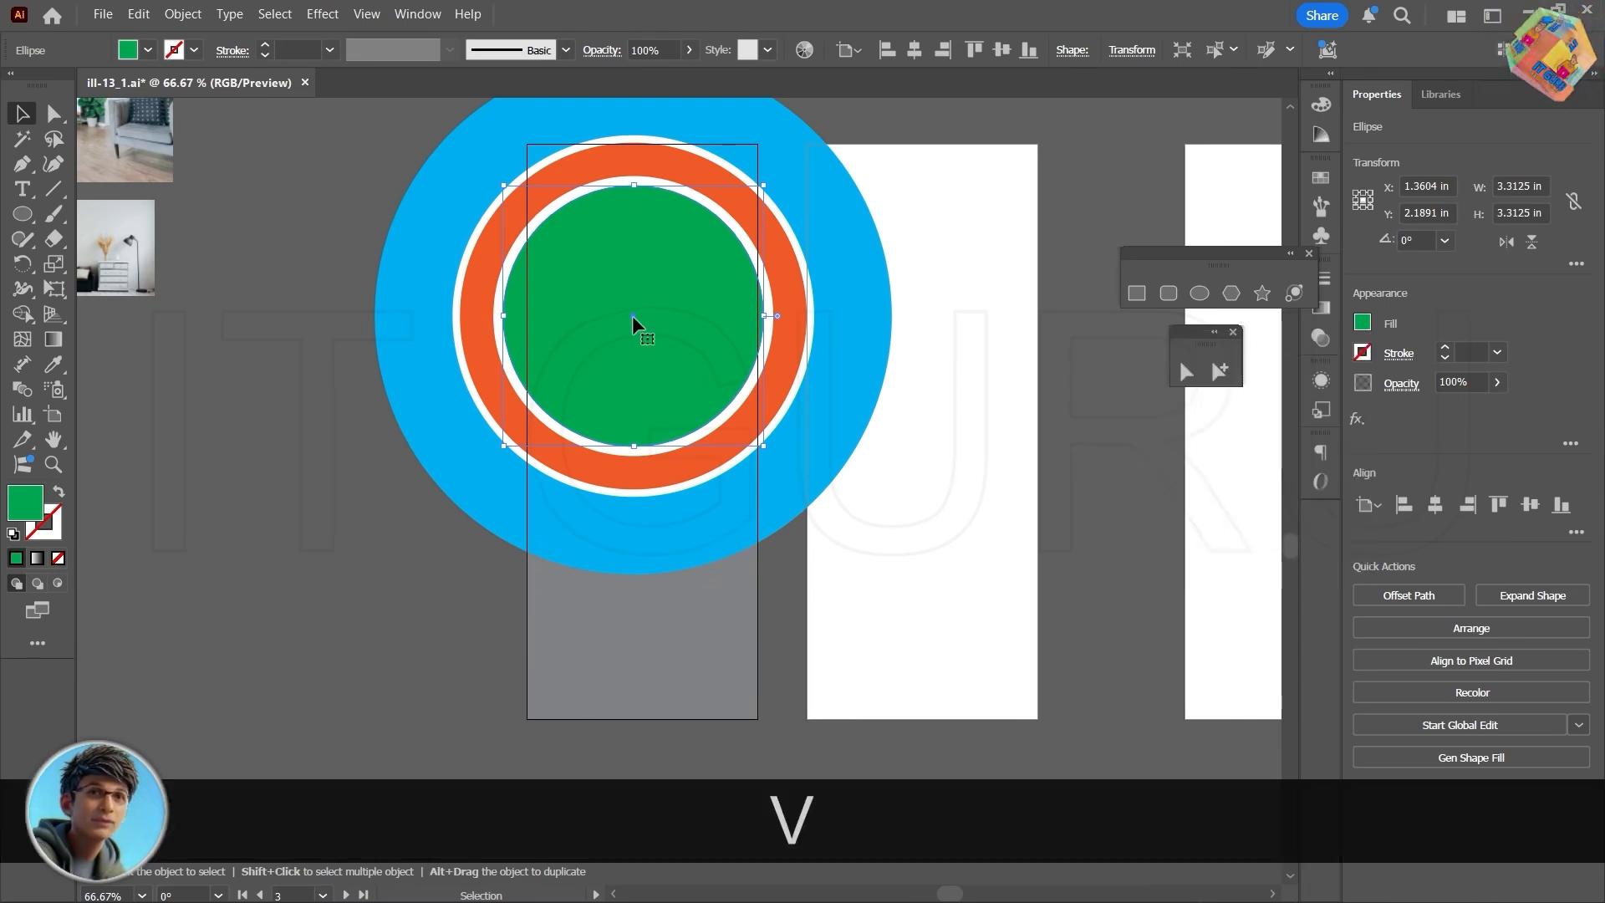
- Copy the green circle below the rings and enlarge the copy about its center to about 3.85 in across
left_click(631, 337)
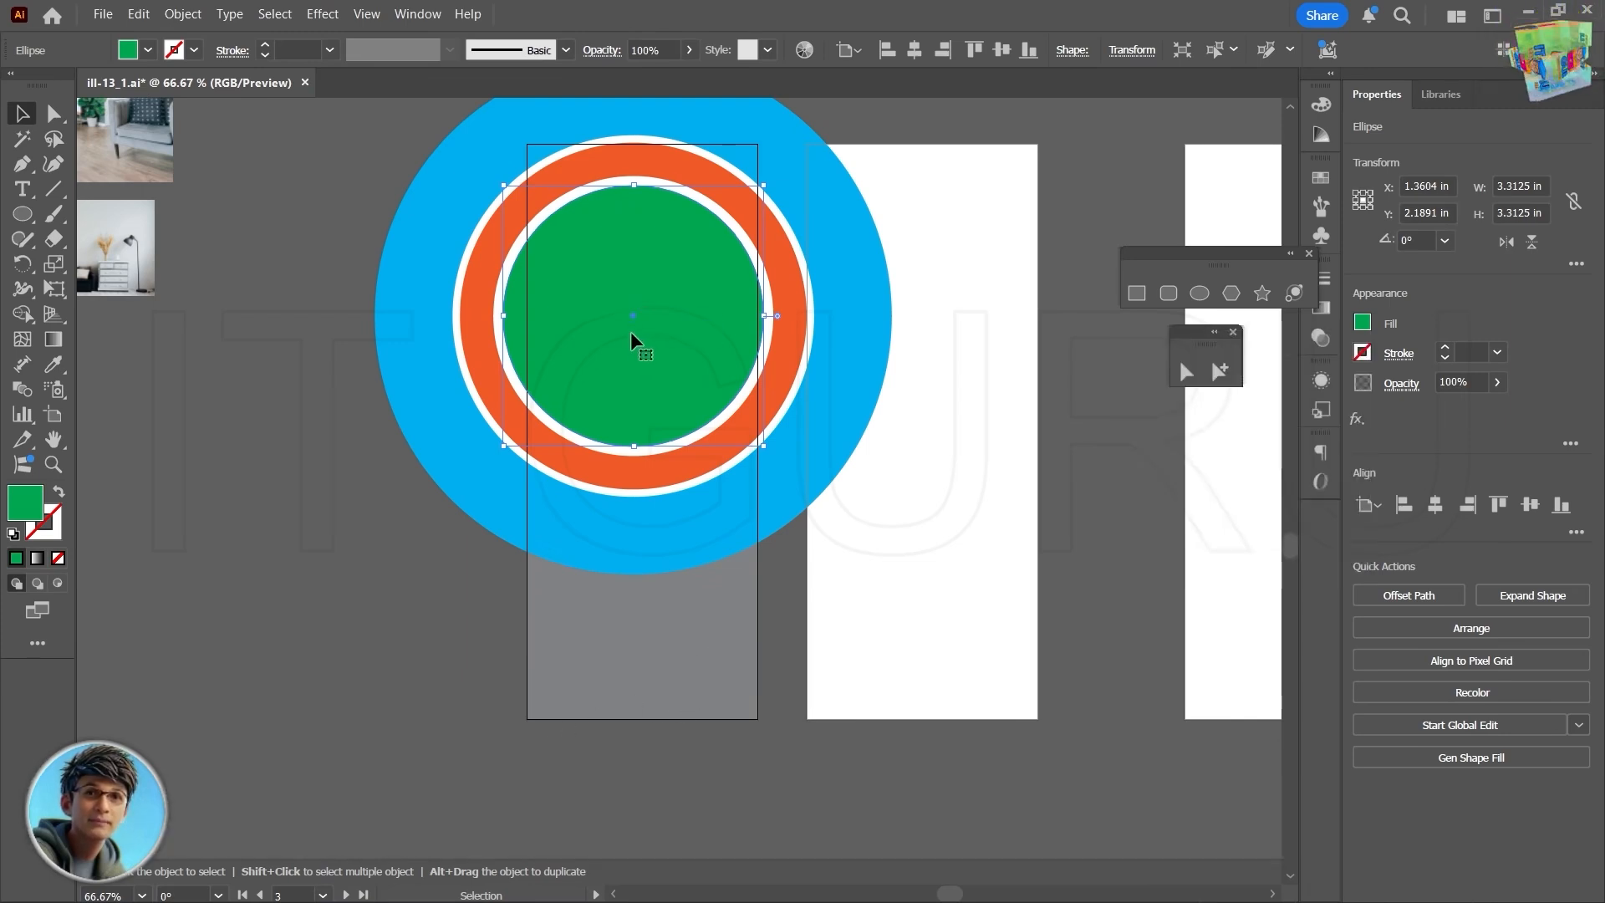
key("alt")
left_click_drag(633, 314, 644, 664)
key("shift+alt")
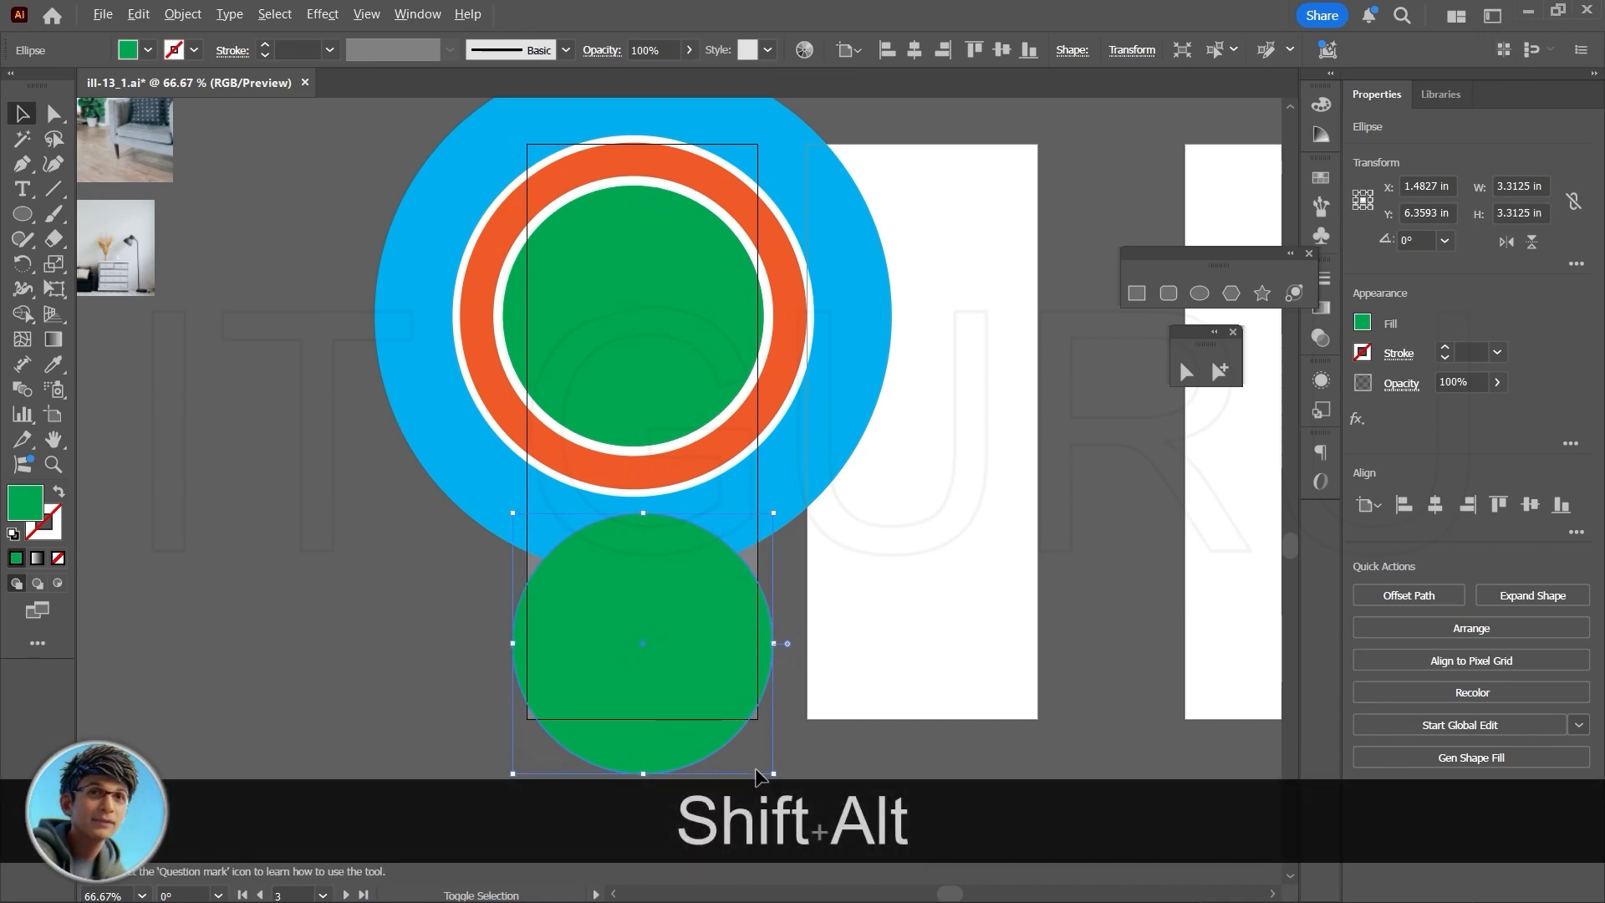
left_click_drag(772, 777, 794, 794)
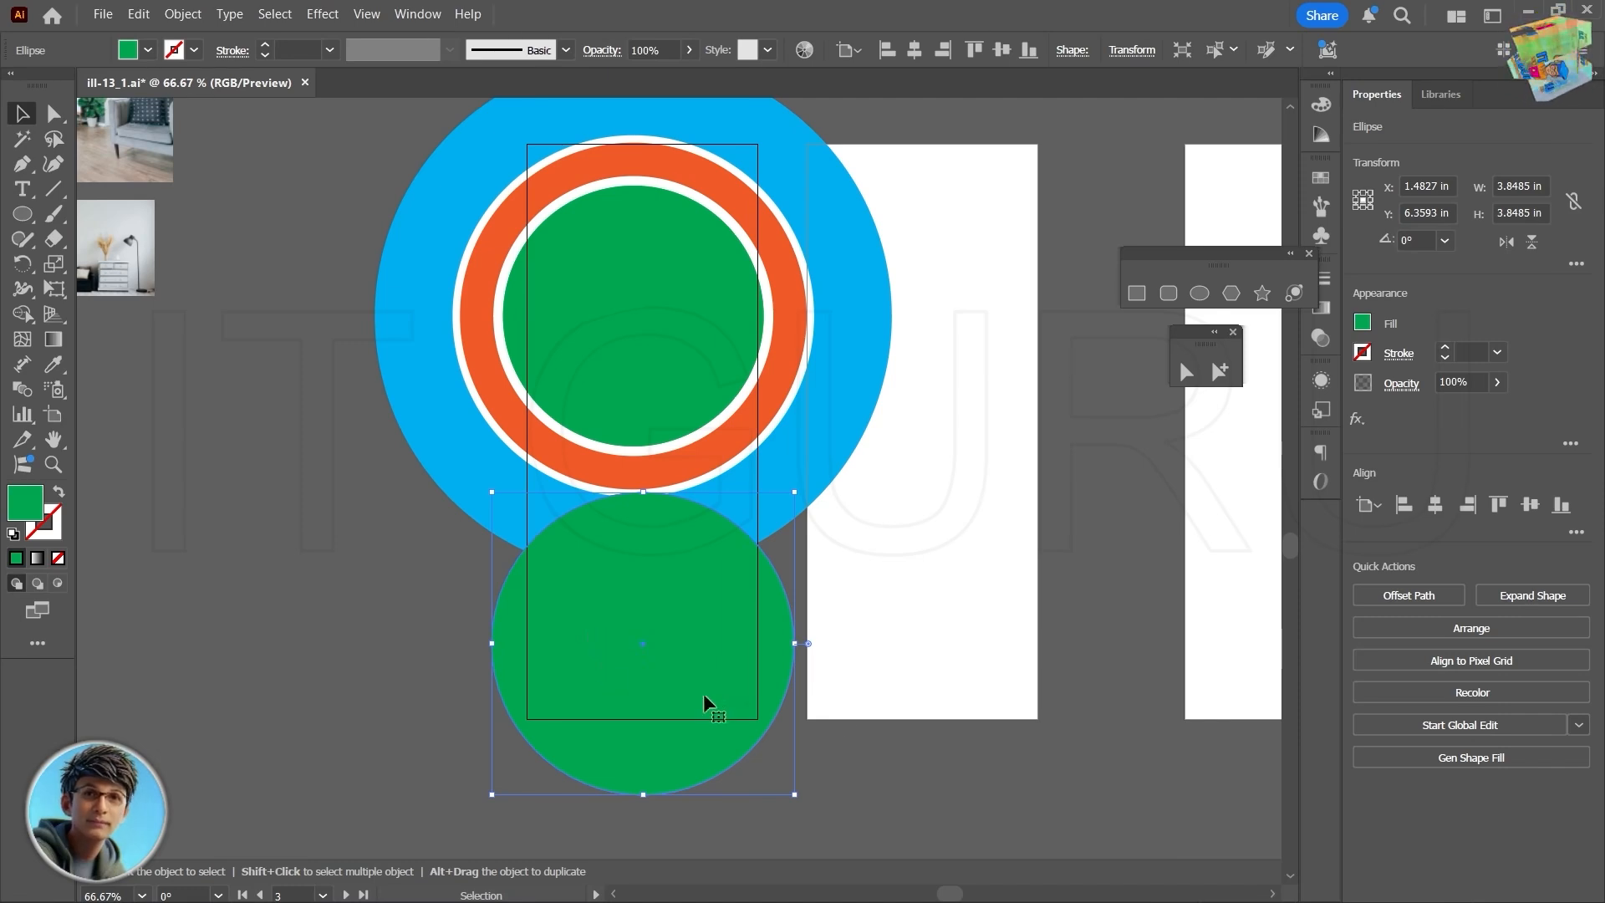
- Try to copy all the circles and the background rectangle to the empty area beside the blank artboards
scroll(816, 620, "down", 1)
scroll(833, 729, "down", 1)
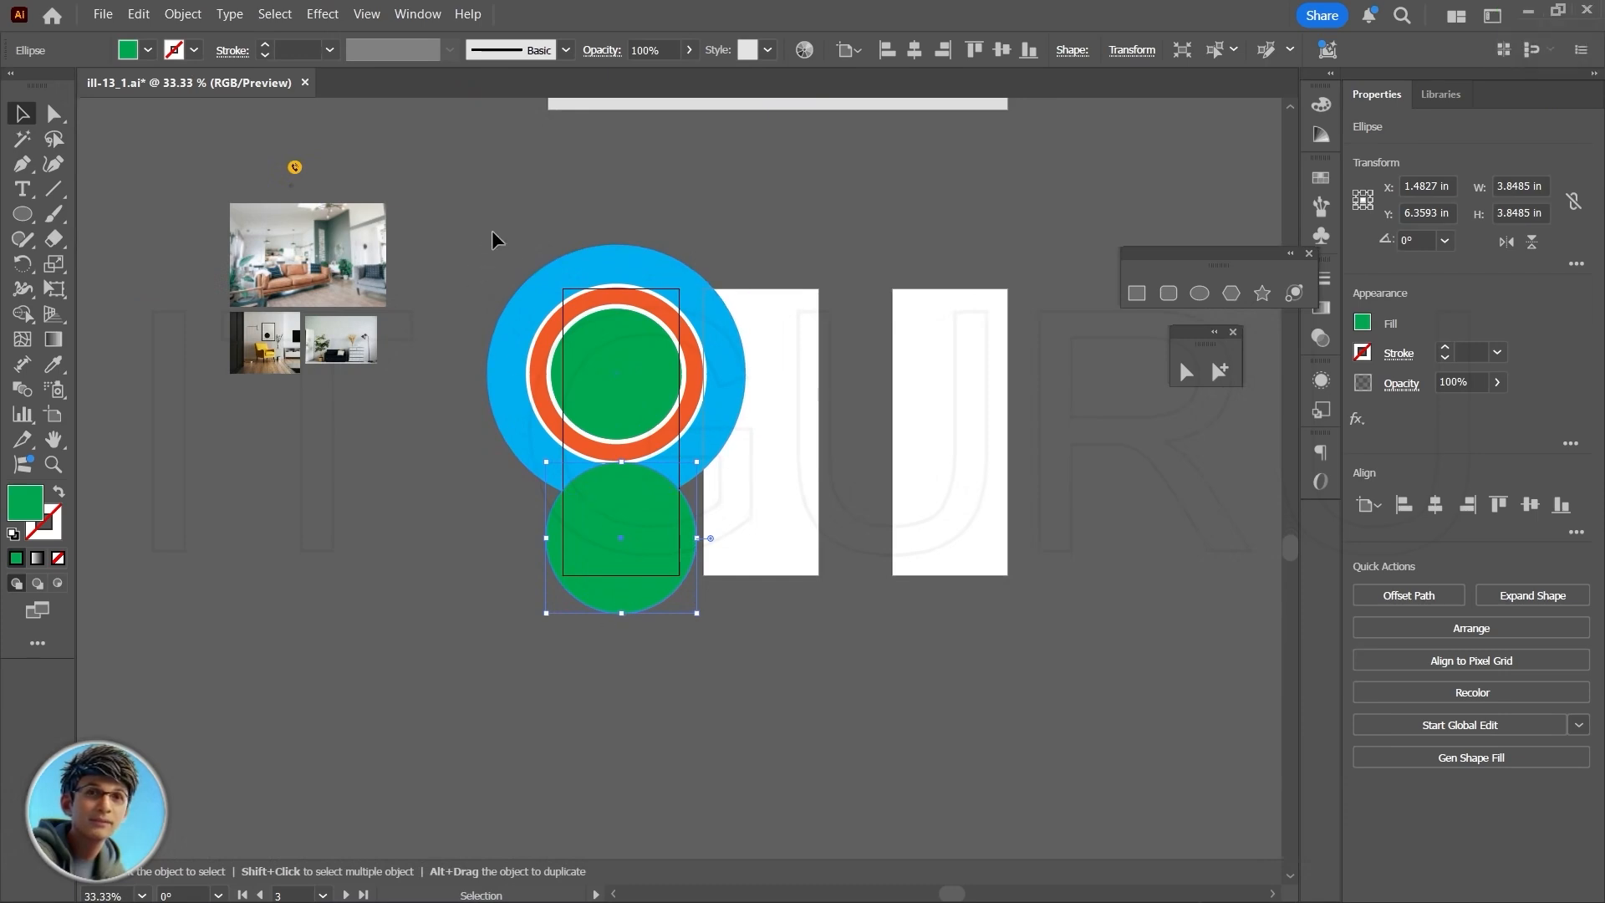
left_click_drag(491, 229, 717, 676)
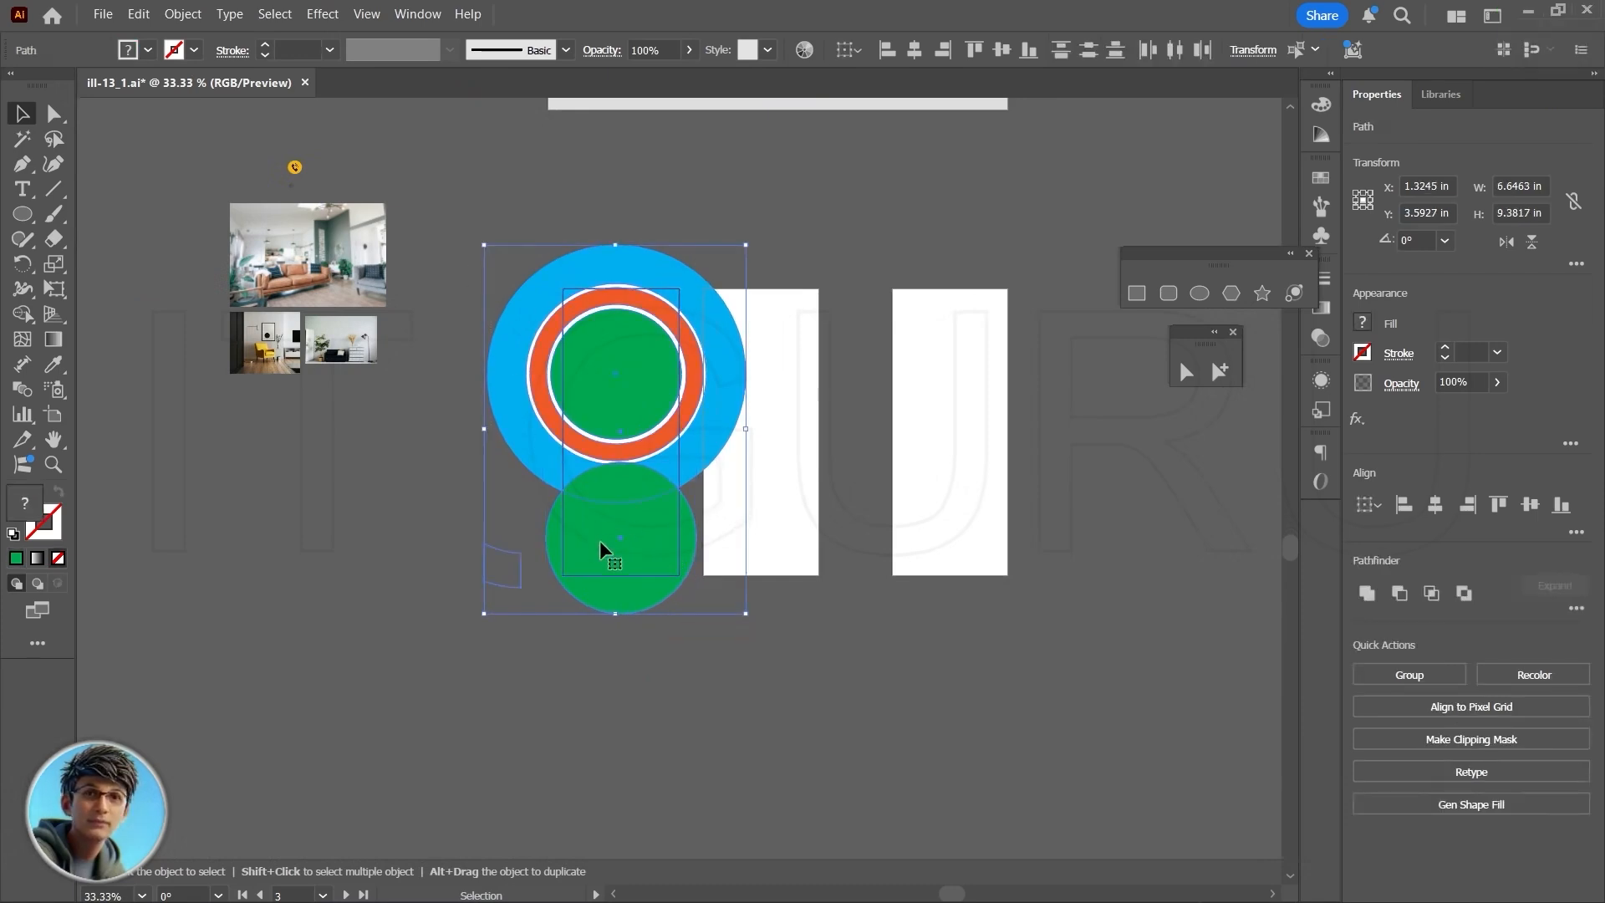
left_click_drag(599, 540, 1145, 541)
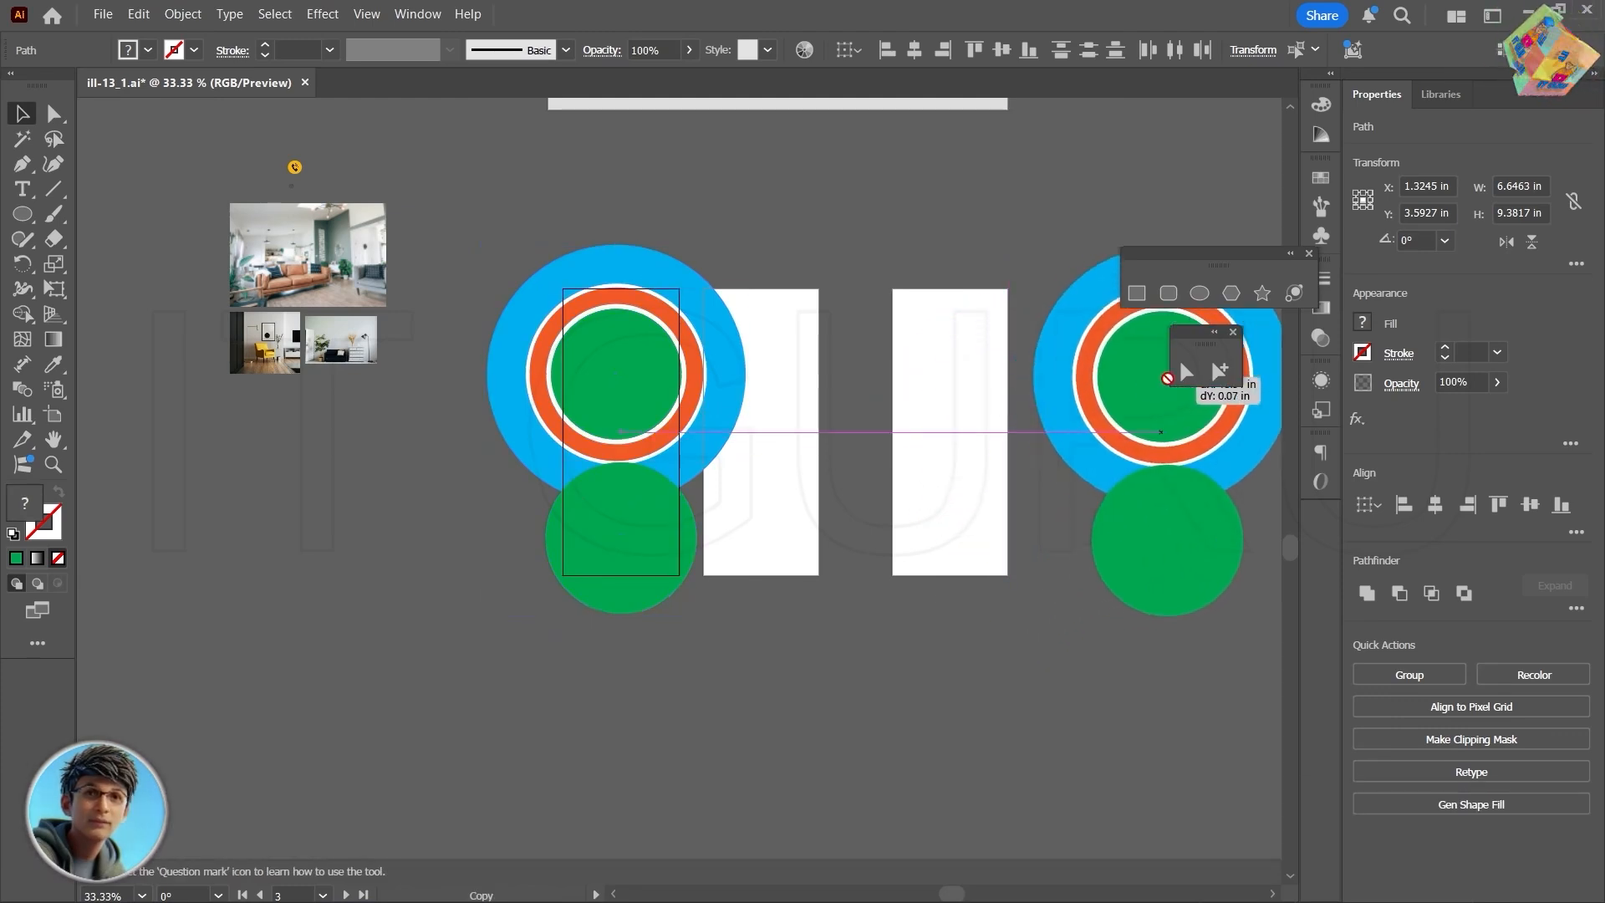
left_click_drag(1168, 379, 1182, 369)
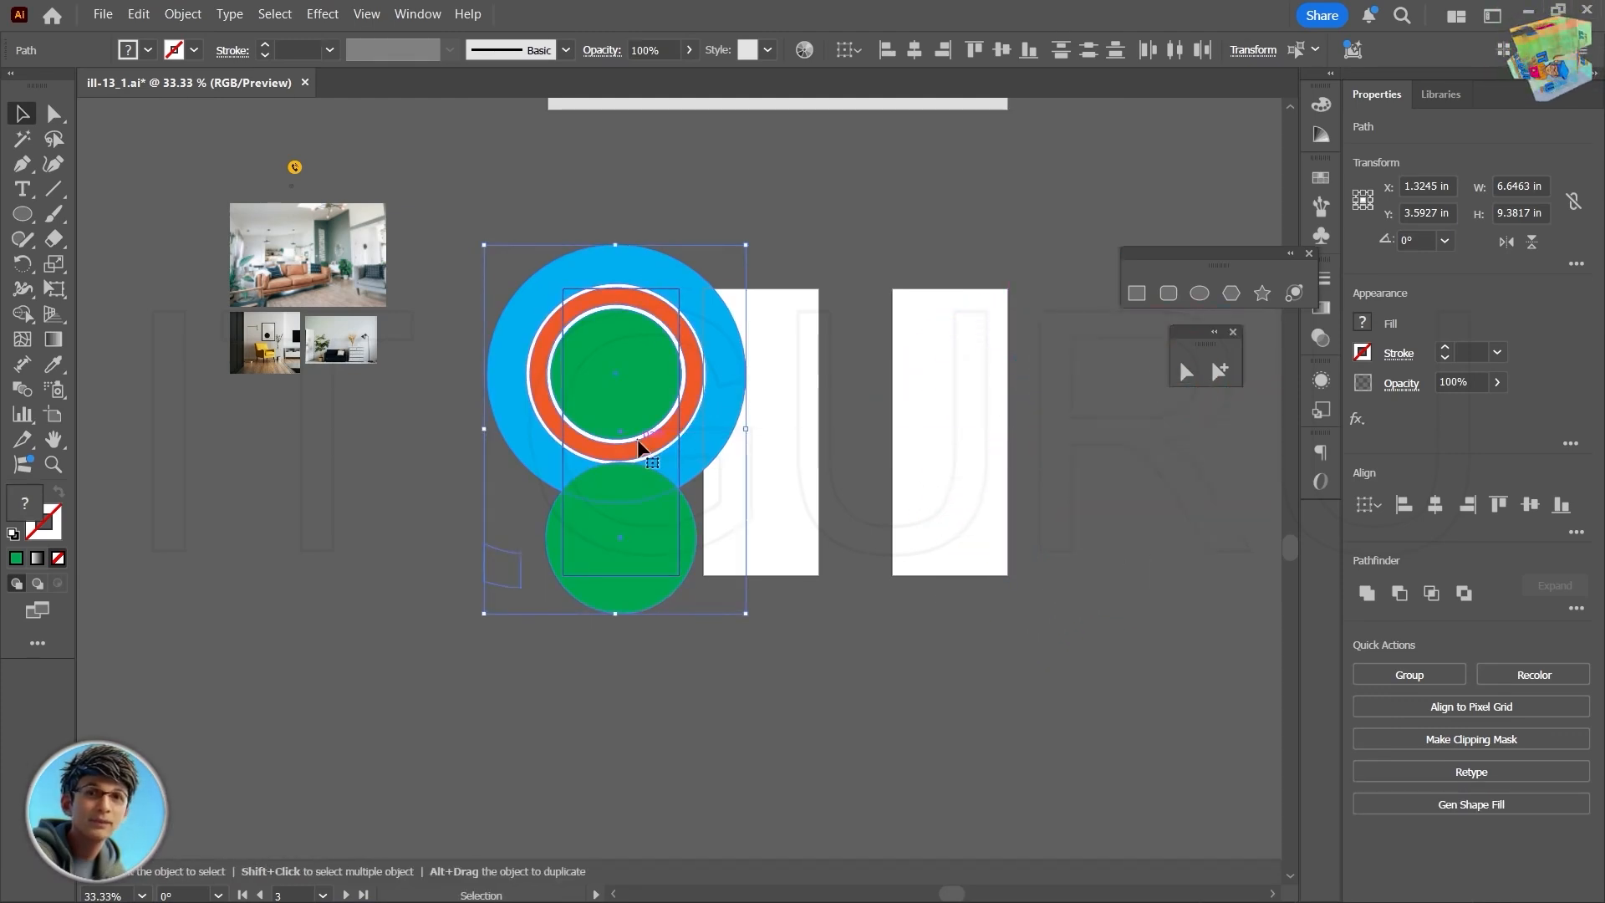
left_click_drag(609, 371, 1147, 468)
left_click(816, 695)
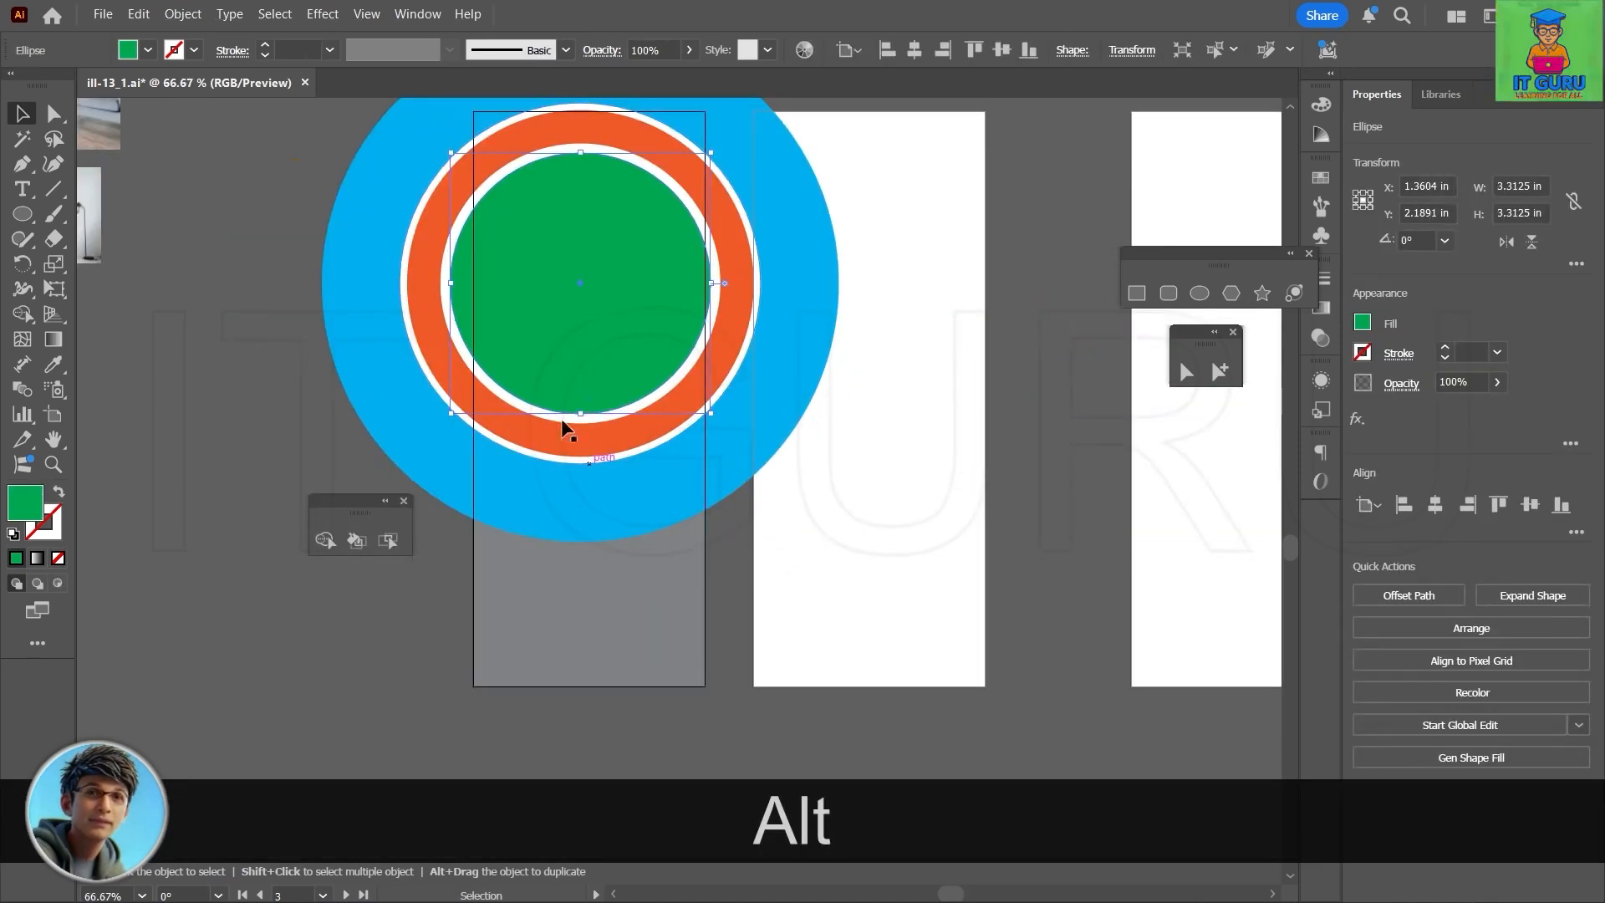
- Copy the green circle down over the gray rectangle's lower part and enlarge the copy to about 4.95 in across
left_click(529, 600)
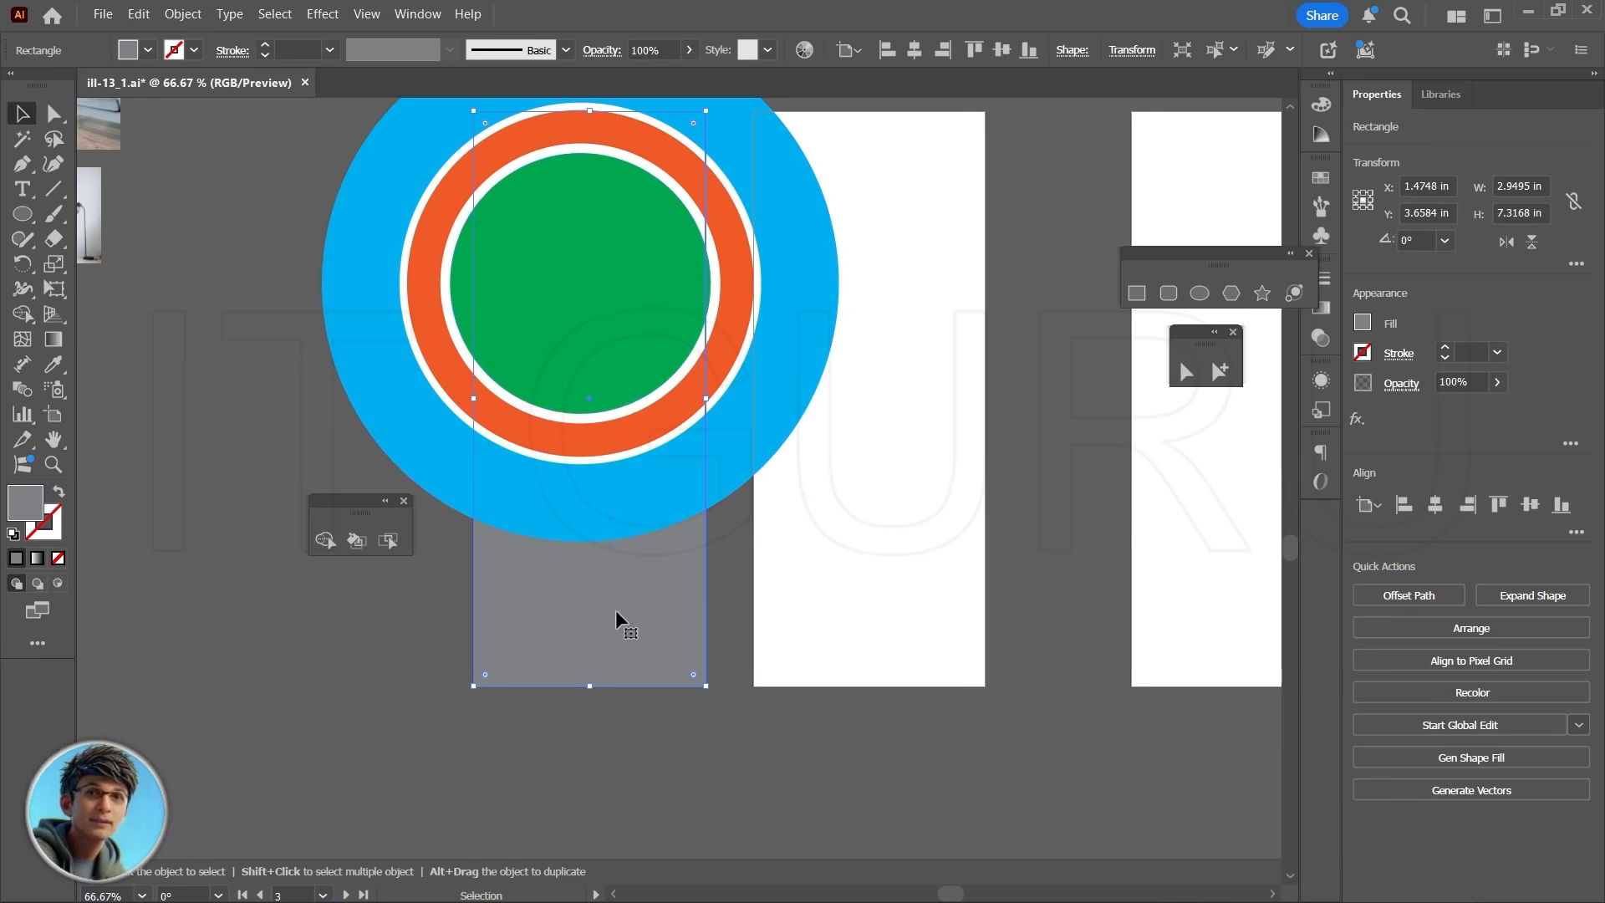
left_click(581, 305)
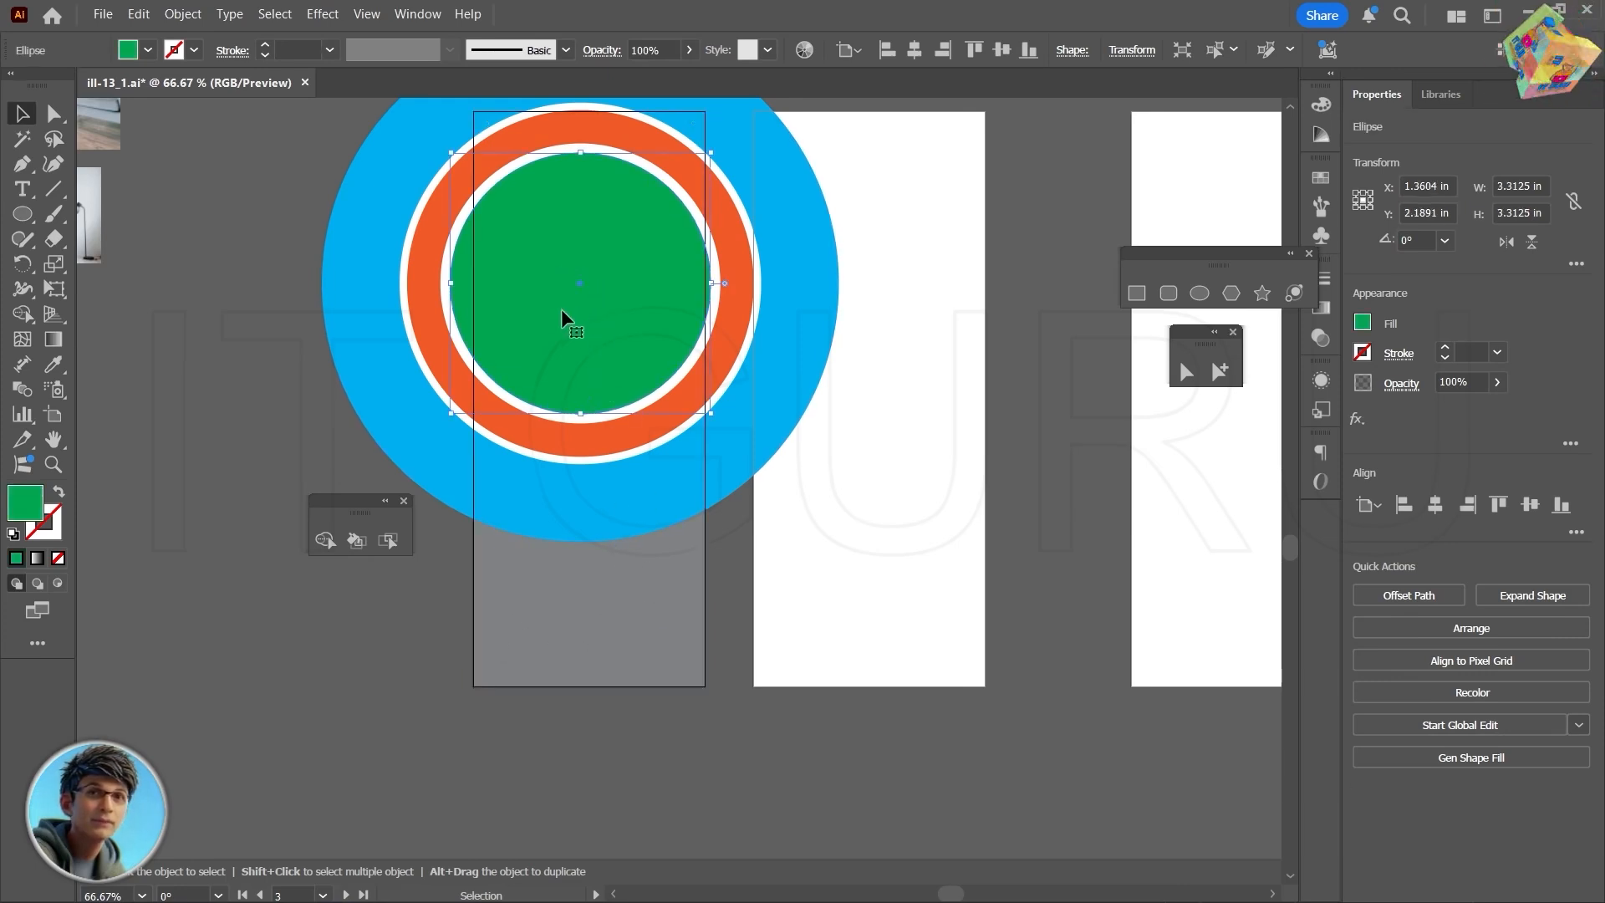
left_click_drag(584, 298, 589, 612)
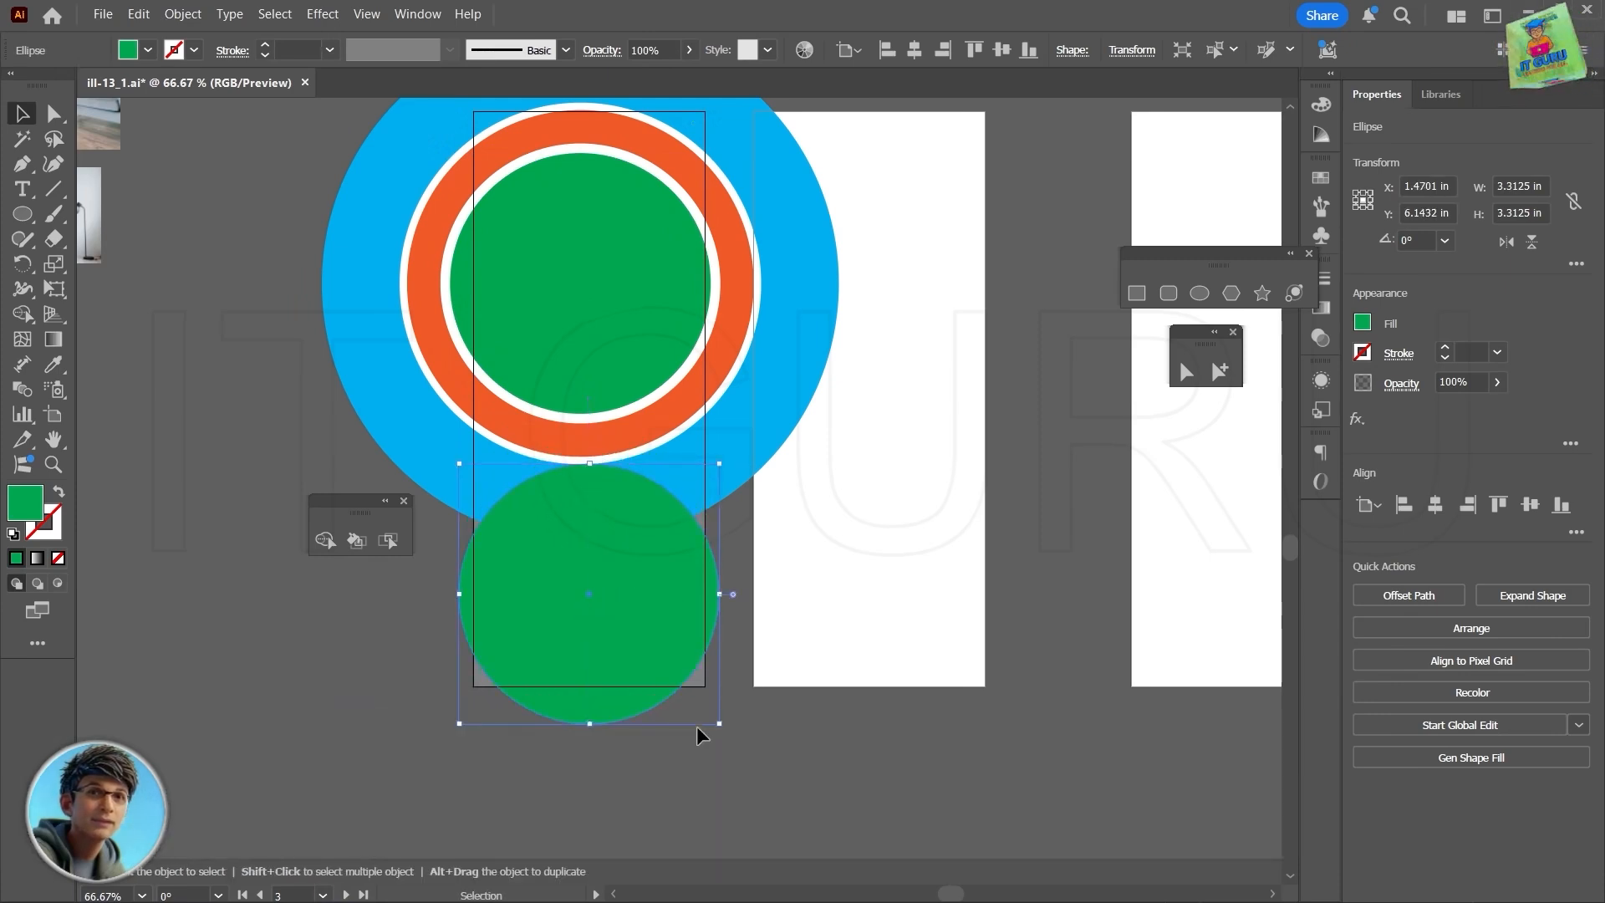
left_click_drag(718, 728, 783, 788)
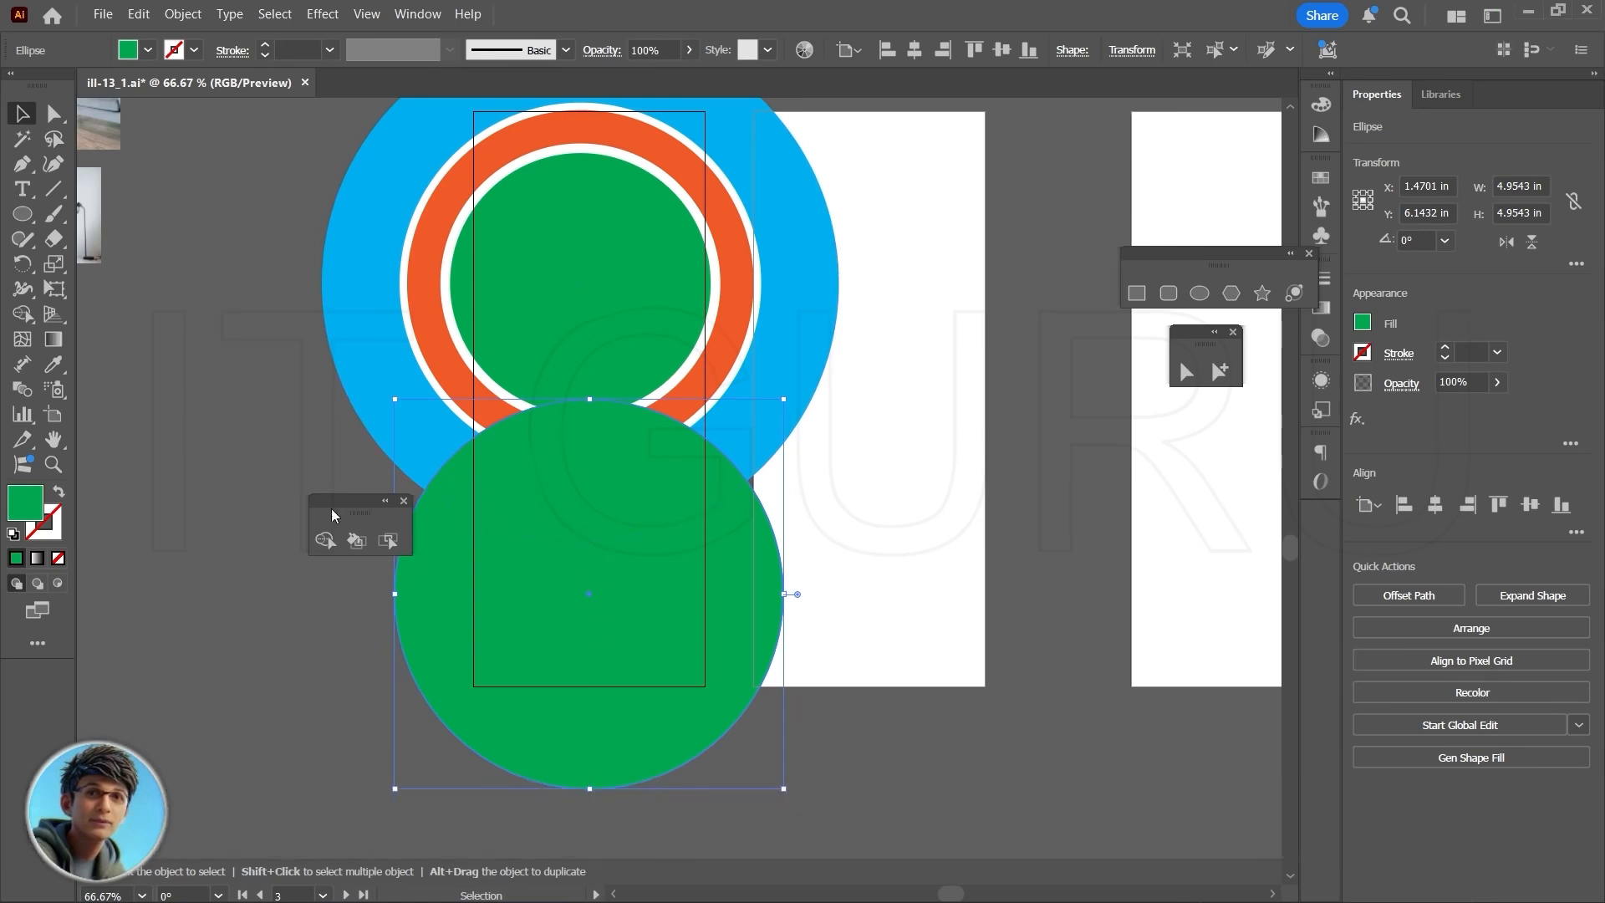
- Move all the concentric header circles together left and slightly down to about X 0.47 in, Y 2.59 in
left_click_drag(336, 502, 137, 406)
left_click(922, 422)
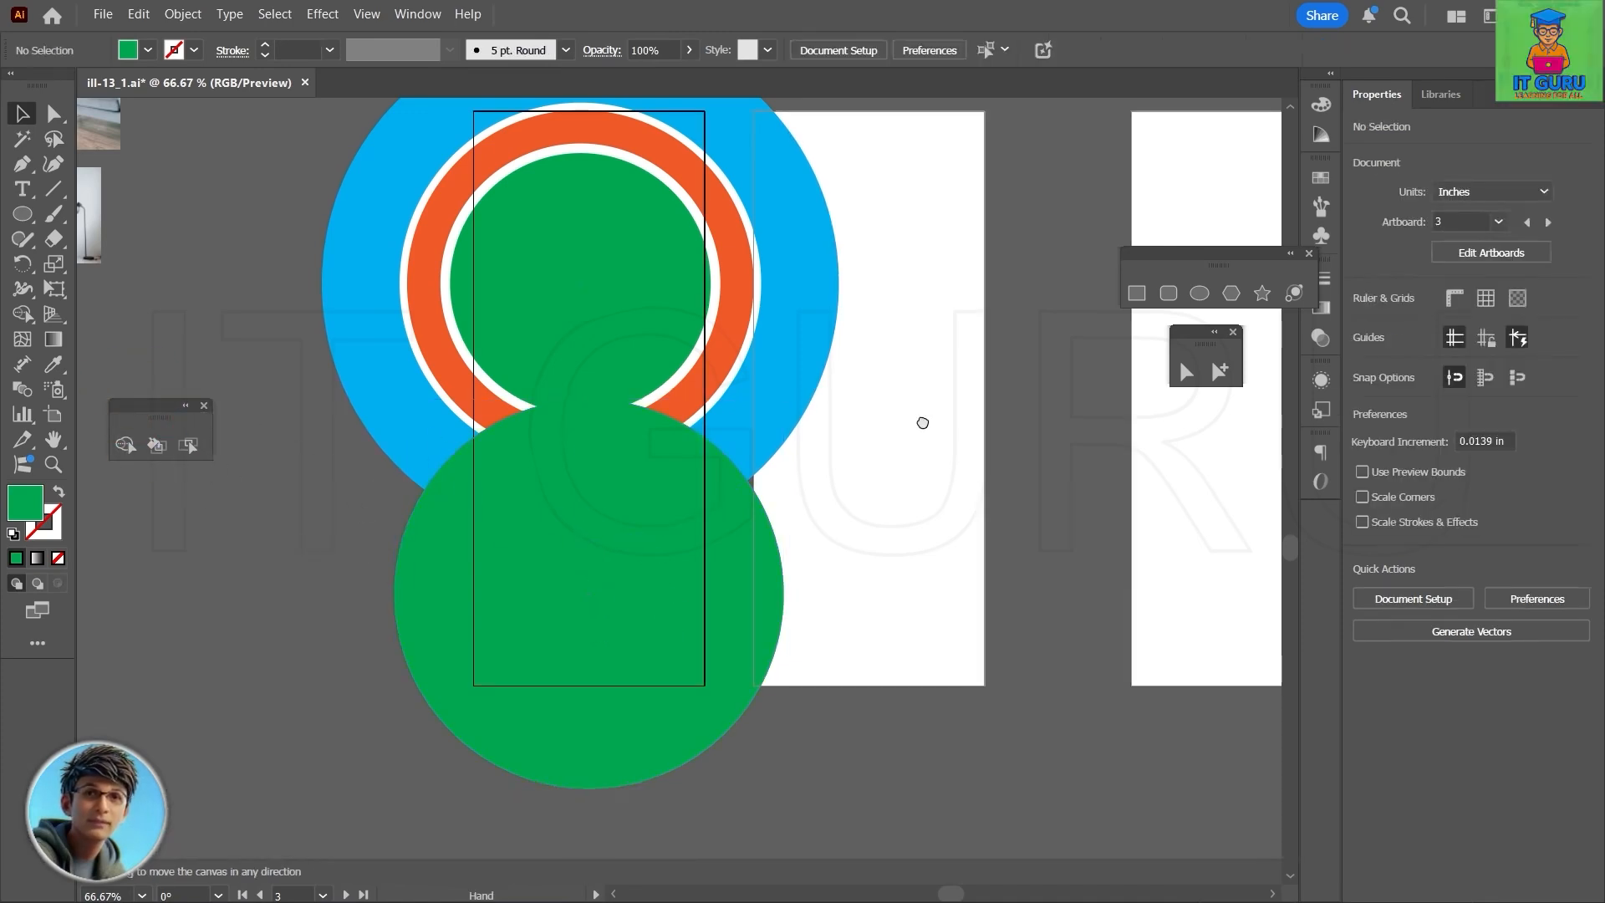
left_click_drag(921, 422, 953, 487)
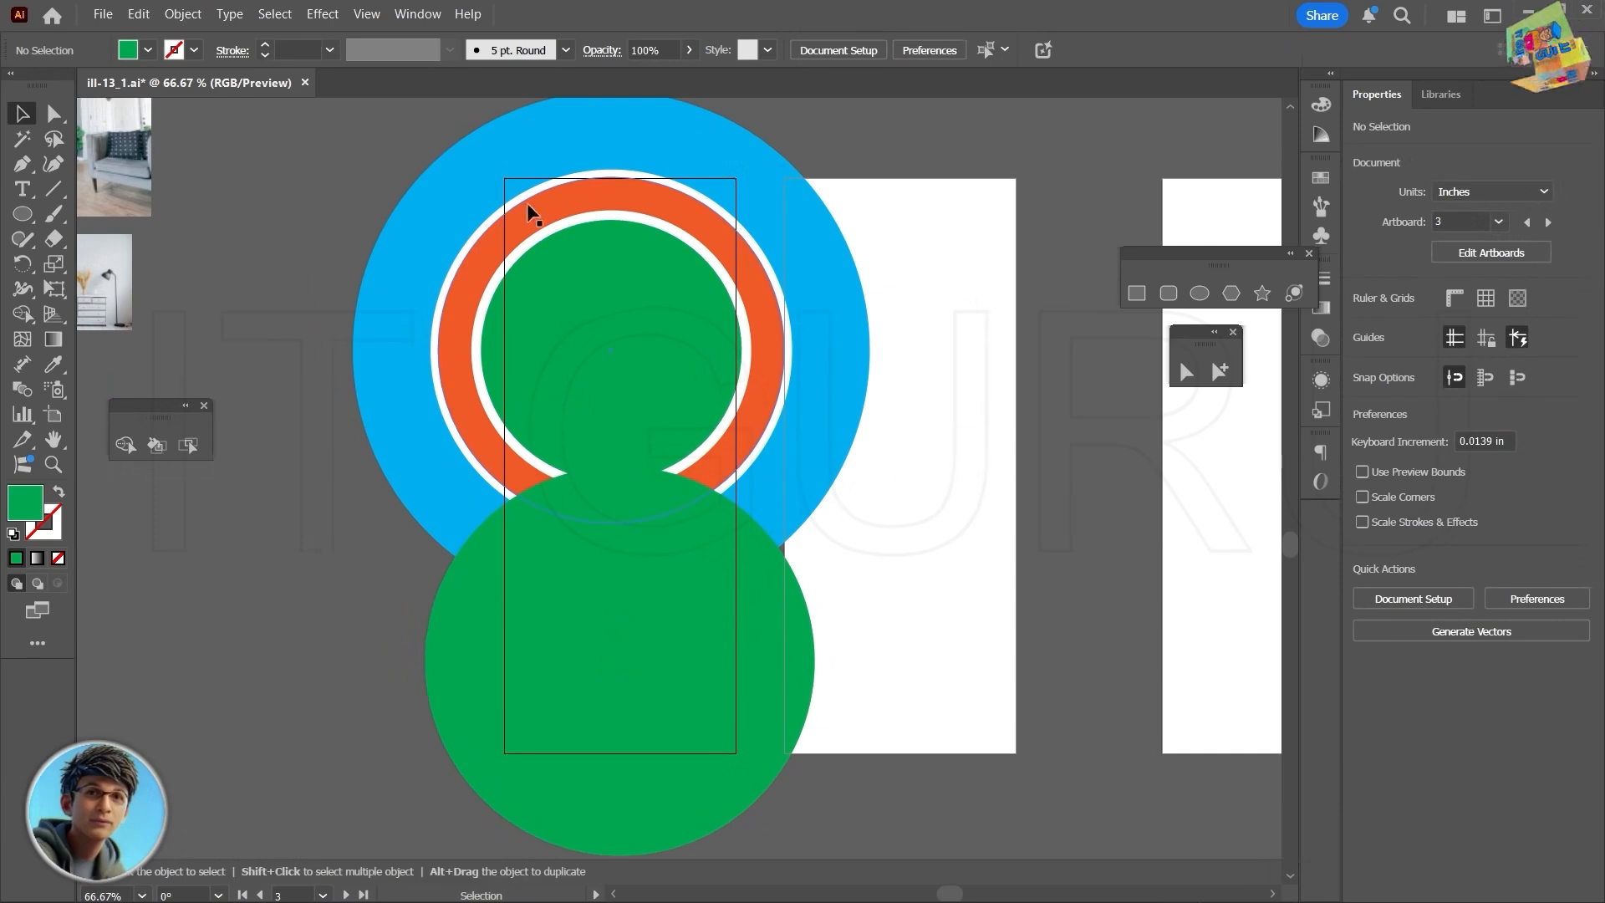
left_click(493, 338)
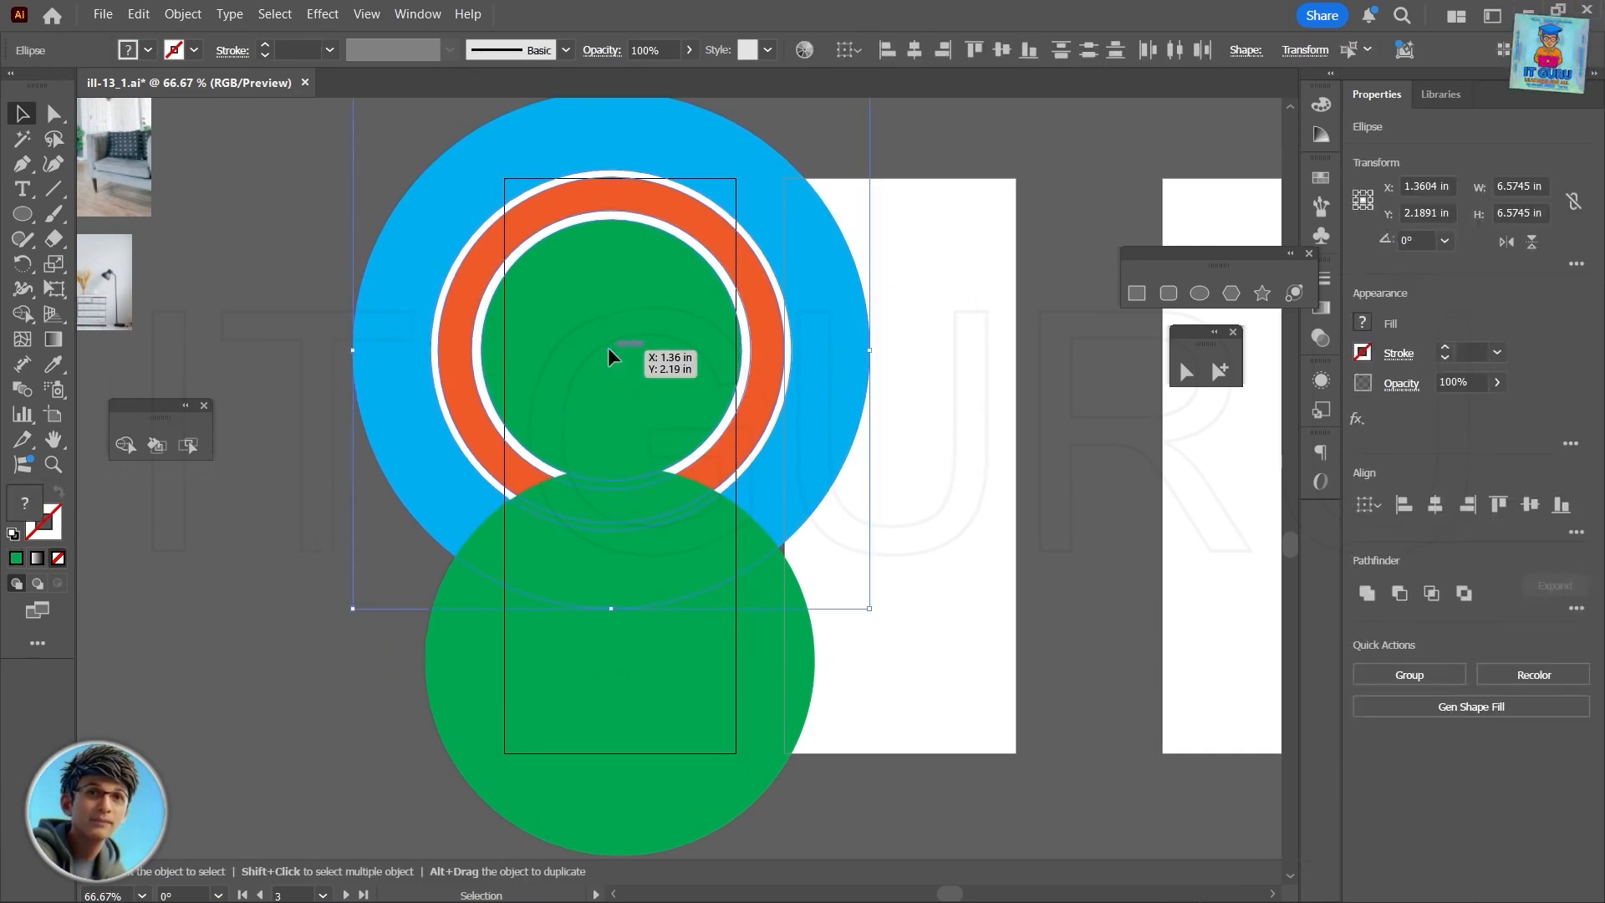
left_click_drag(609, 348, 540, 379)
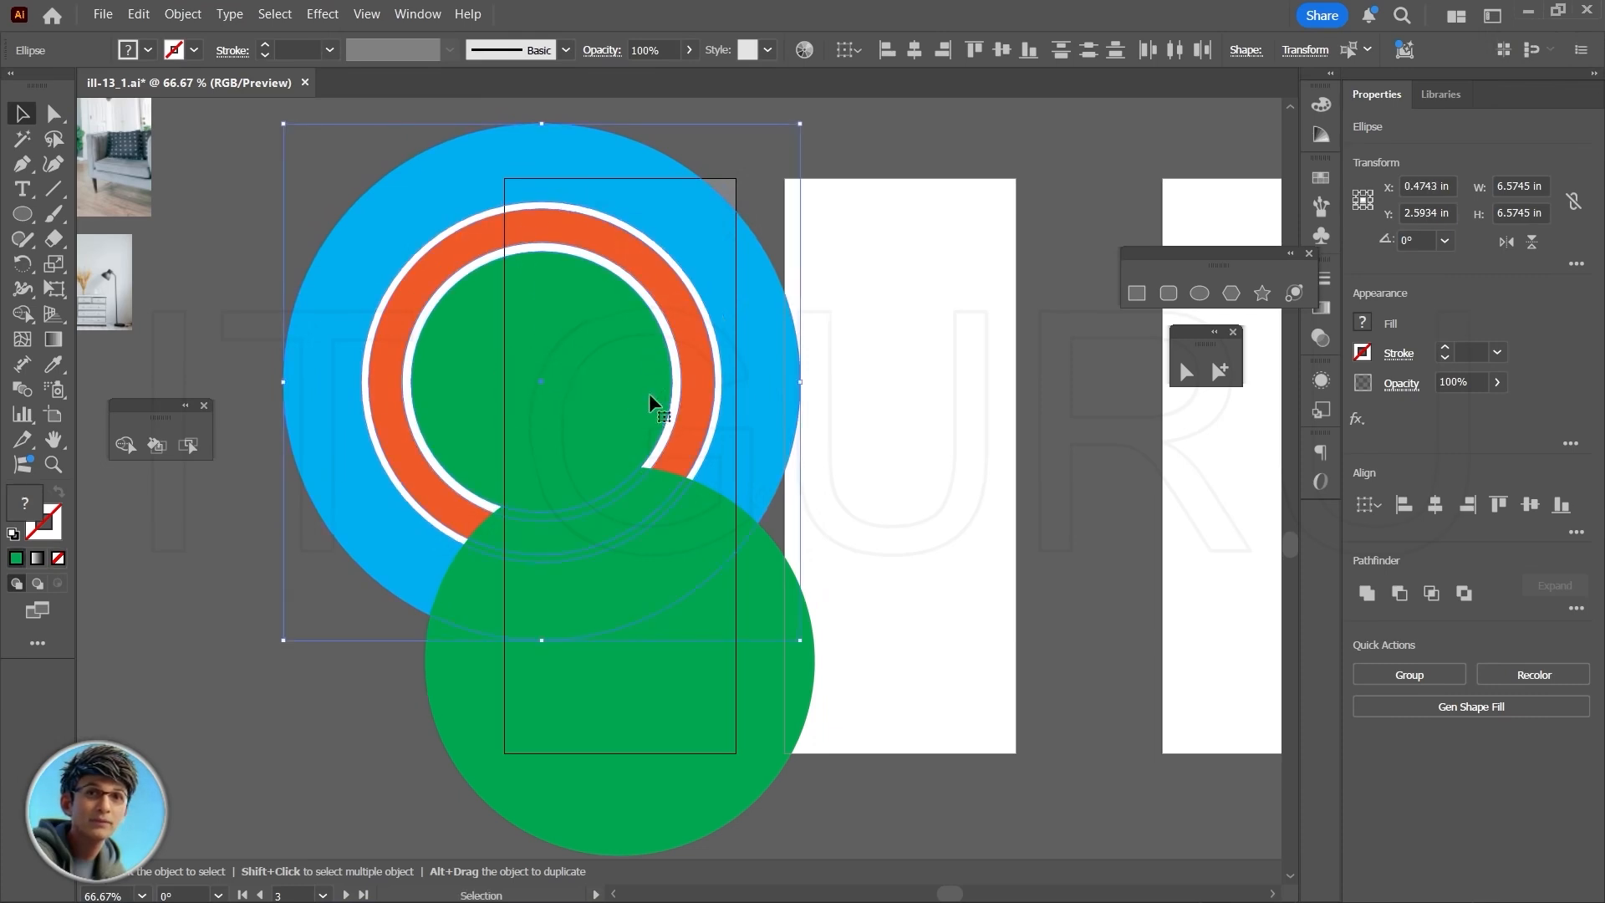
- Move the large lower green circle slightly up and right so it overlaps more of the concentric circles
key("space")
left_click_drag(849, 805, 899, 778)
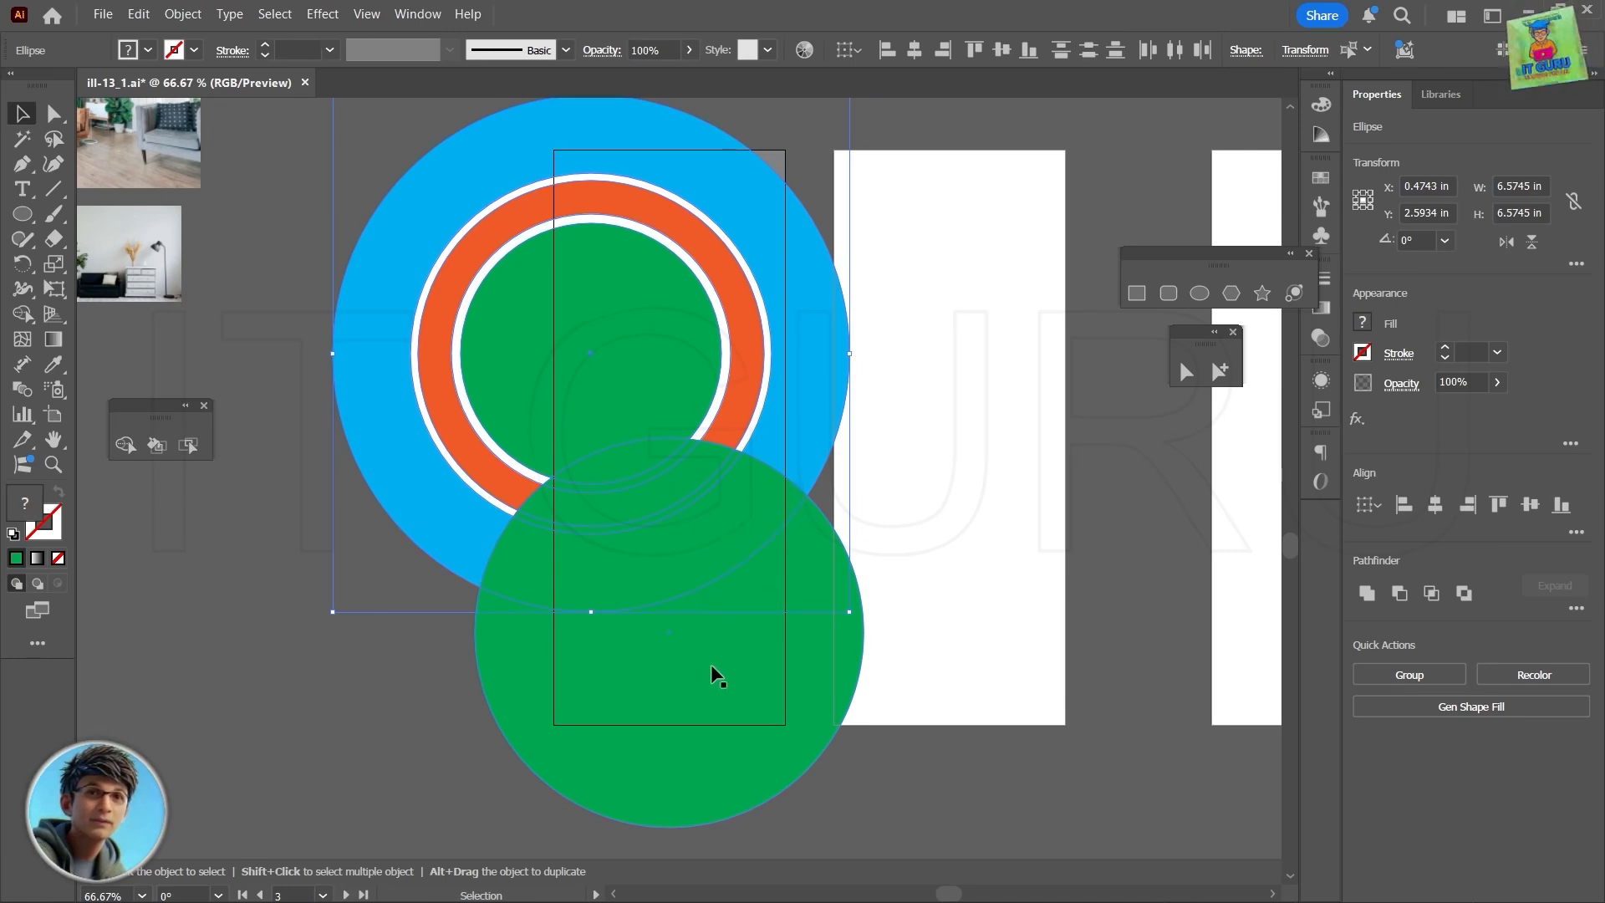
left_click(669, 664)
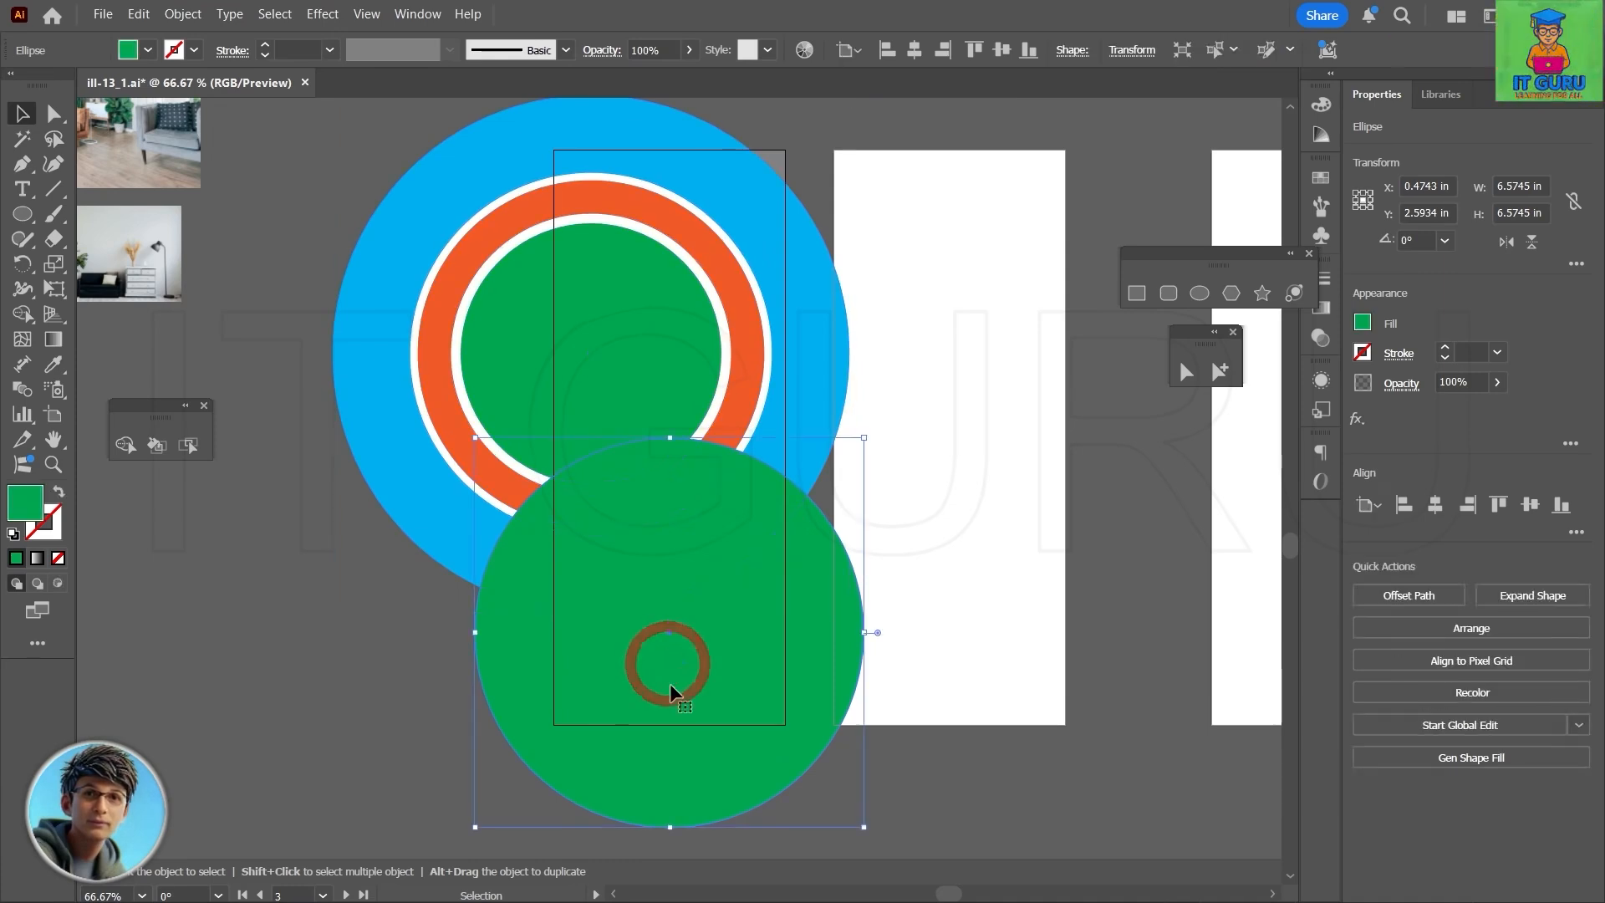
left_click_drag(670, 666, 677, 609)
- Select all the circles with the background rectangle and examine the finished rack card's circle layout for reference
left_click_drag(325, 264, 909, 647)
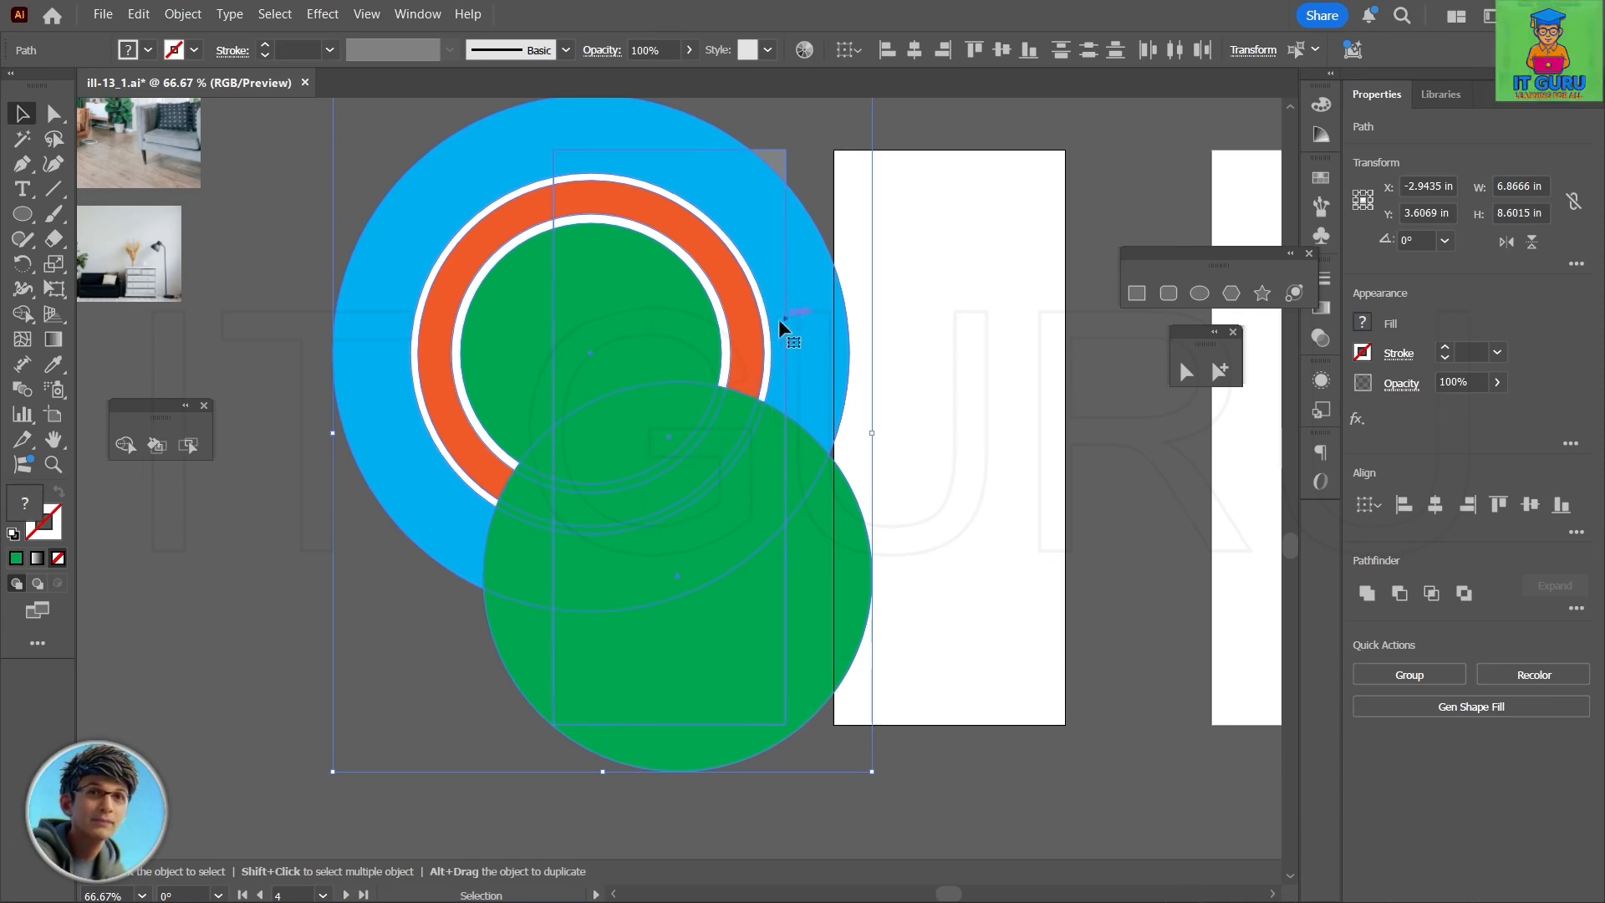
scroll(835, 342, "up", 10)
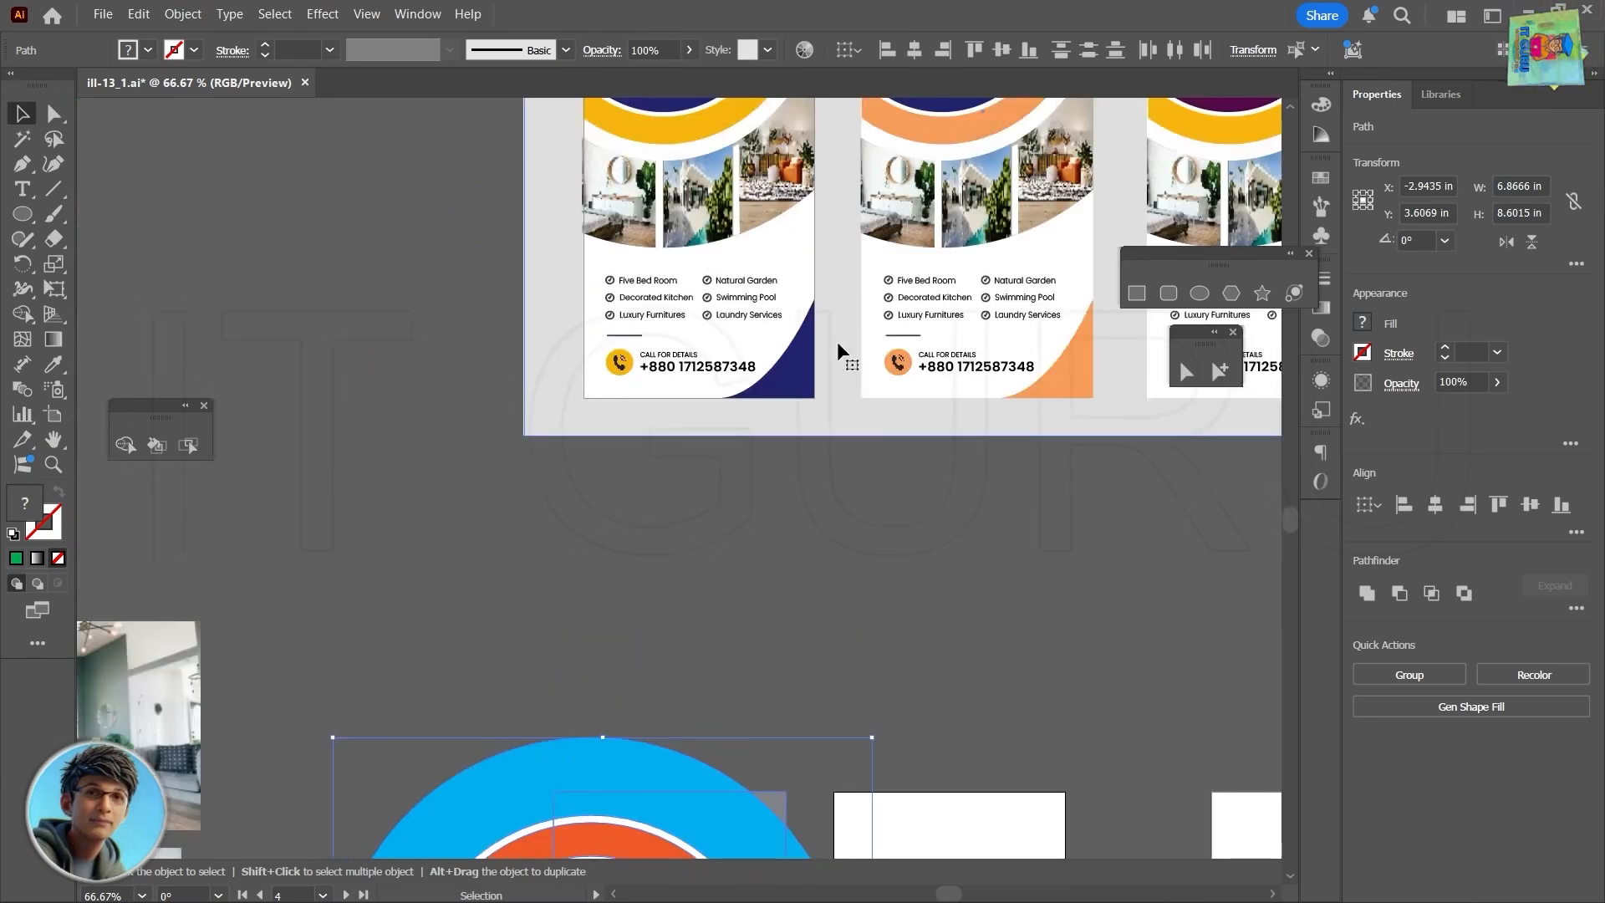
scroll(838, 343, "up", 5)
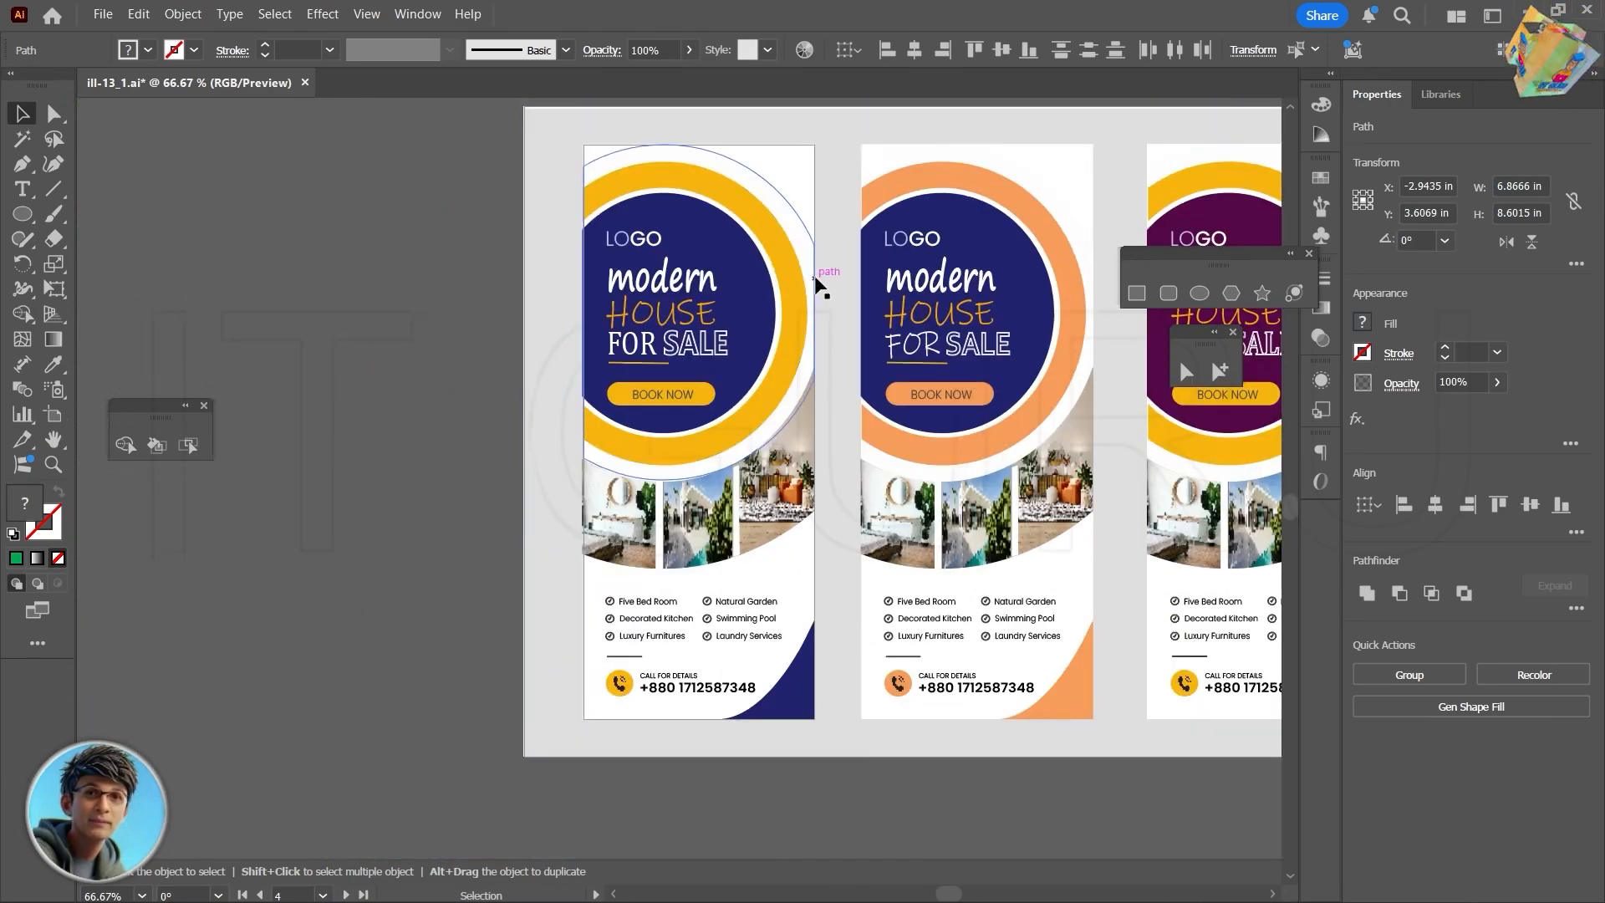
- Shift the concentric header circles together with the gray background rectangle slightly to the right
scroll(857, 560, "down", 12)
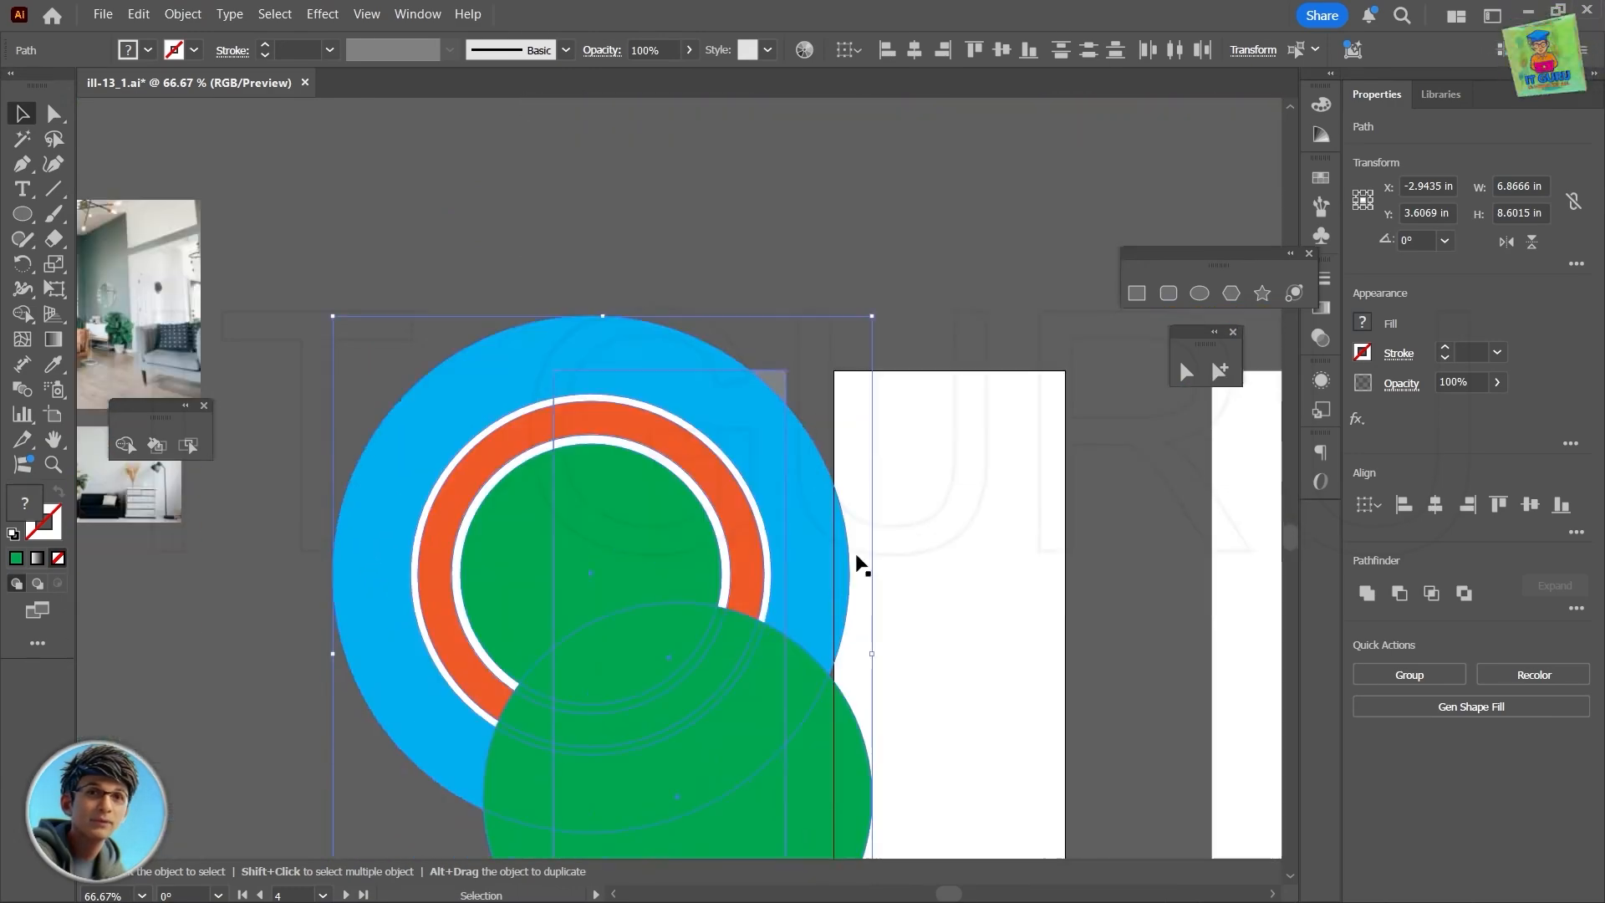
scroll(857, 560, "down", 3)
left_click(857, 560)
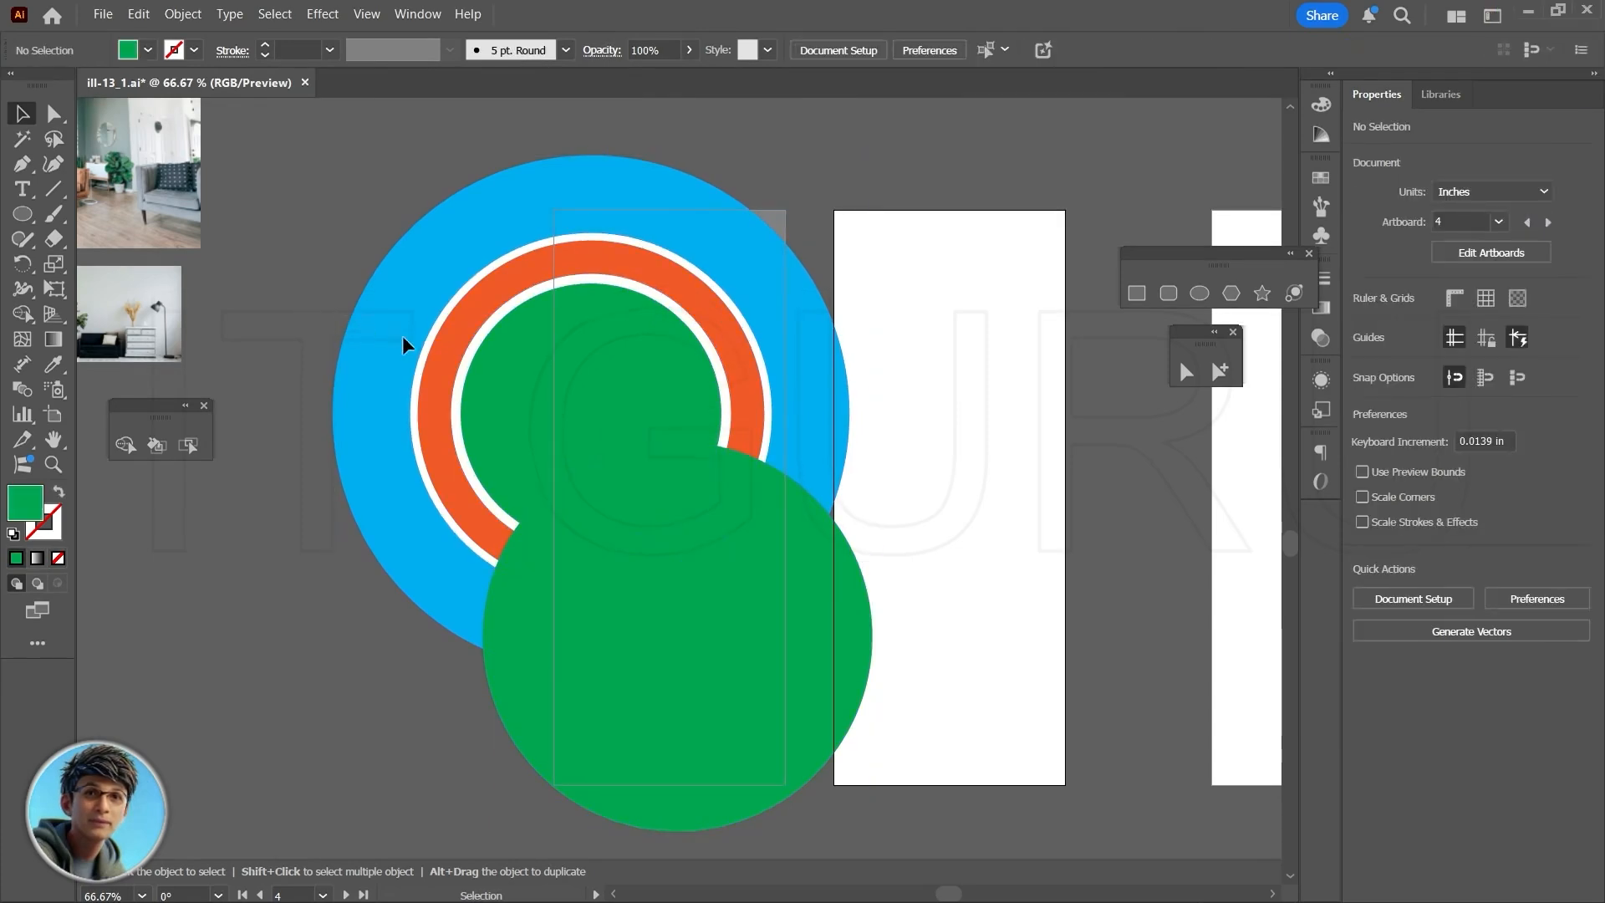
left_click(568, 379)
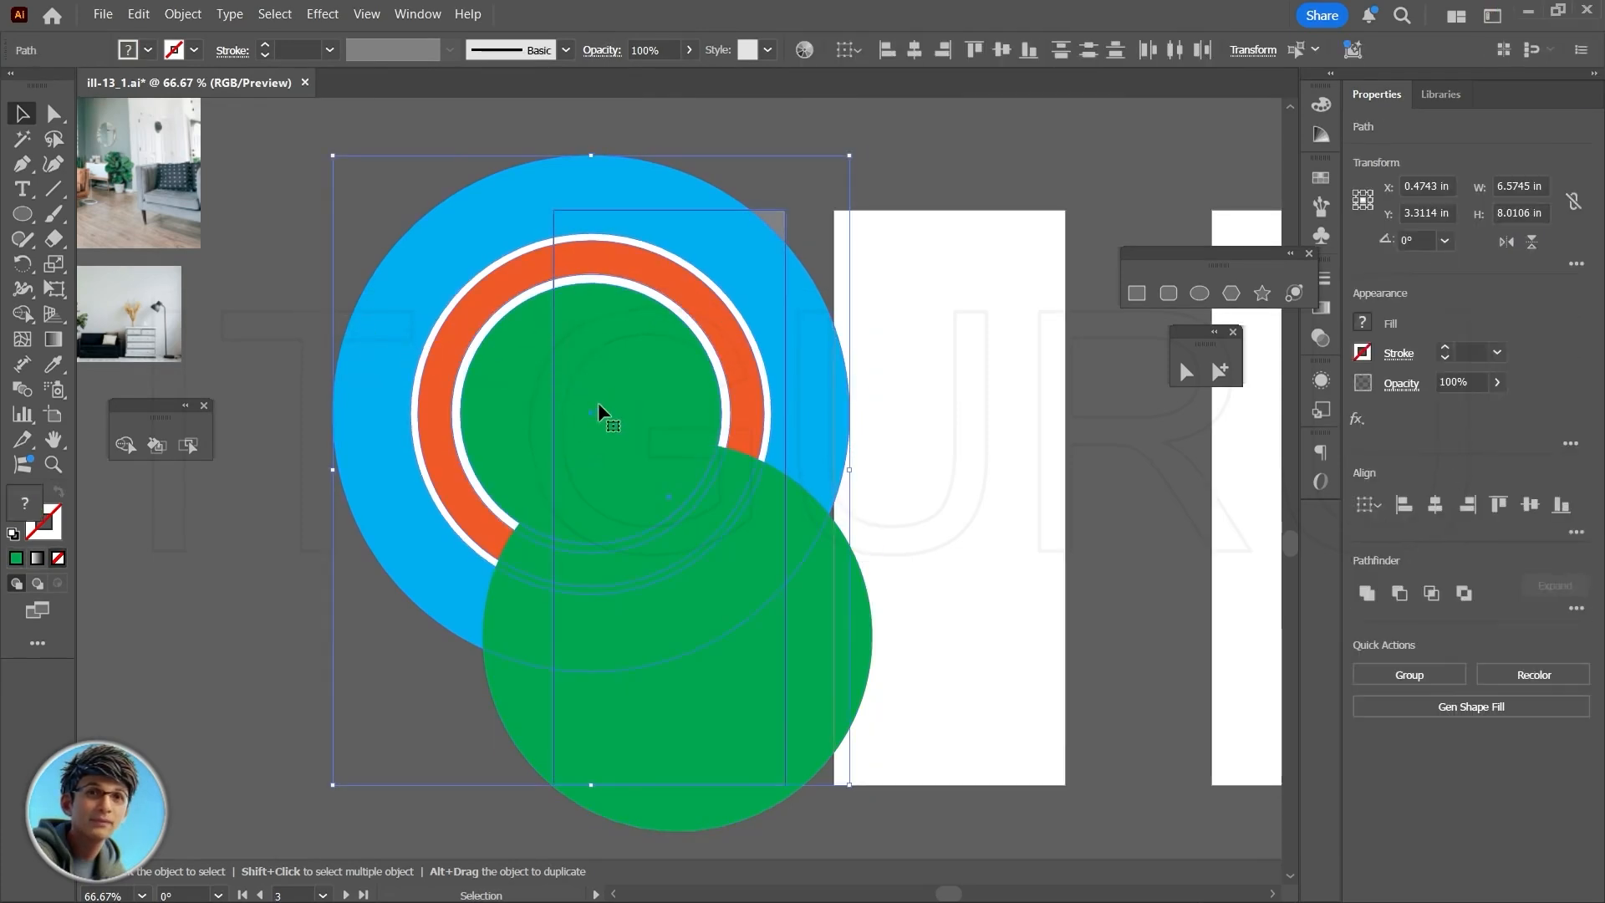
left_click_drag(603, 404, 621, 404)
left_click(911, 743)
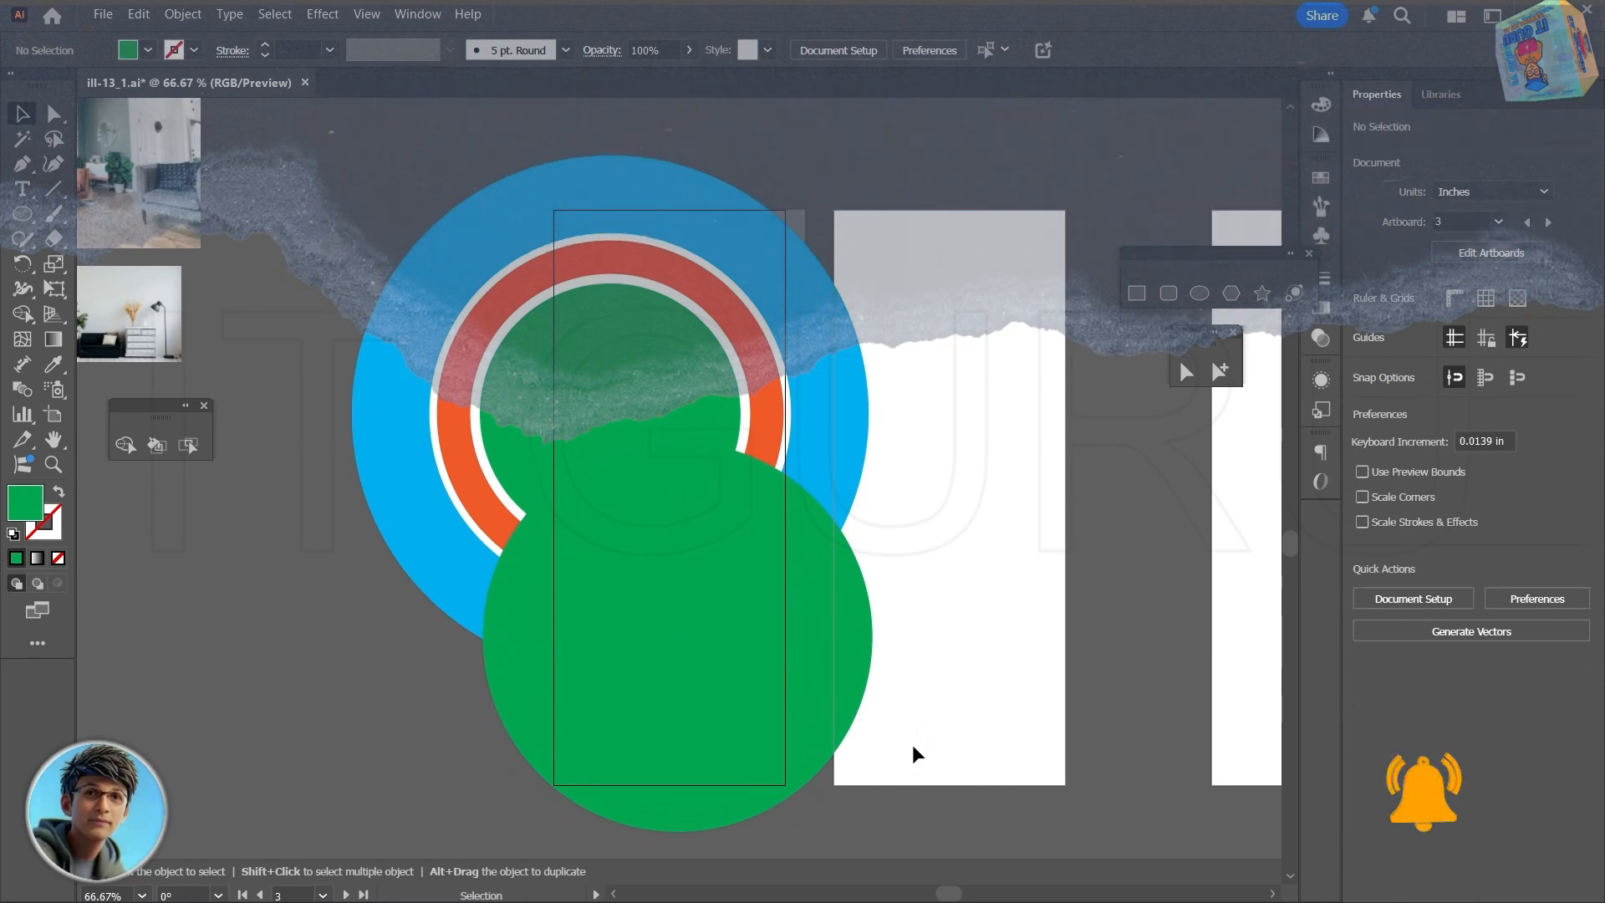
- Duplicate all the circles with the background rectangle onto the empty canvas below and to the right of the artboards
left_click_drag(934, 750, 806, 724)
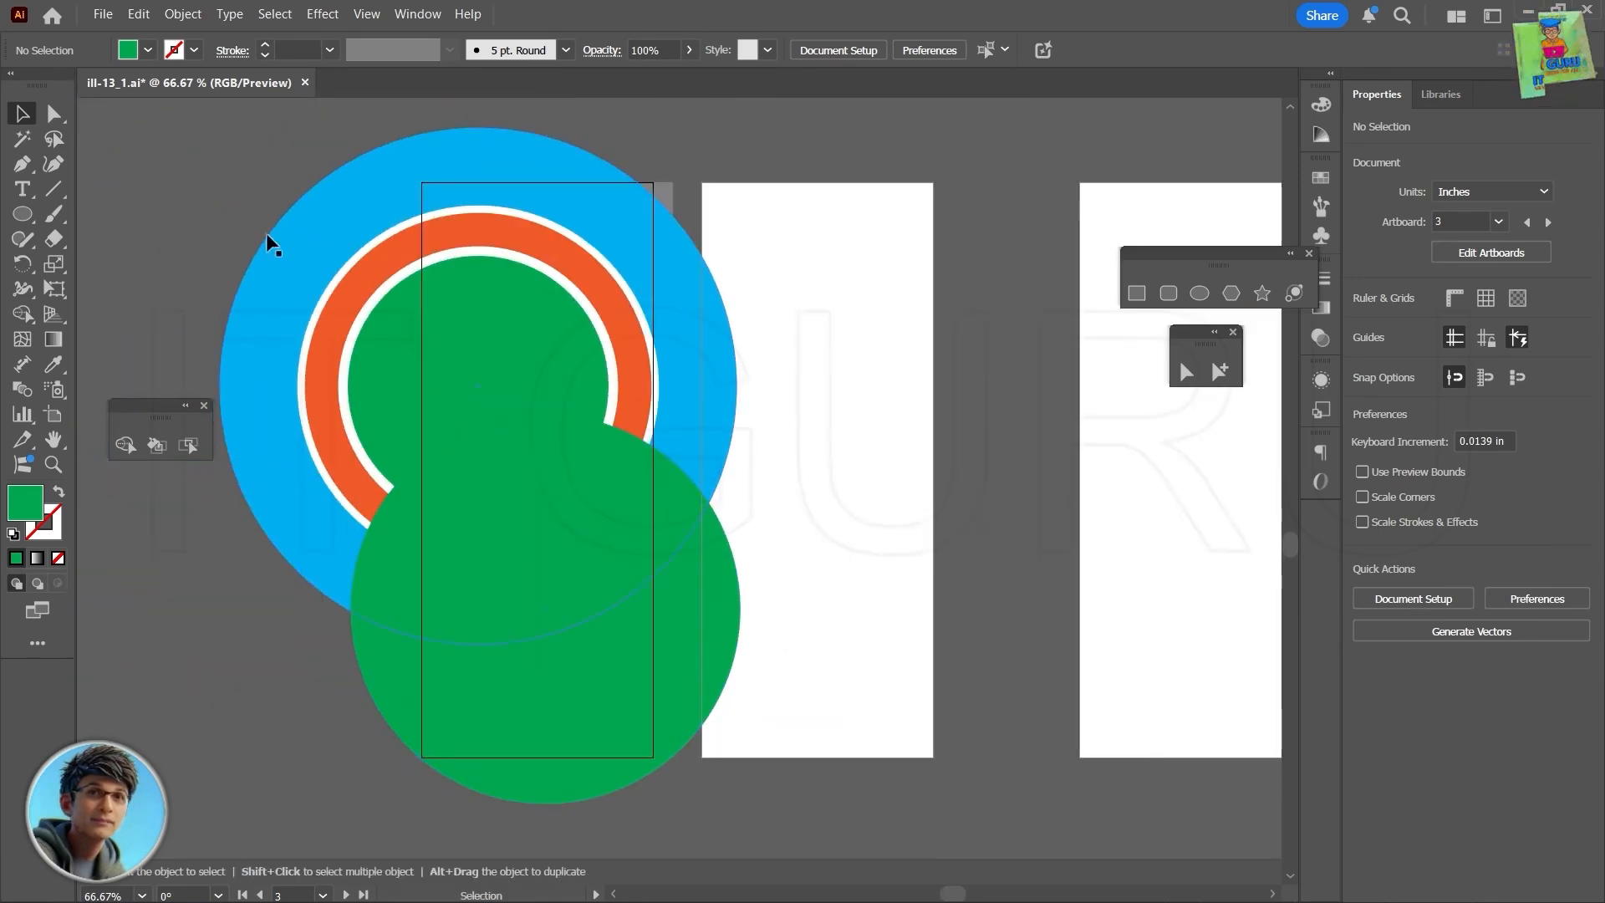
left_click(799, 708)
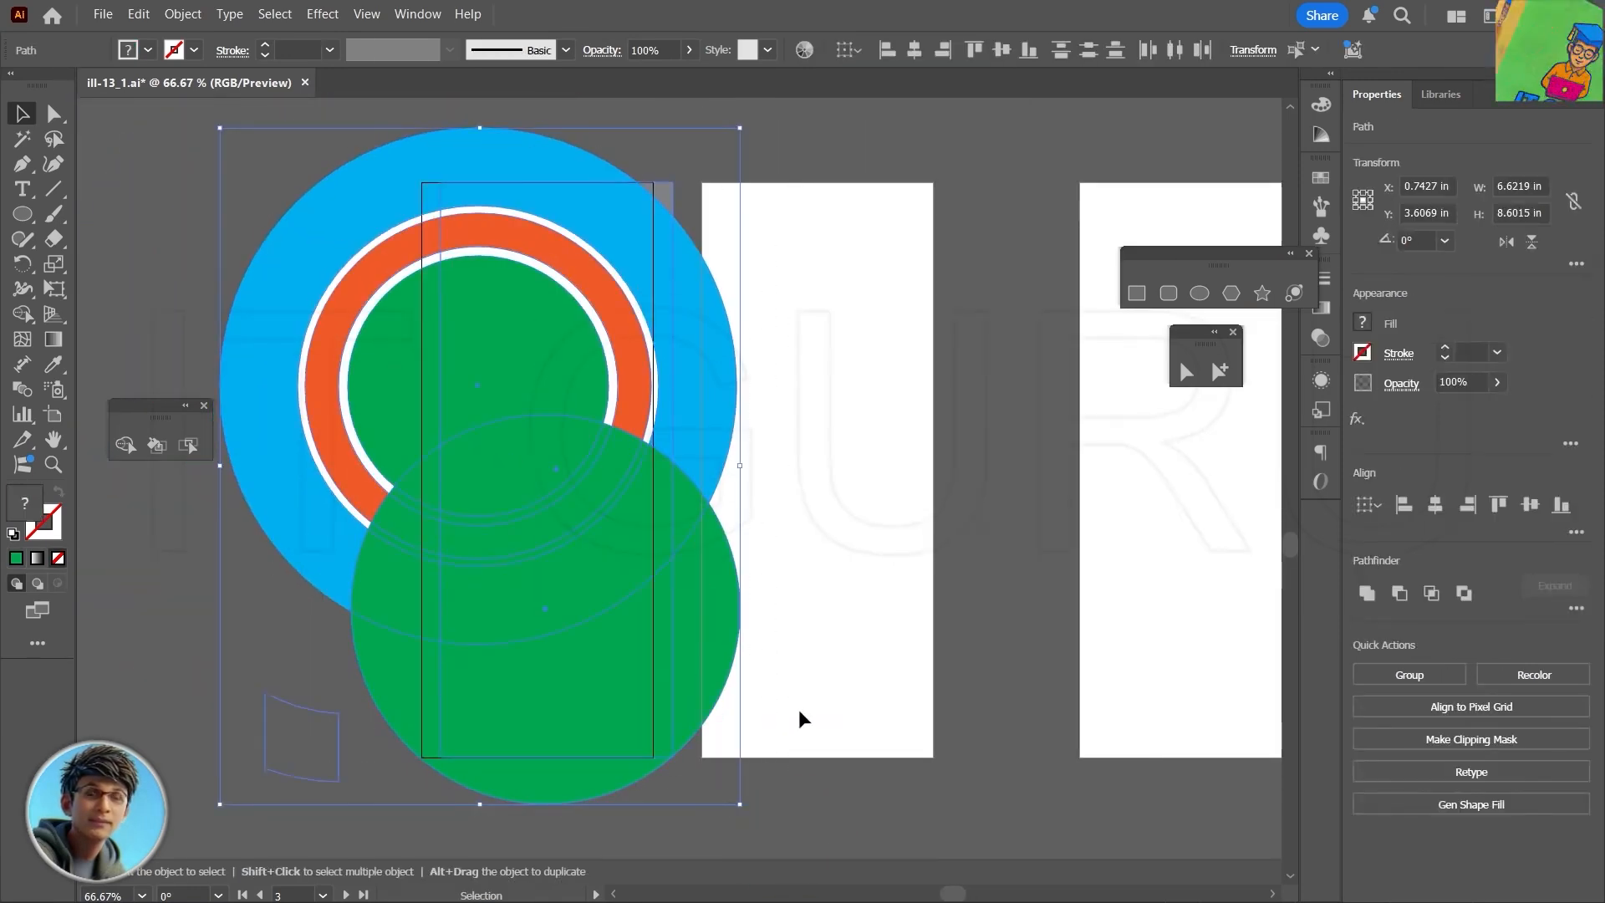
scroll(800, 709, "down", 1)
scroll(799, 709, "down", 1)
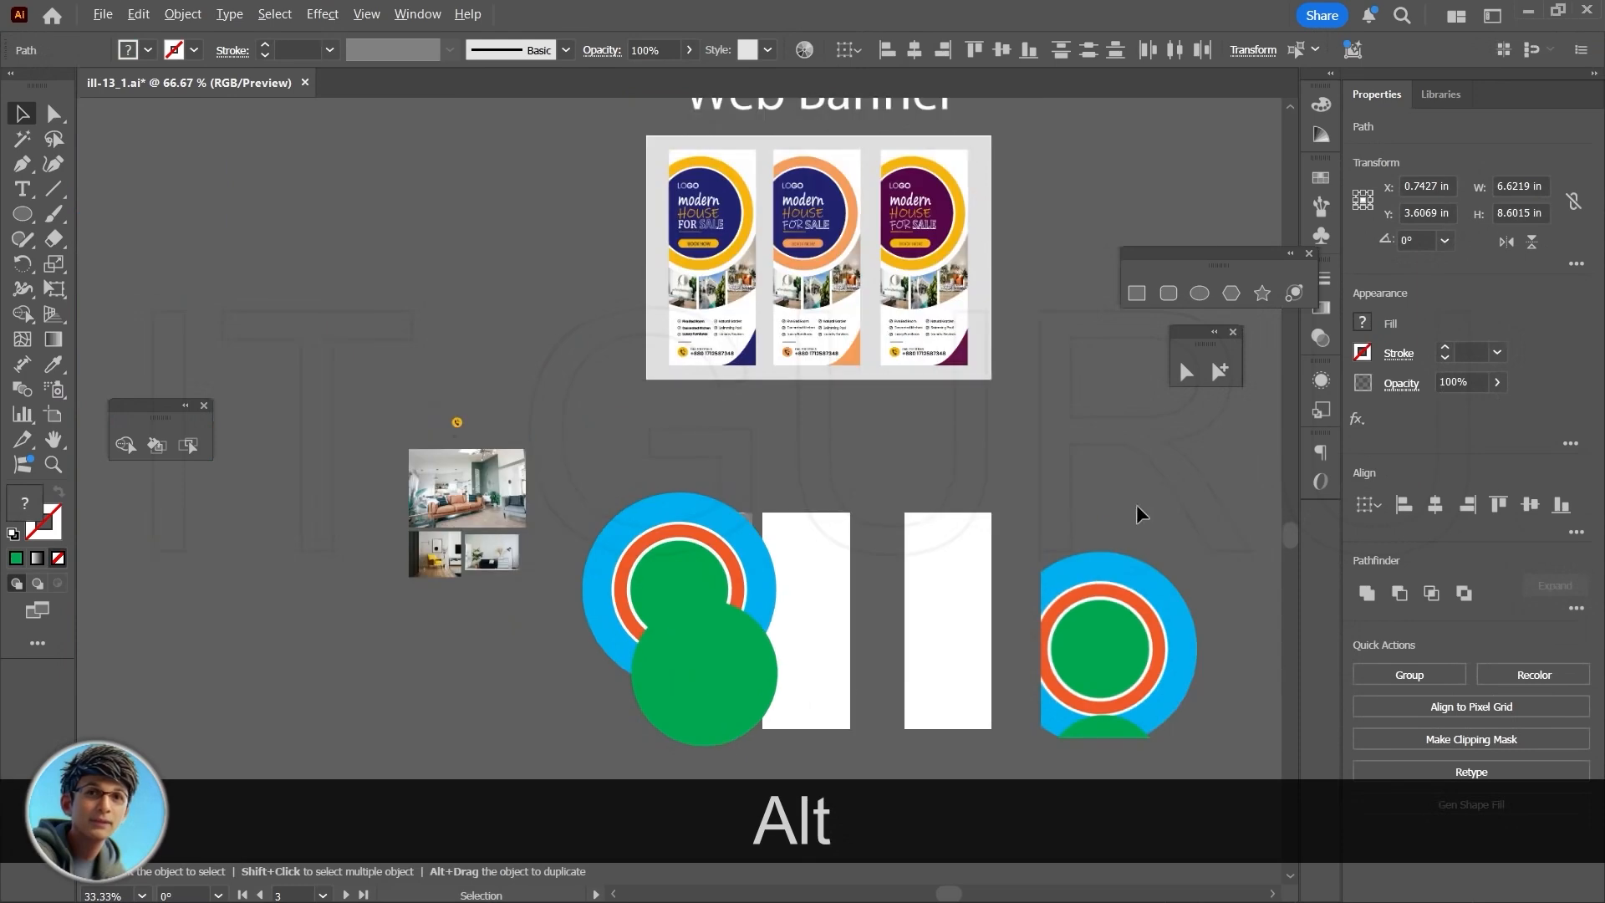
left_click_drag(1157, 547, 951, 345)
left_click_drag(483, 375, 1086, 665)
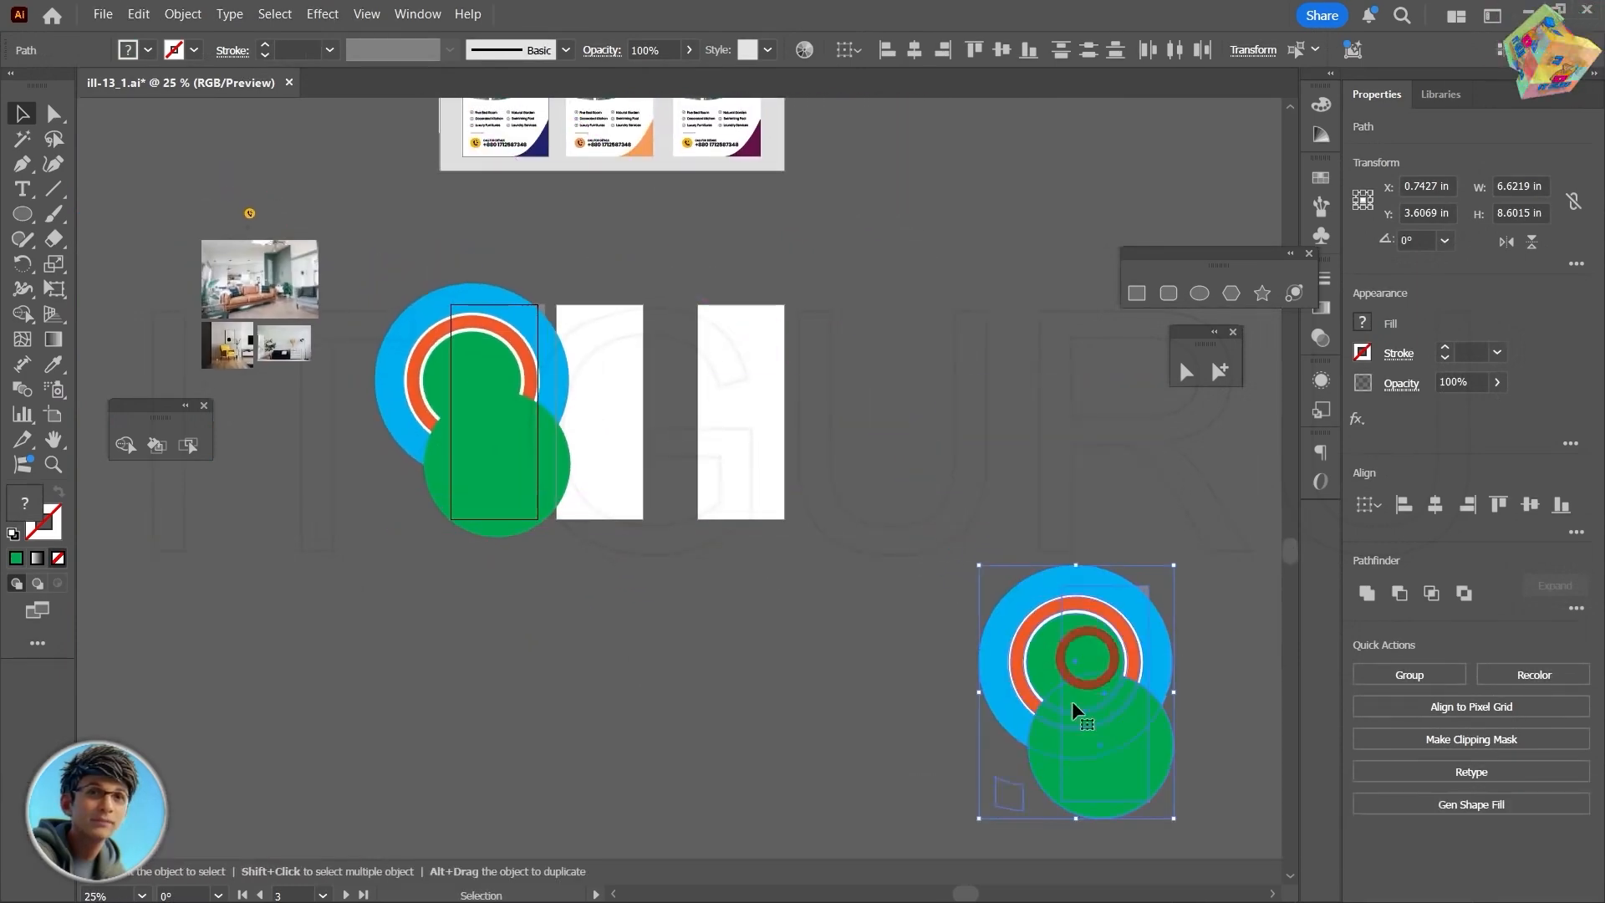
left_click(673, 685)
left_click_drag(559, 604, 785, 706)
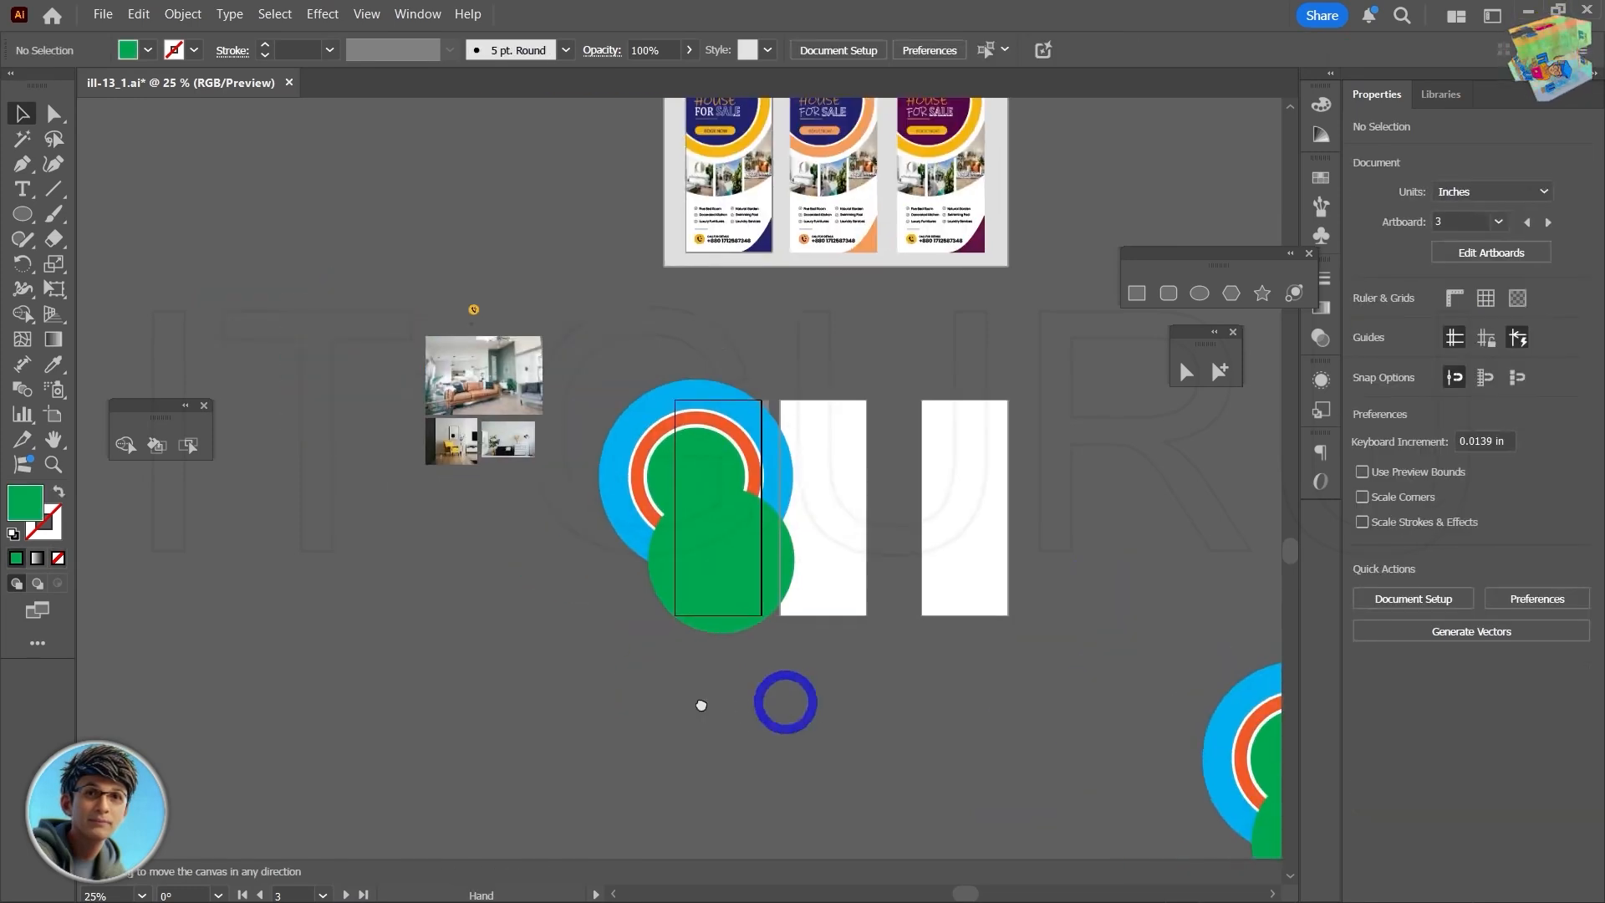
- Select all the circles with the background rectangle and try extracting the rectangle's lower region with the Shape Builder tool
scroll(625, 703, "up", 3)
left_click_drag(934, 487, 707, 674)
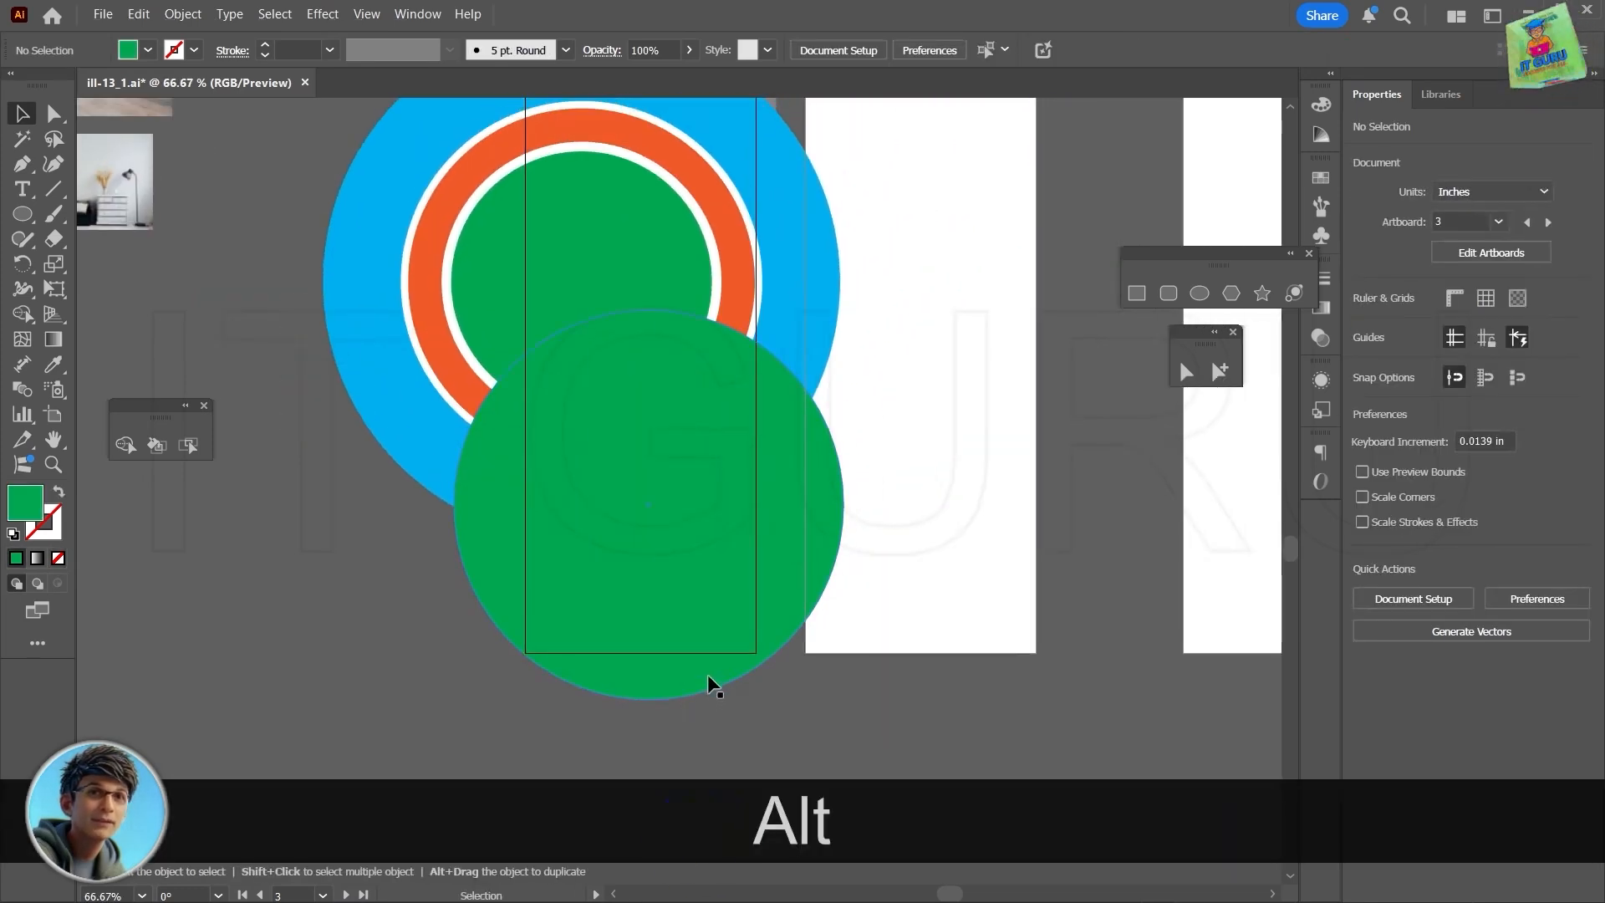
scroll(694, 673, "down", 1)
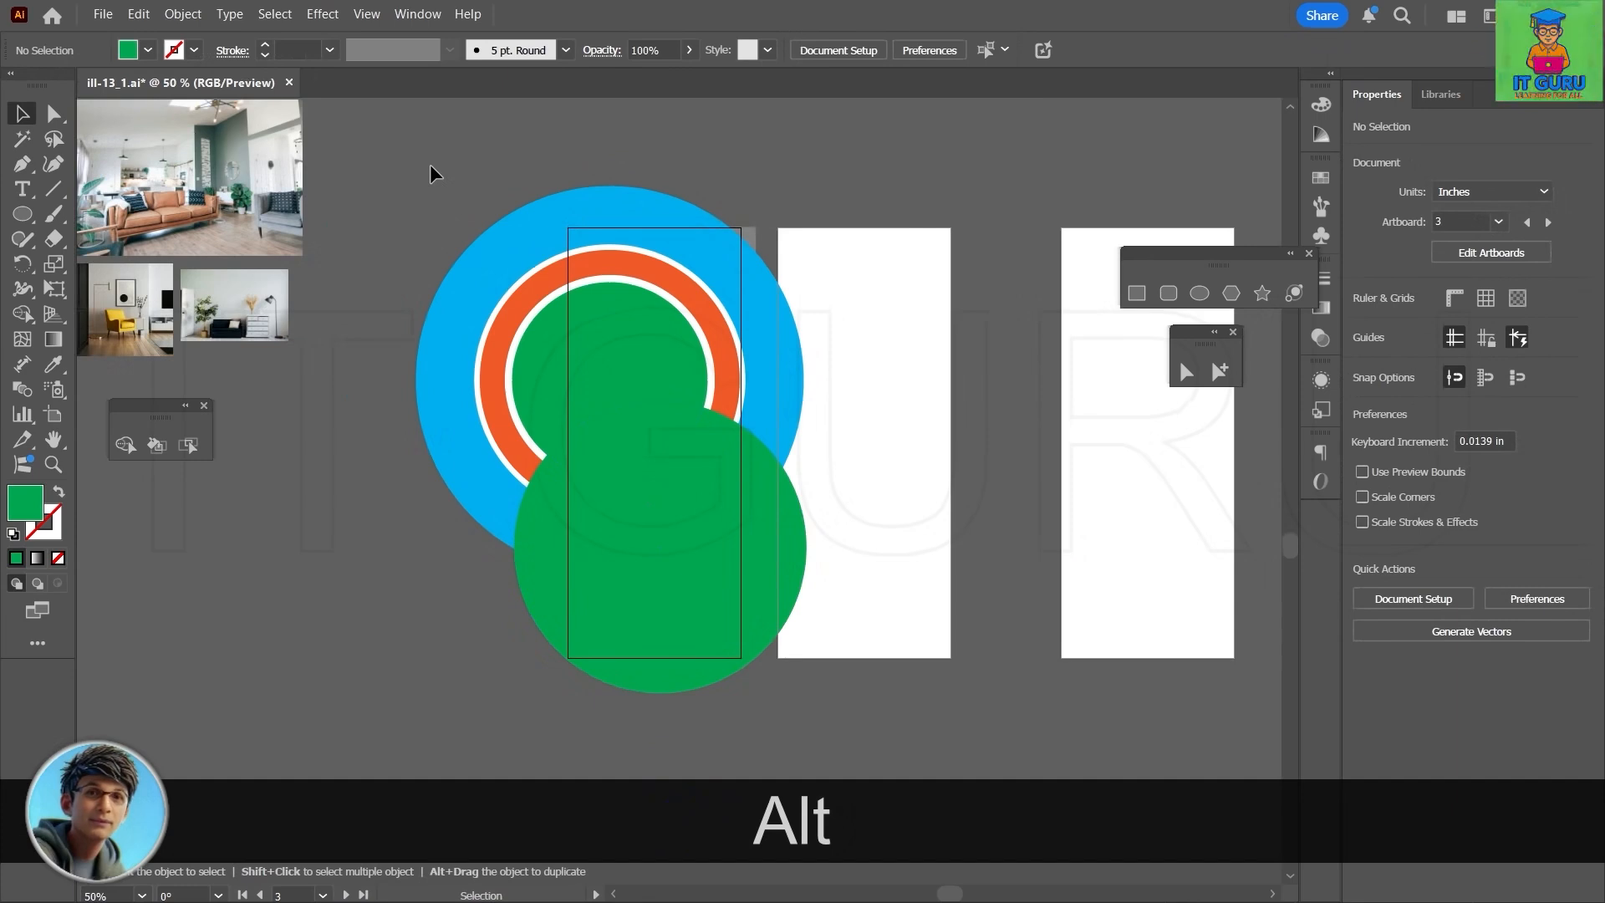
left_click_drag(402, 173, 825, 729)
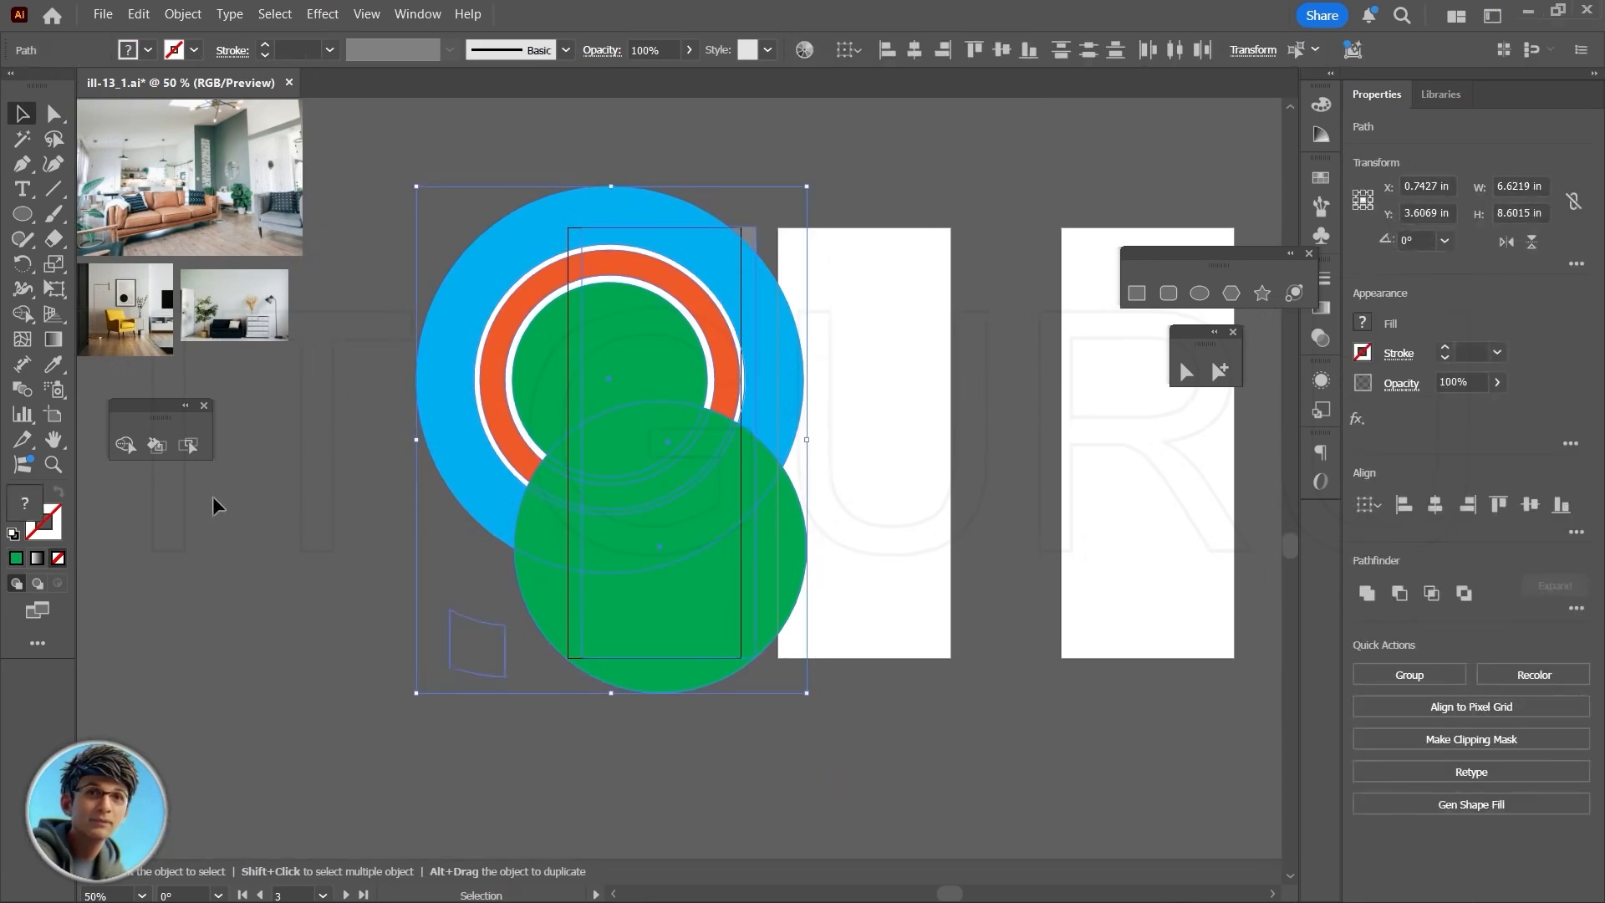
left_click(125, 446)
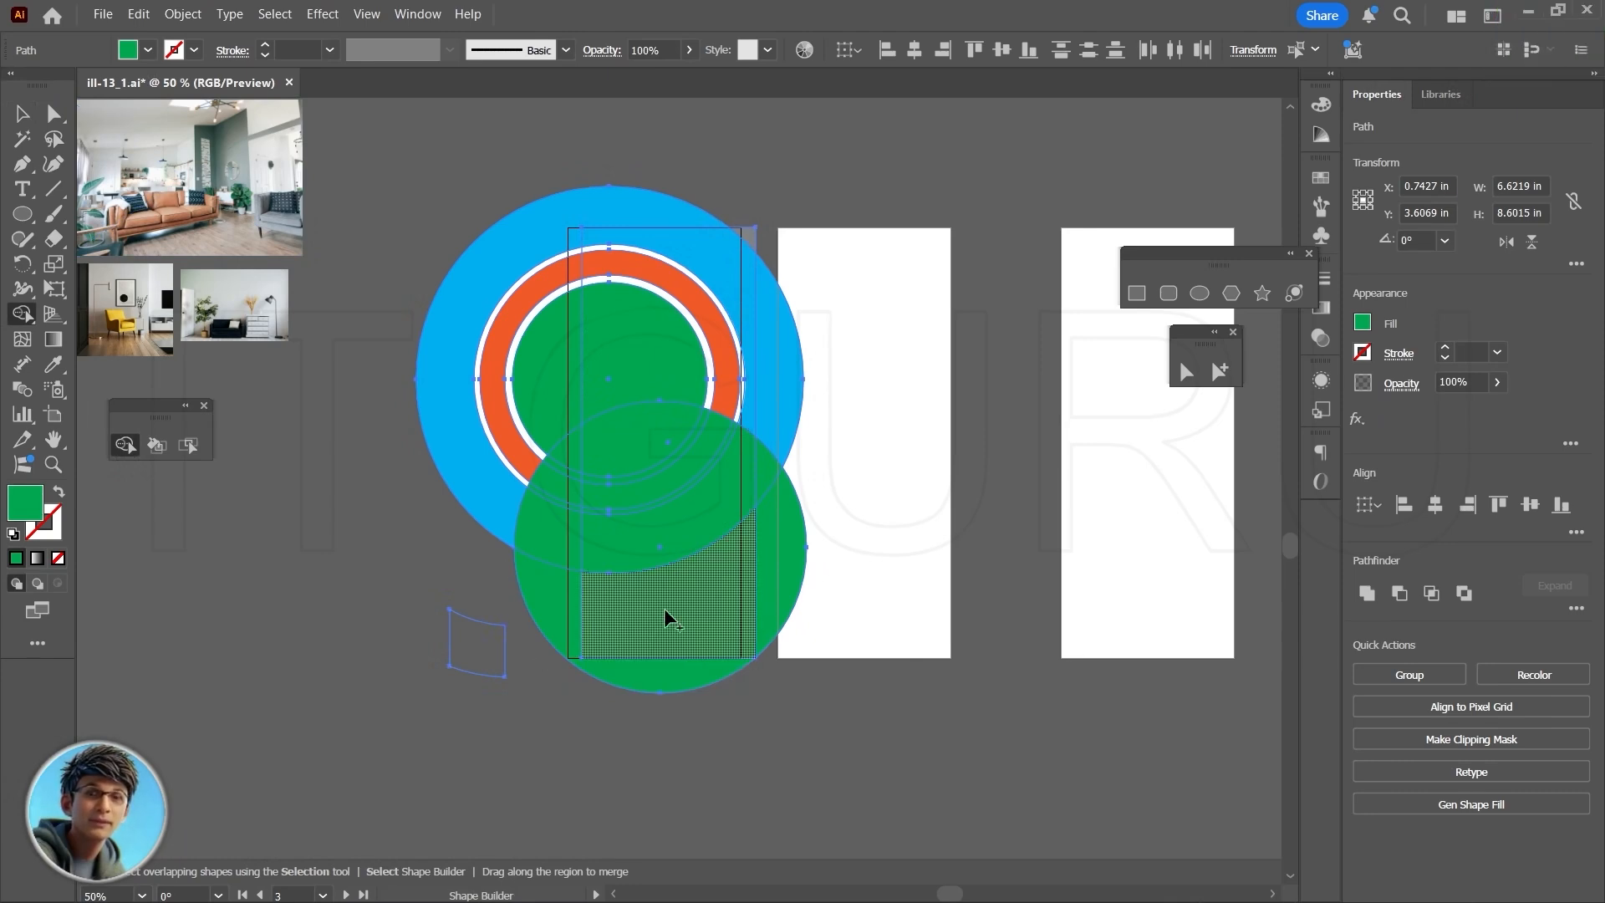
left_click(739, 607)
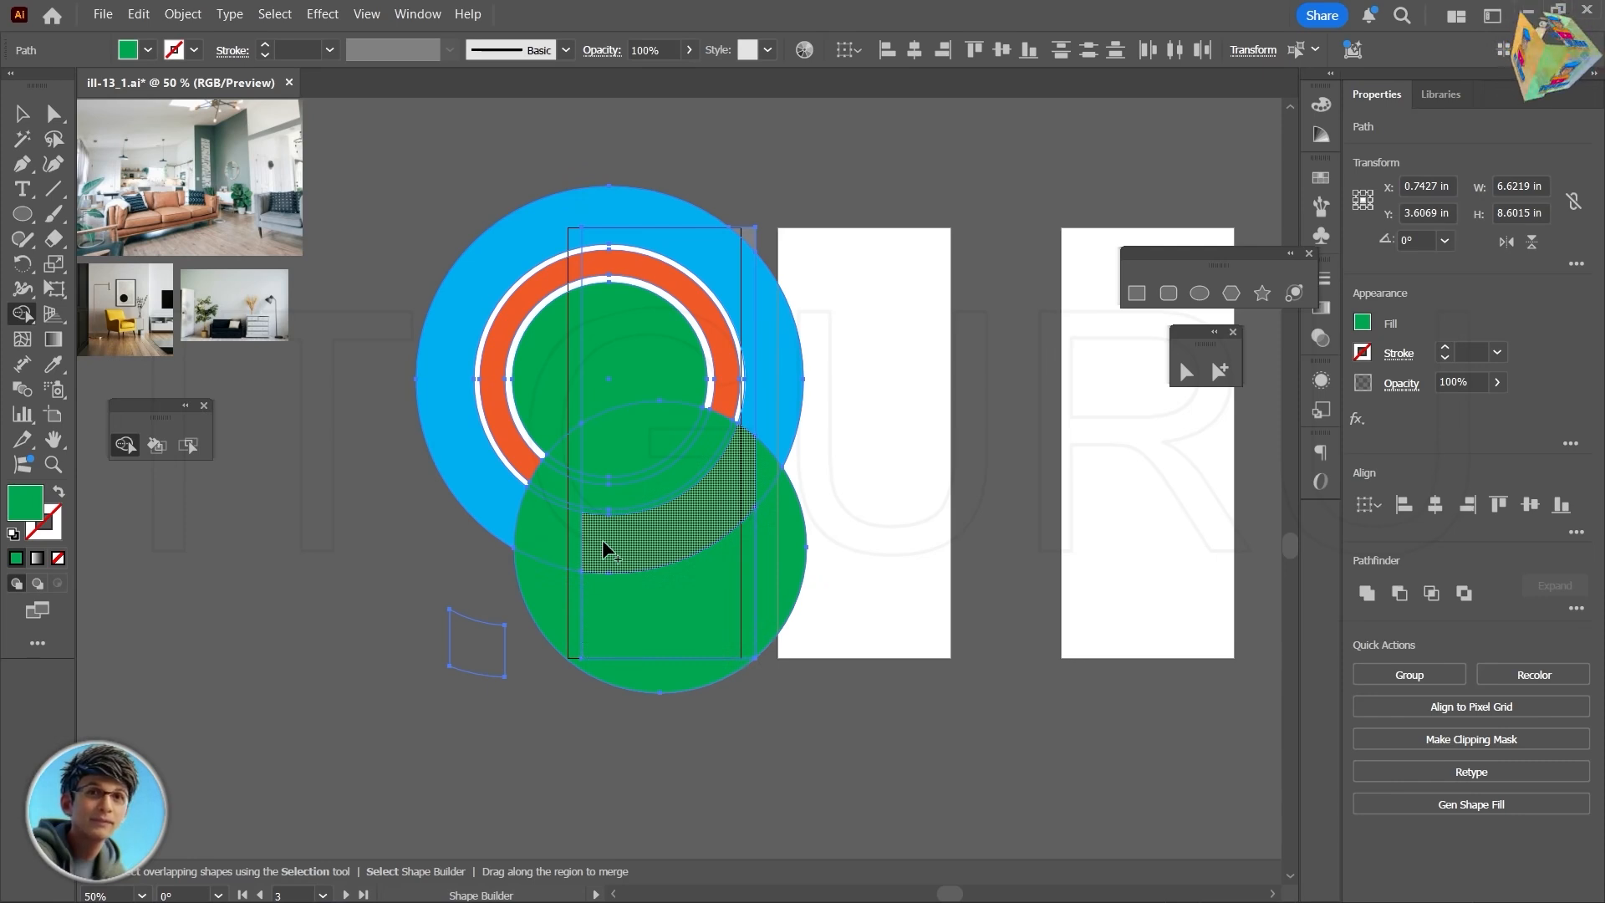
- Undo the recent edits back to the circles' and rectangle's position before their shift to the right
key("ctrl+z")
key("ctrl+z")
key("ctrl+z")
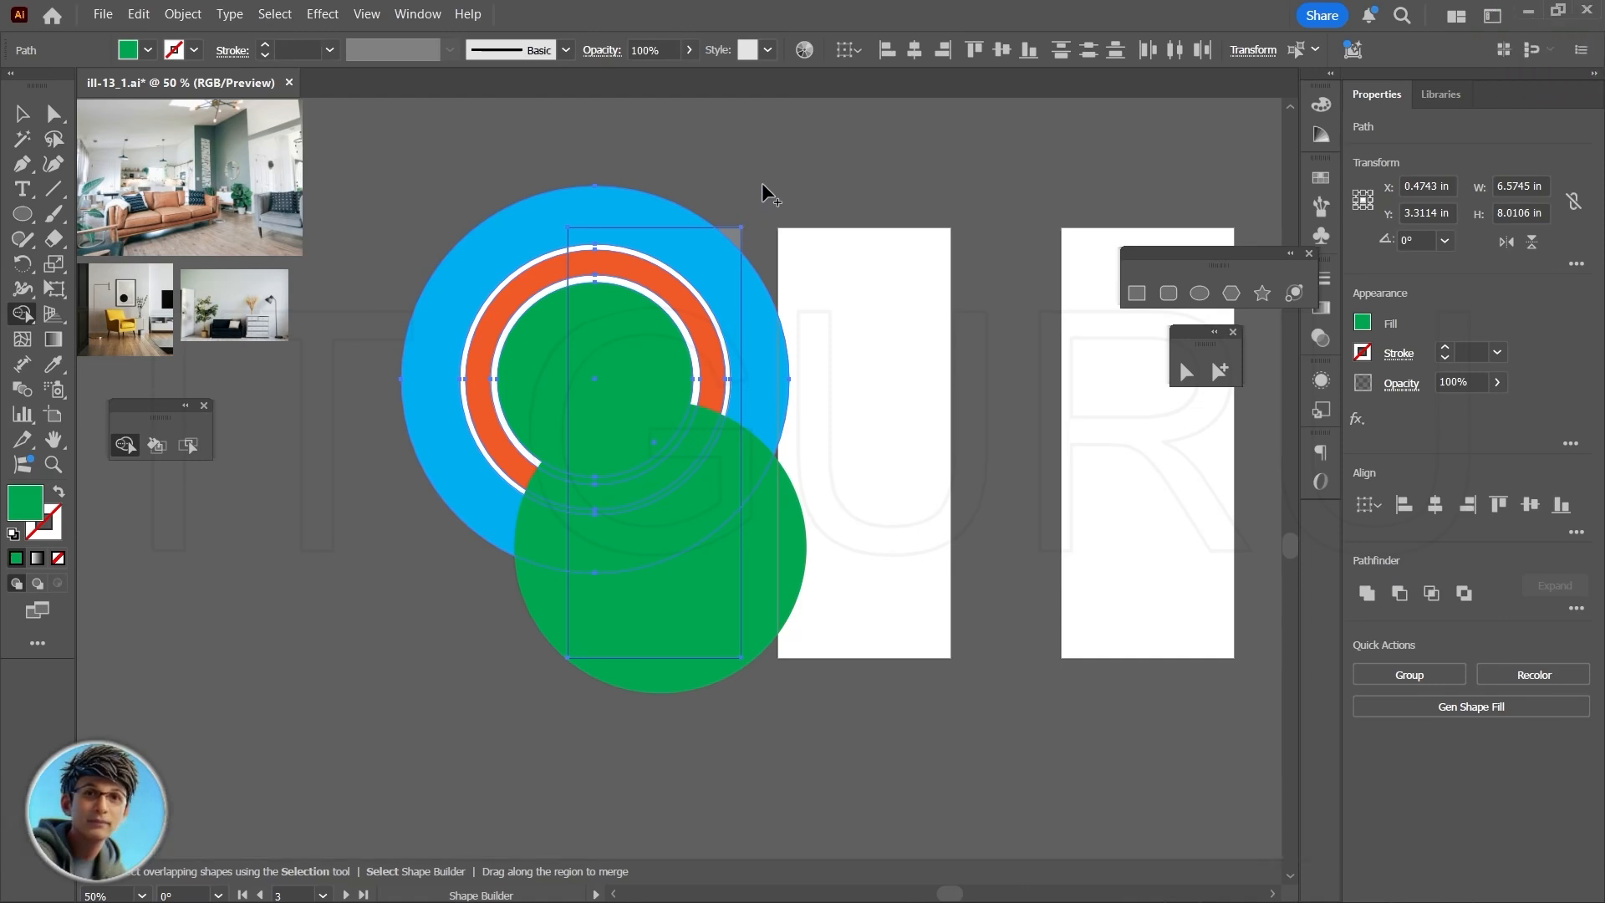
- Select all the shapes and extract the rectangle's region below the blue circle as a separate gray piece with the Shape Builder tool
key("v")
left_click(731, 234)
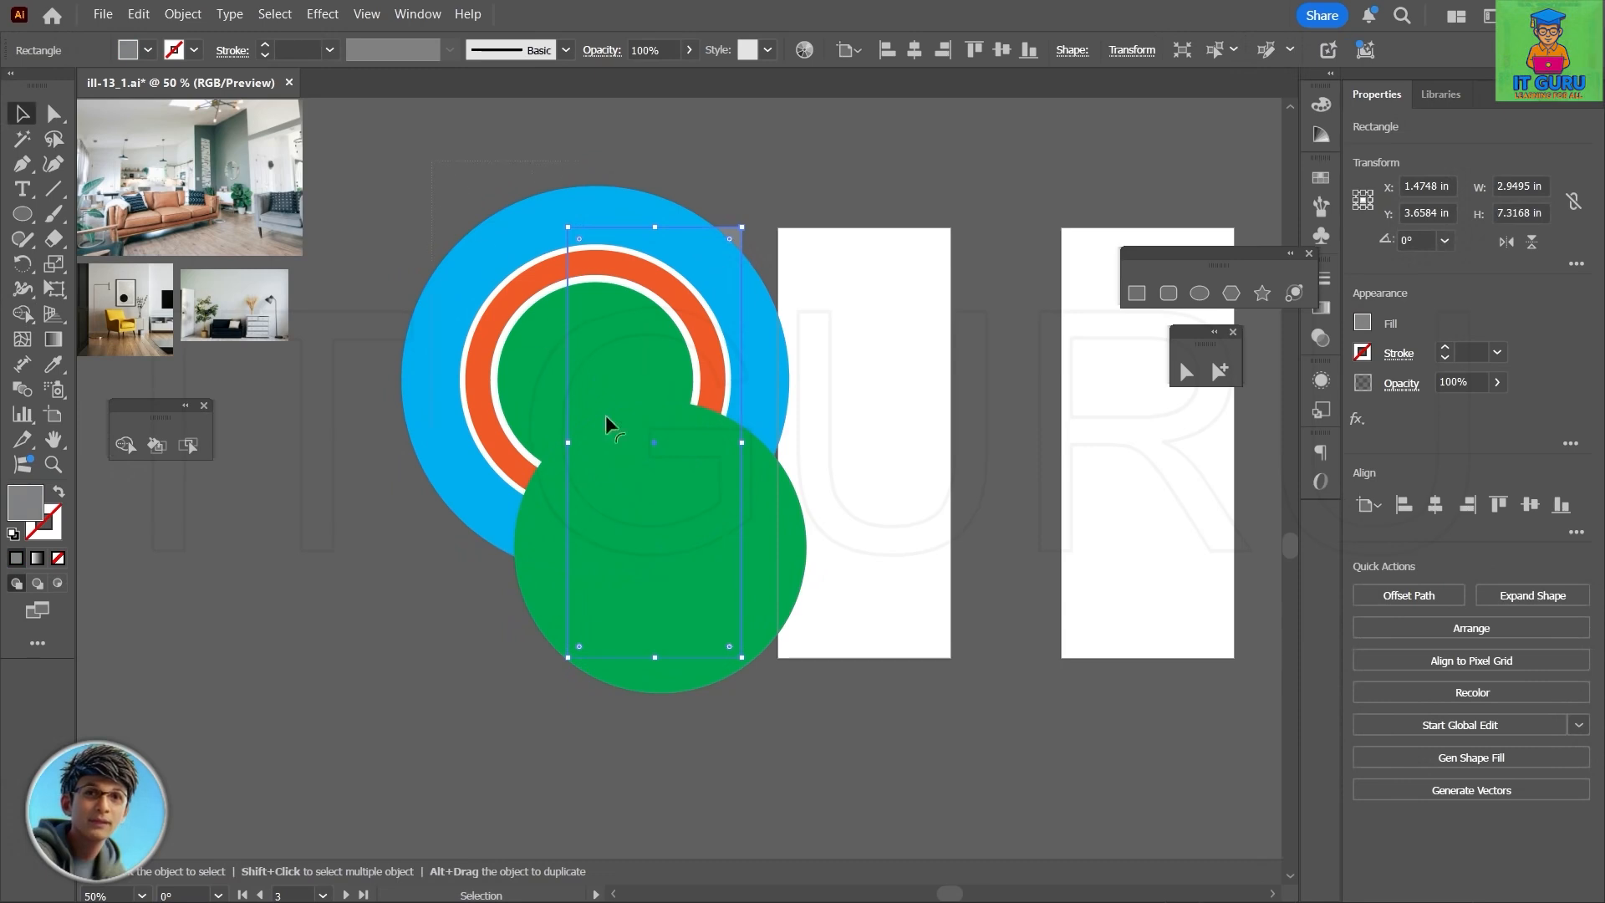
left_click_drag(605, 415, 789, 725)
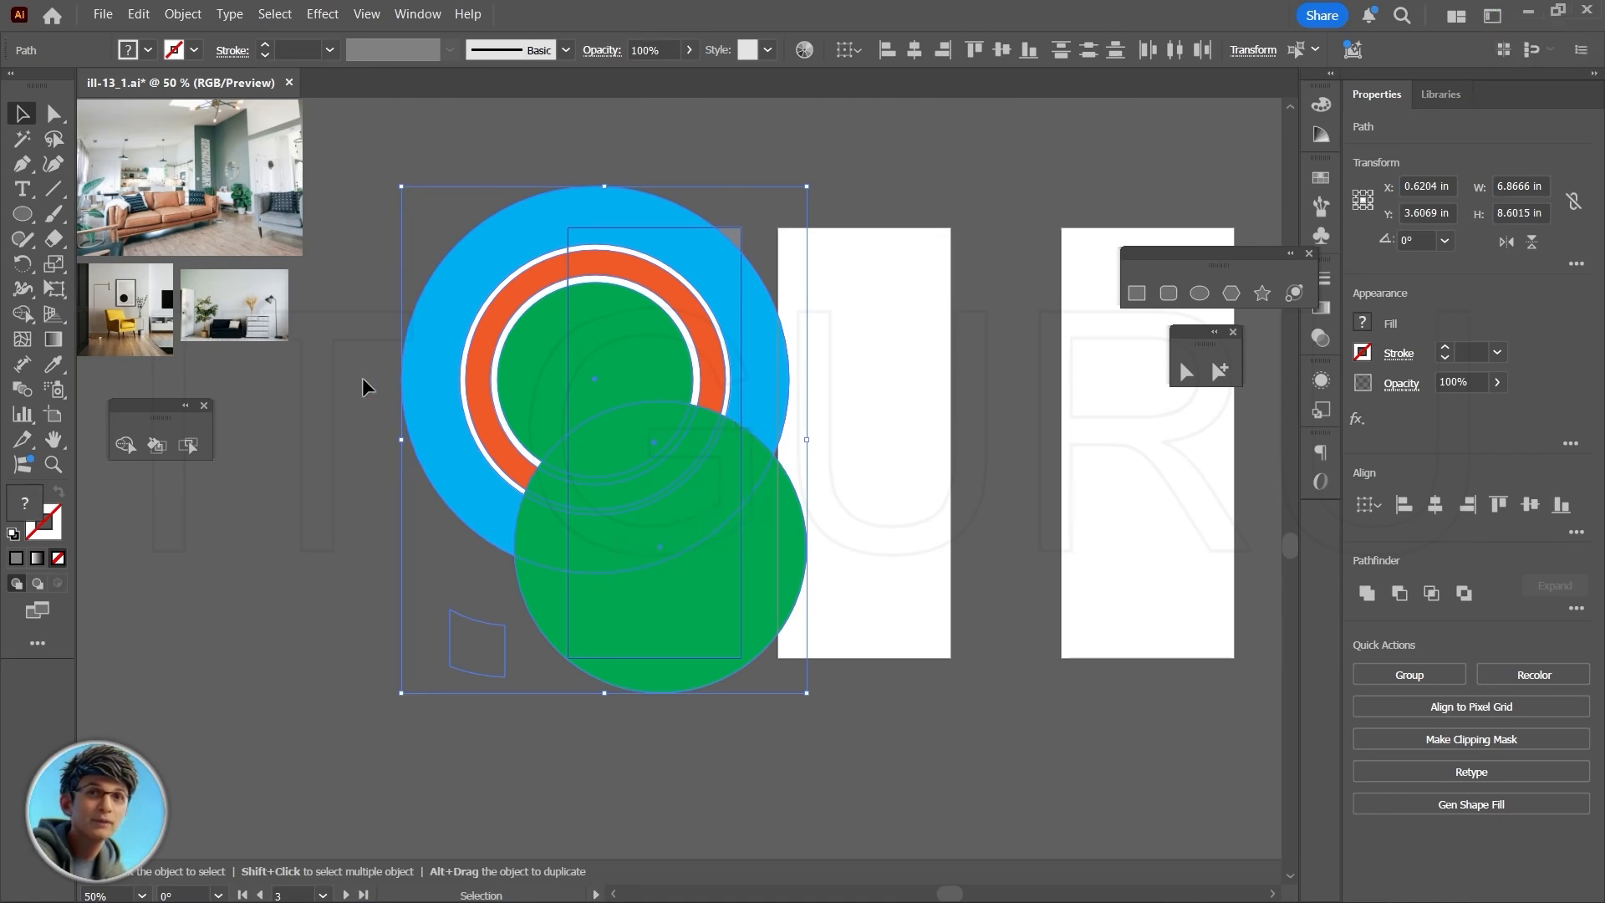
left_click(127, 448)
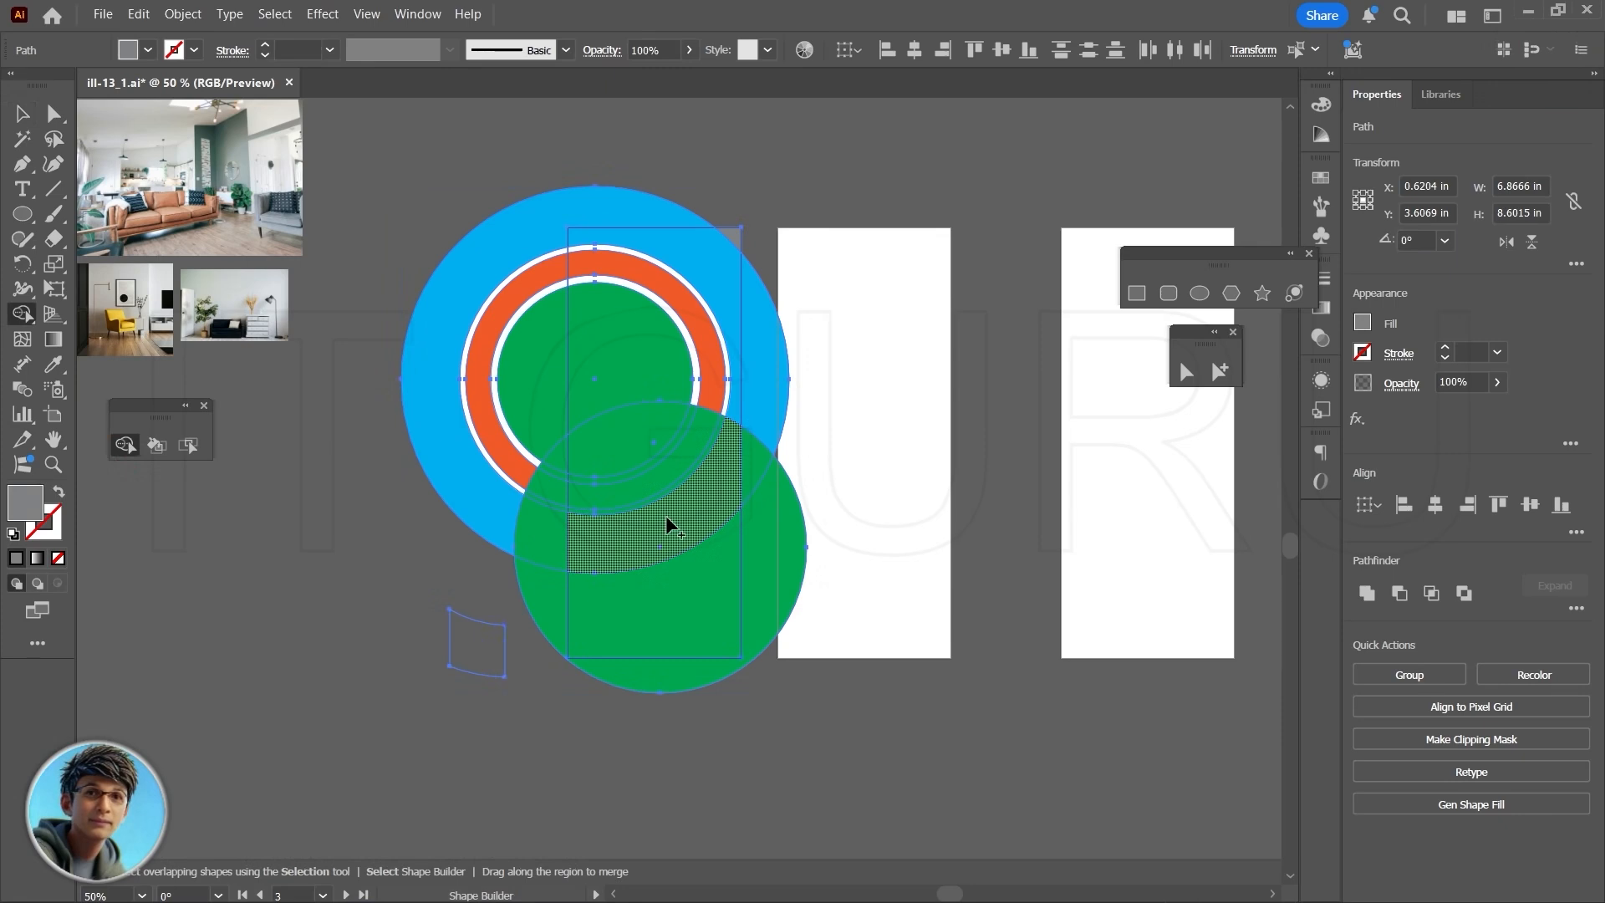
left_click_drag(666, 515, 672, 681)
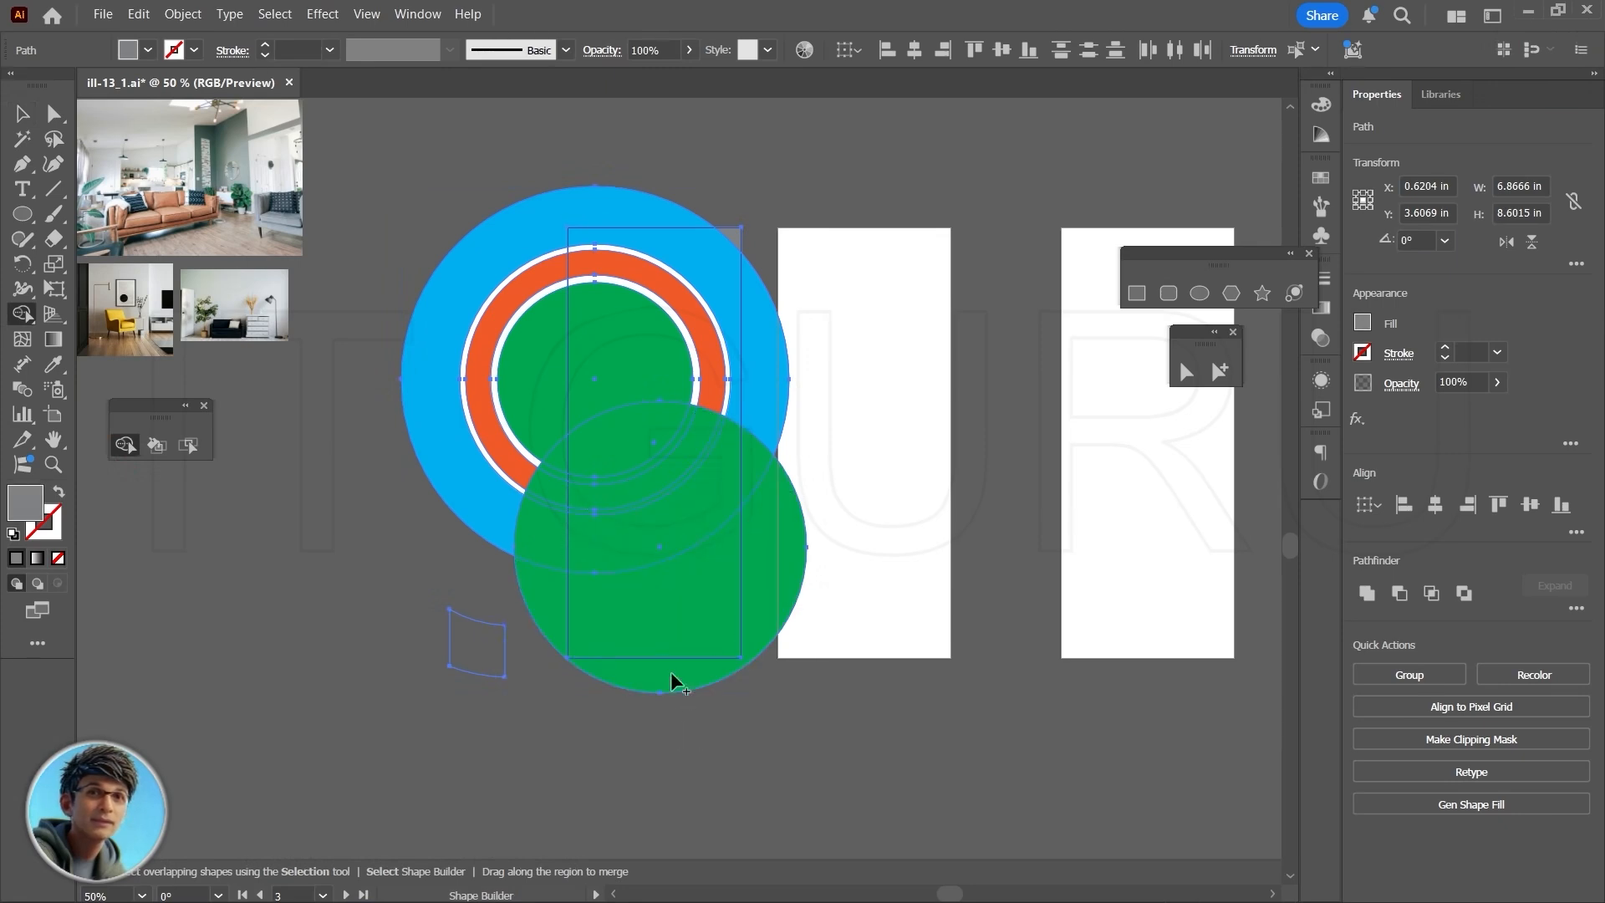
left_click(654, 610)
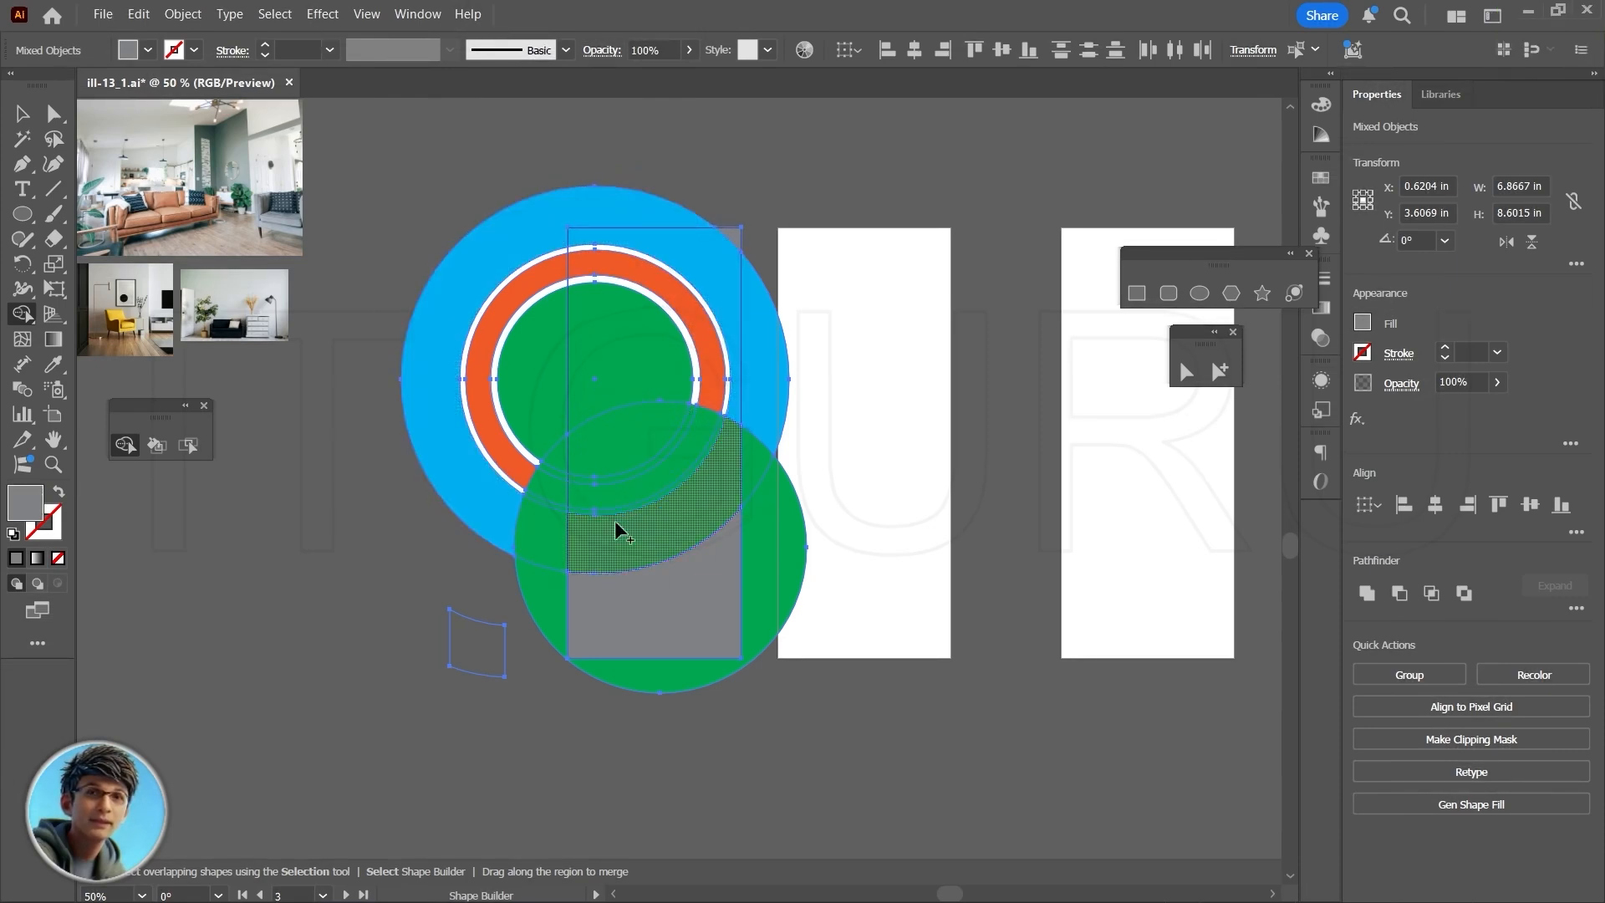
key("v")
left_click(309, 544)
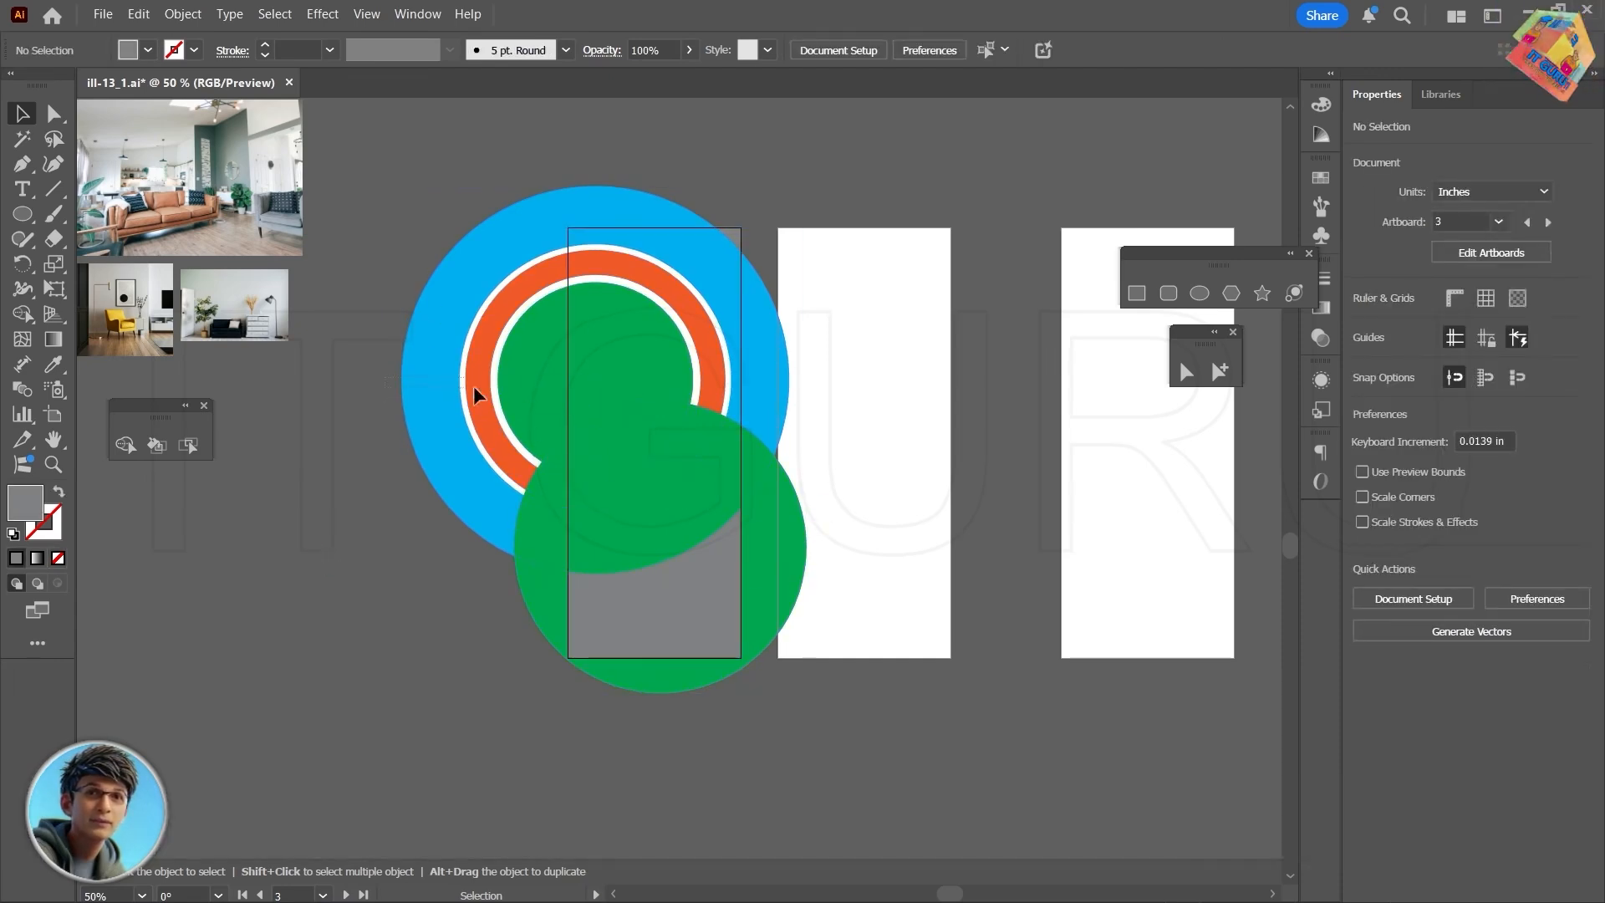
- Move all the concentric header circles horizontally to the right, to about X 0.91 in
left_click(523, 386)
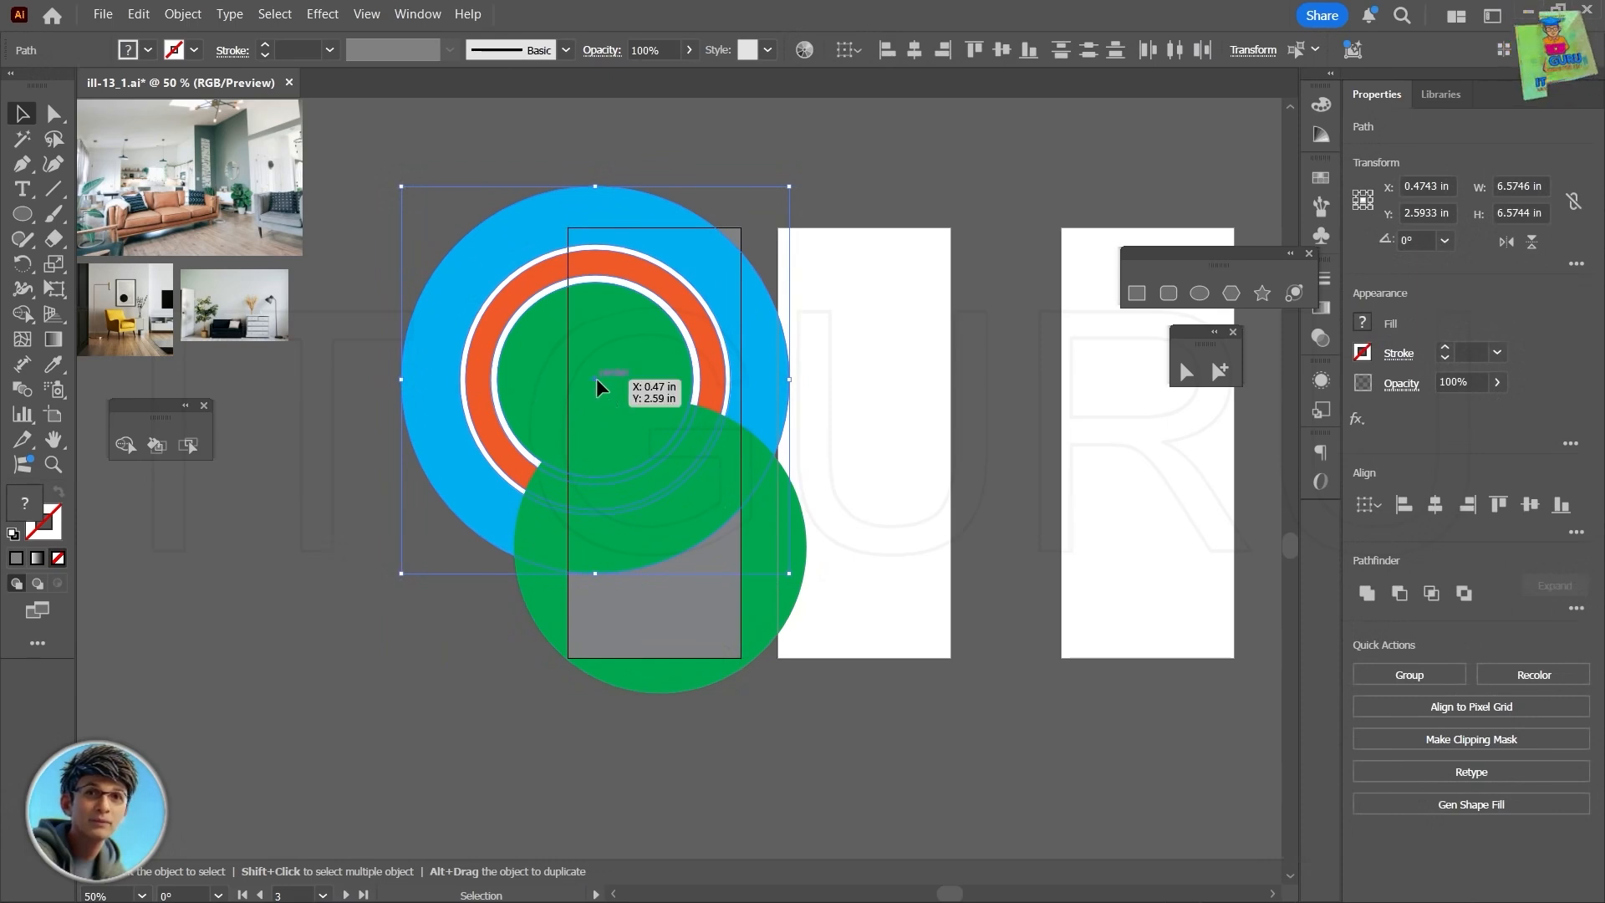
left_click_drag(595, 378, 610, 378)
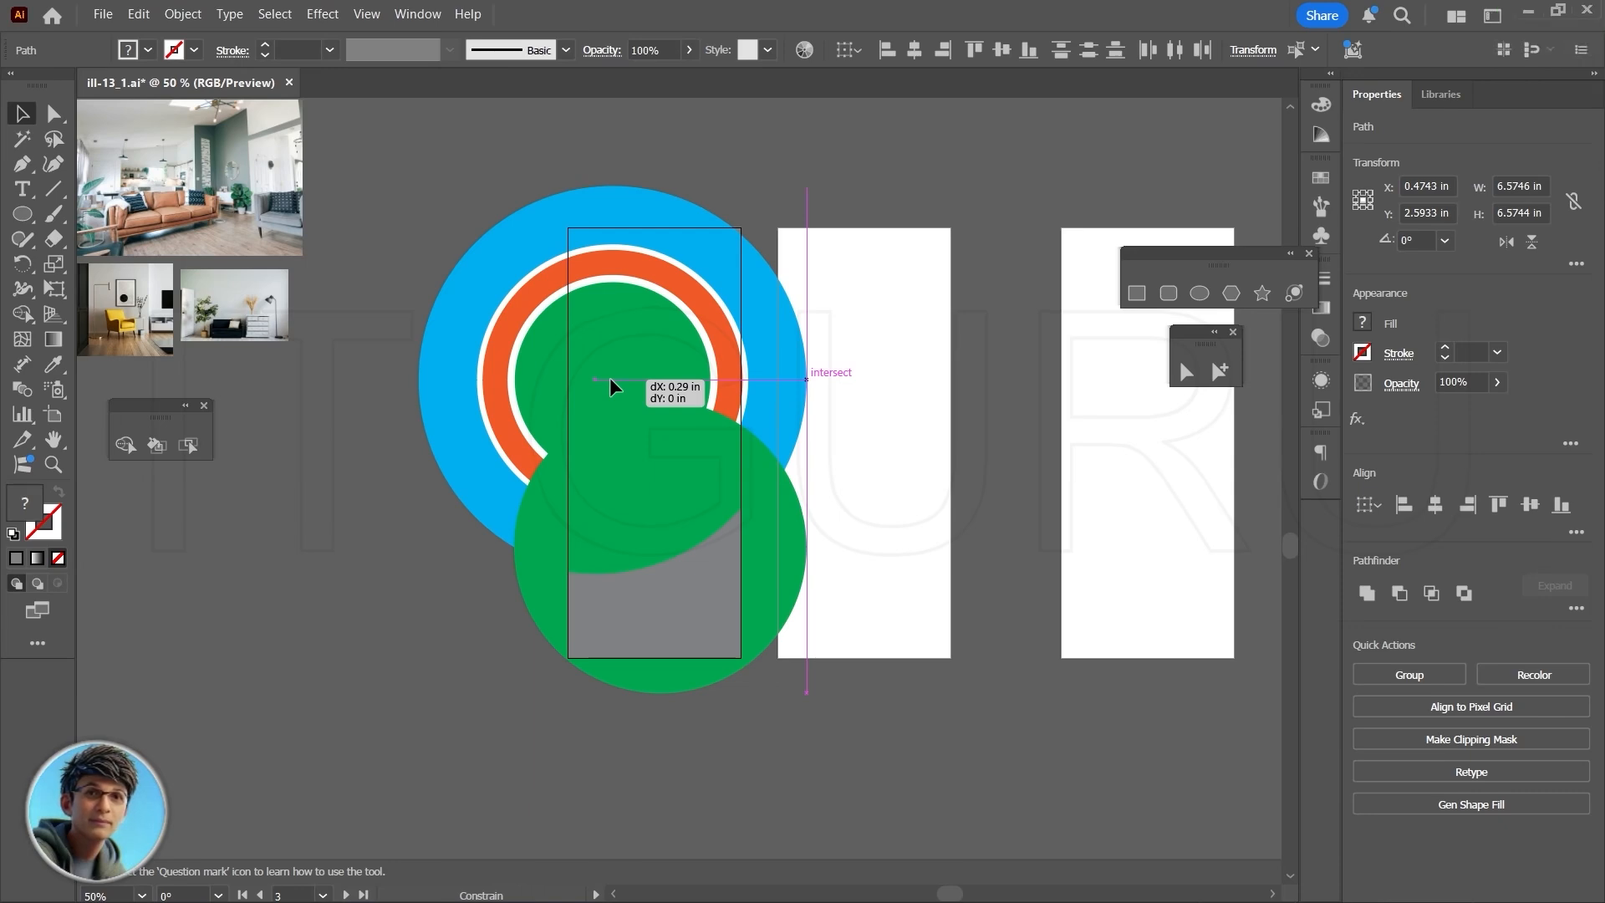
left_click_drag(609, 378, 619, 368)
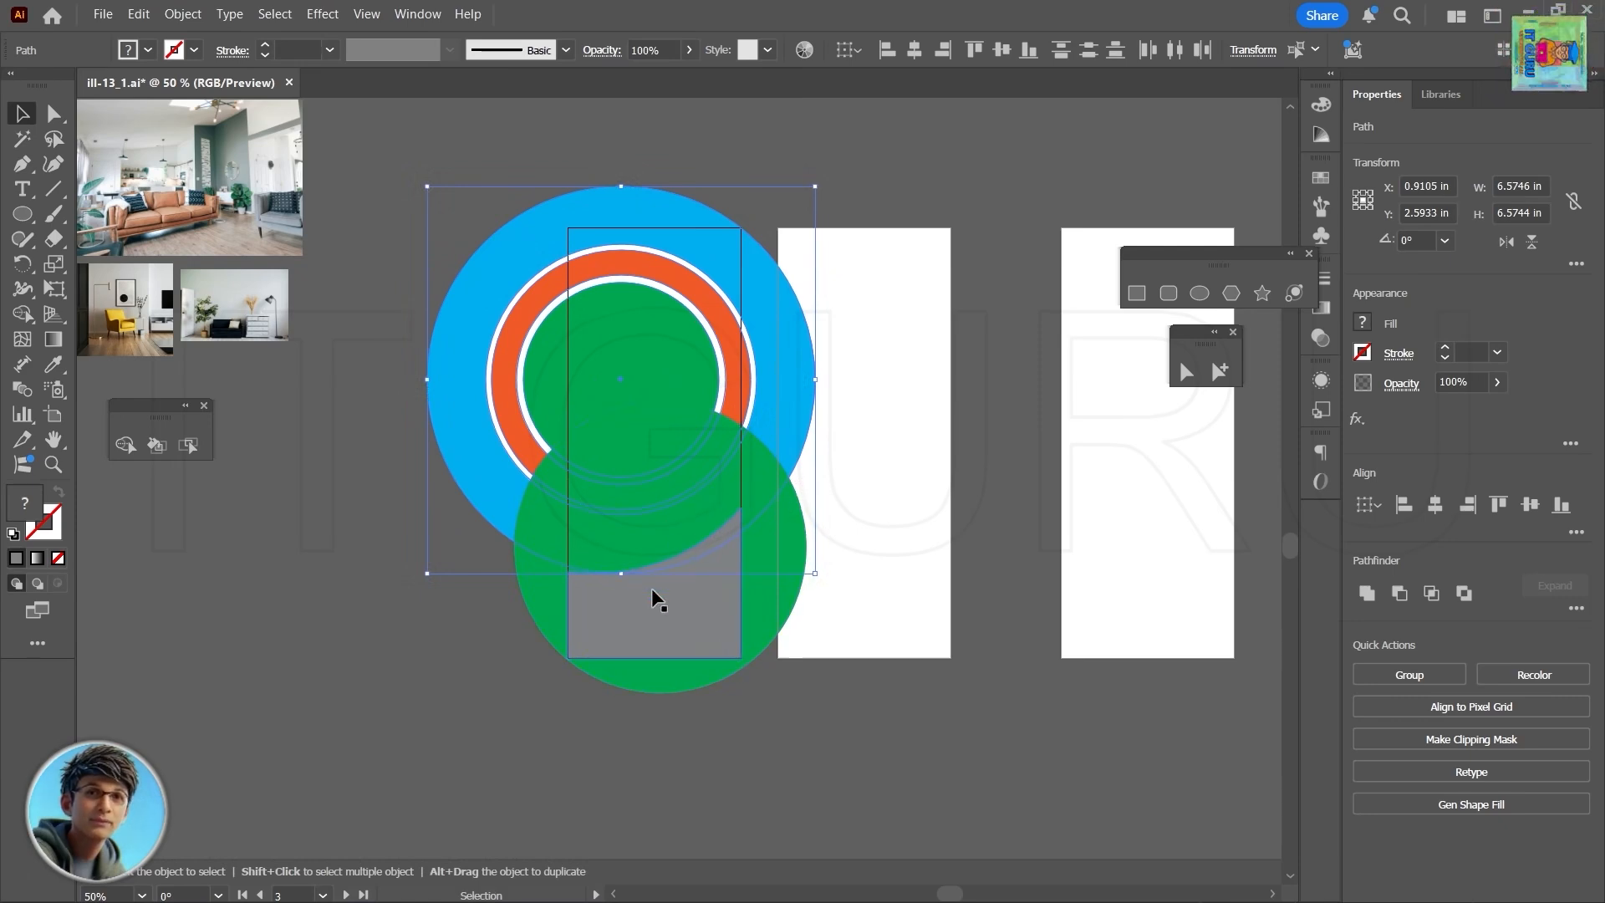
left_click(642, 625)
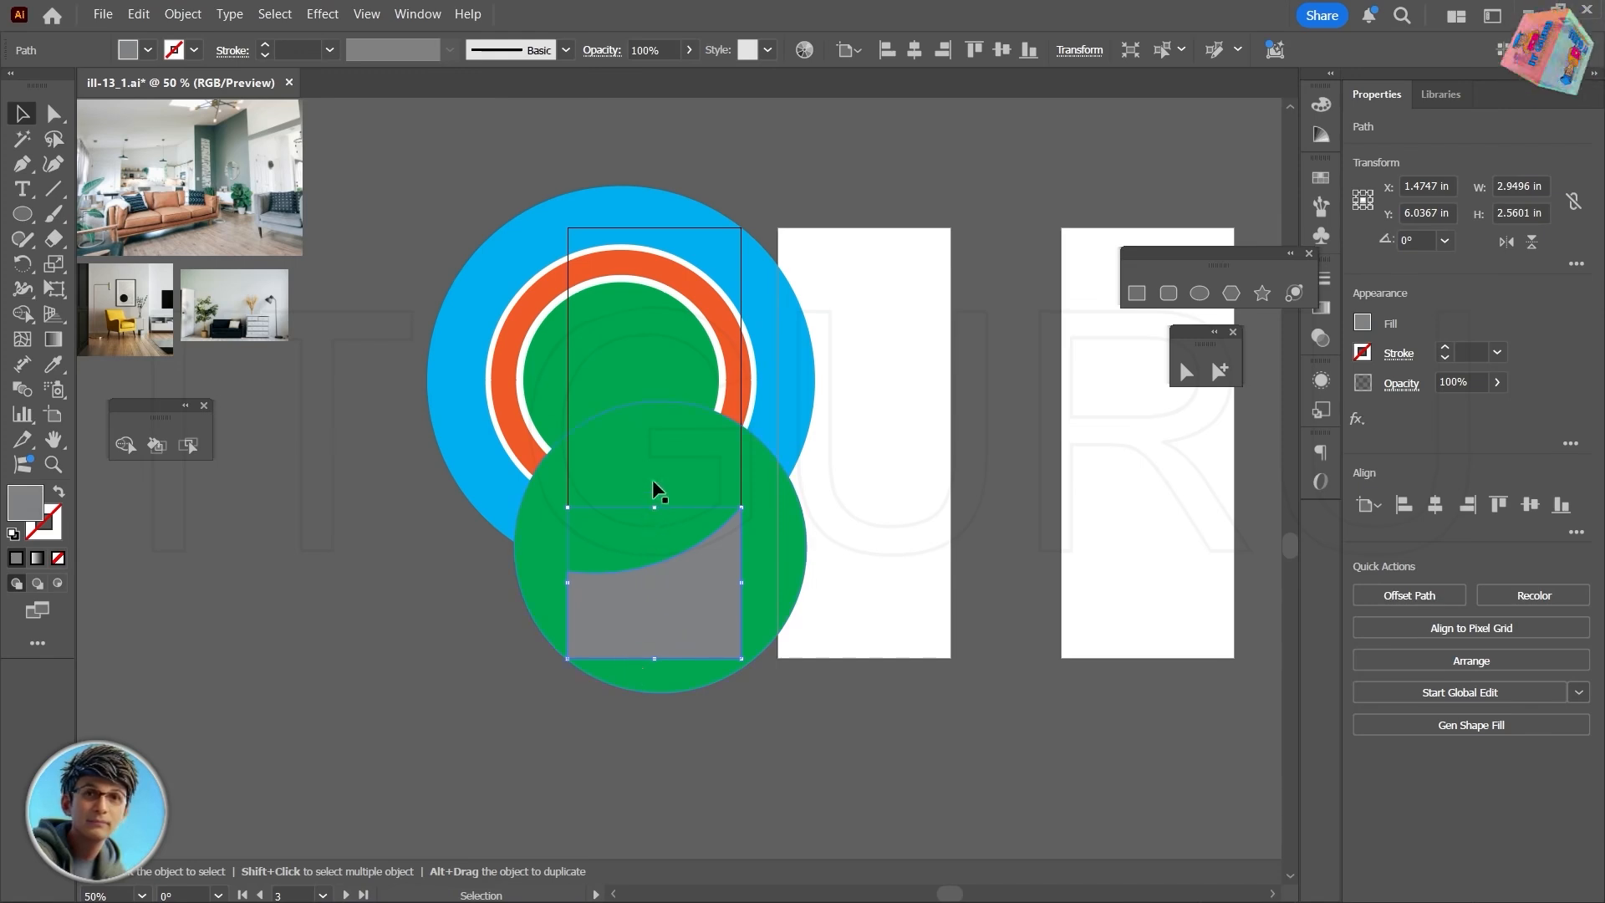
left_click(413, 215)
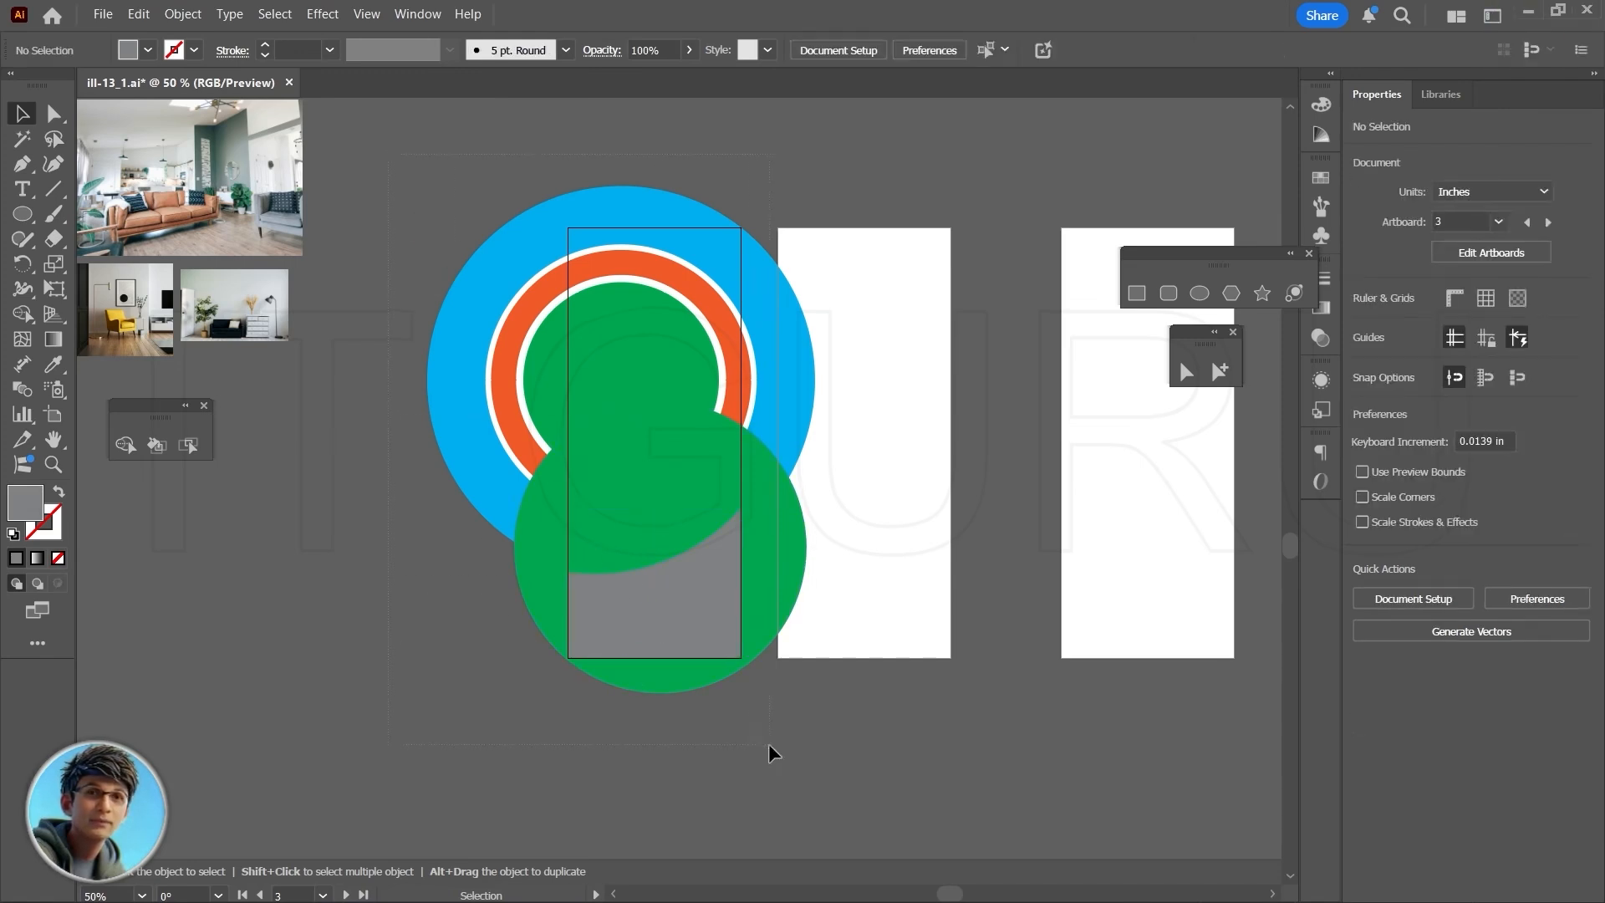
- With Shape Builder, remove the concentric circles' parts beyond the card's left and right edges and extract the crescent band below the orange ring
left_click_drag(769, 744, 807, 763)
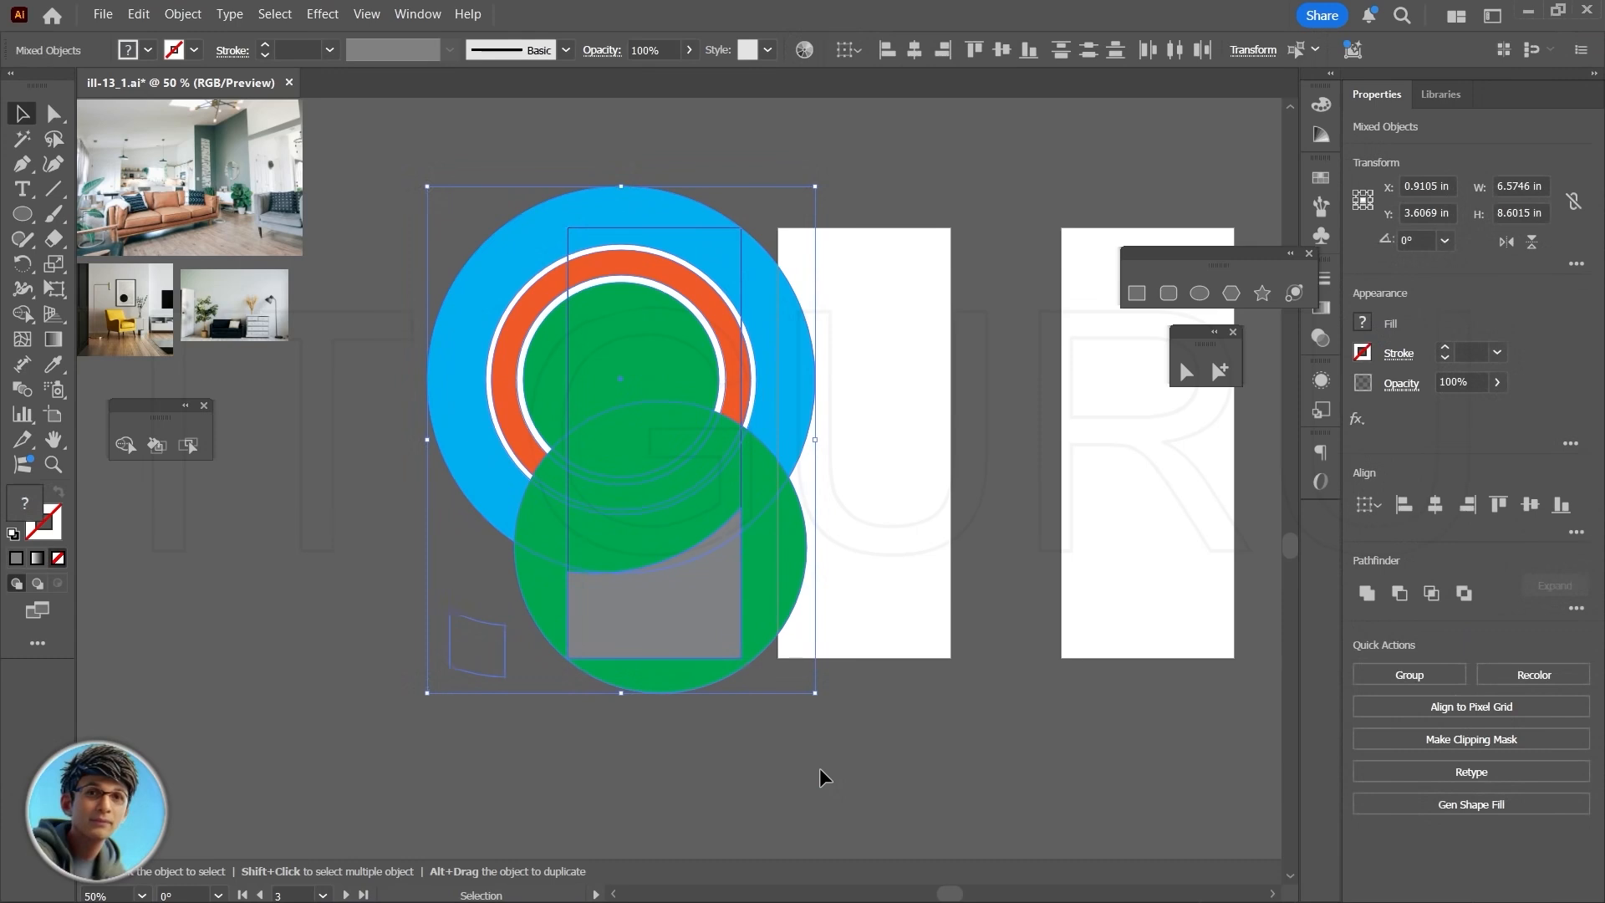
left_click(125, 445)
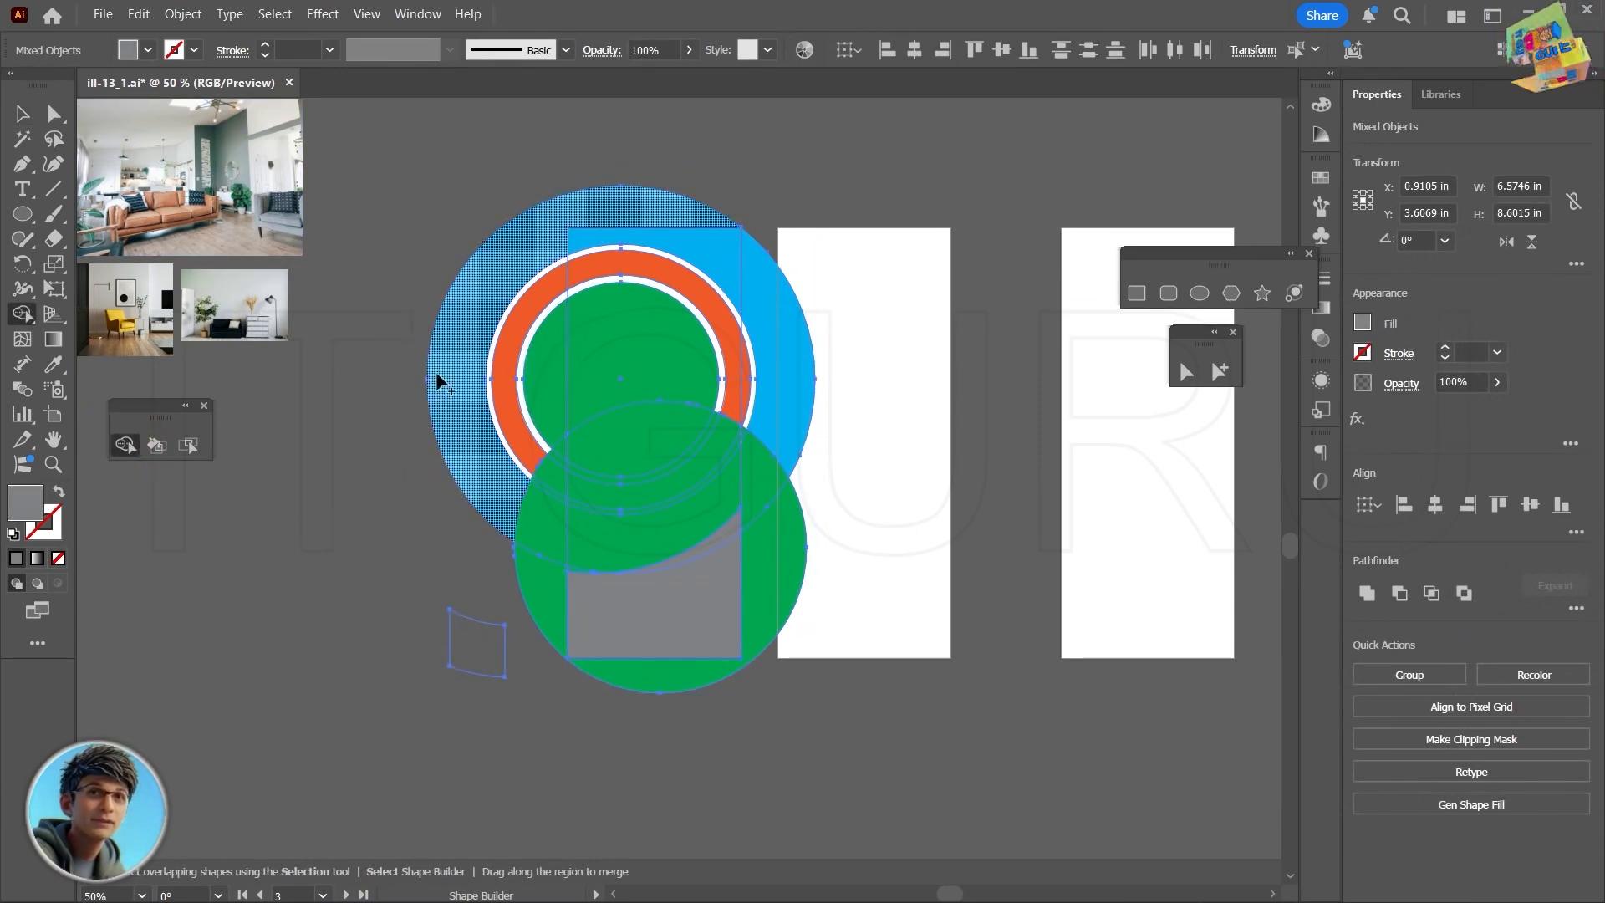
key("alt")
left_click_drag(402, 373, 544, 364)
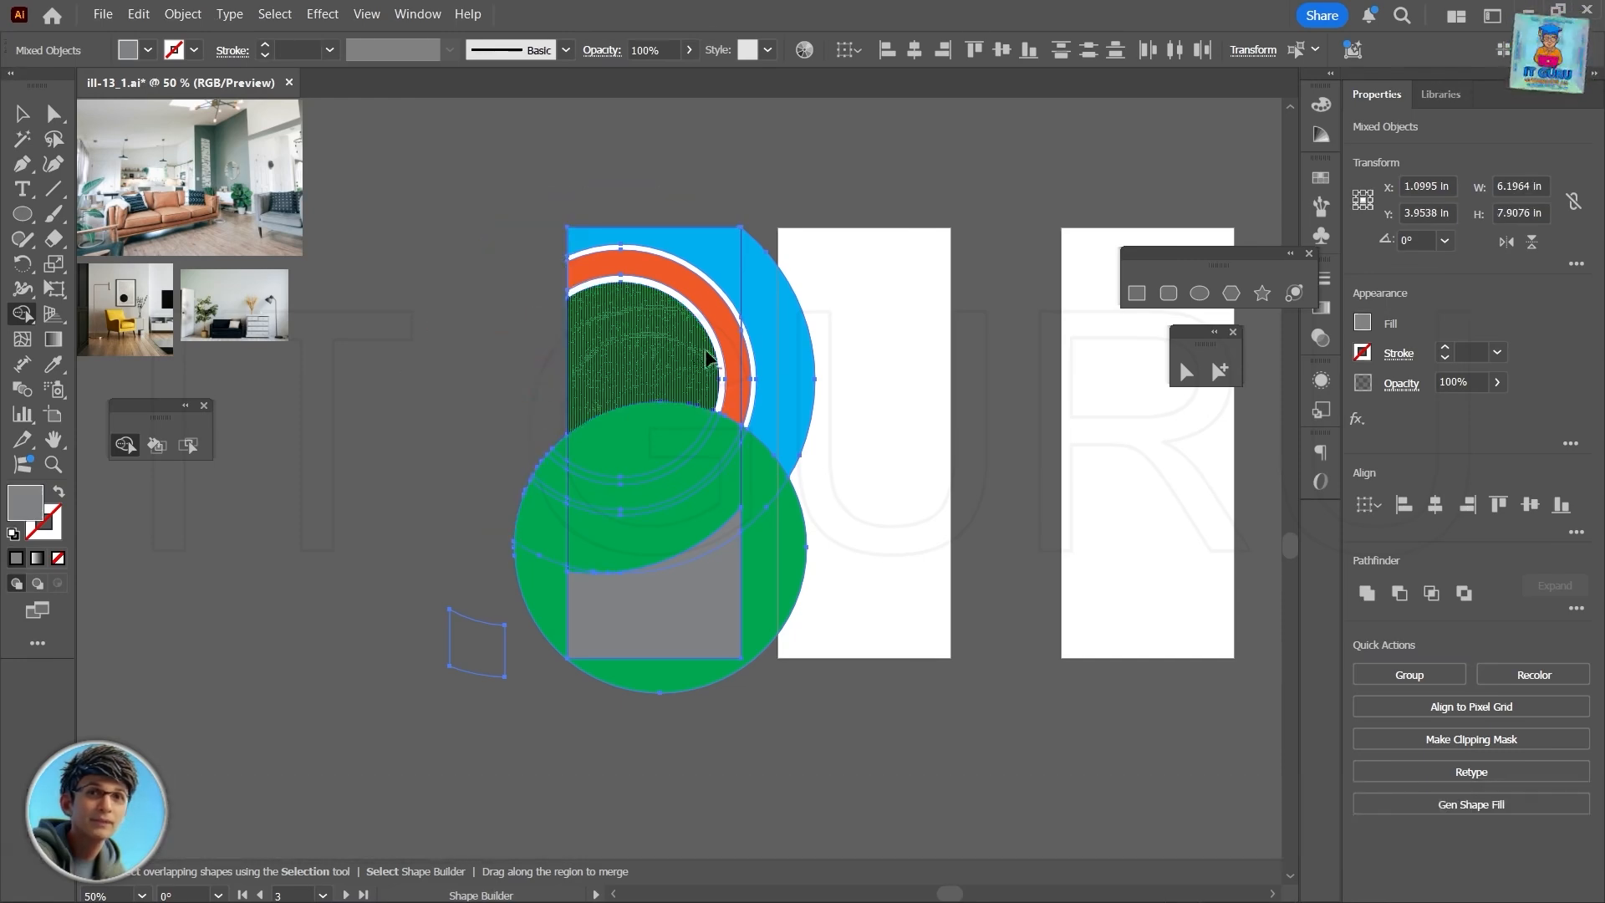
left_click_drag(861, 361, 742, 387)
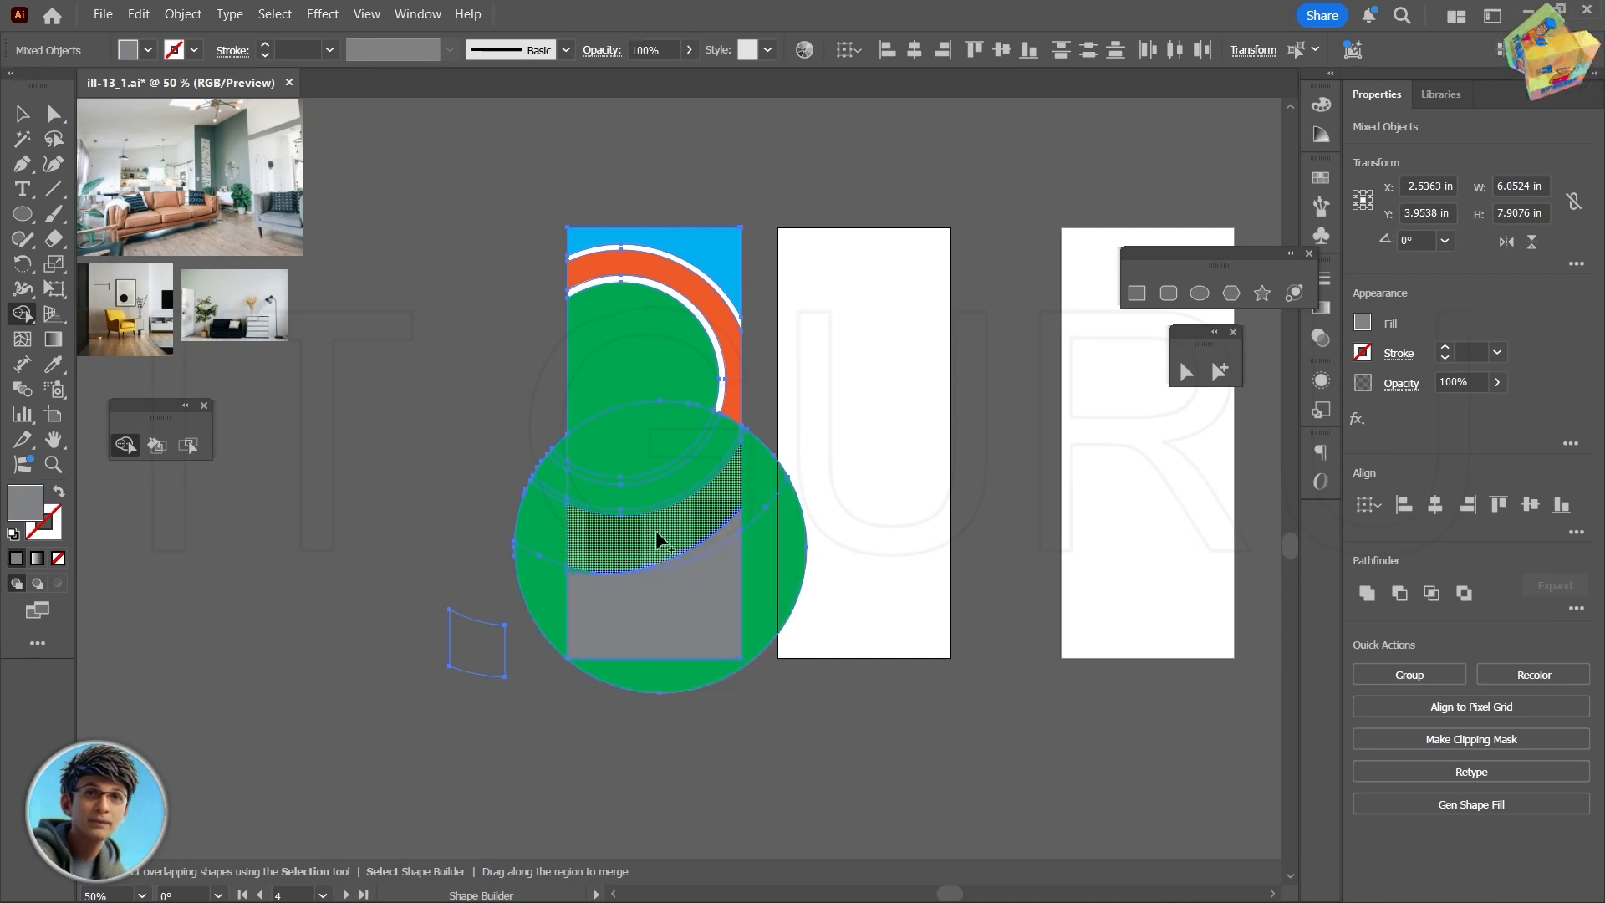
mouse_move(653, 535)
left_mouse_down()
mouse_move(702, 548)
mouse_move(742, 526)
mouse_move(719, 544)
left_mouse_up()
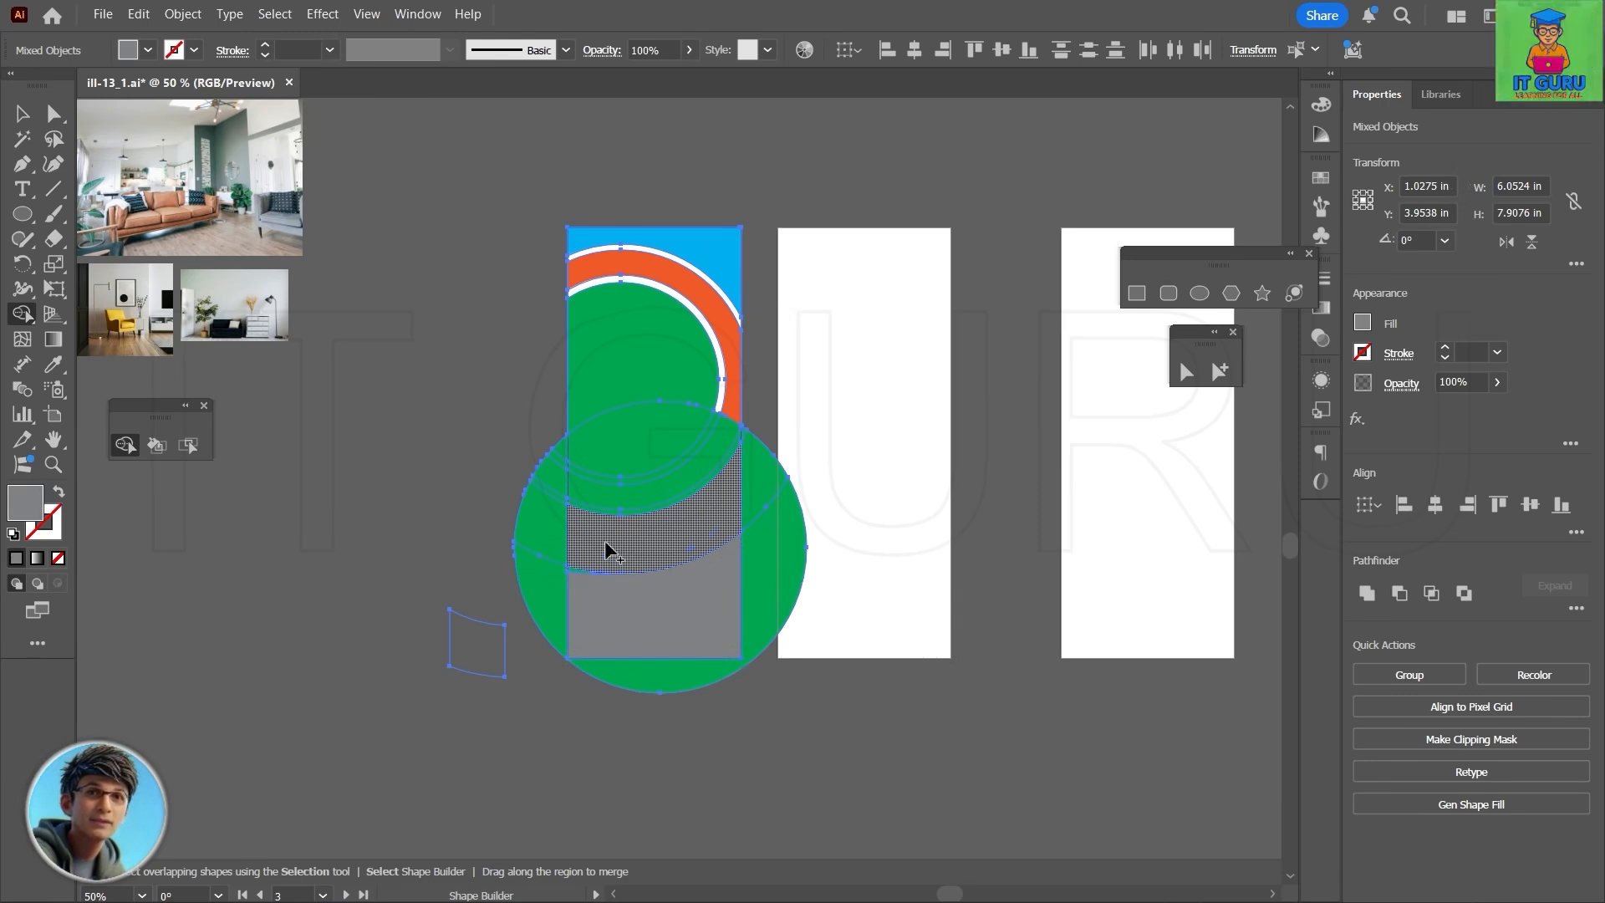
- Try to remove the large lower green circle's parts outside the card with the Shape Builder tool, and undo it
scroll(460, 516, "up", 1)
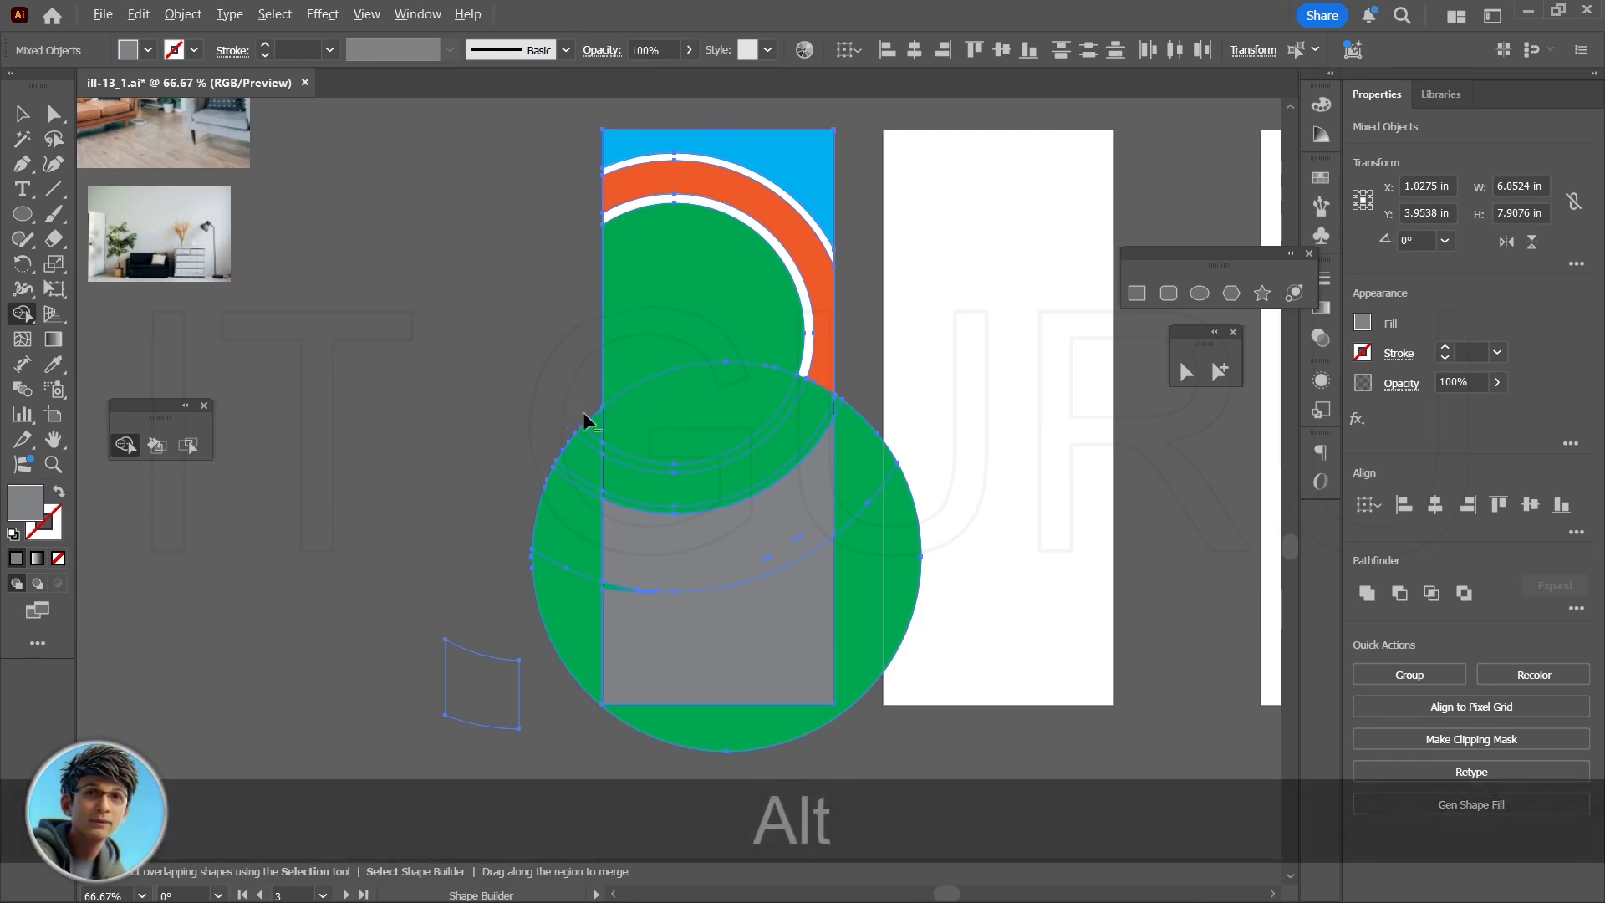
left_click_drag(590, 429, 570, 750)
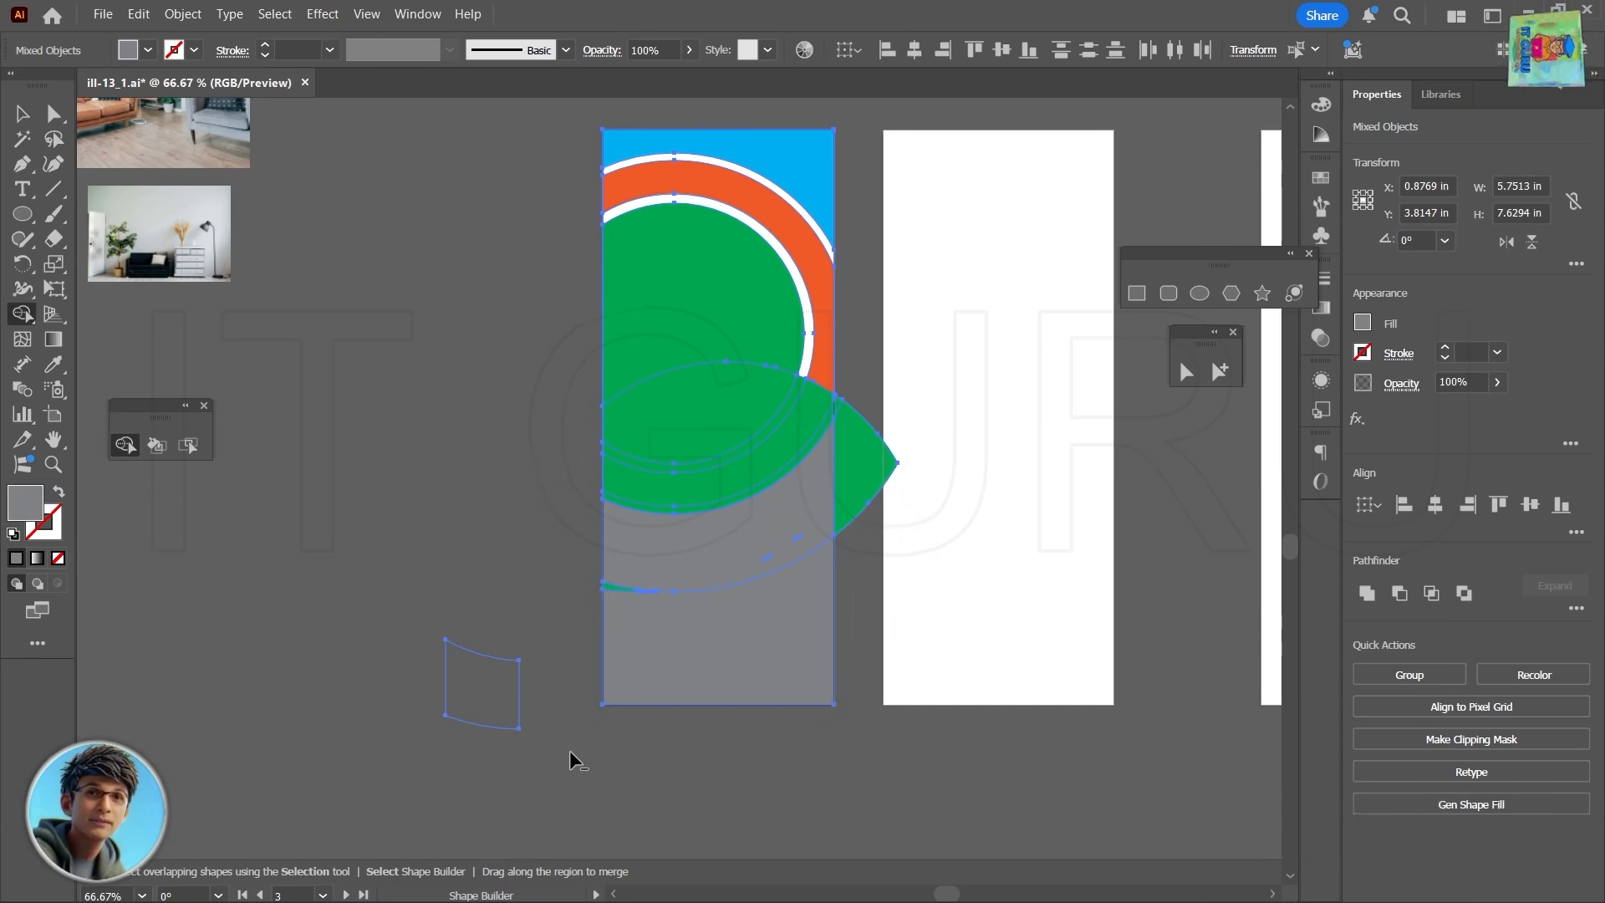
key("ctrl+z")
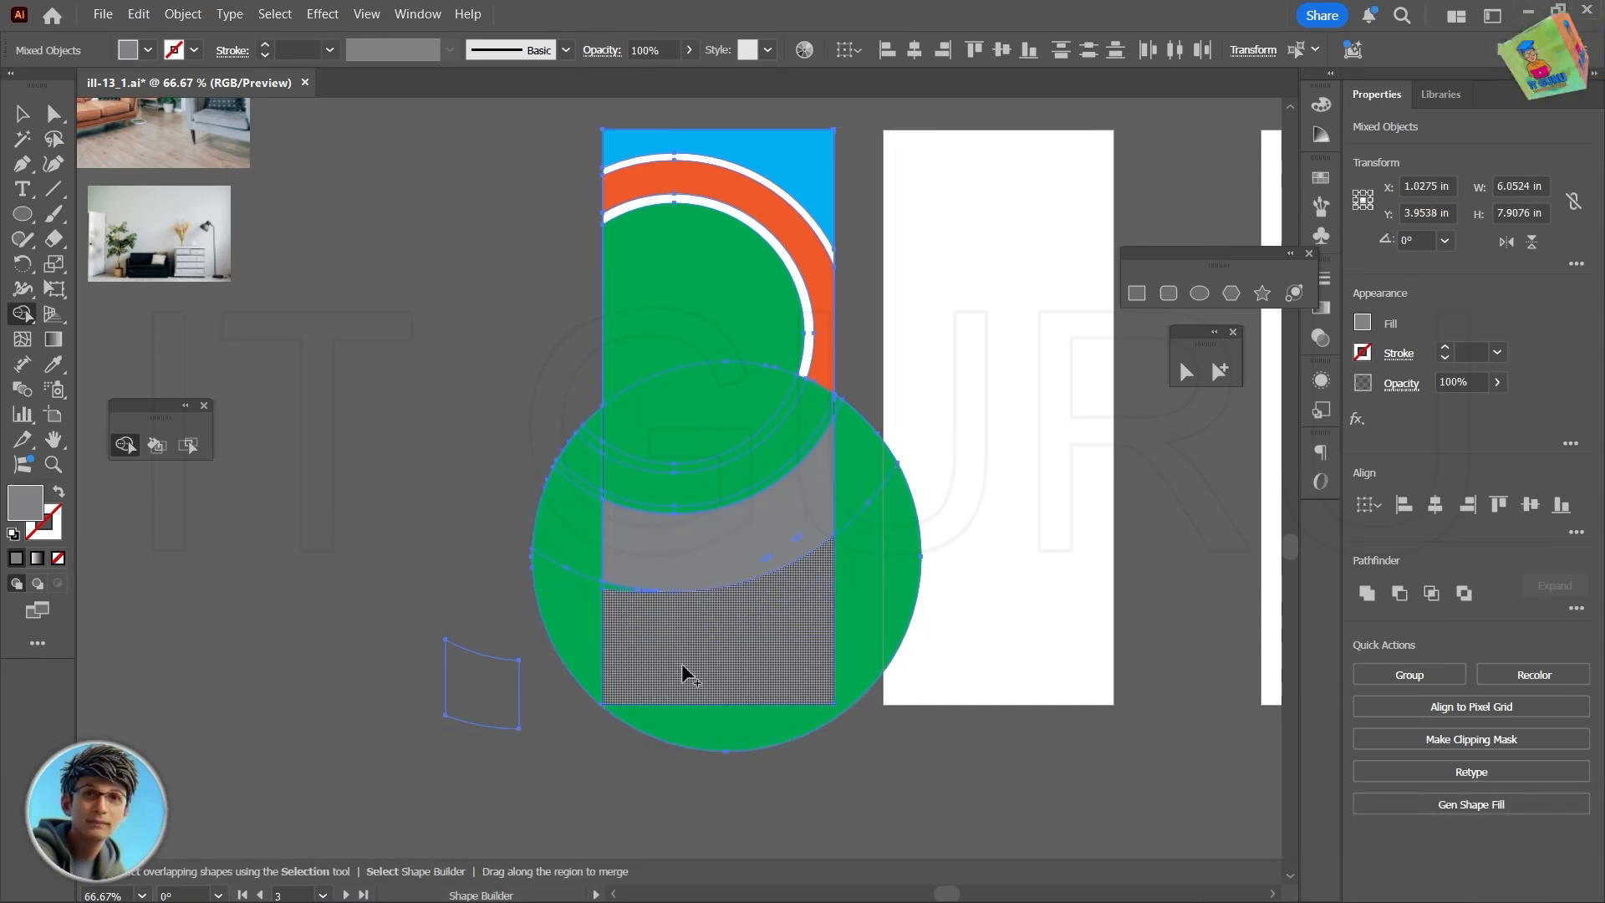
scroll(680, 669, "up", 2)
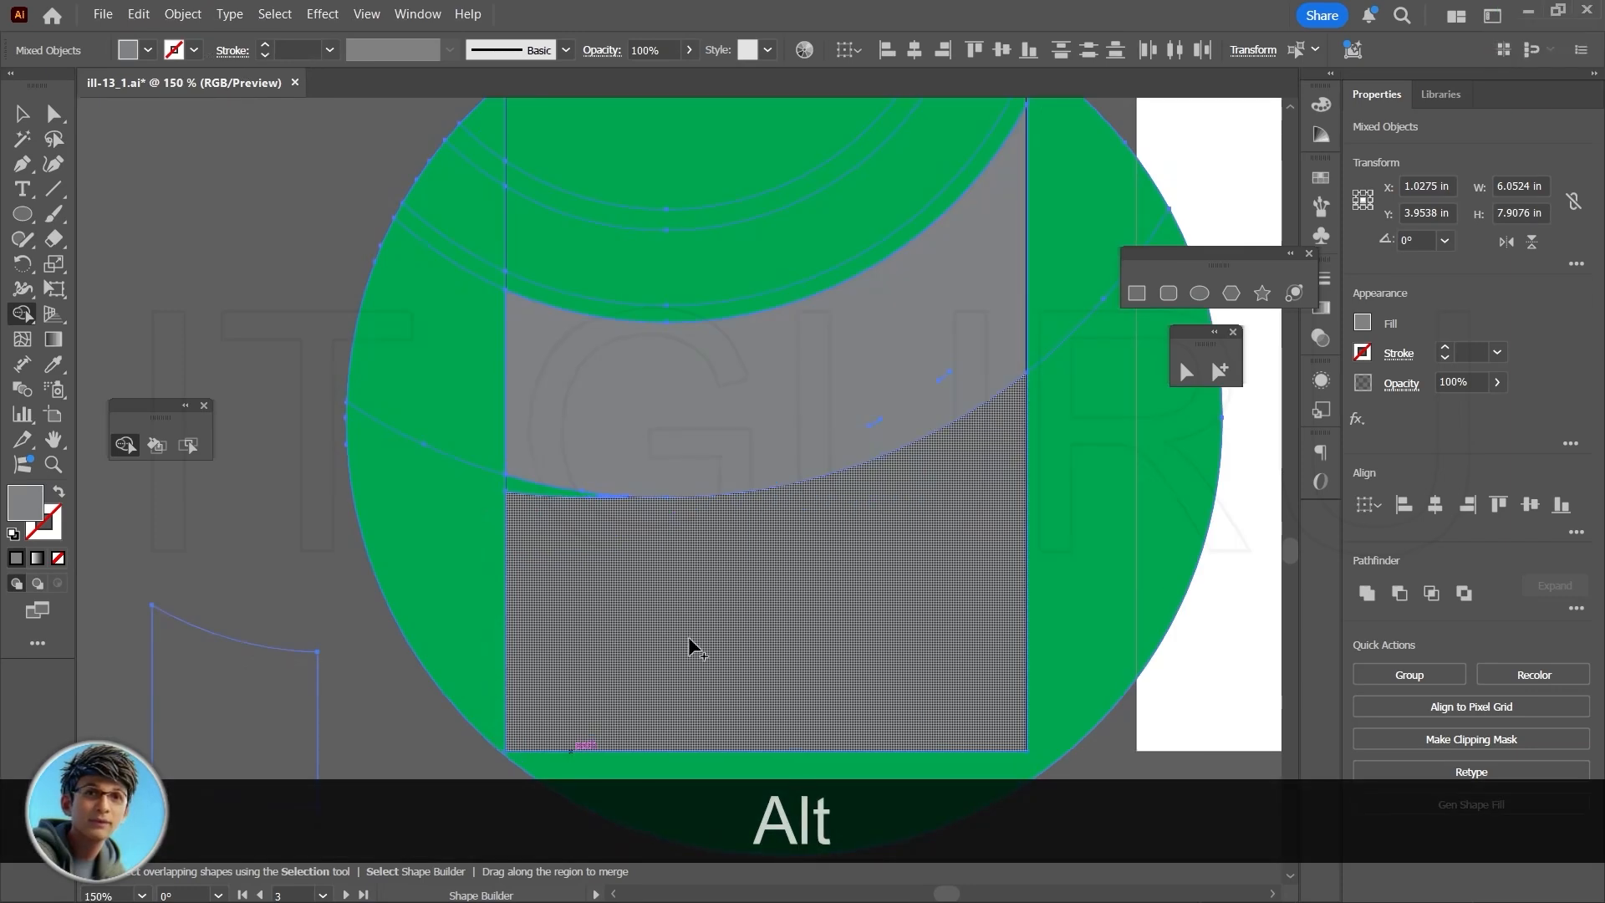
- With Shape Builder, merge the leftover green sliver into the card's gray bottom region and remove the large green circle's parts outside the card
mouse_move(691, 644)
left_mouse_down()
mouse_move(552, 541)
mouse_move(525, 498)
left_mouse_up()
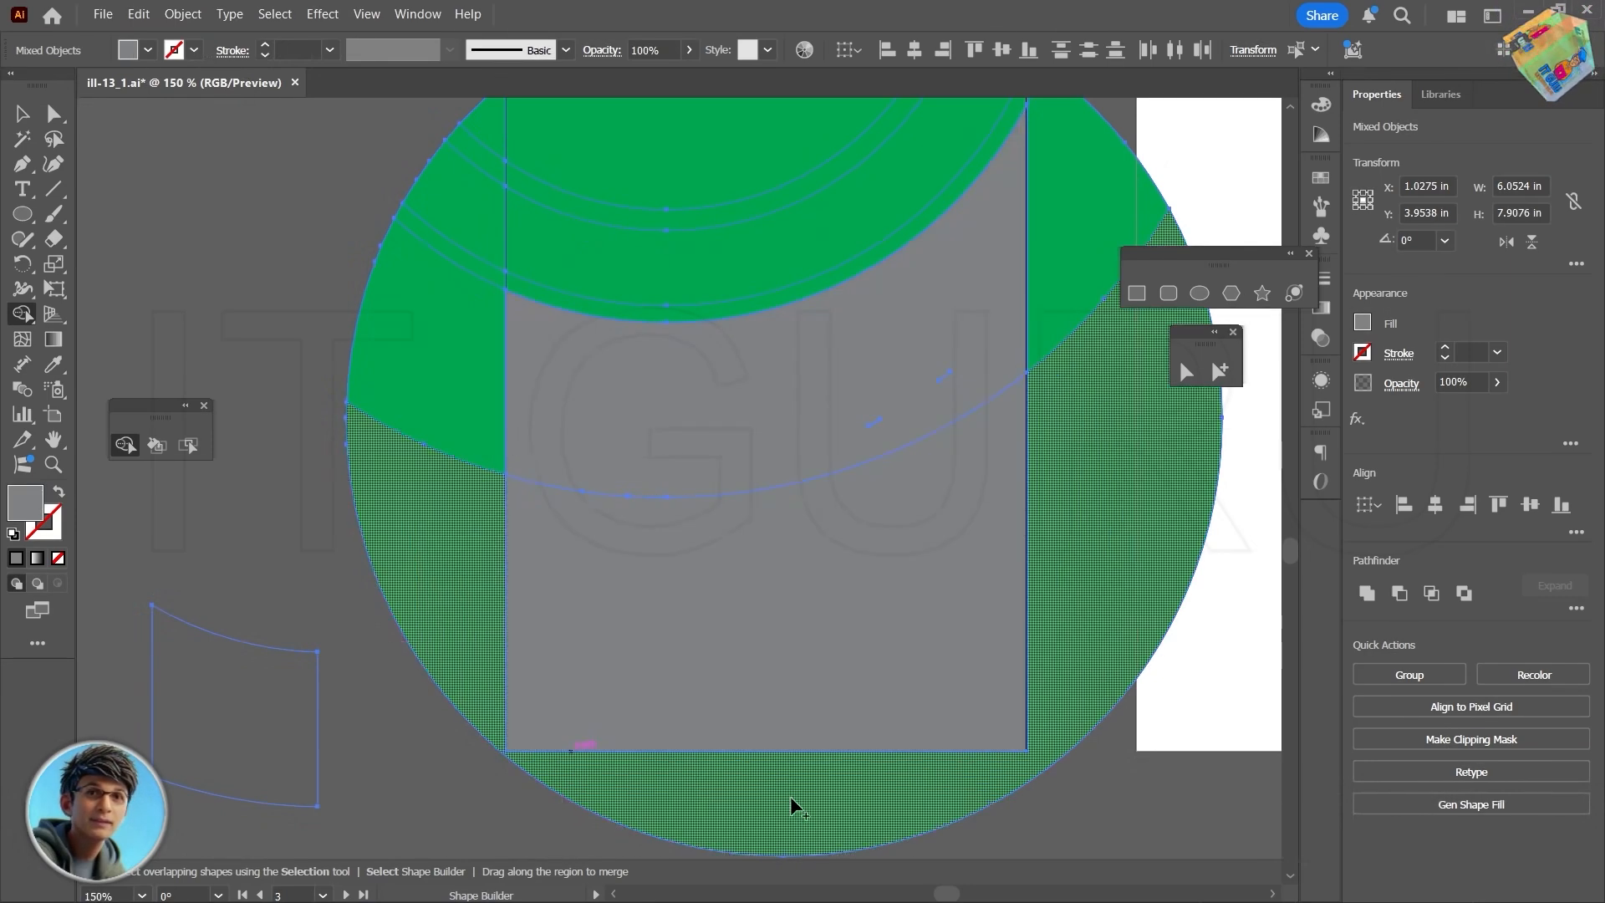
scroll(759, 735, "down", 1)
mouse_move(433, 603)
left_mouse_down()
mouse_move(371, 416)
mouse_move(375, 485)
mouse_move(490, 523)
left_mouse_up()
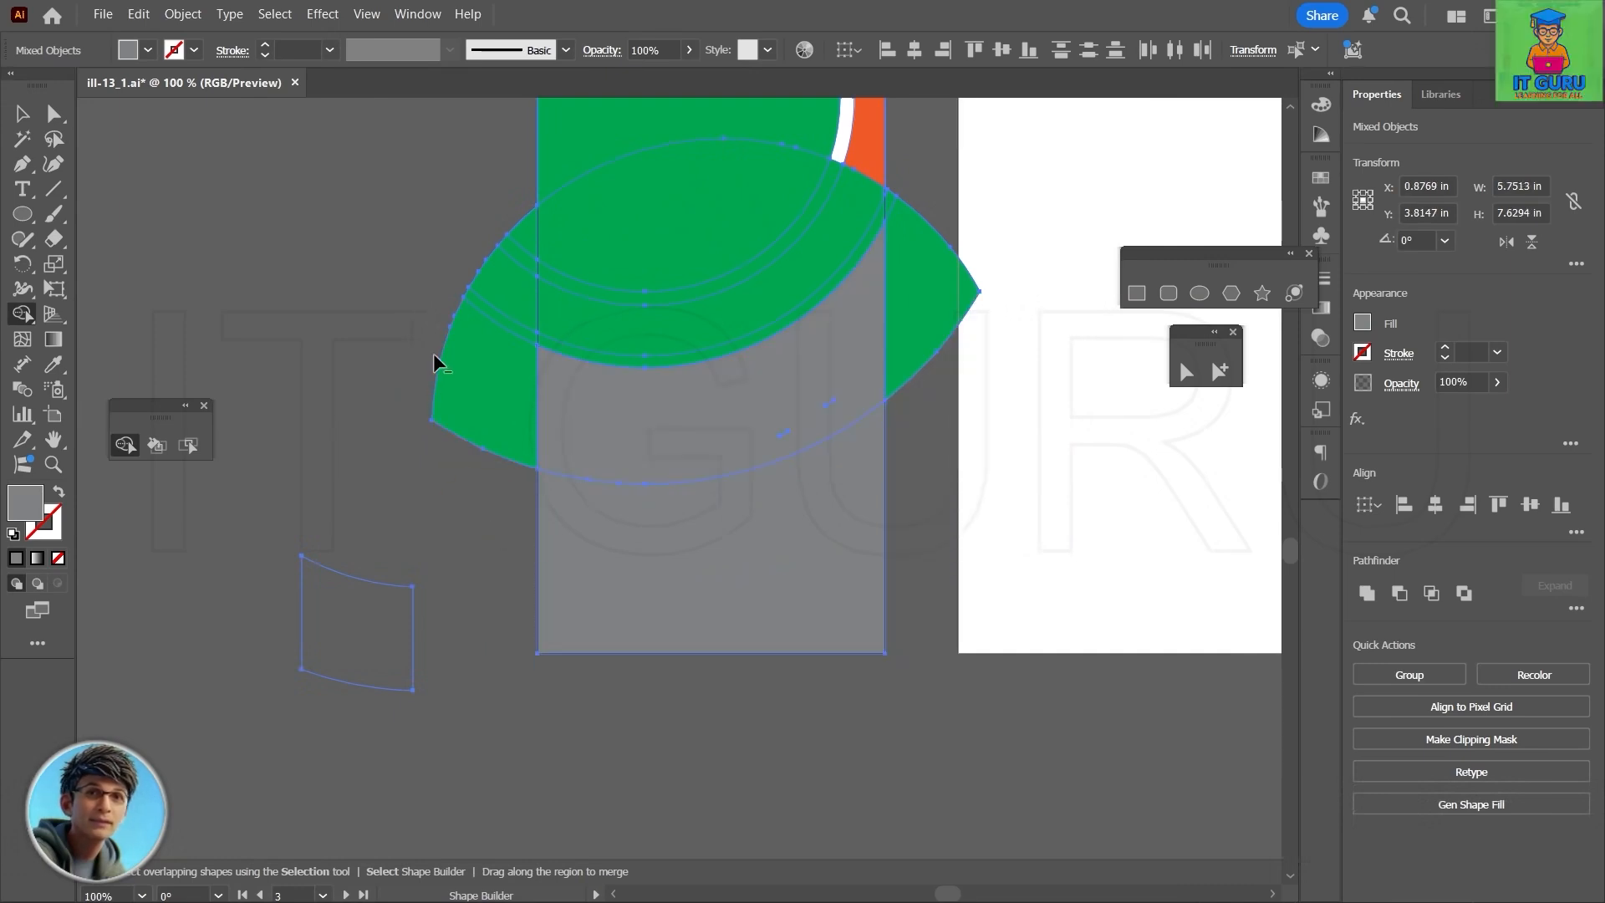
left_click(484, 400, "alt")
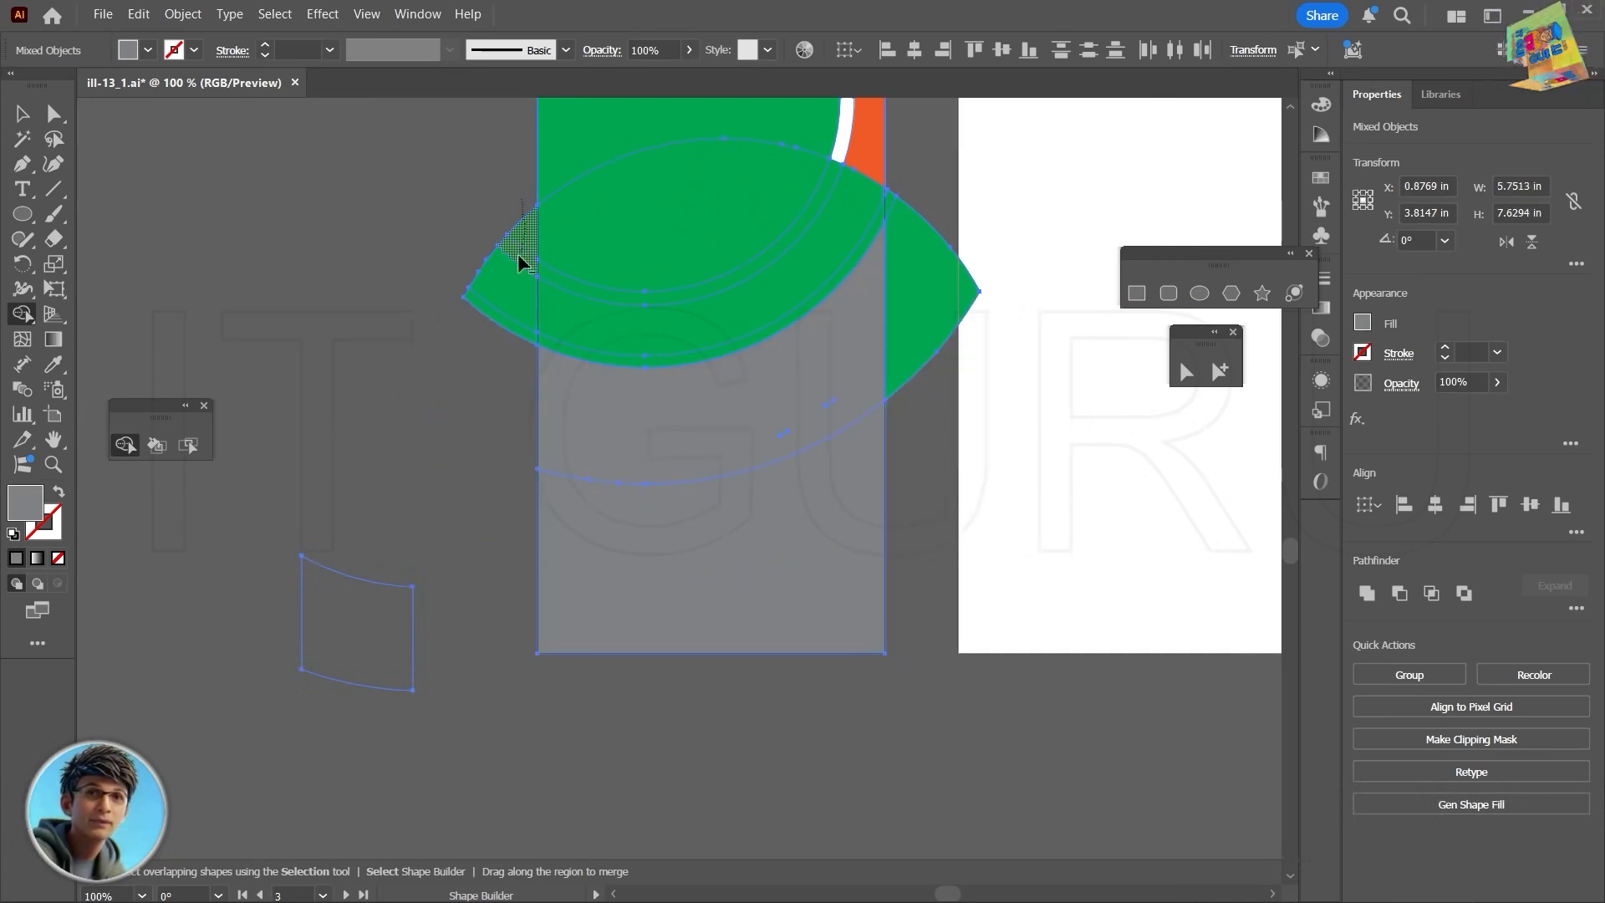
left_click_drag(522, 200, 468, 381)
left_click(915, 197, "alt")
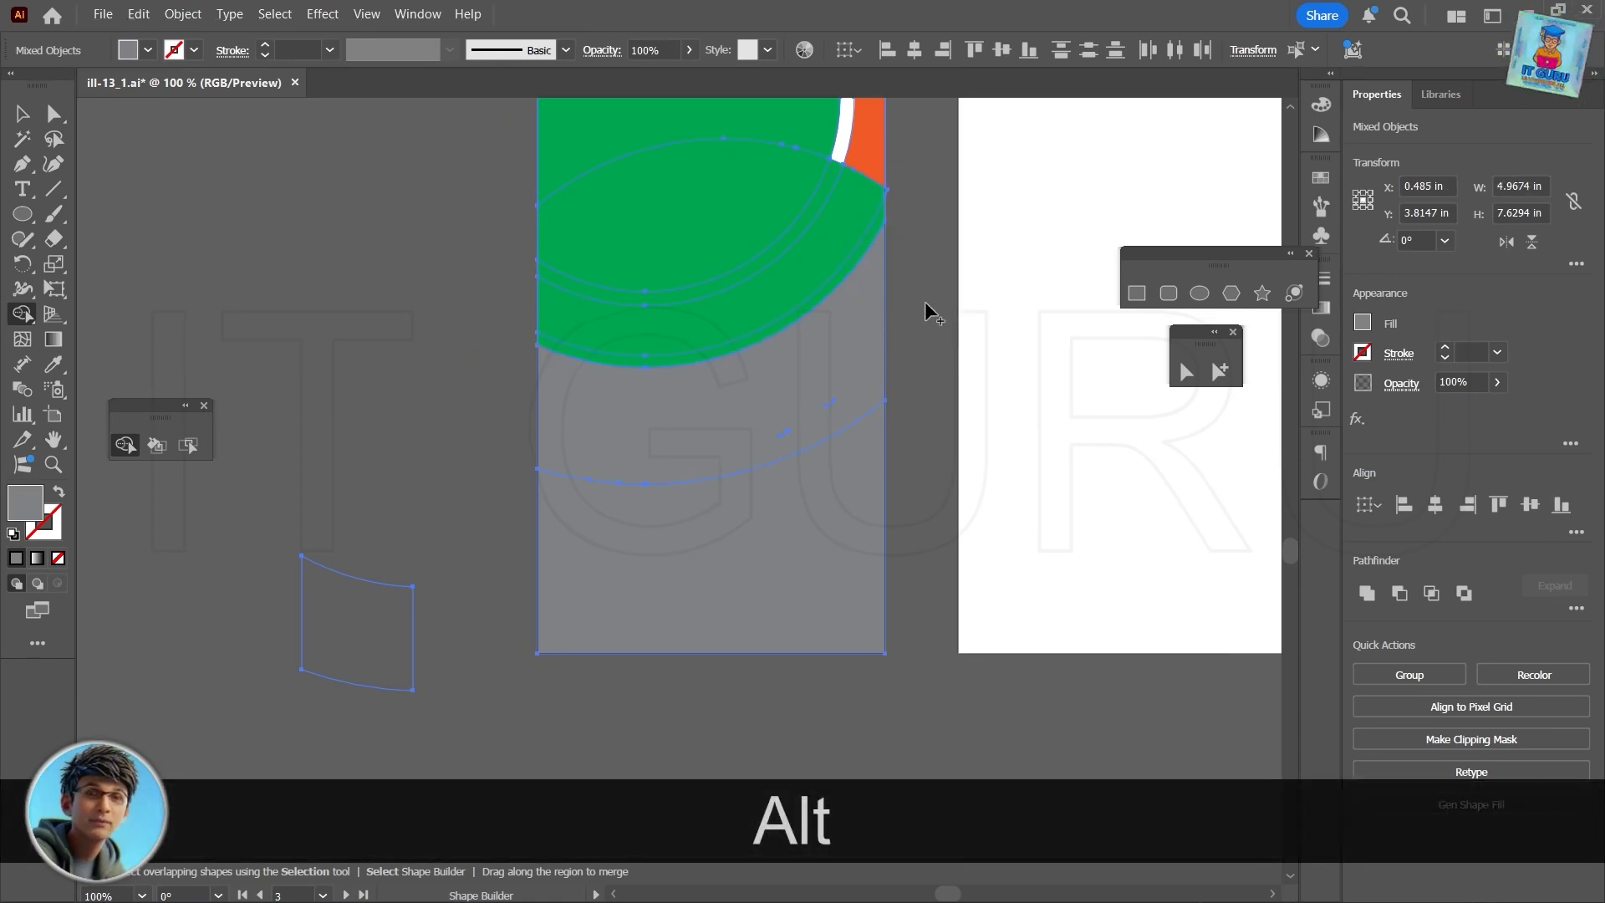
- Merge the overlapping regions of the innermost circle into one gray piece, and do the same for the thin ring around it
scroll(924, 301, "up", 3)
scroll(924, 301, "up", 6)
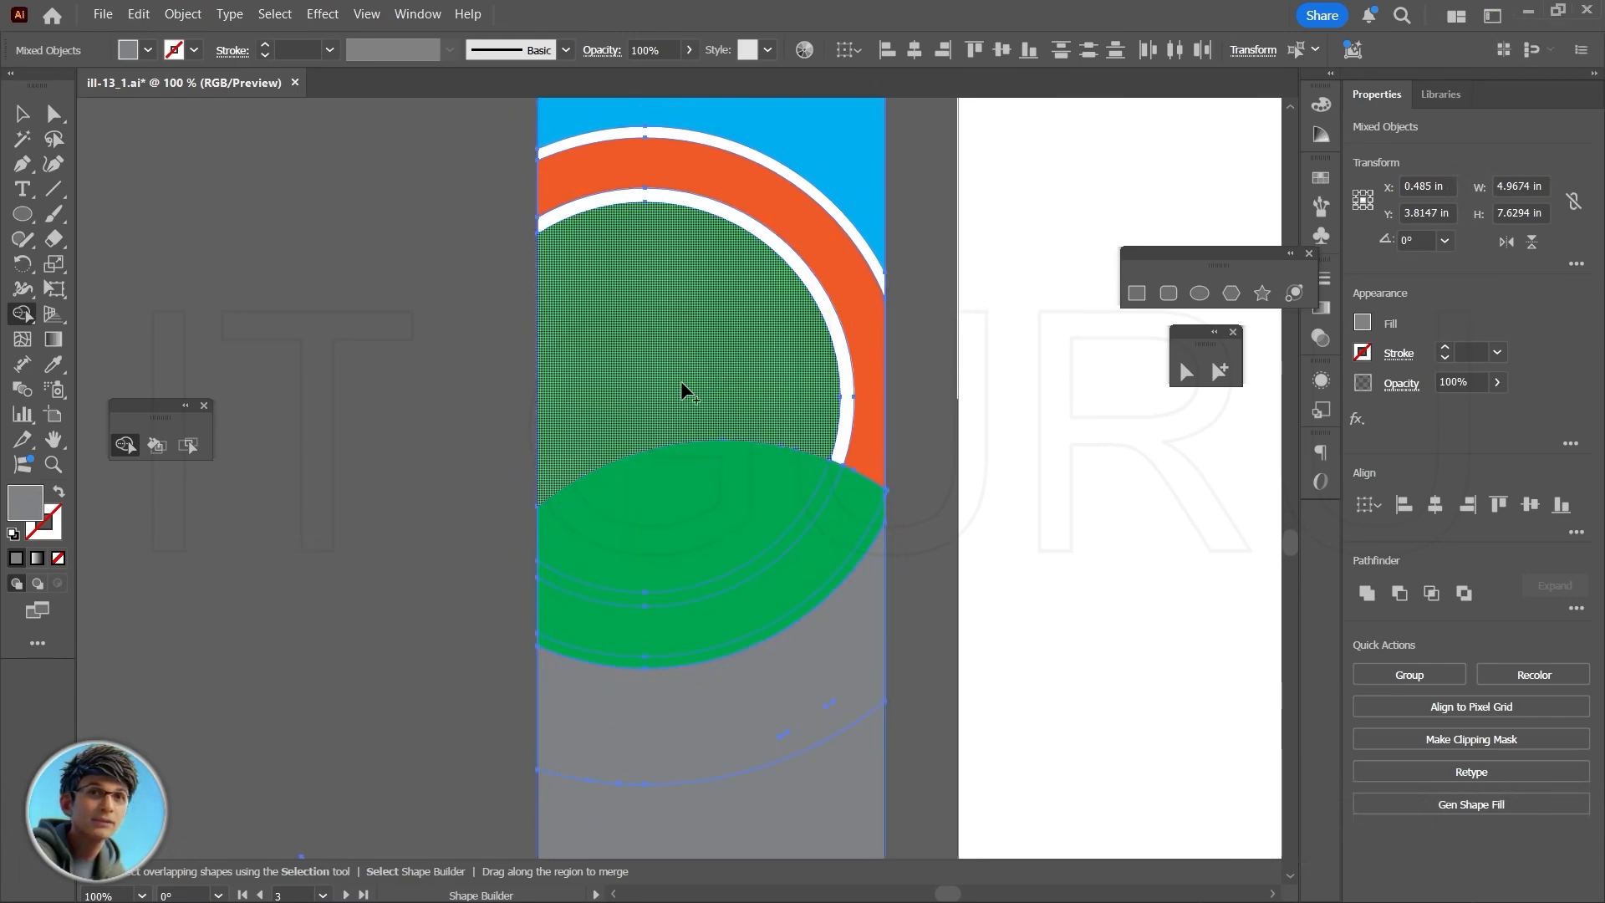
left_click_drag(682, 409, 681, 529)
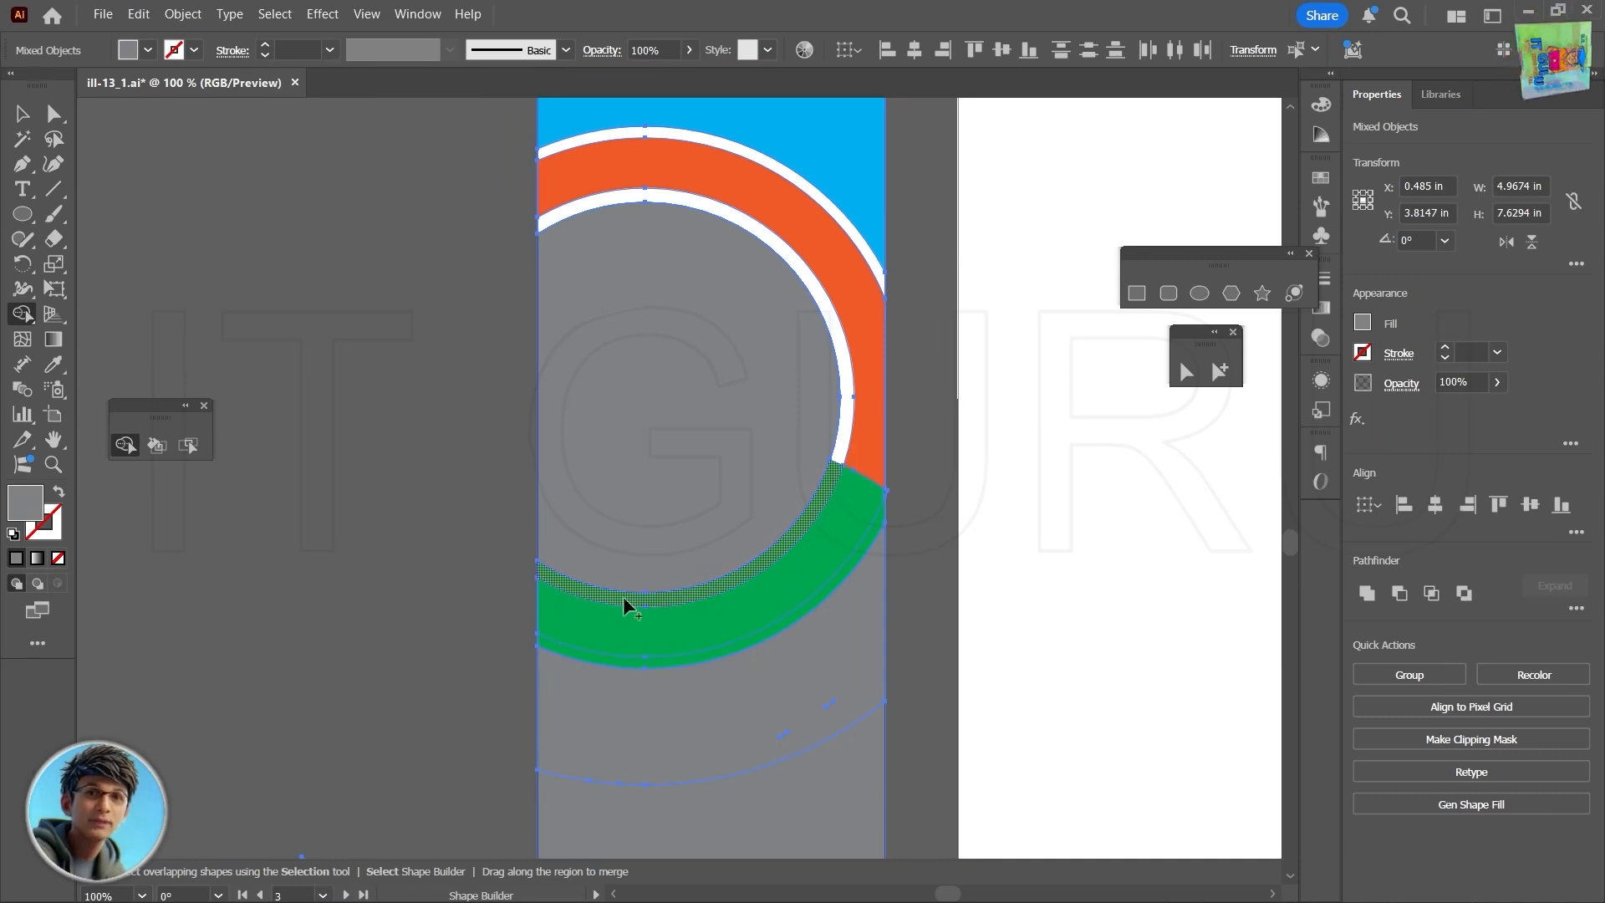
left_click(838, 453)
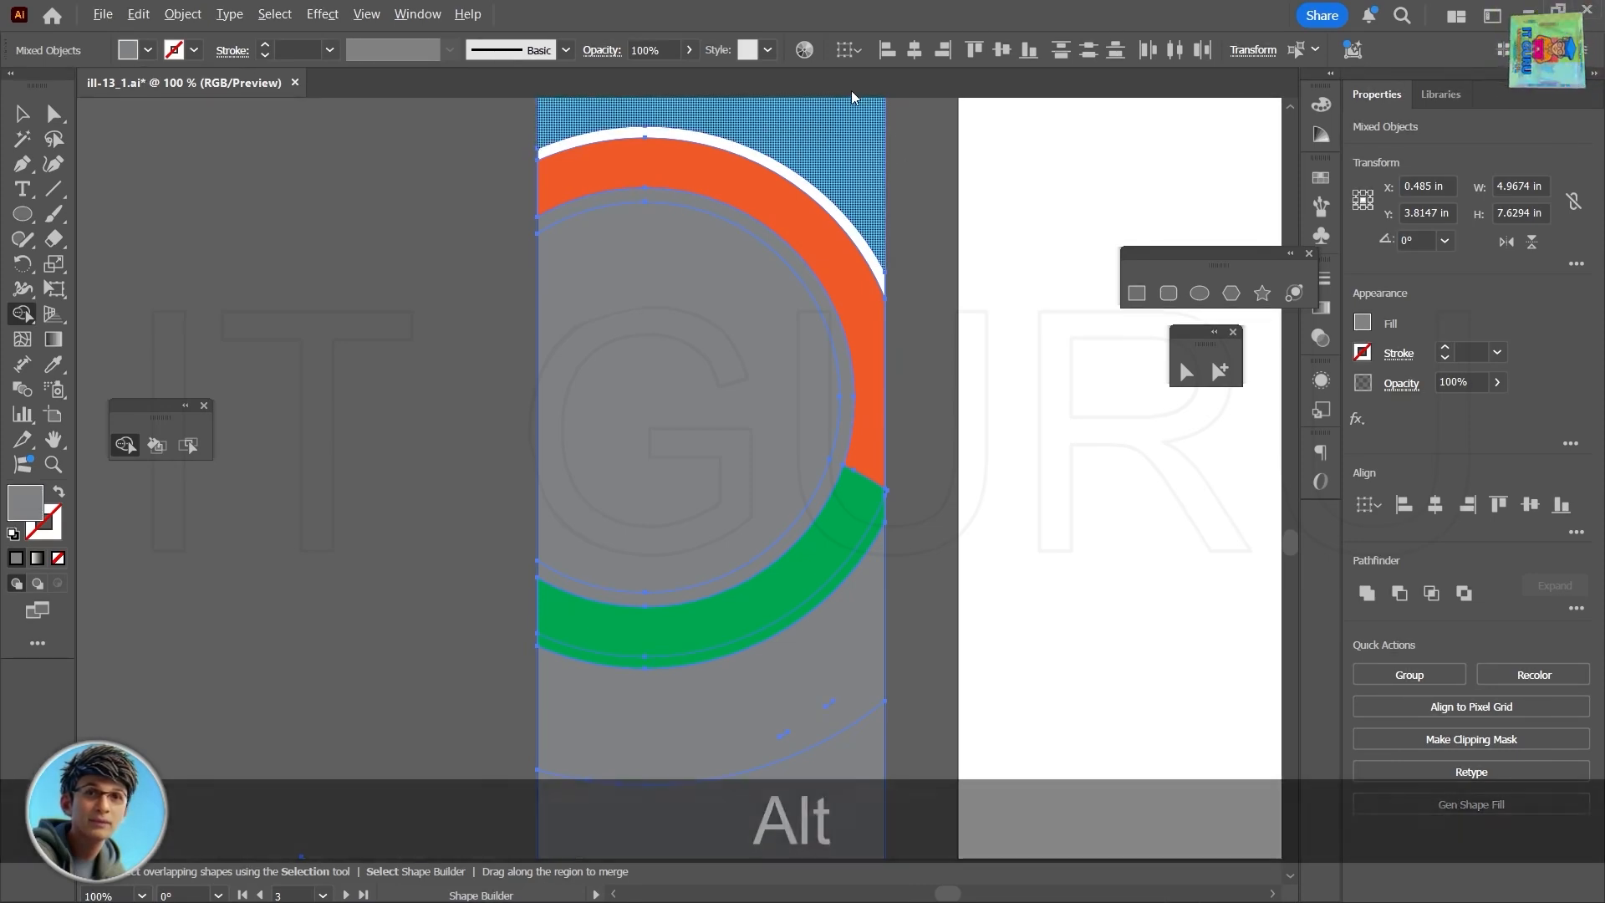
- Remove the blue header area and the thin white arc above the orange ring, and extract the thin outer green band as a gray piece
mouse_move(851, 90)
left_mouse_down()
mouse_move(848, 121)
mouse_move(909, 168)
left_mouse_up()
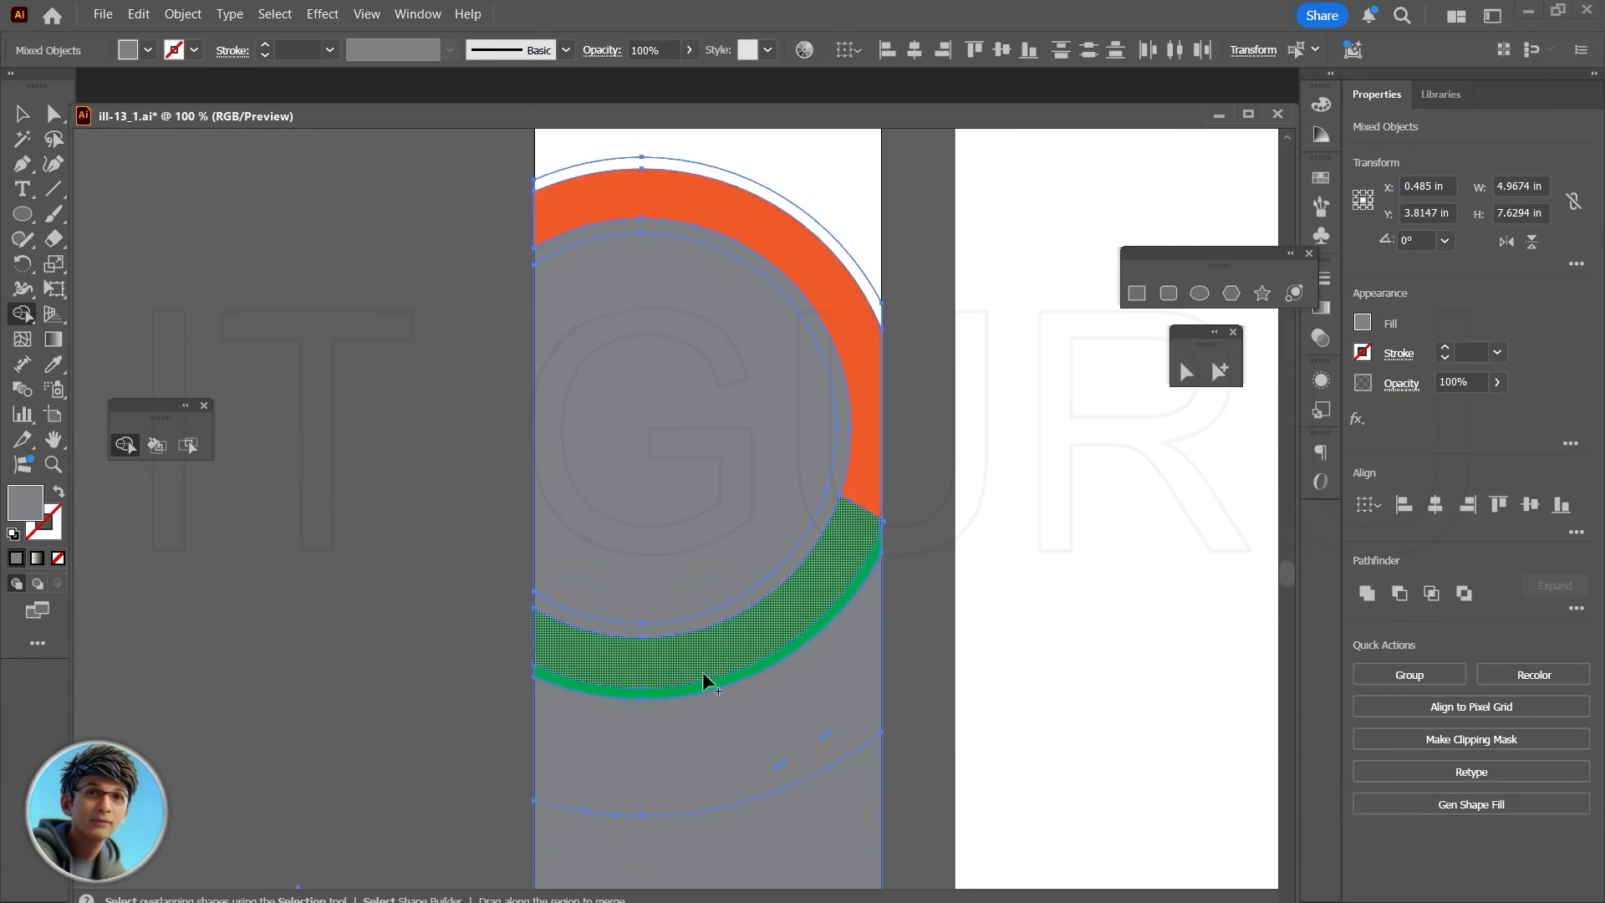
left_click(764, 661)
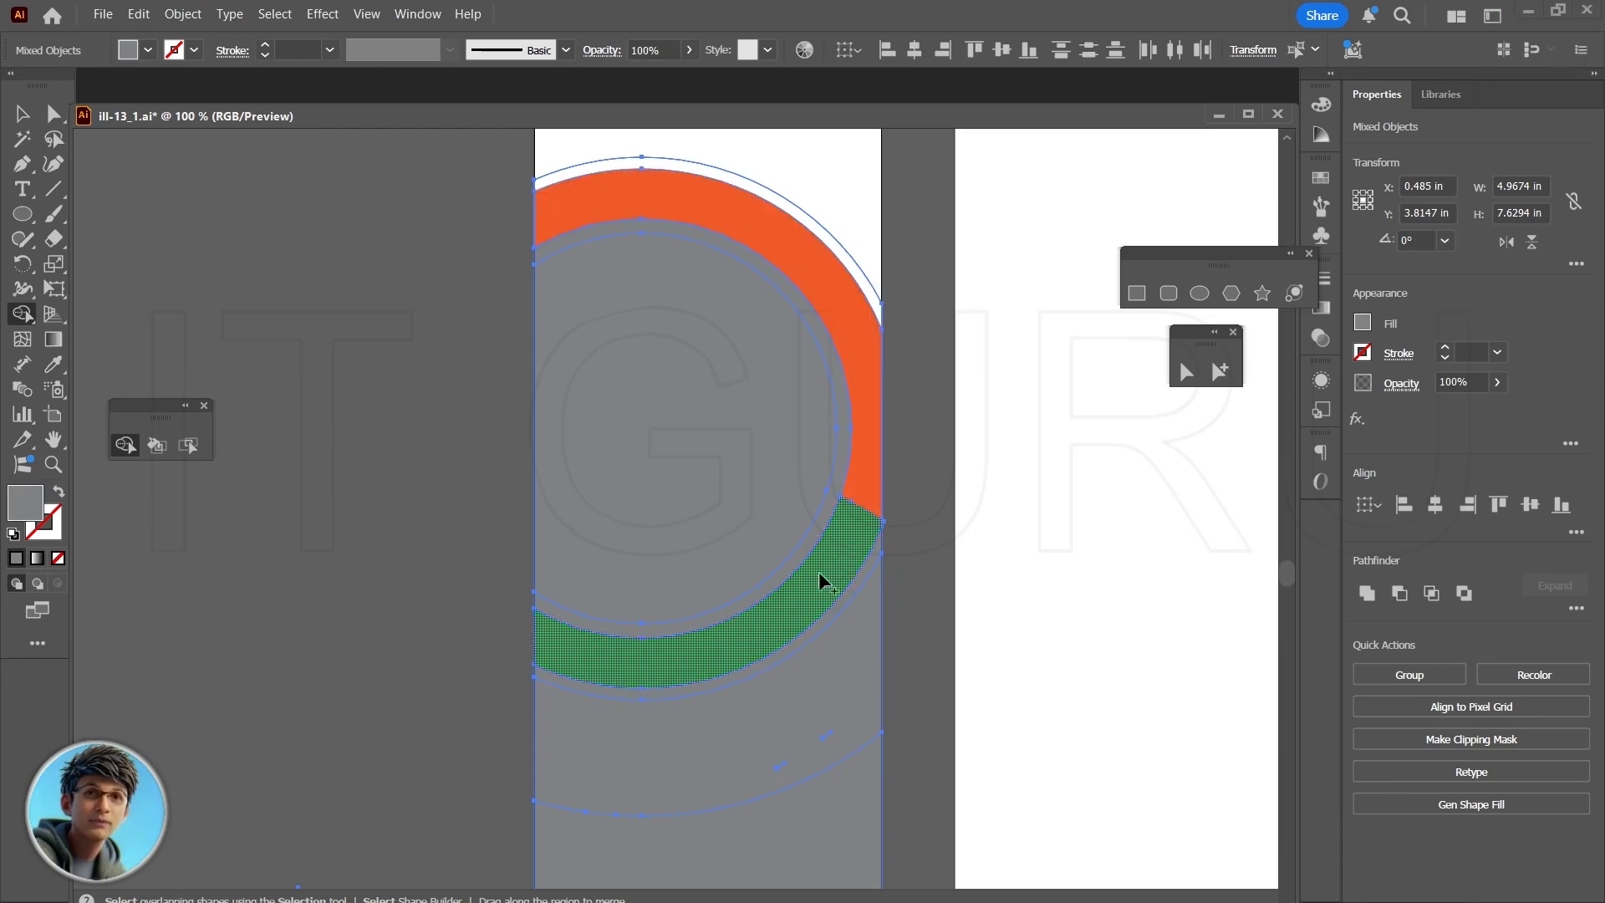
left_click(821, 516)
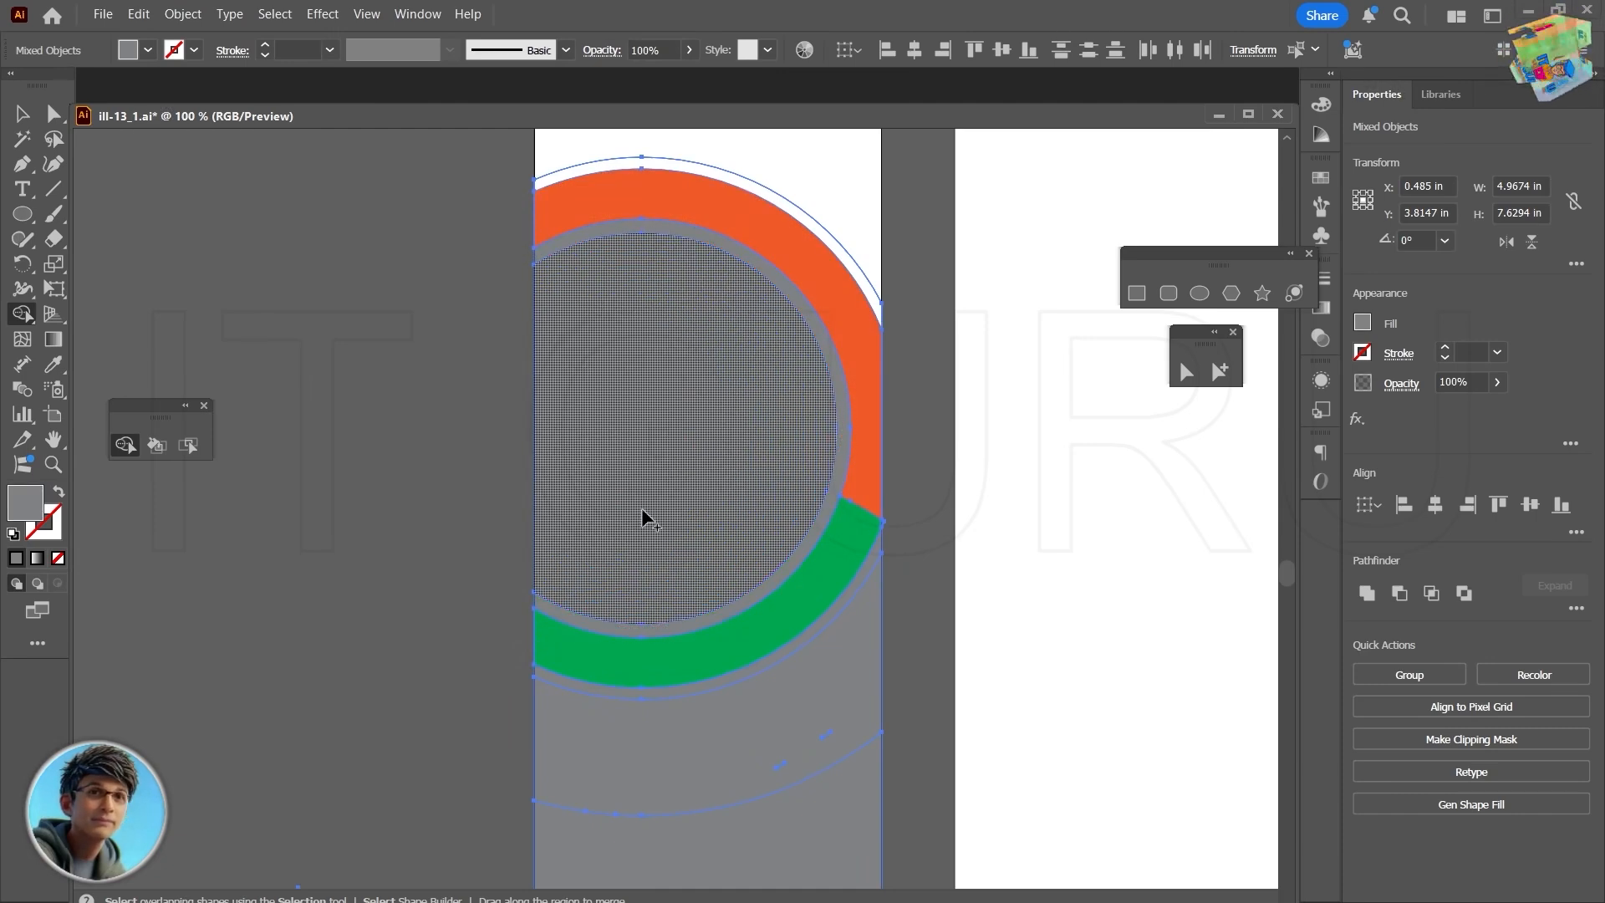
left_click(661, 439)
scroll(660, 437, "down", 4)
scroll(639, 513, "up", 2)
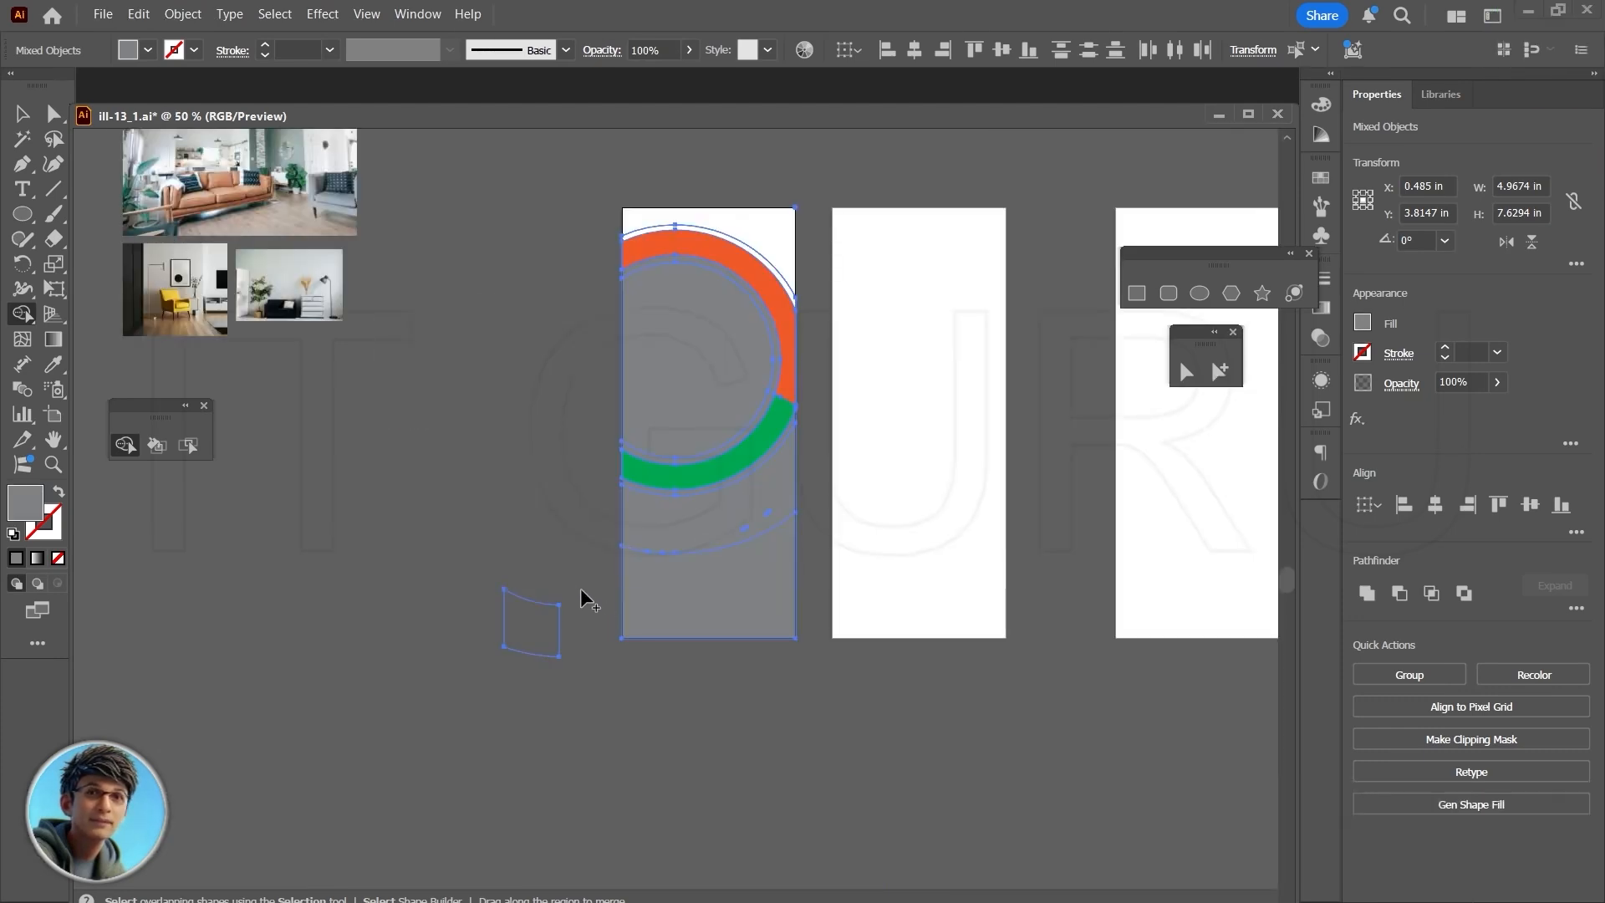
- Fill the gray region at the bottom of the card with the purple swatch
key("v")
left_click(715, 592)
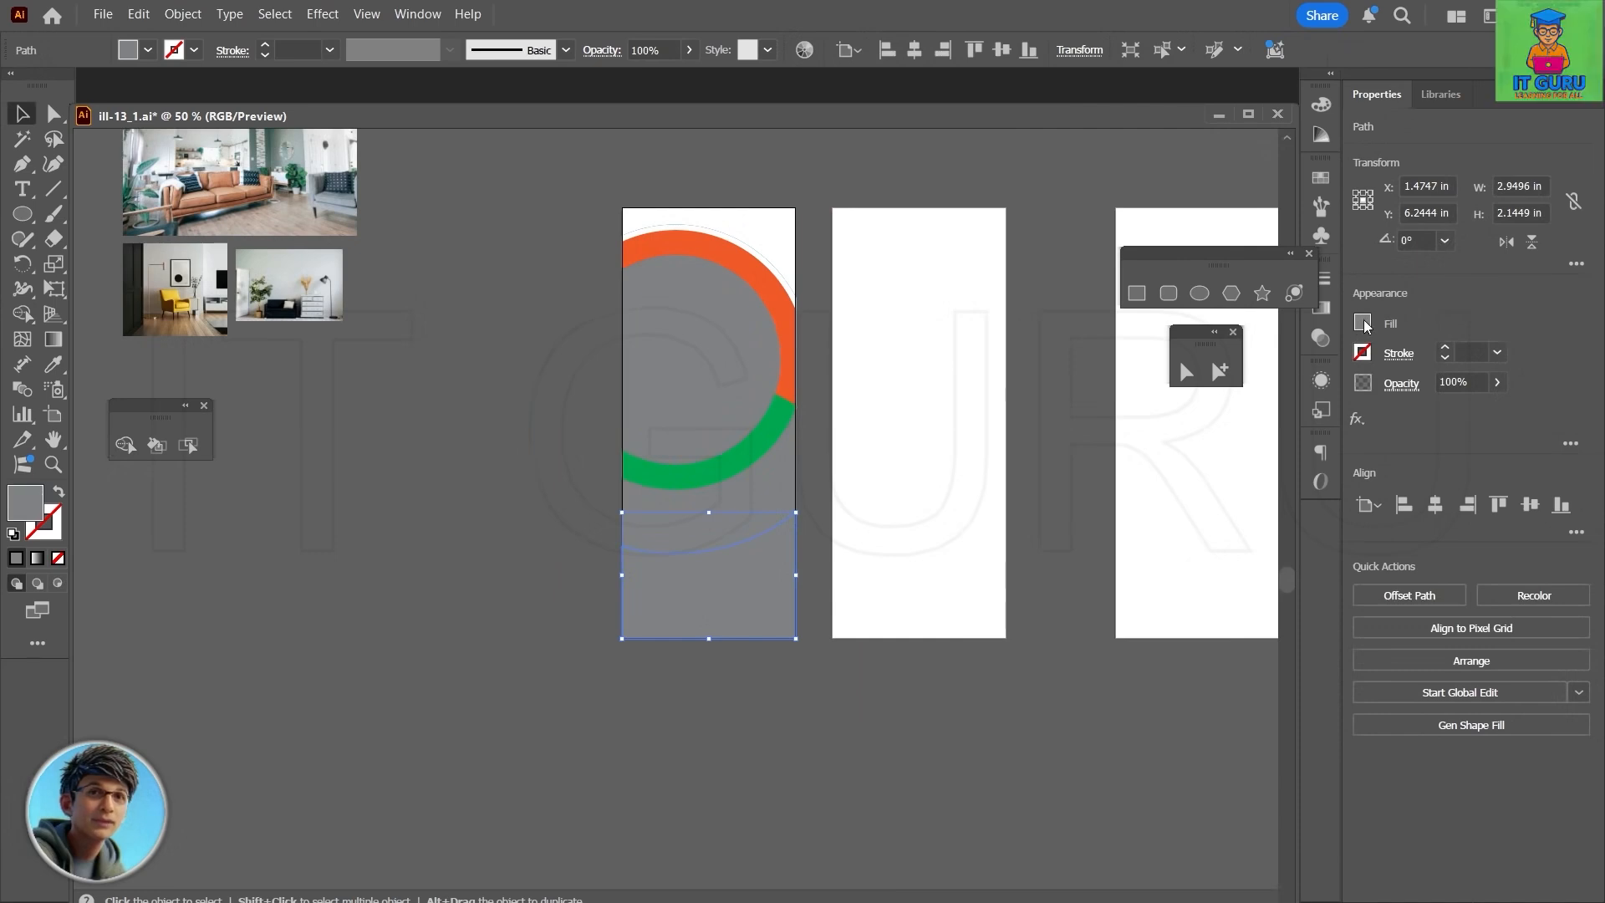
left_click(1362, 324)
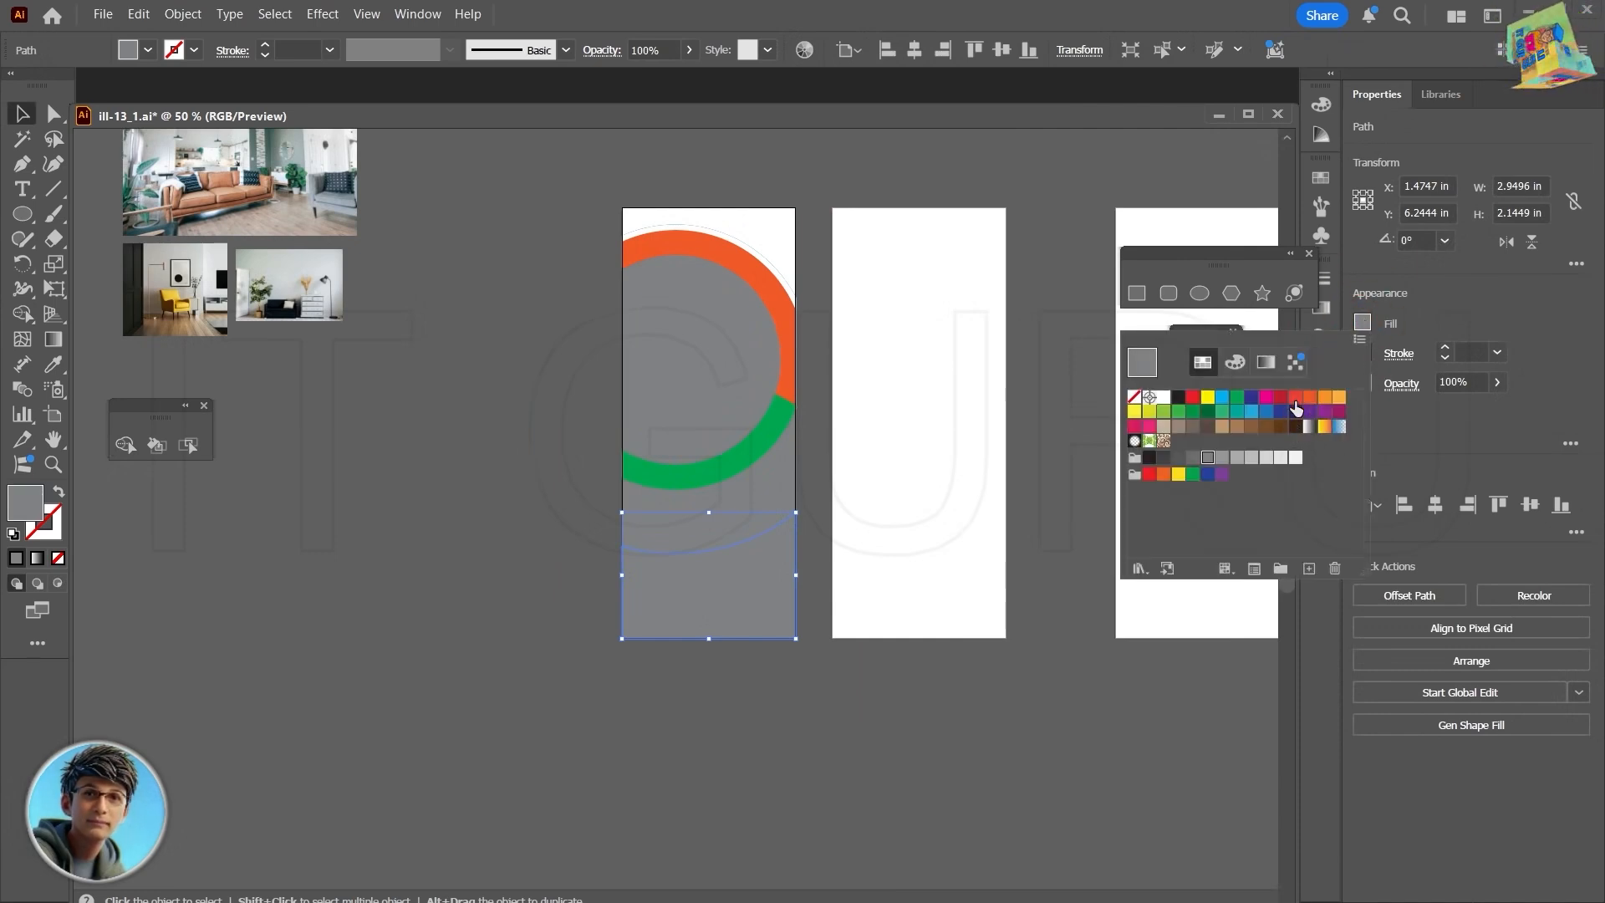
left_click(1309, 414)
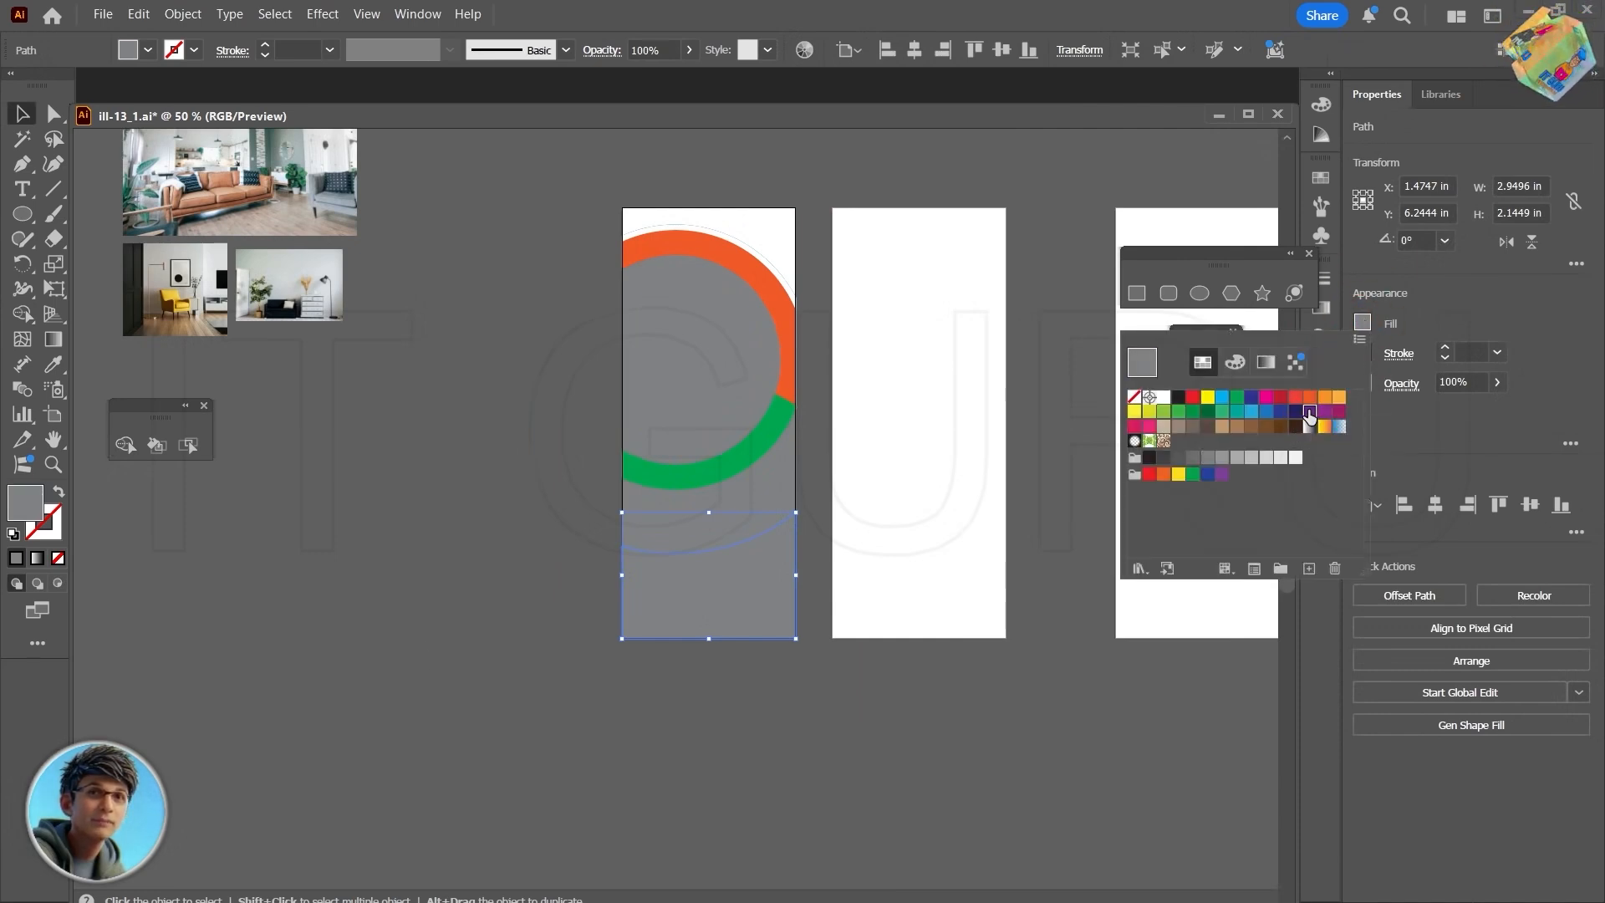
left_click(759, 490)
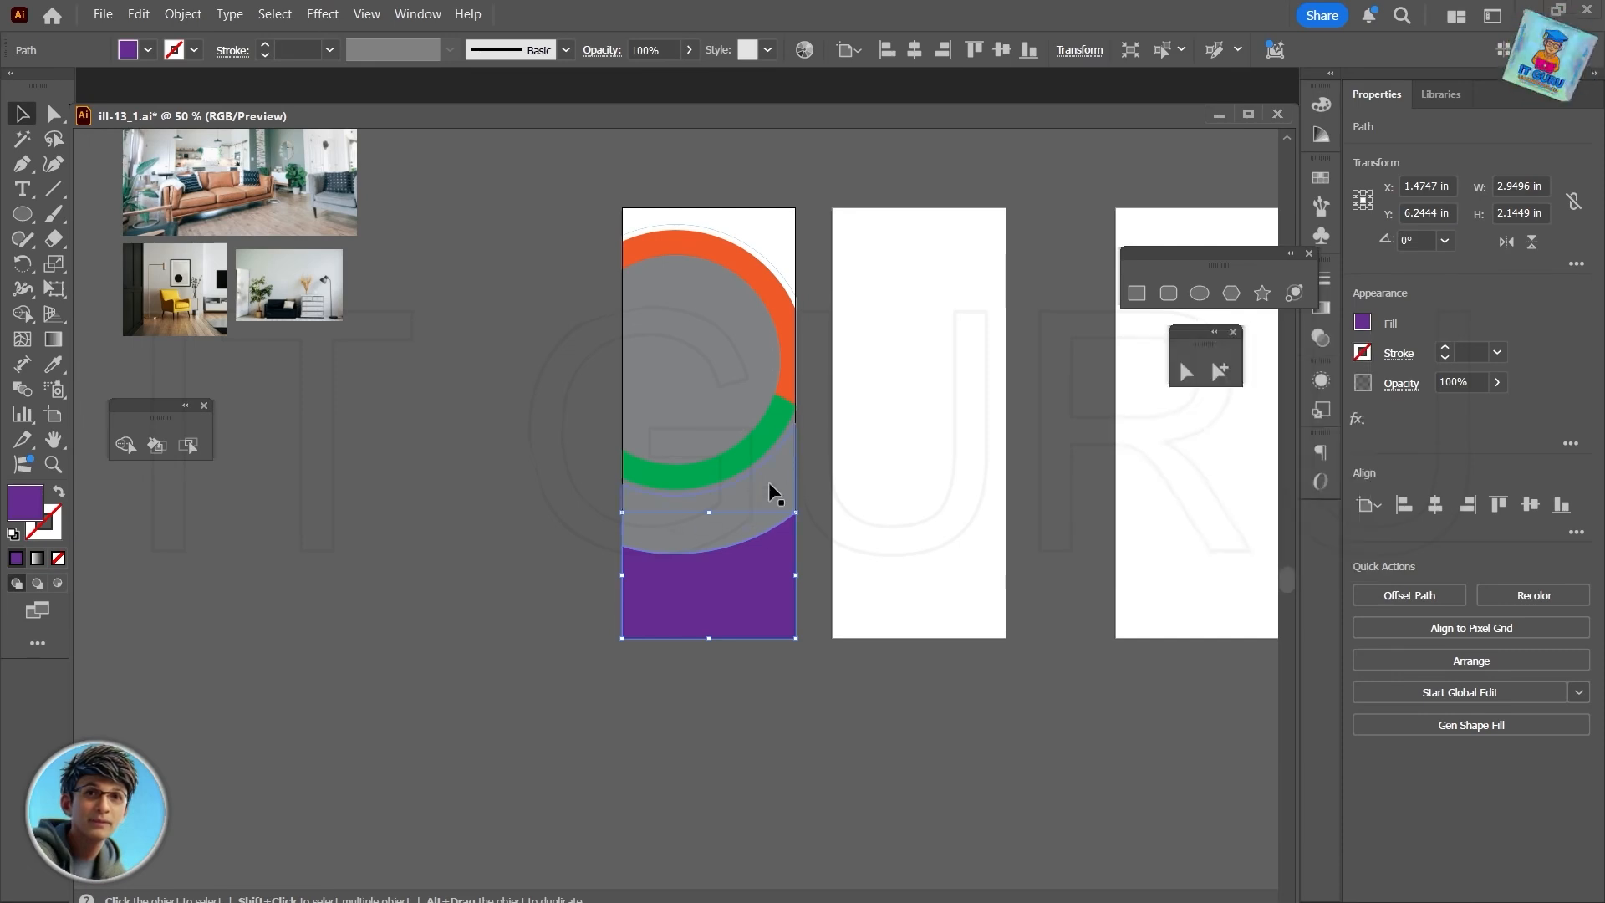
left_click(412, 533)
- Fill the gray crescent between the green band and the purple area with magenta pink
left_click(727, 503)
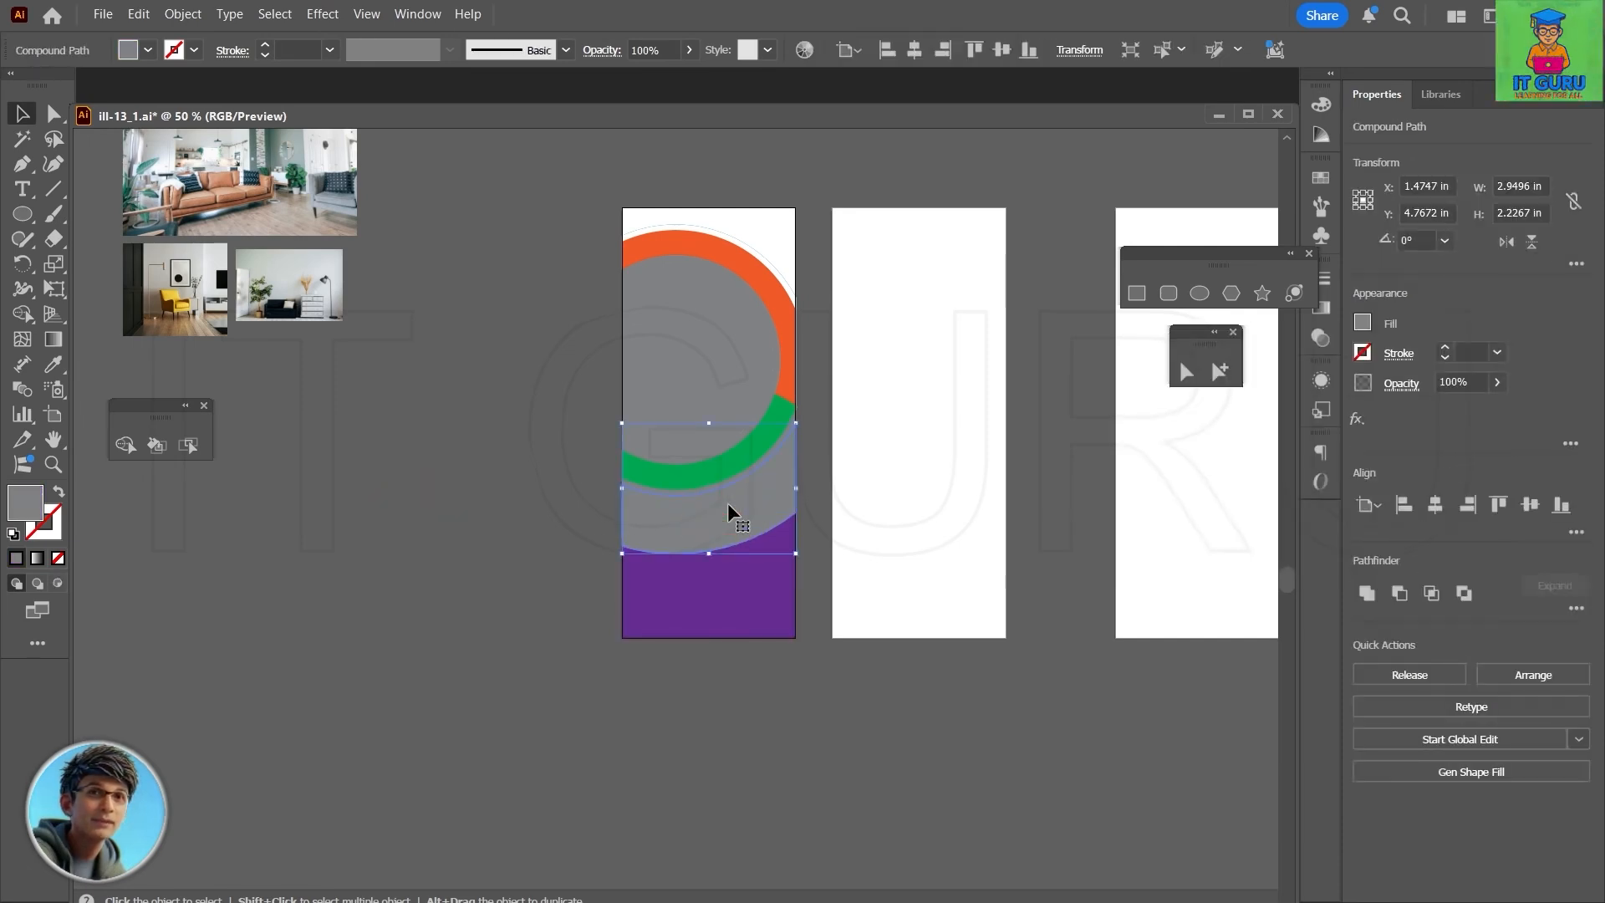
left_click(1363, 323)
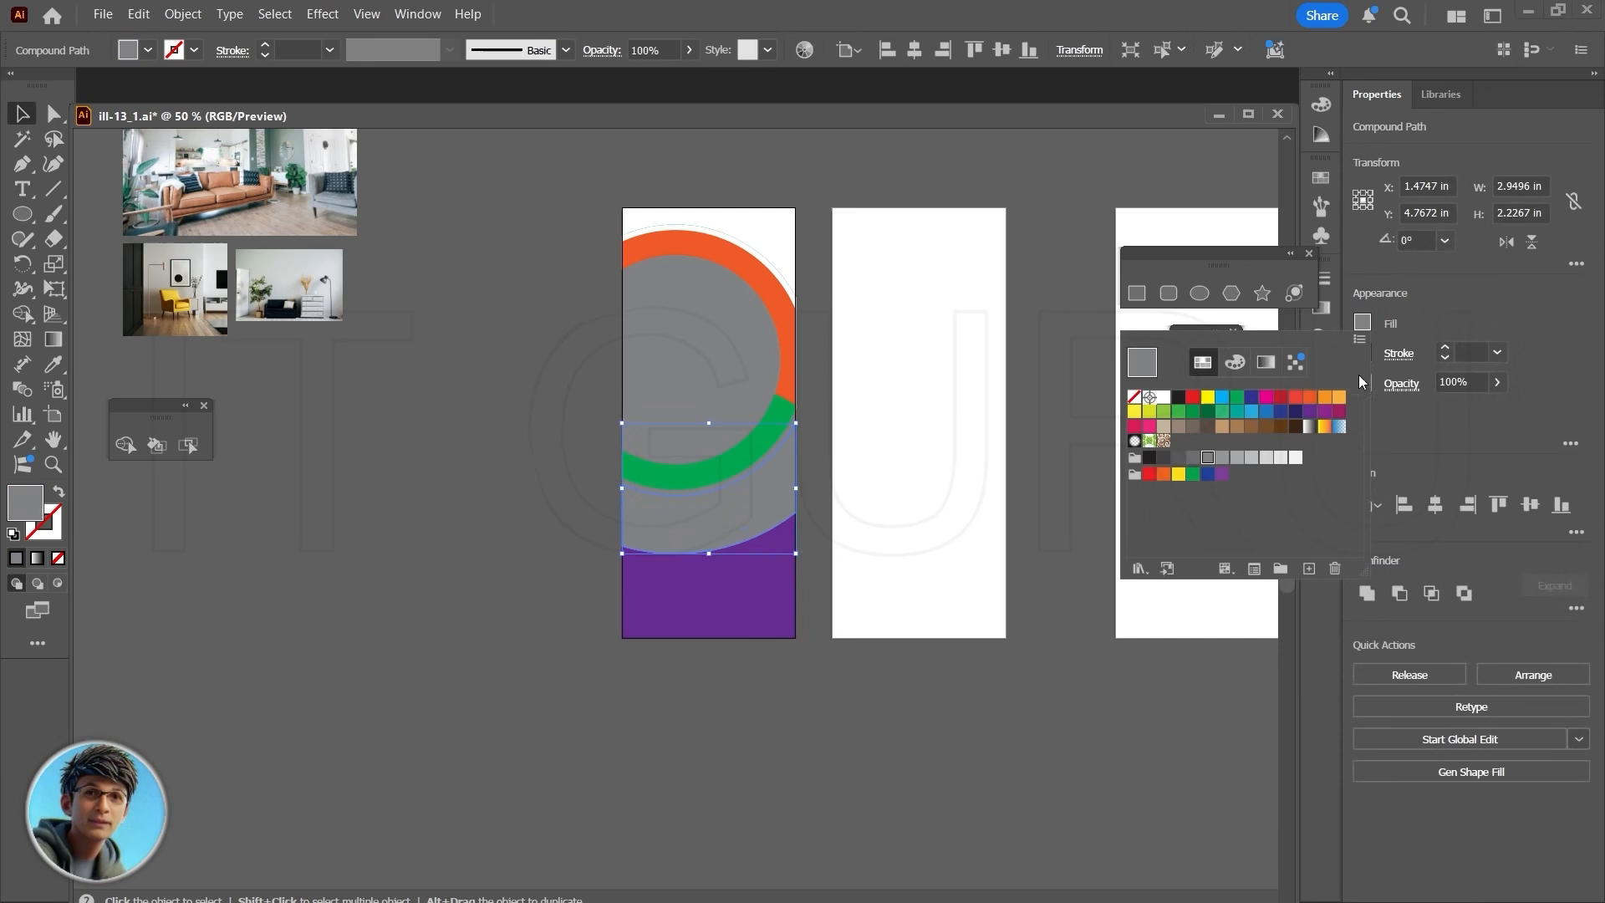
left_click(1266, 399)
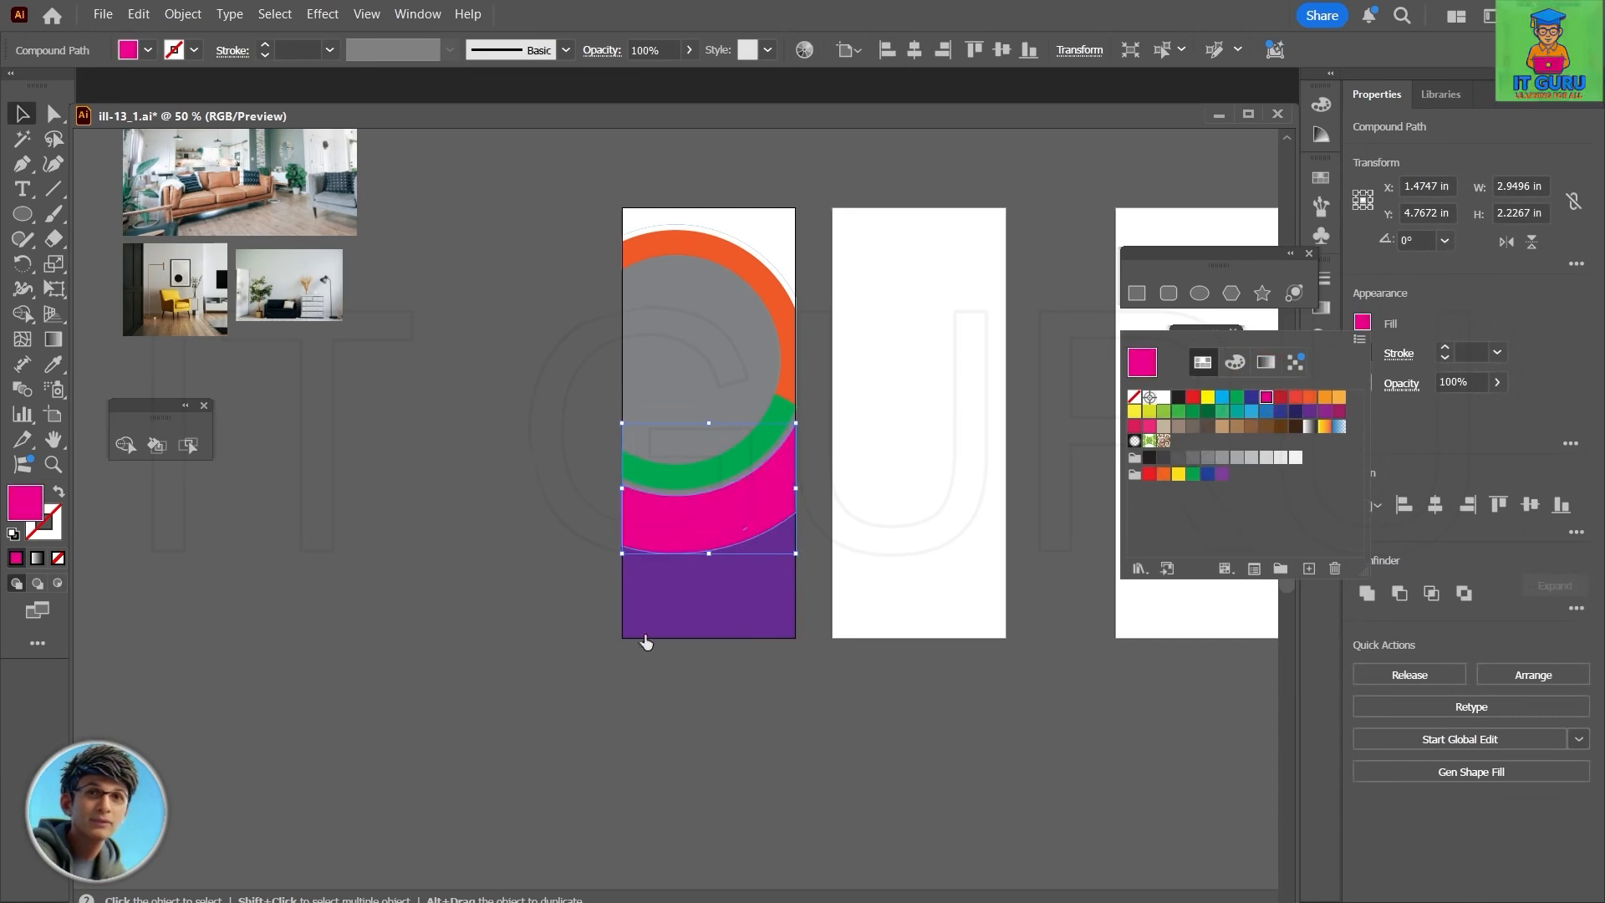
left_click(508, 551)
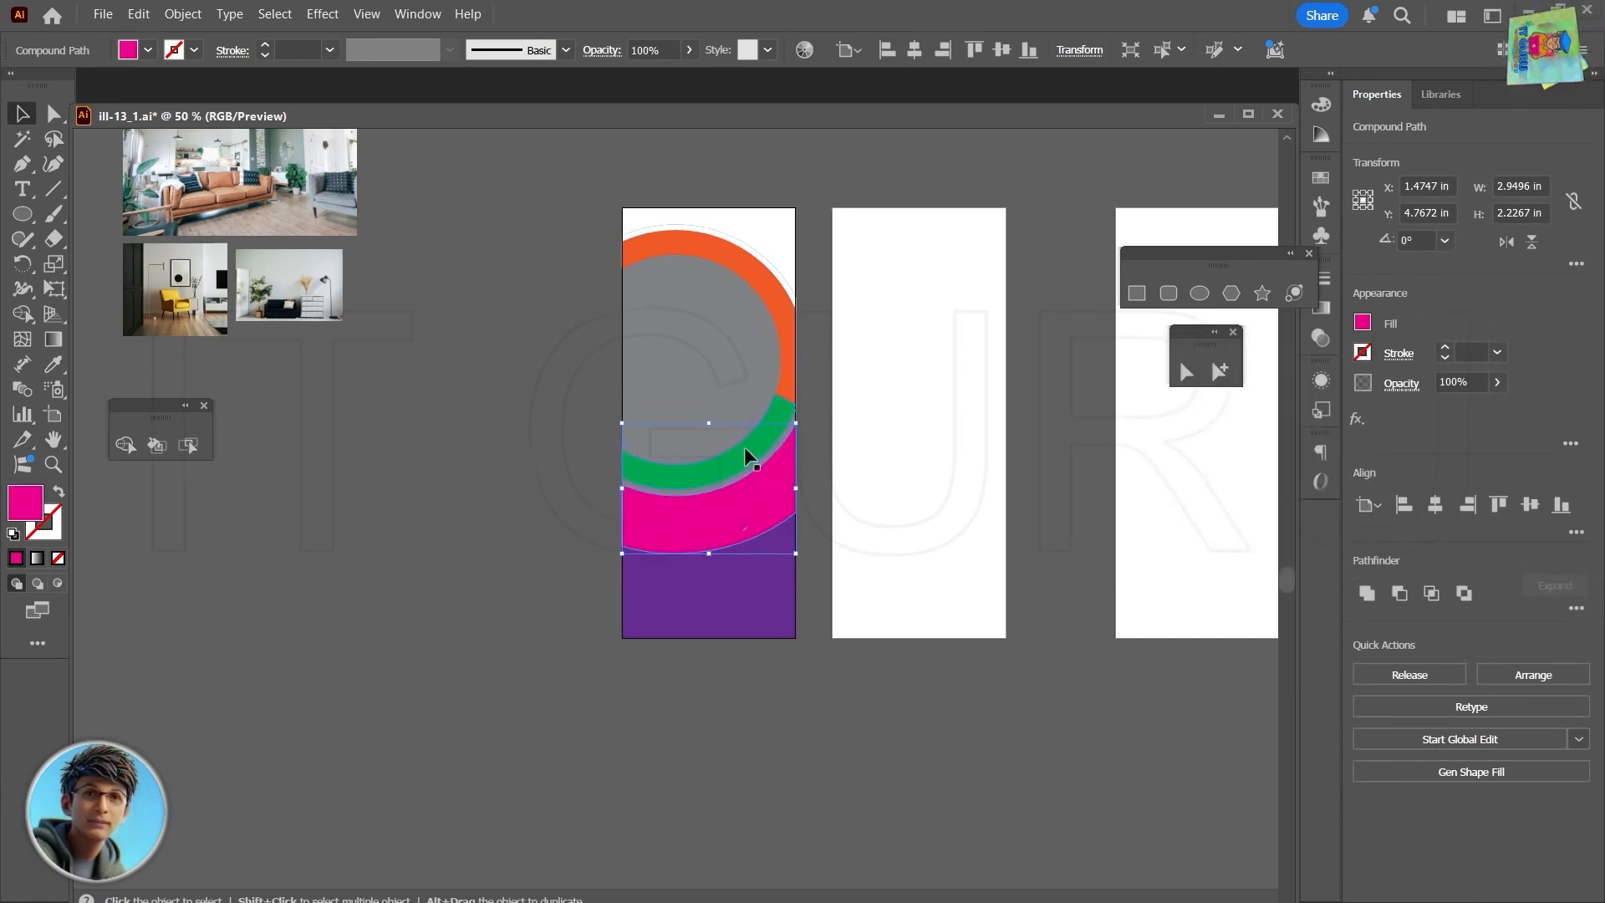
- Recolor the green arc with the orange ring's fill by sampling it with the Eyedropper
left_click(749, 455)
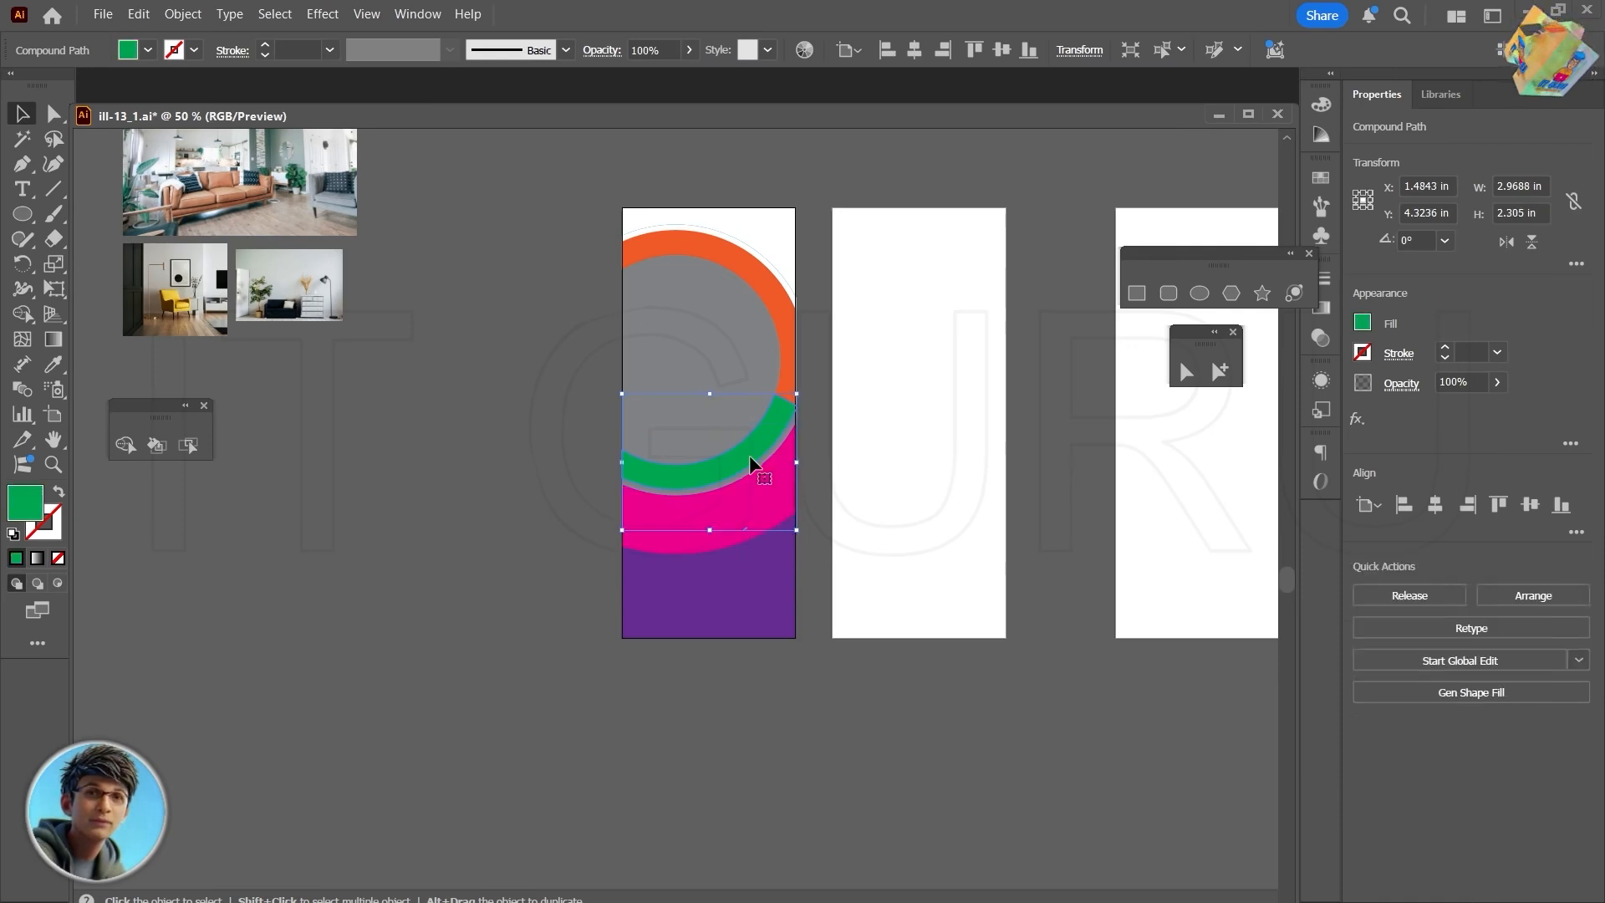
left_click(52, 364)
left_click(782, 381)
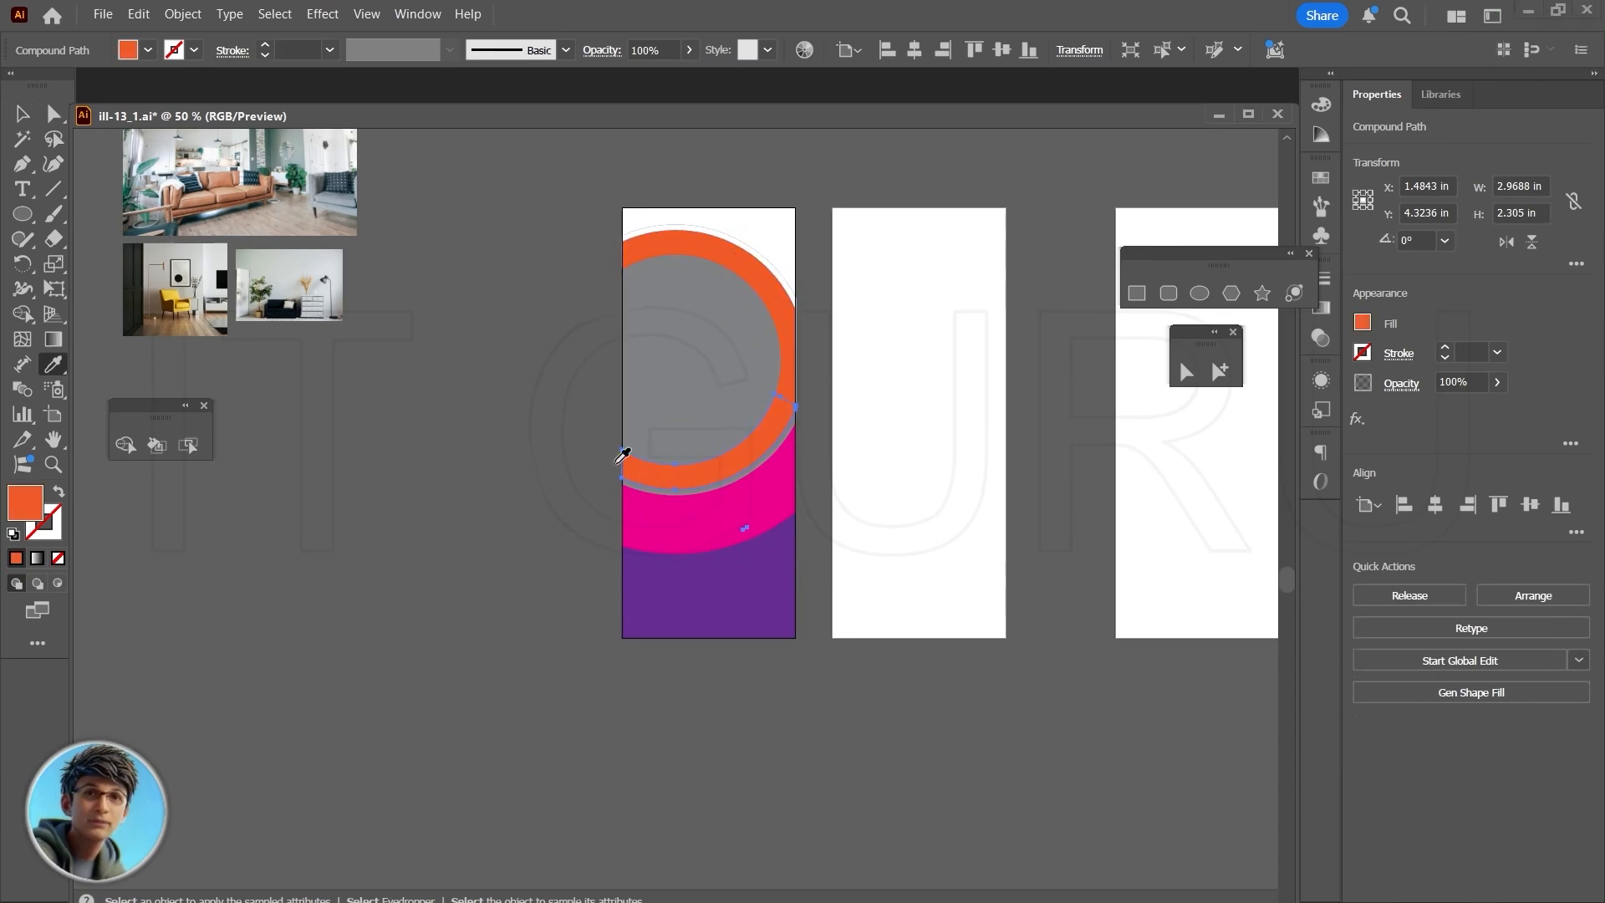
key("v")
left_click(483, 364)
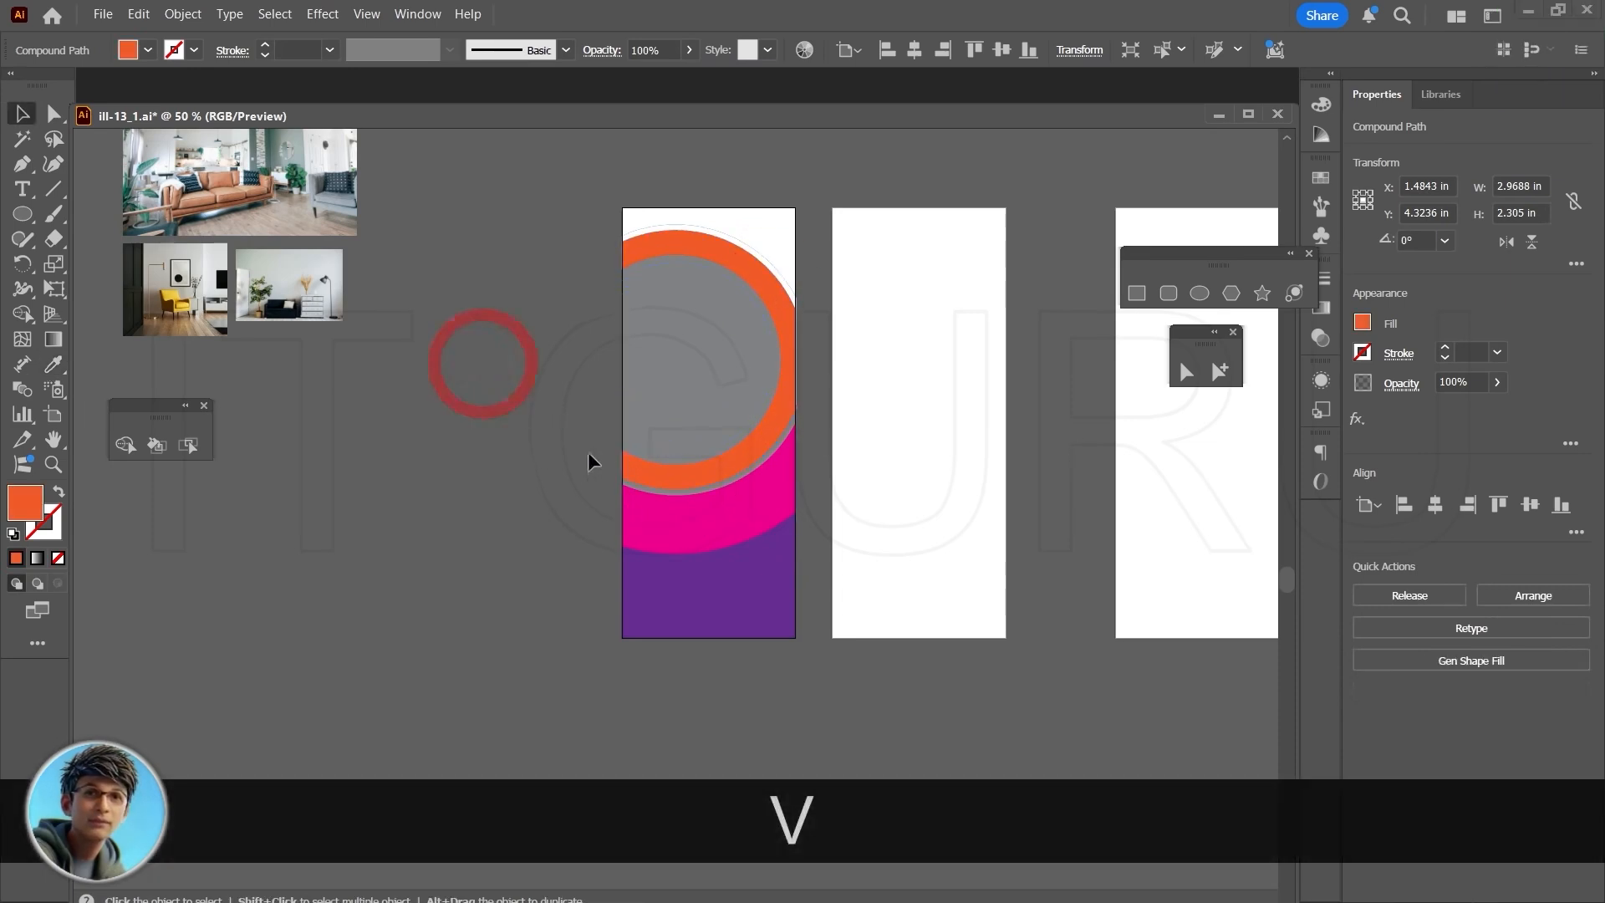
- Fill the innermost circle with light orange and the thin gray band between the orange ring and the pink crescent with white
left_click(697, 351)
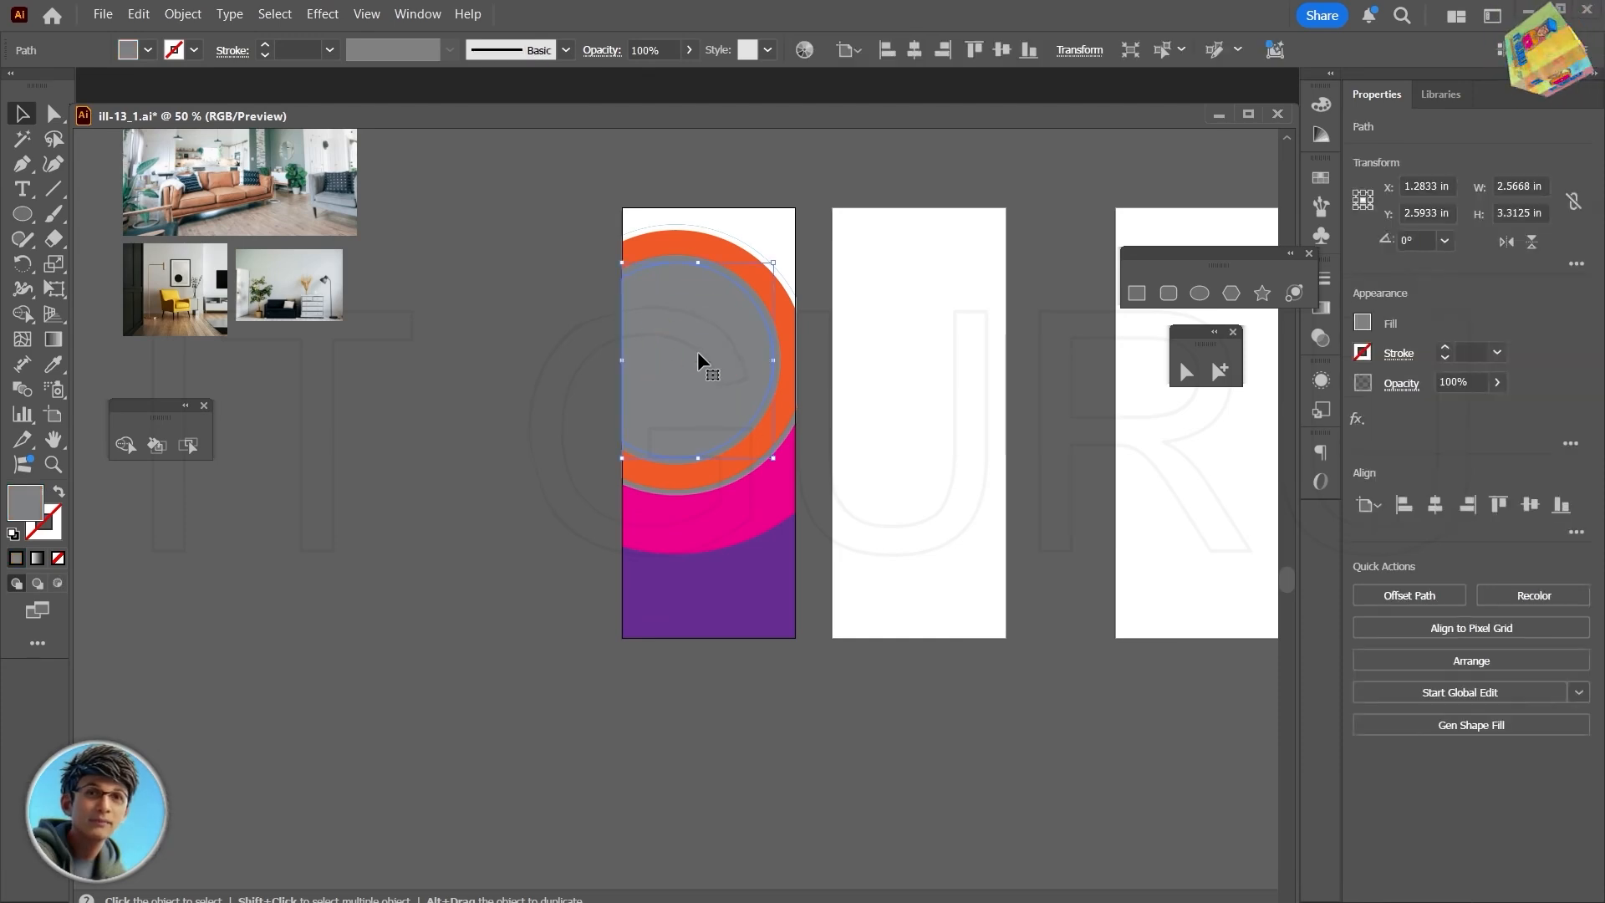
left_click(1363, 323)
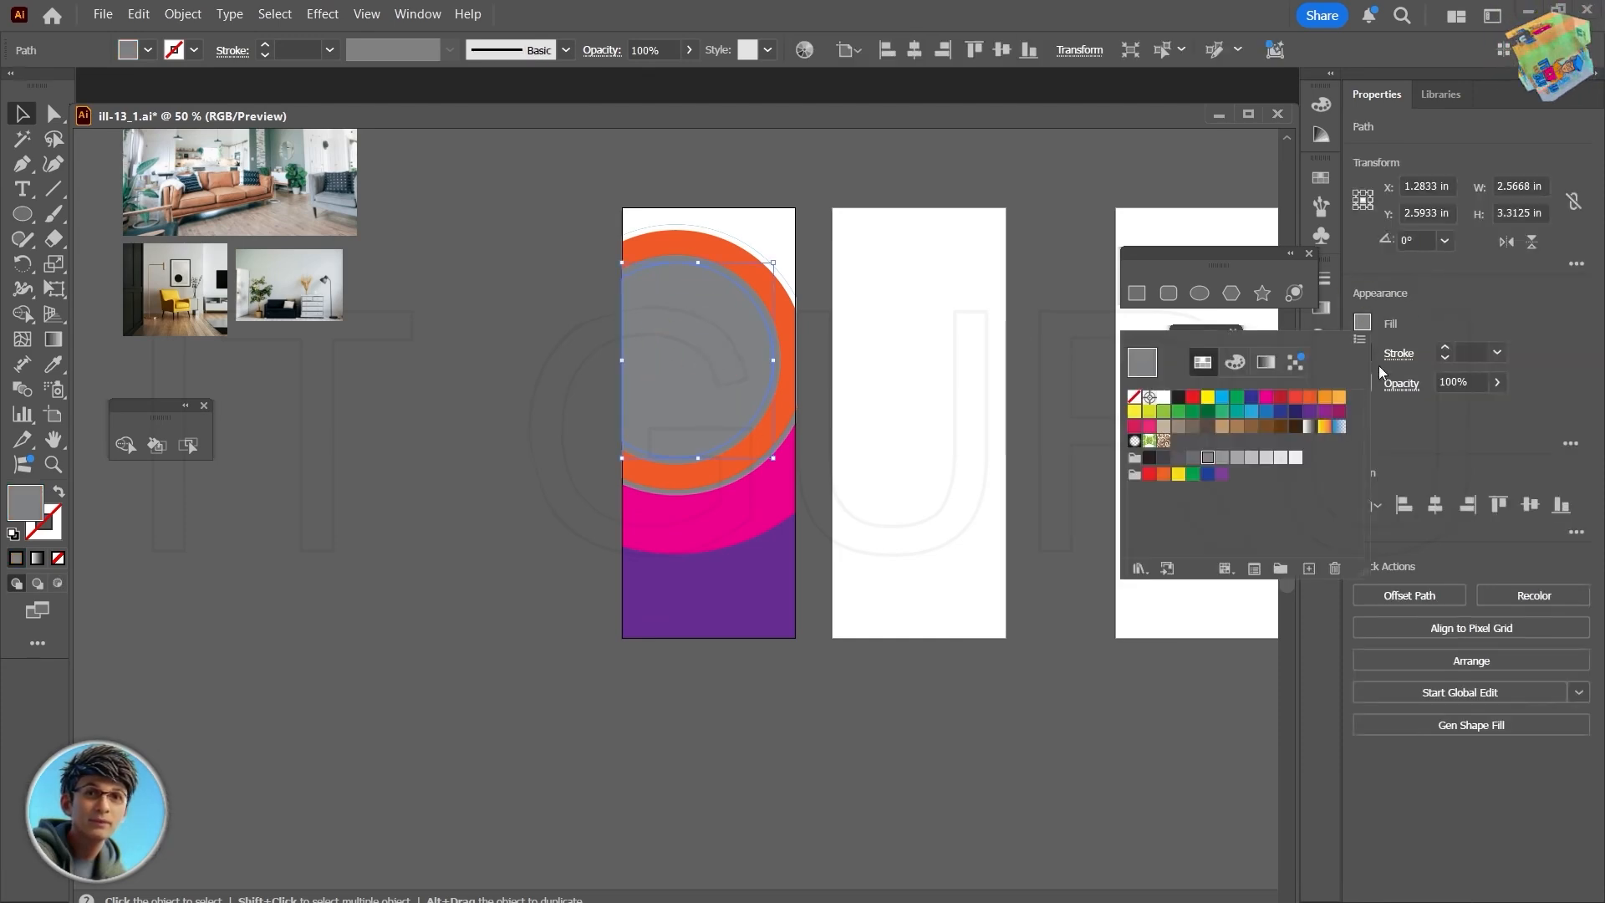
left_click(1187, 405)
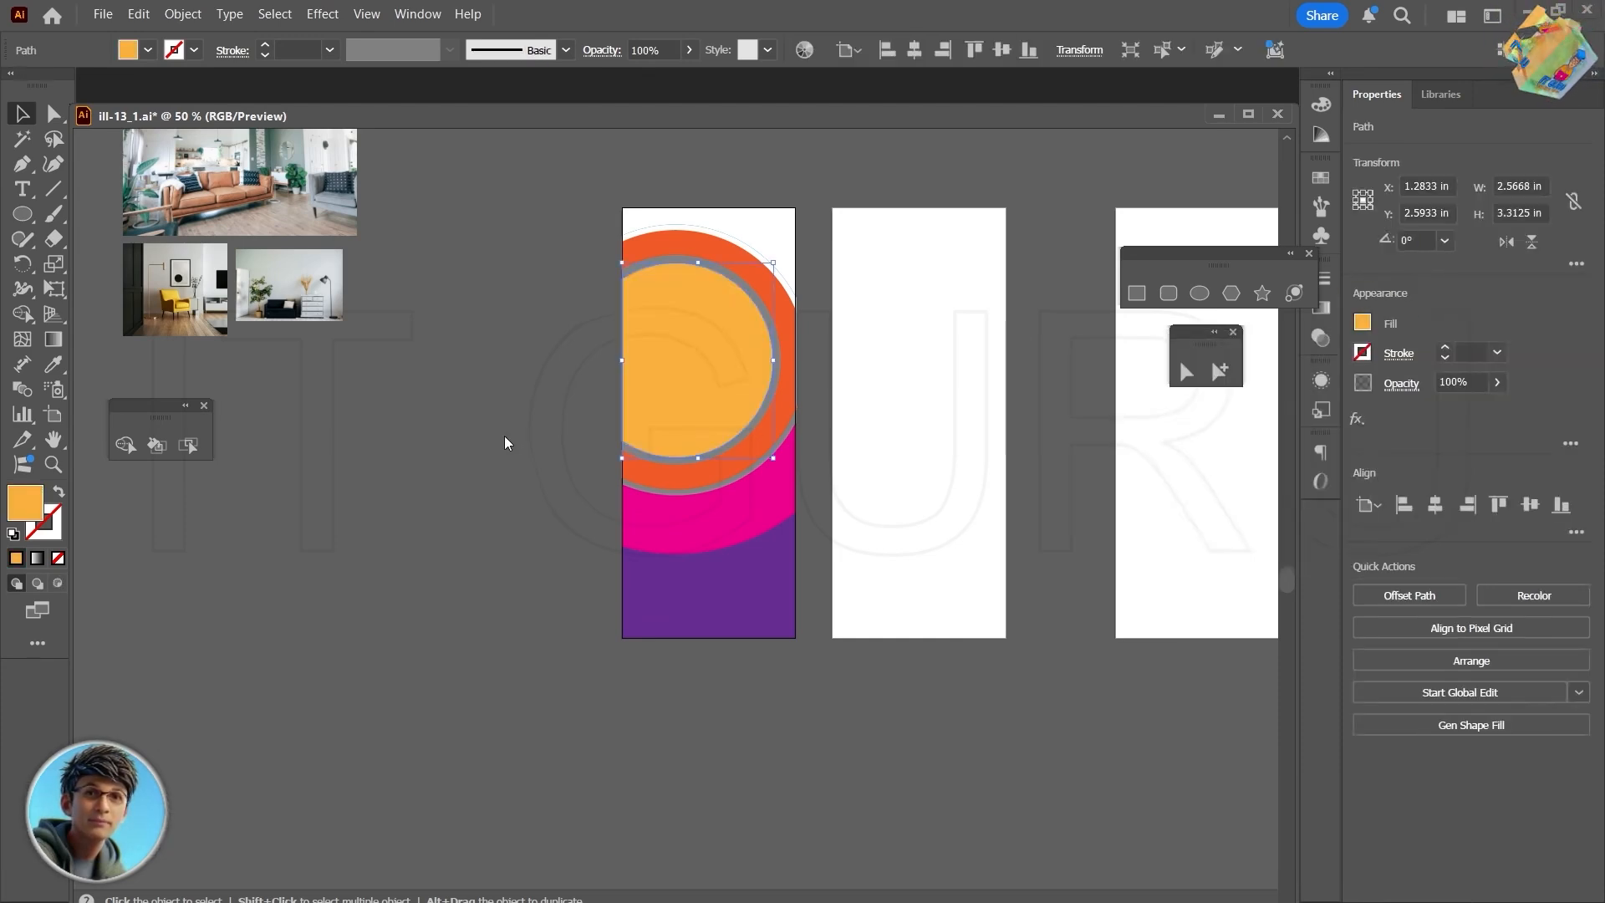
left_click(711, 484)
left_click(1360, 322)
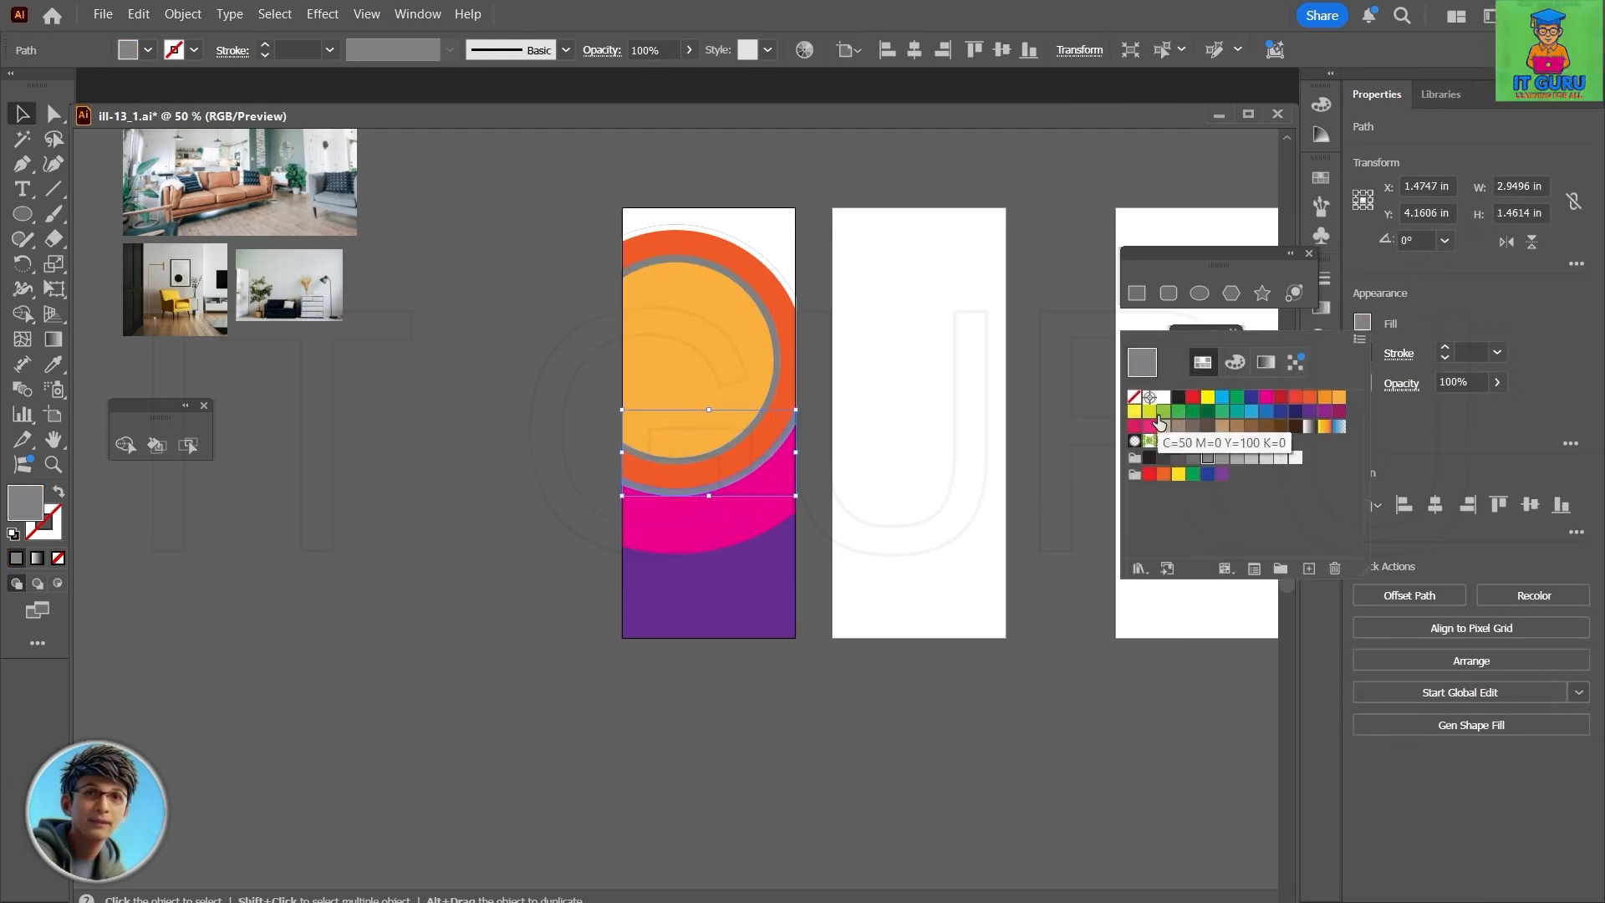
left_click(1163, 398)
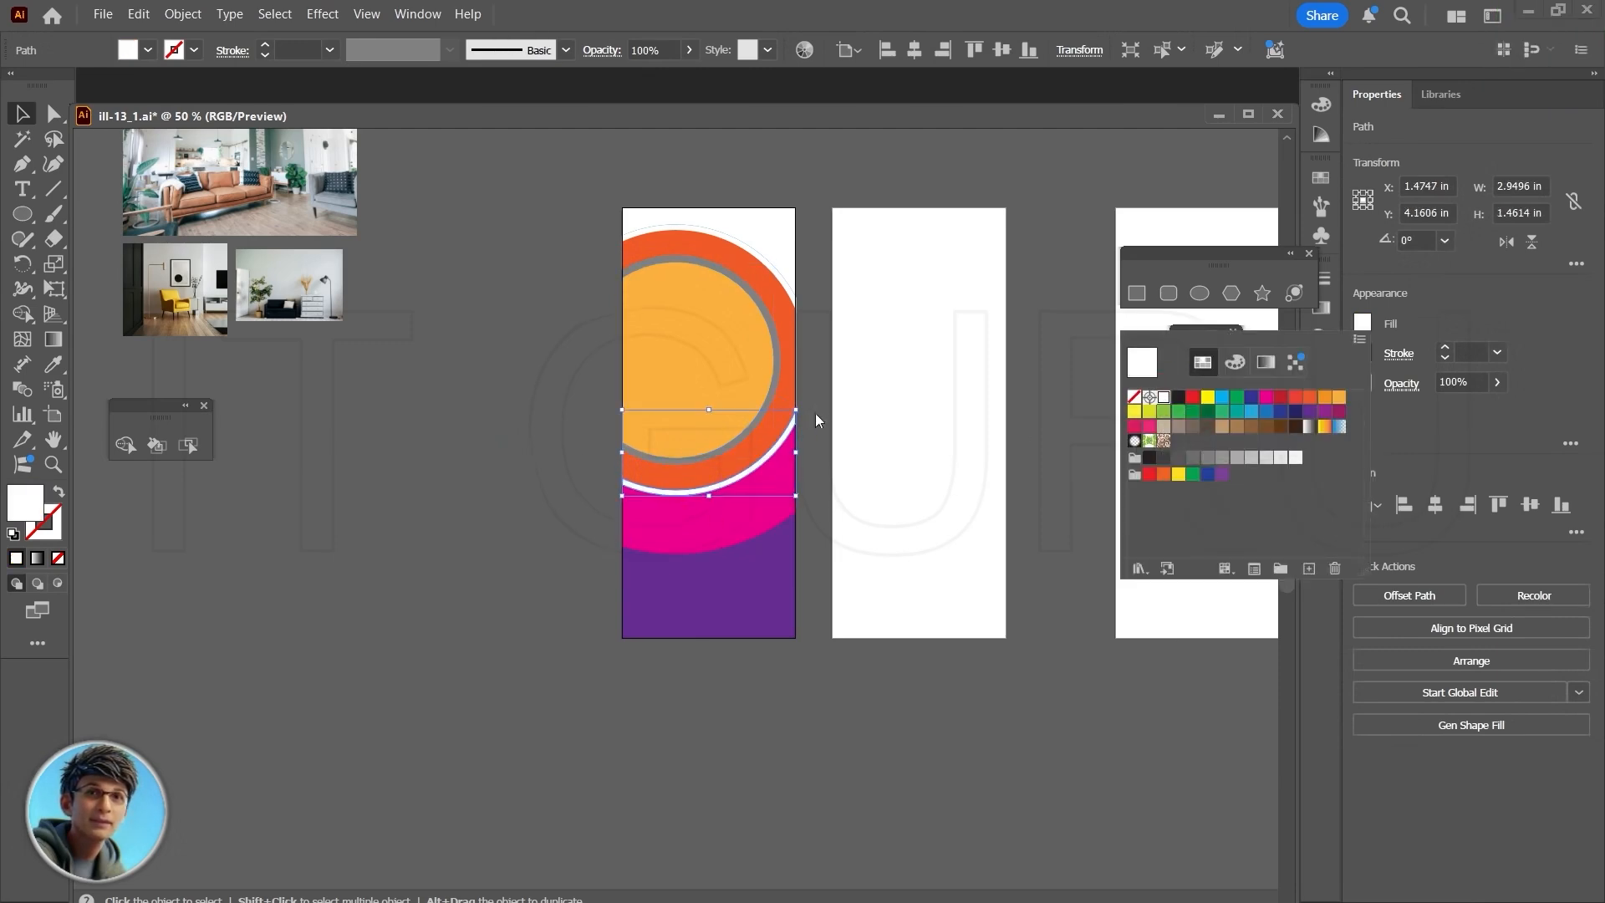
- Check the Web Banner reference and draw a circle about 3.36 in across from its center over the card's lower area
scroll(835, 403, "down", 2)
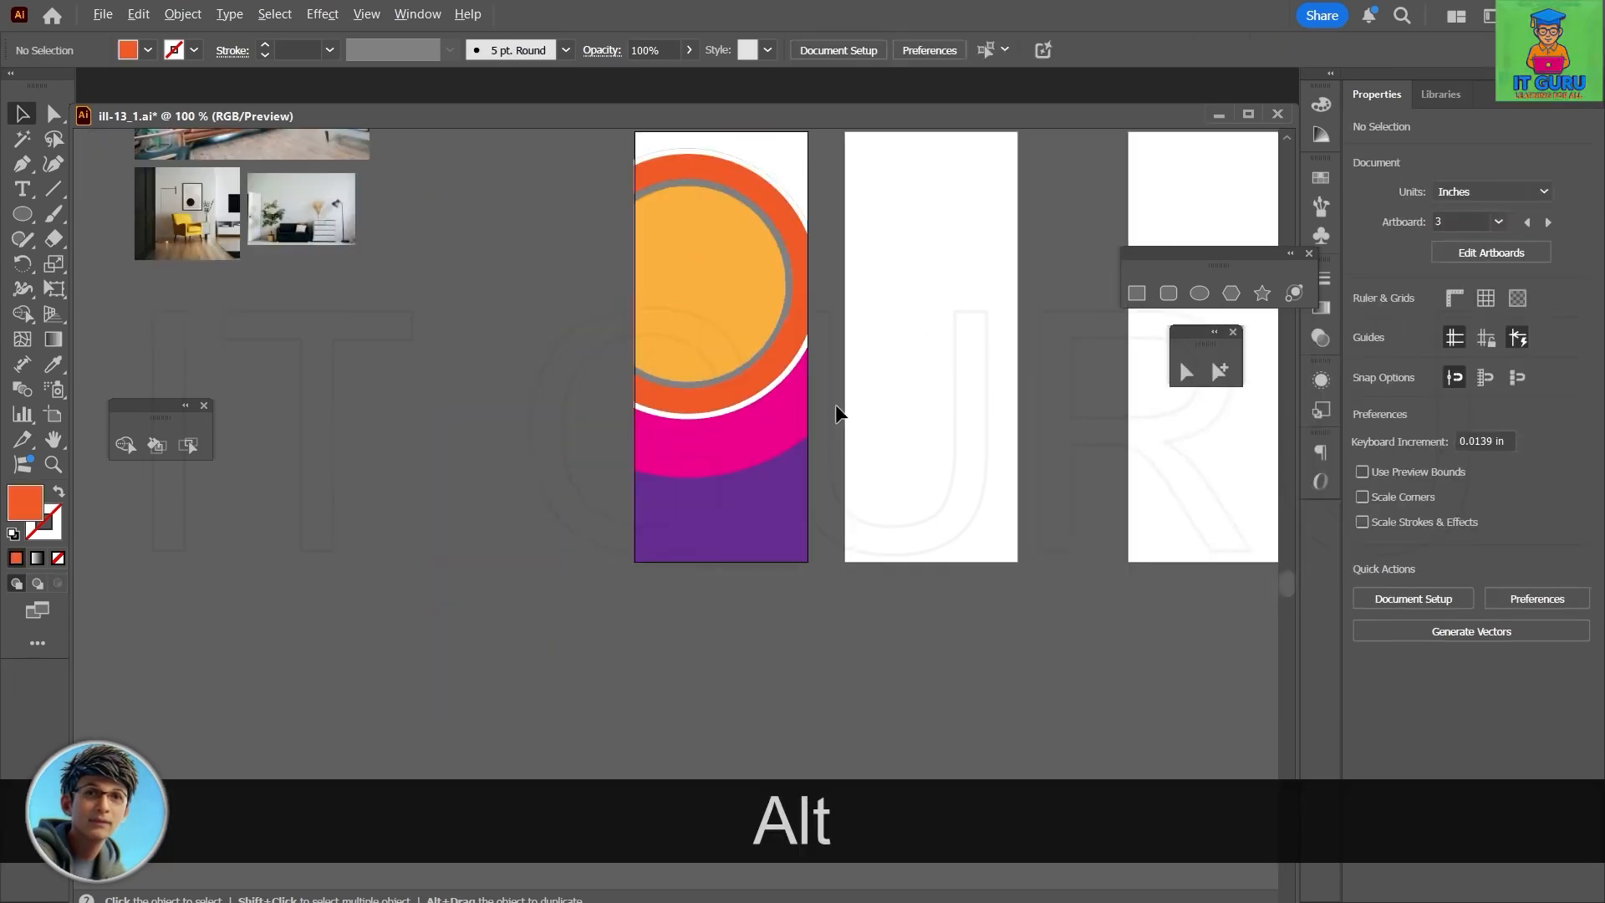
left_click_drag(852, 651, 782, 746)
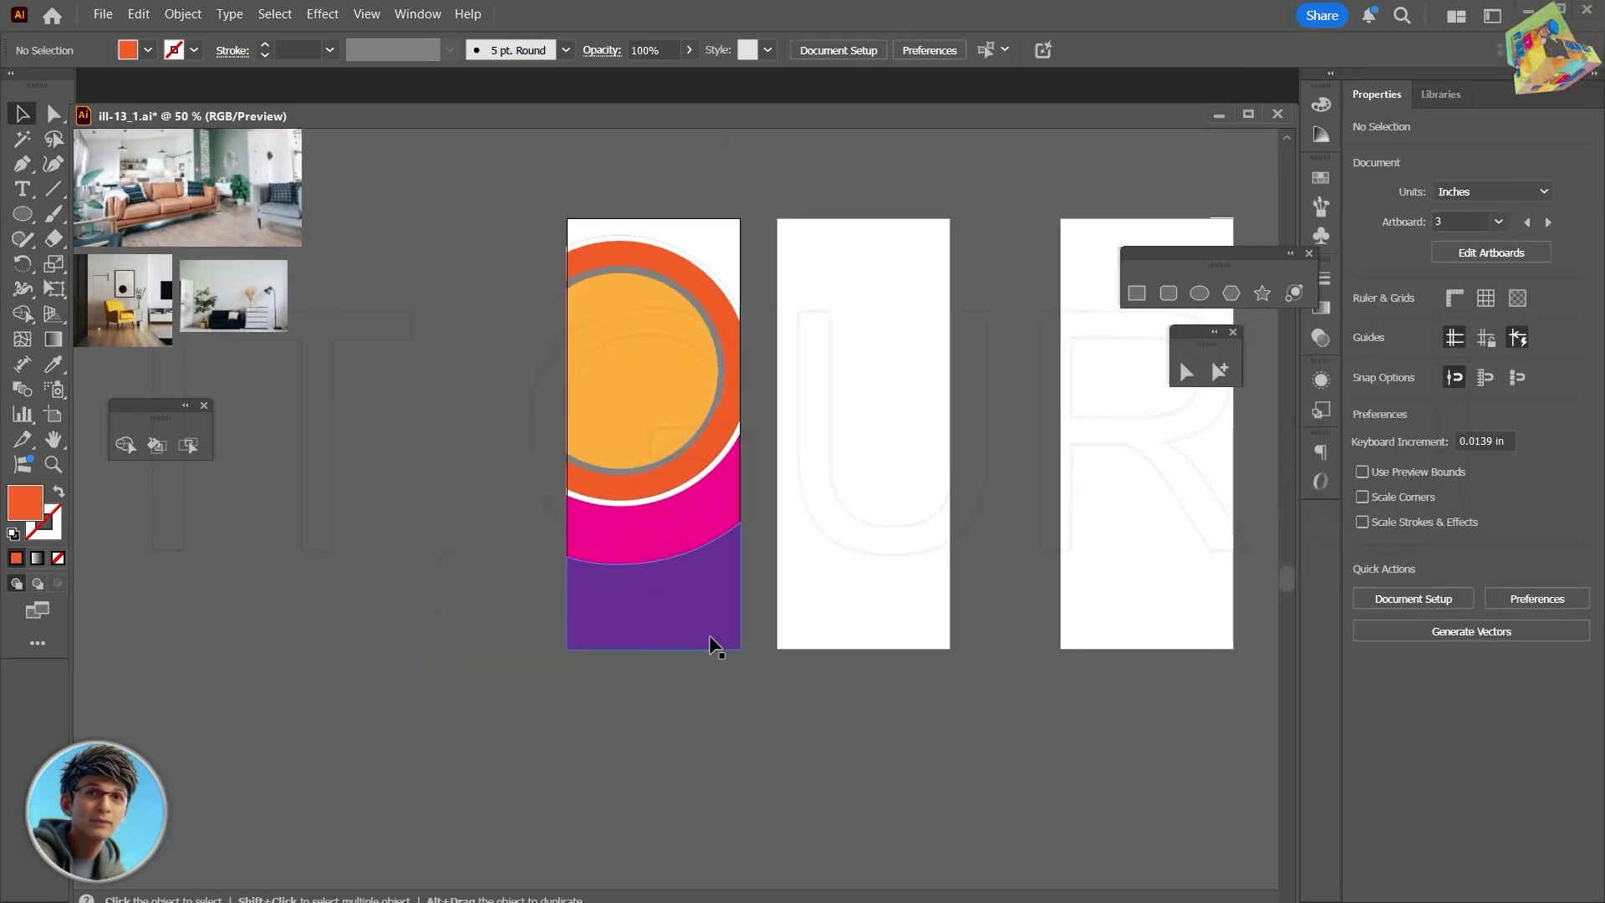
left_click_drag(1105, 699, 648, 573)
scroll(970, 433, "down", 3)
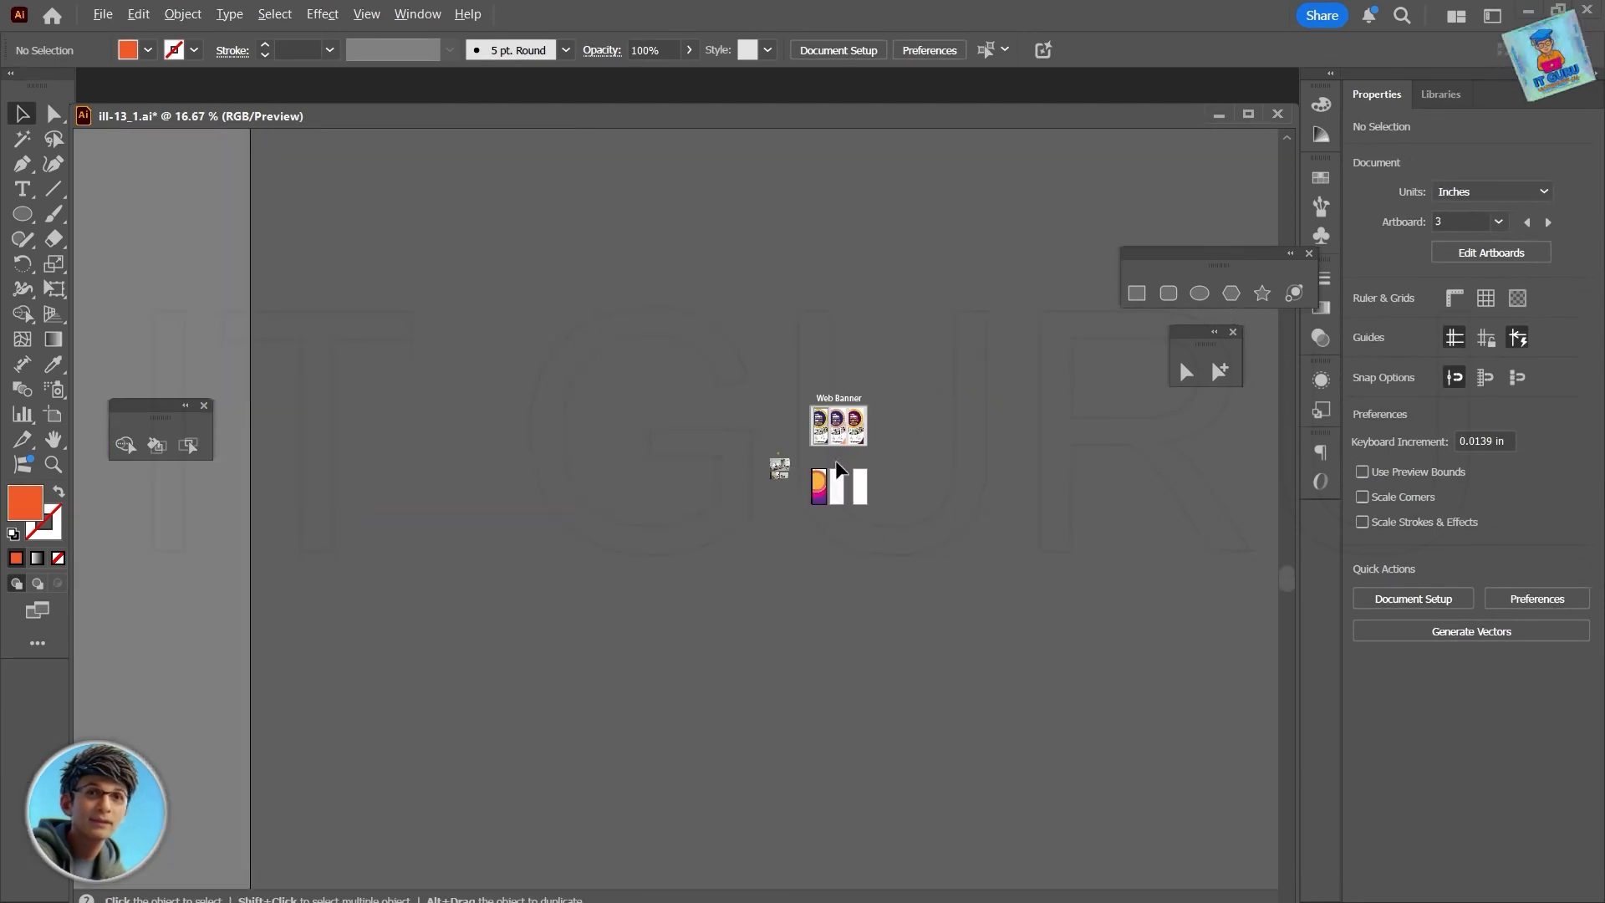
scroll(894, 509, "up", 3)
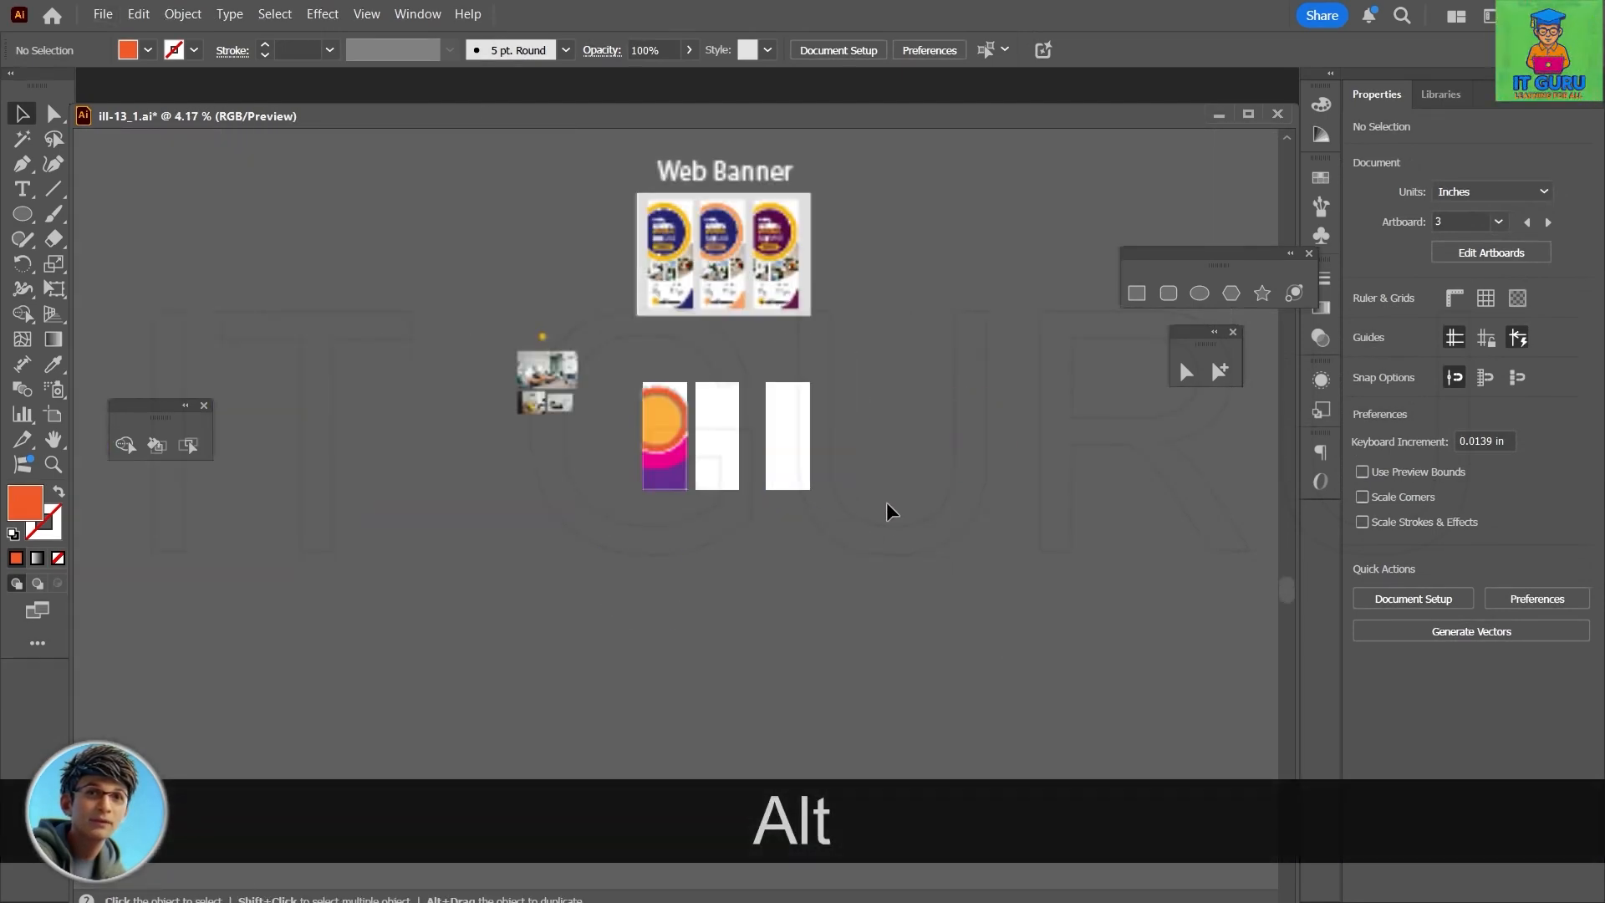
scroll(889, 509, "up", 6)
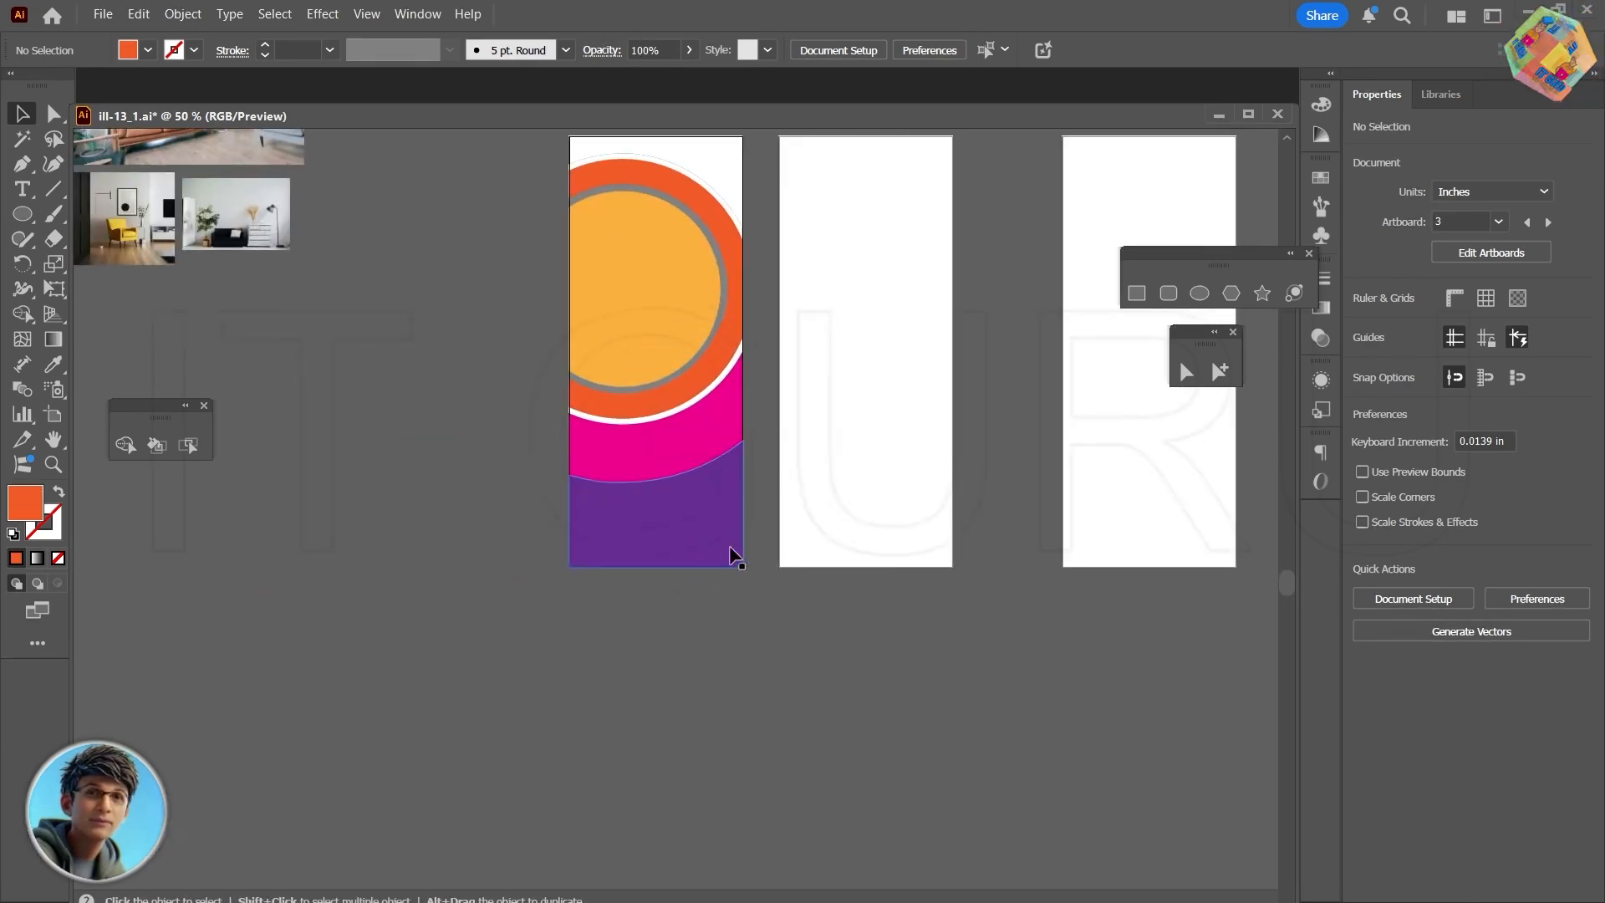
scroll(704, 629, "up", 2)
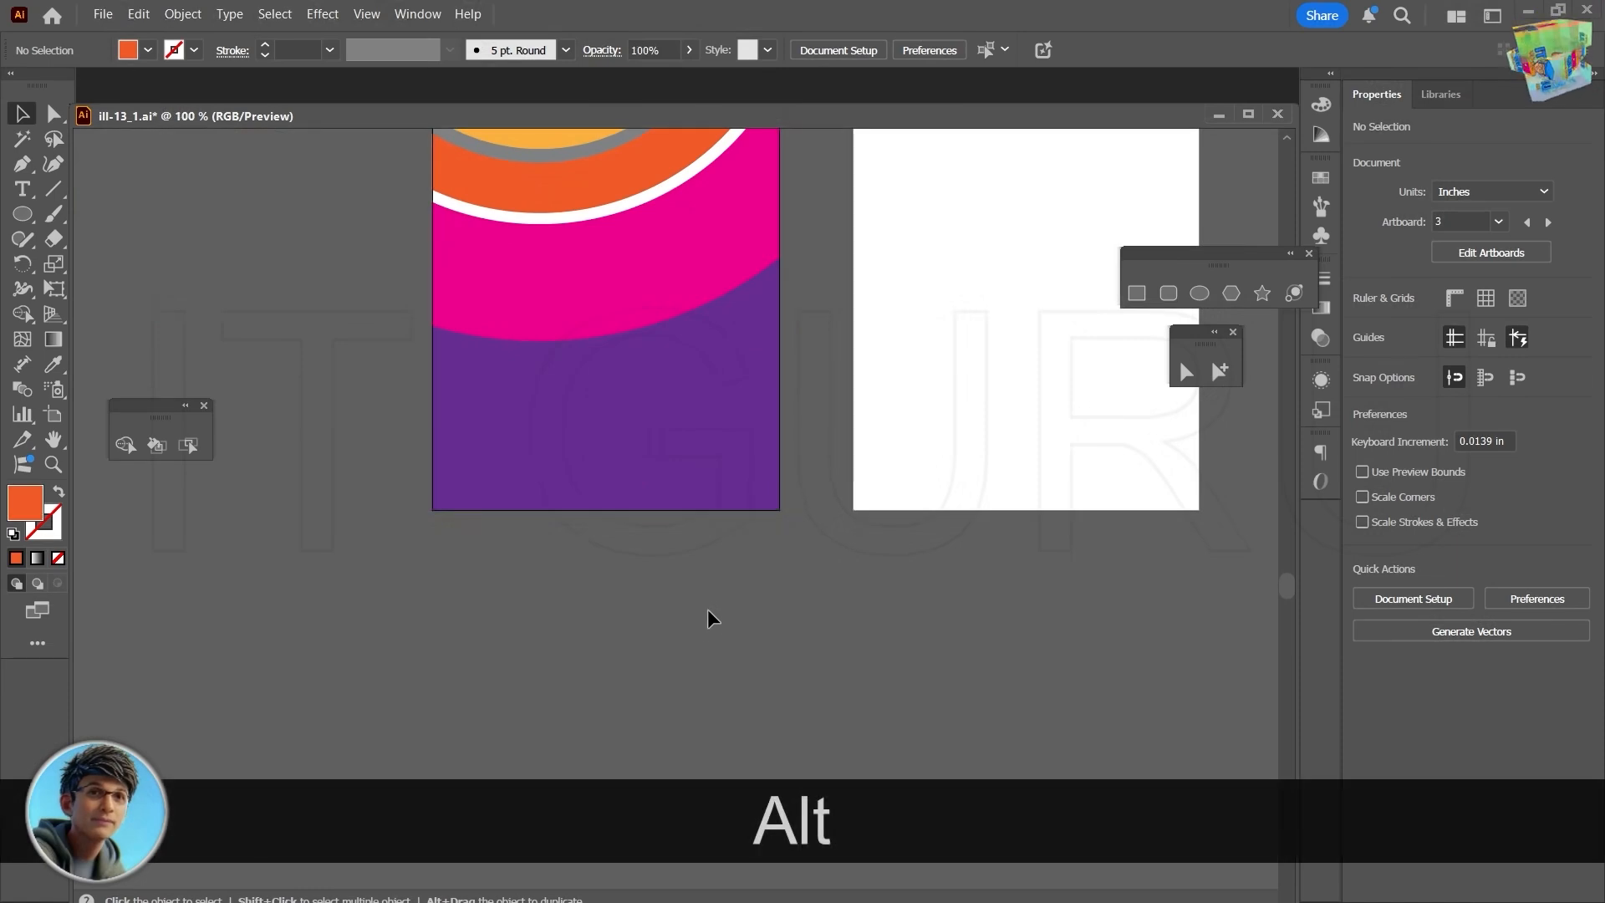
left_click(1198, 293)
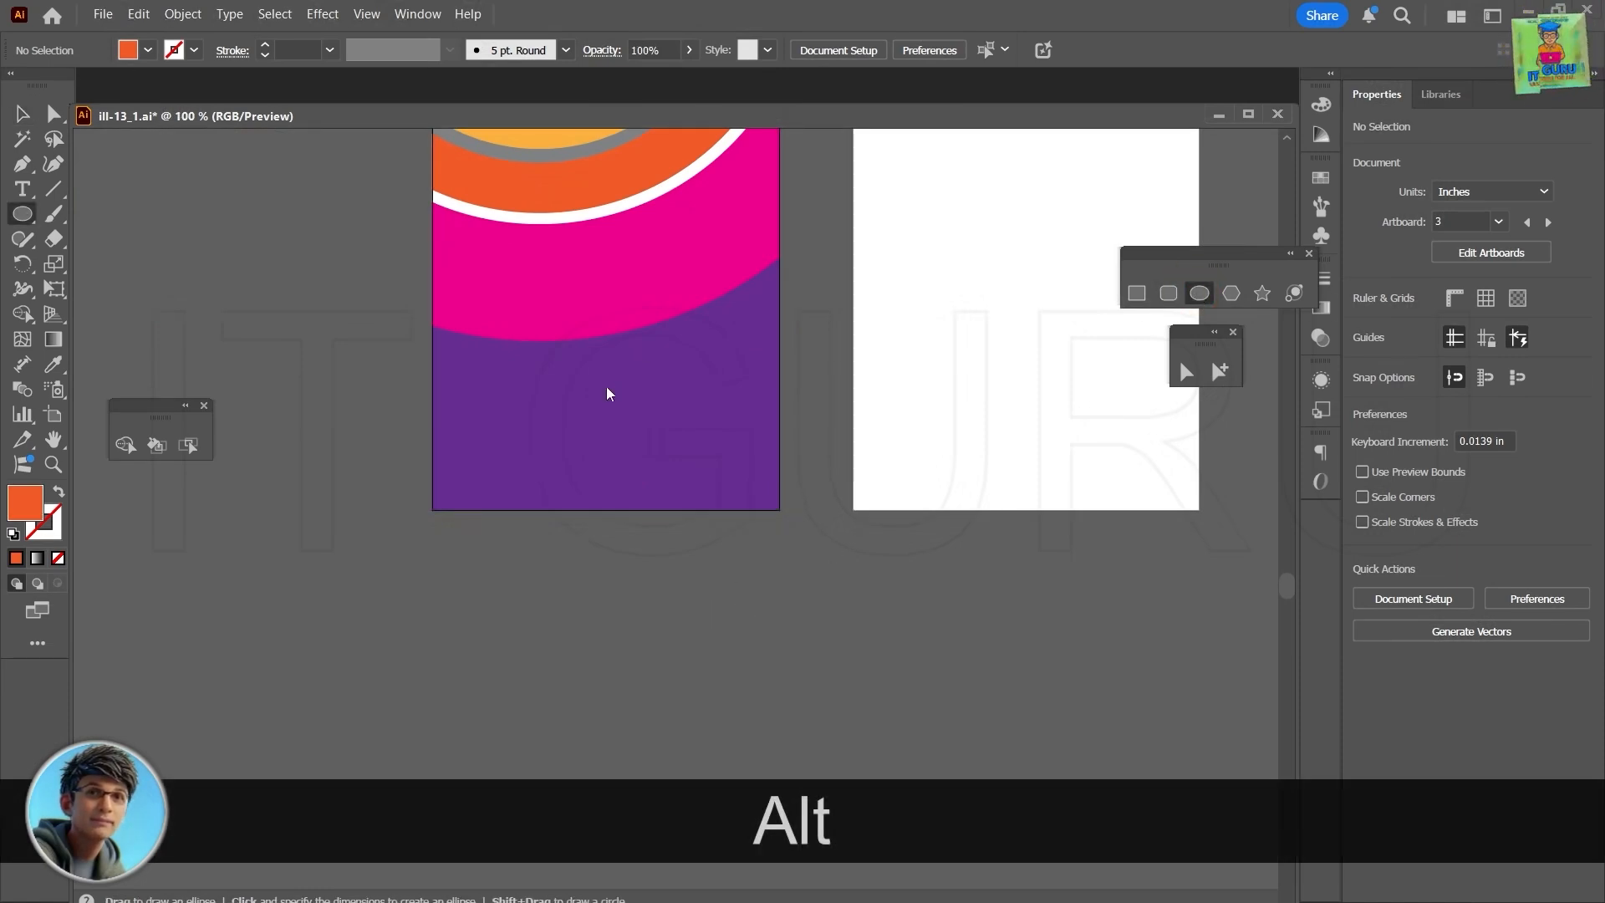
left_click_drag(581, 353, 723, 551)
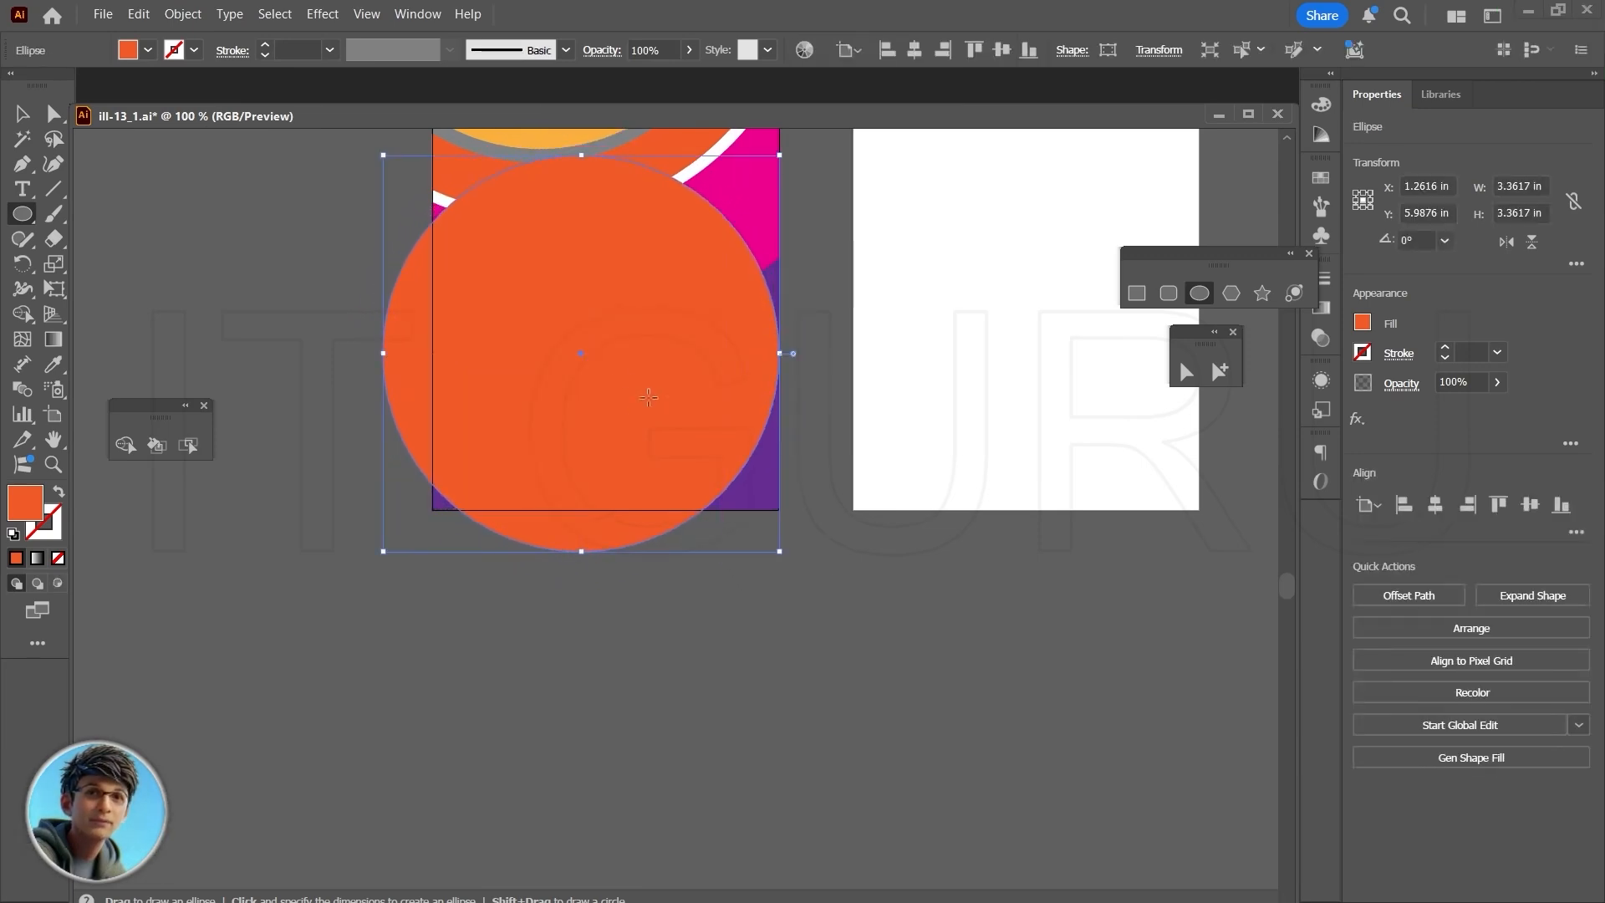
- Shift the orange circle slightly up and right over the purple area, then split off the card's lower-right corner with the Shape Builder
left_click_drag(582, 352, 589, 334)
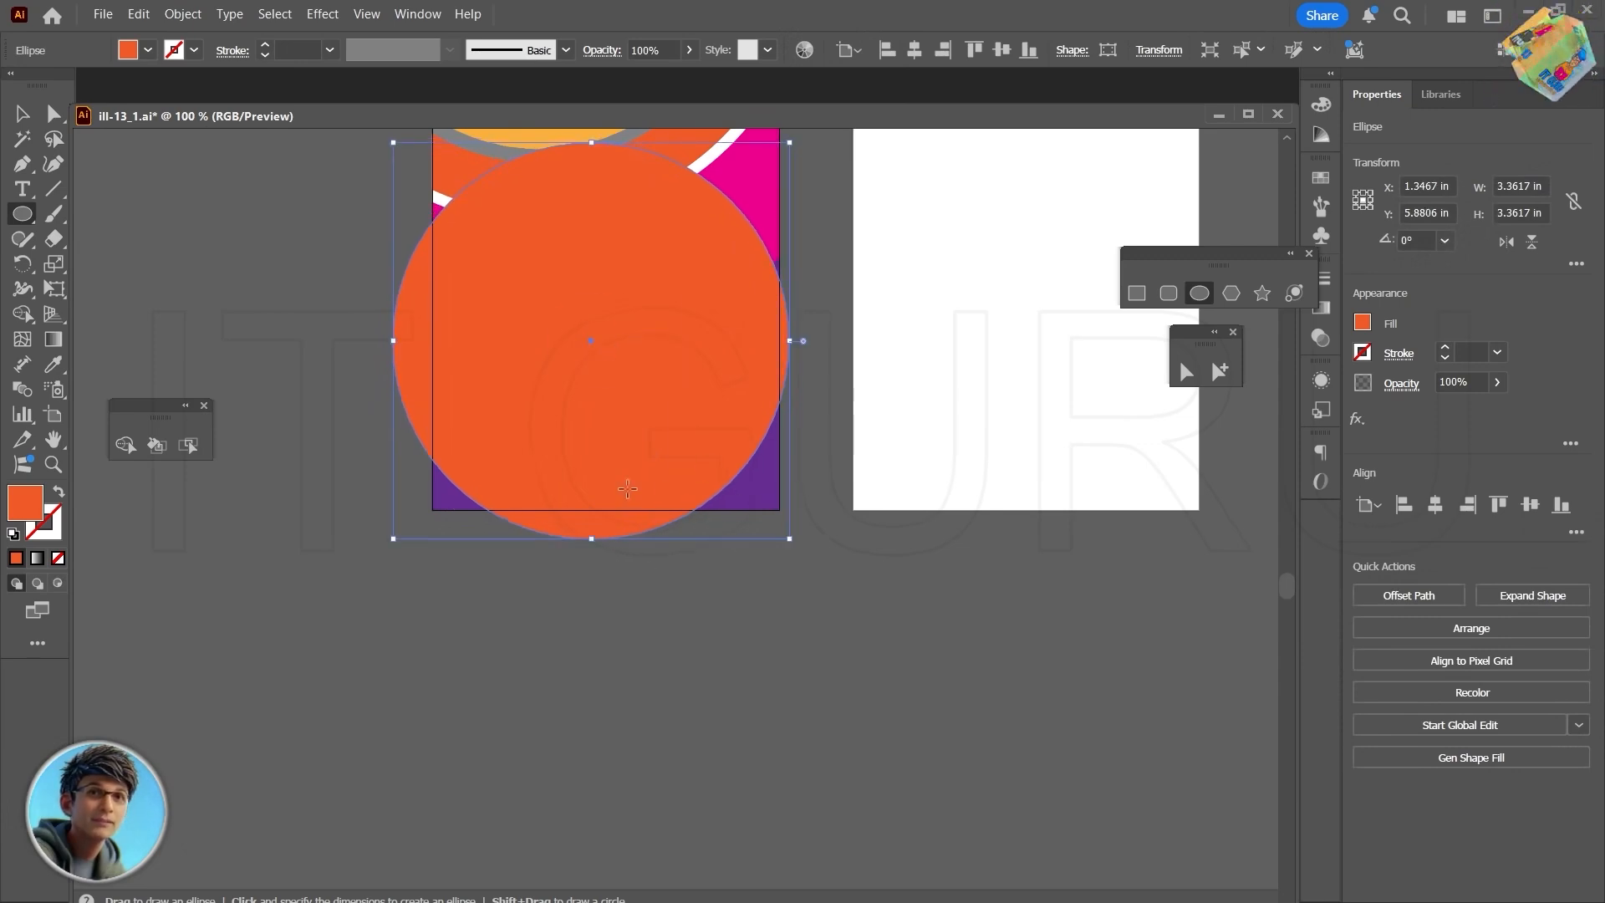
key("shift+v")
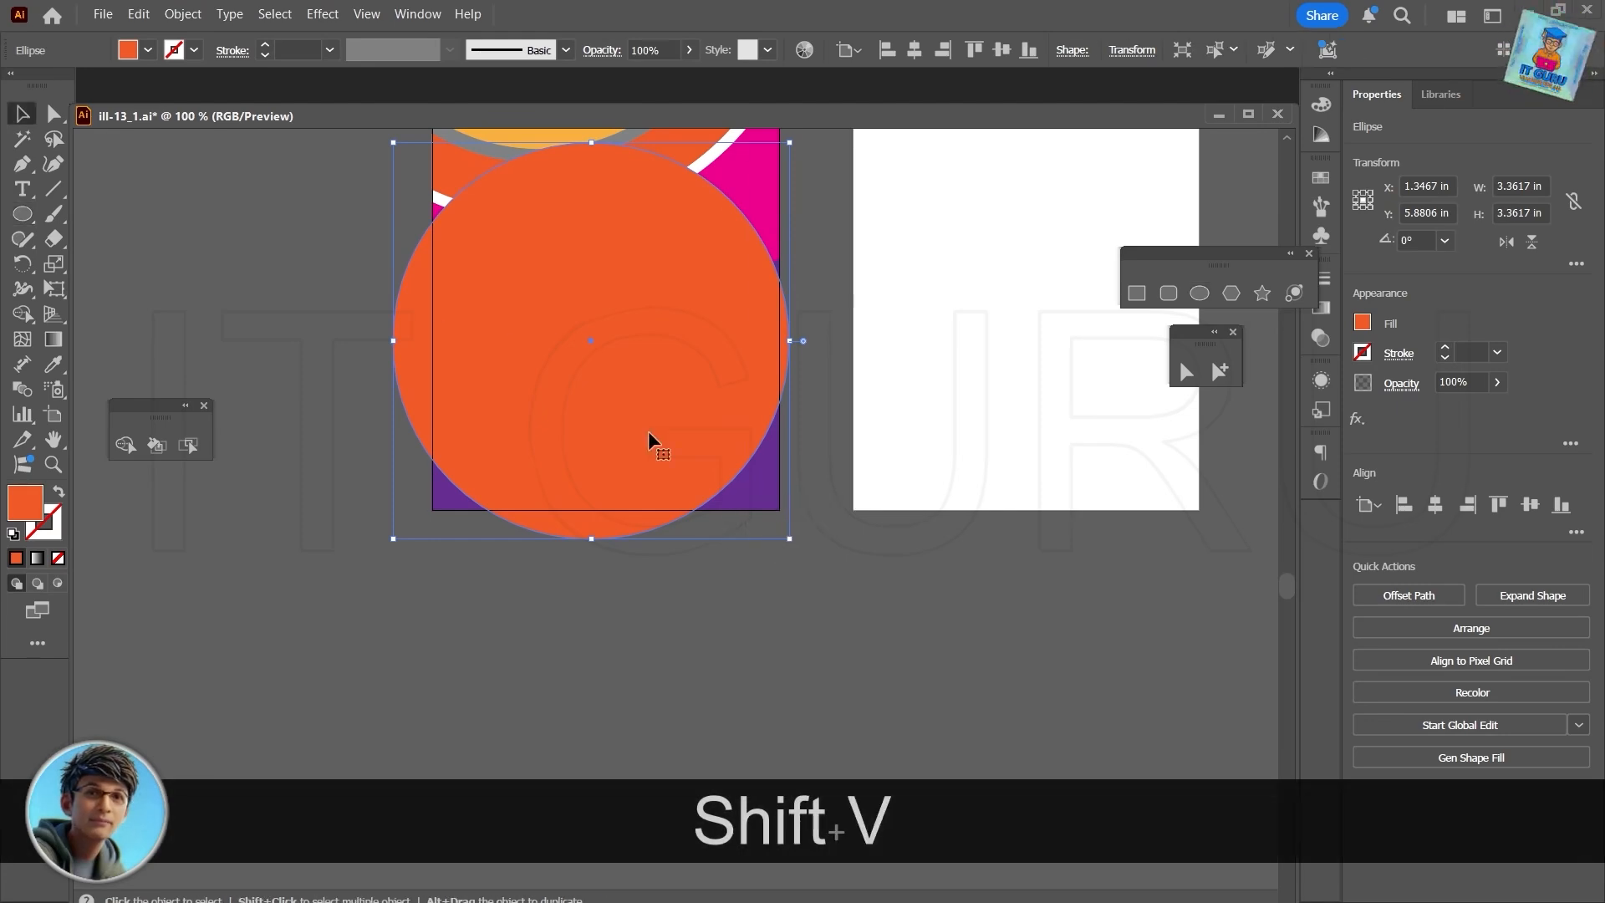
left_click(771, 461, "shift")
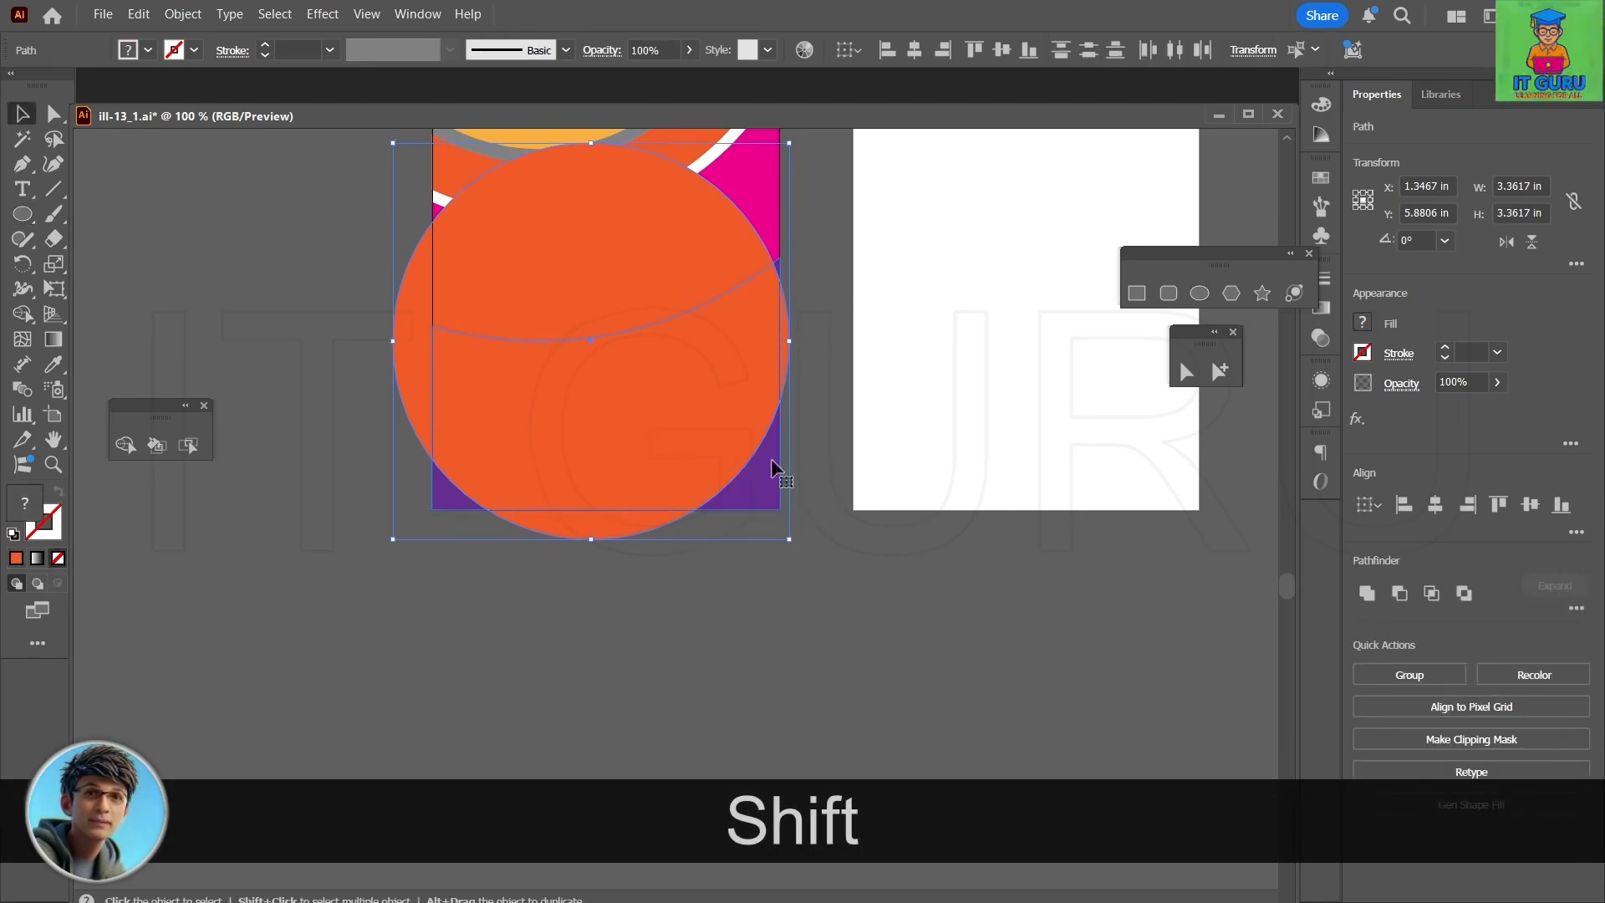
left_click(126, 445)
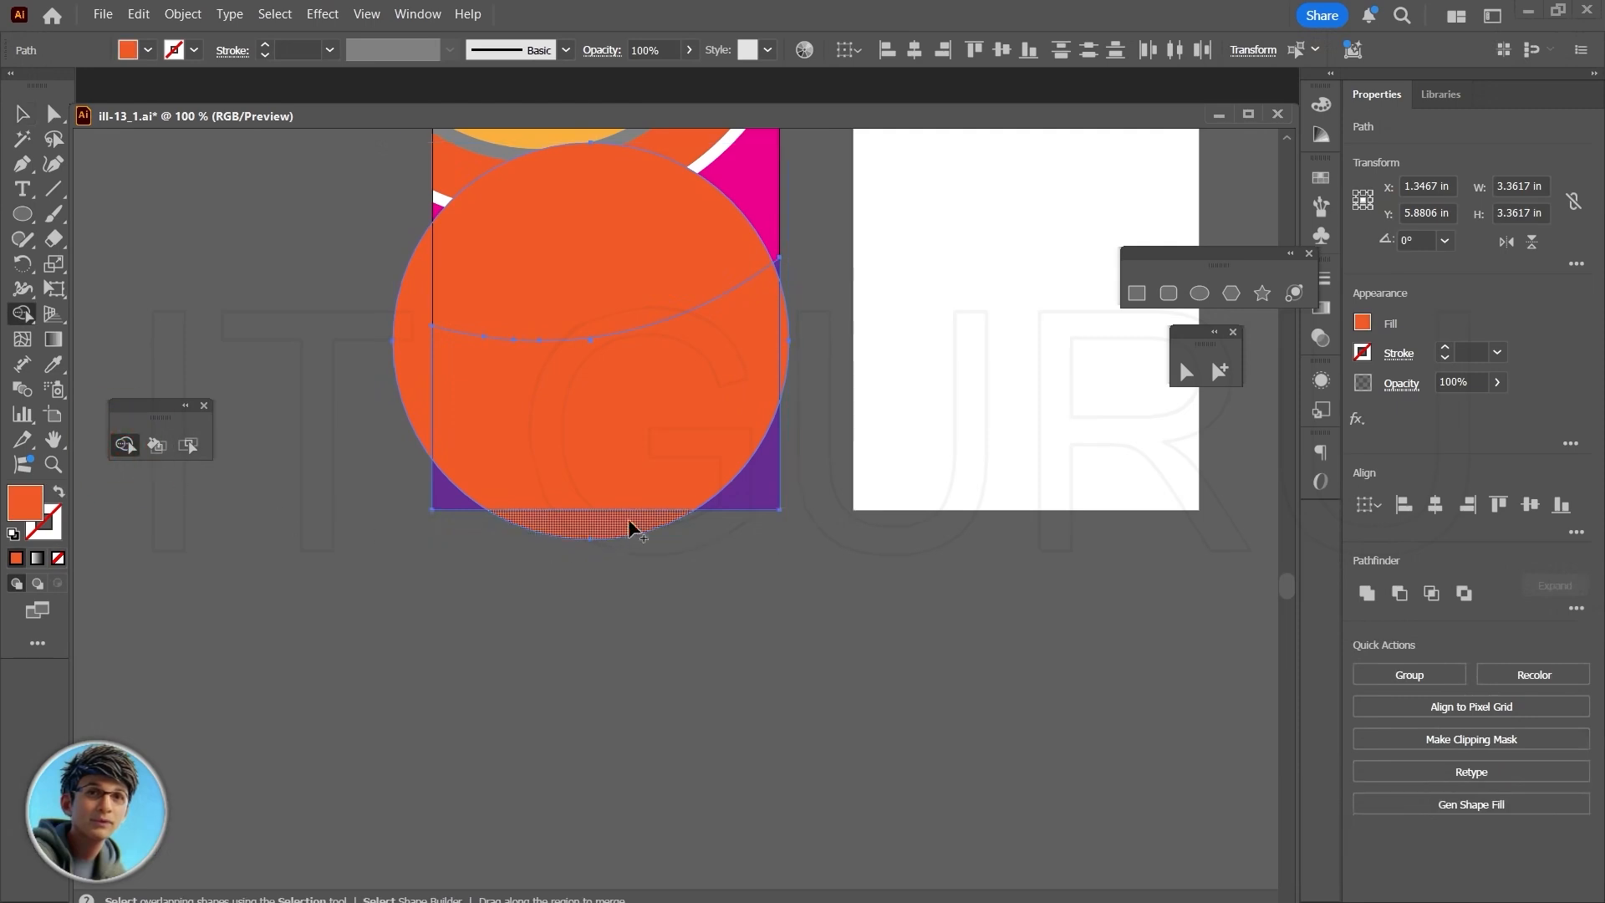
left_click(755, 486)
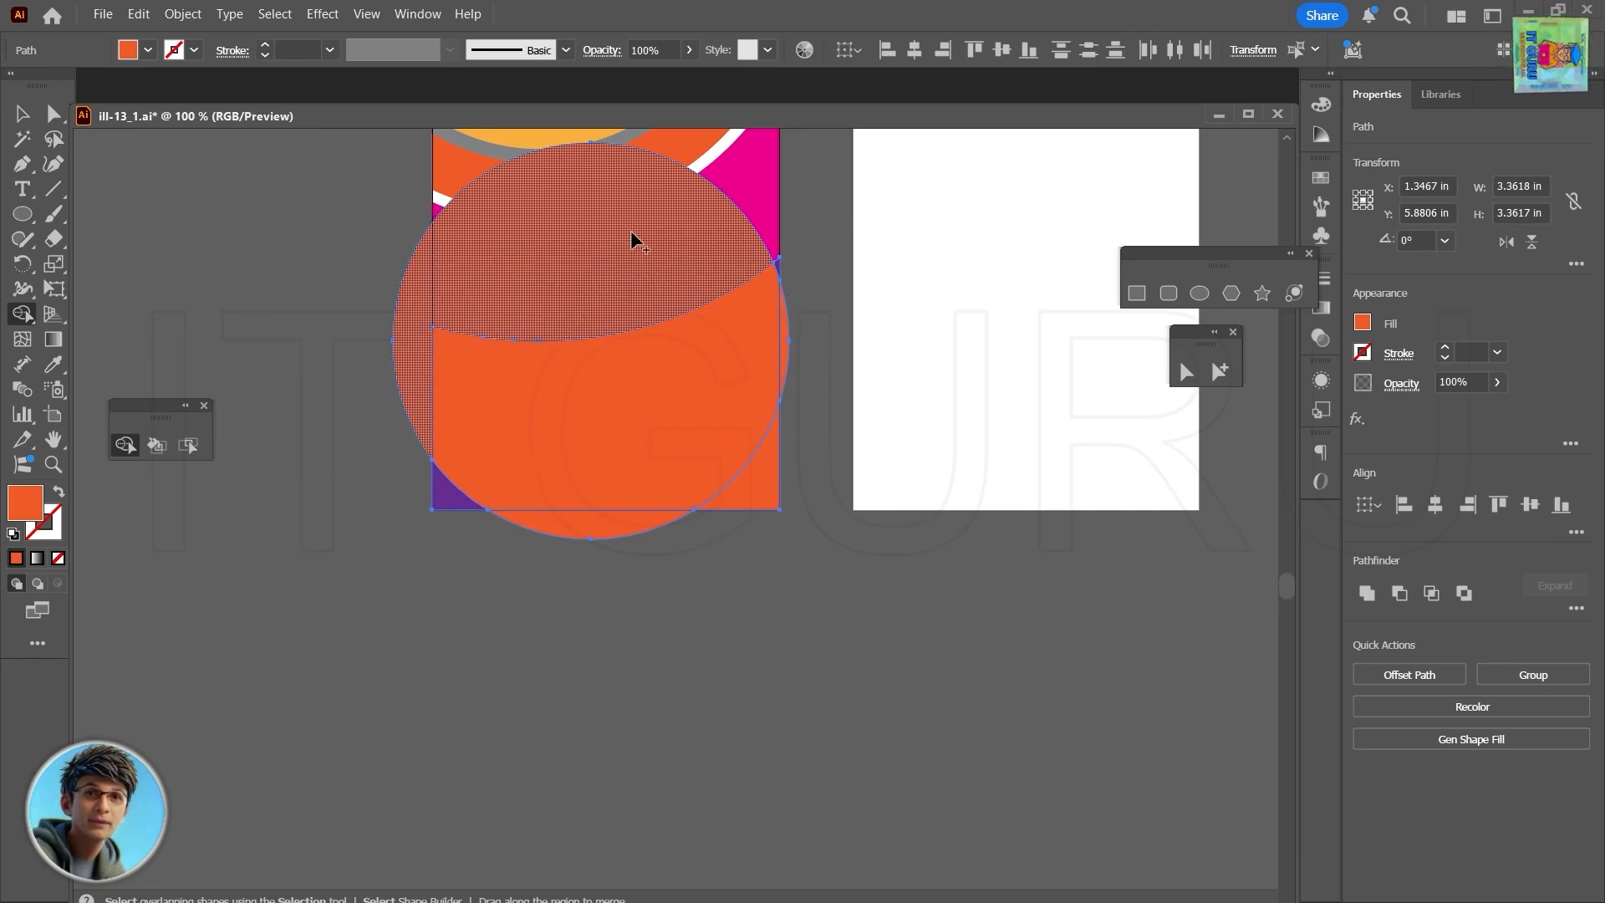
- Delete the leftover orange circle covering the card's lower area
key("v")
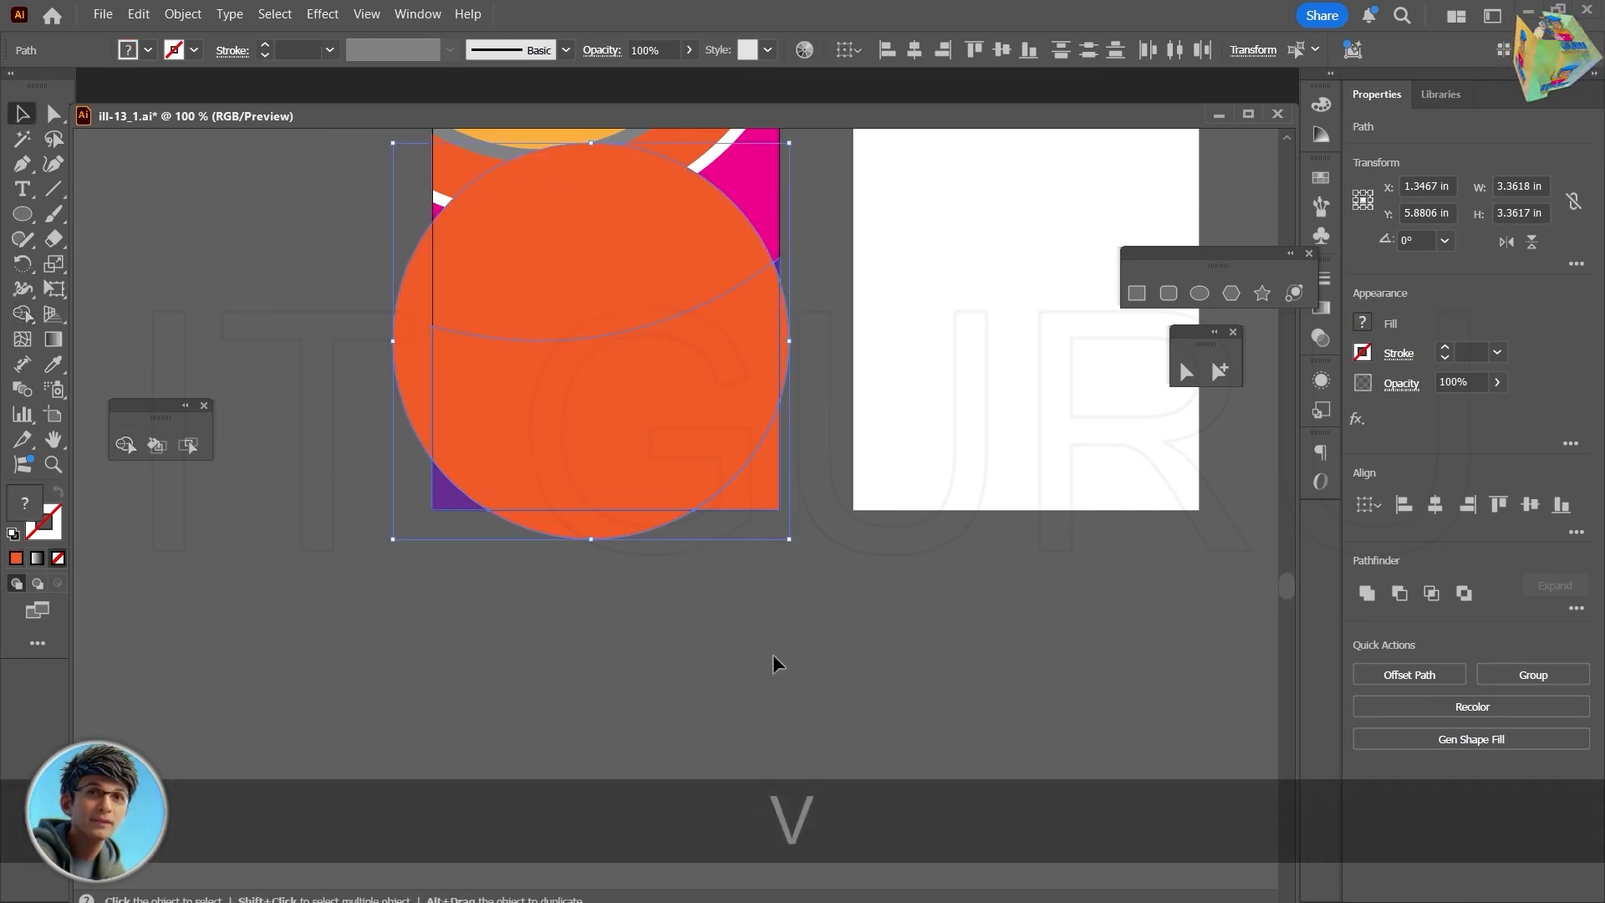
left_click(773, 653)
left_click(591, 229)
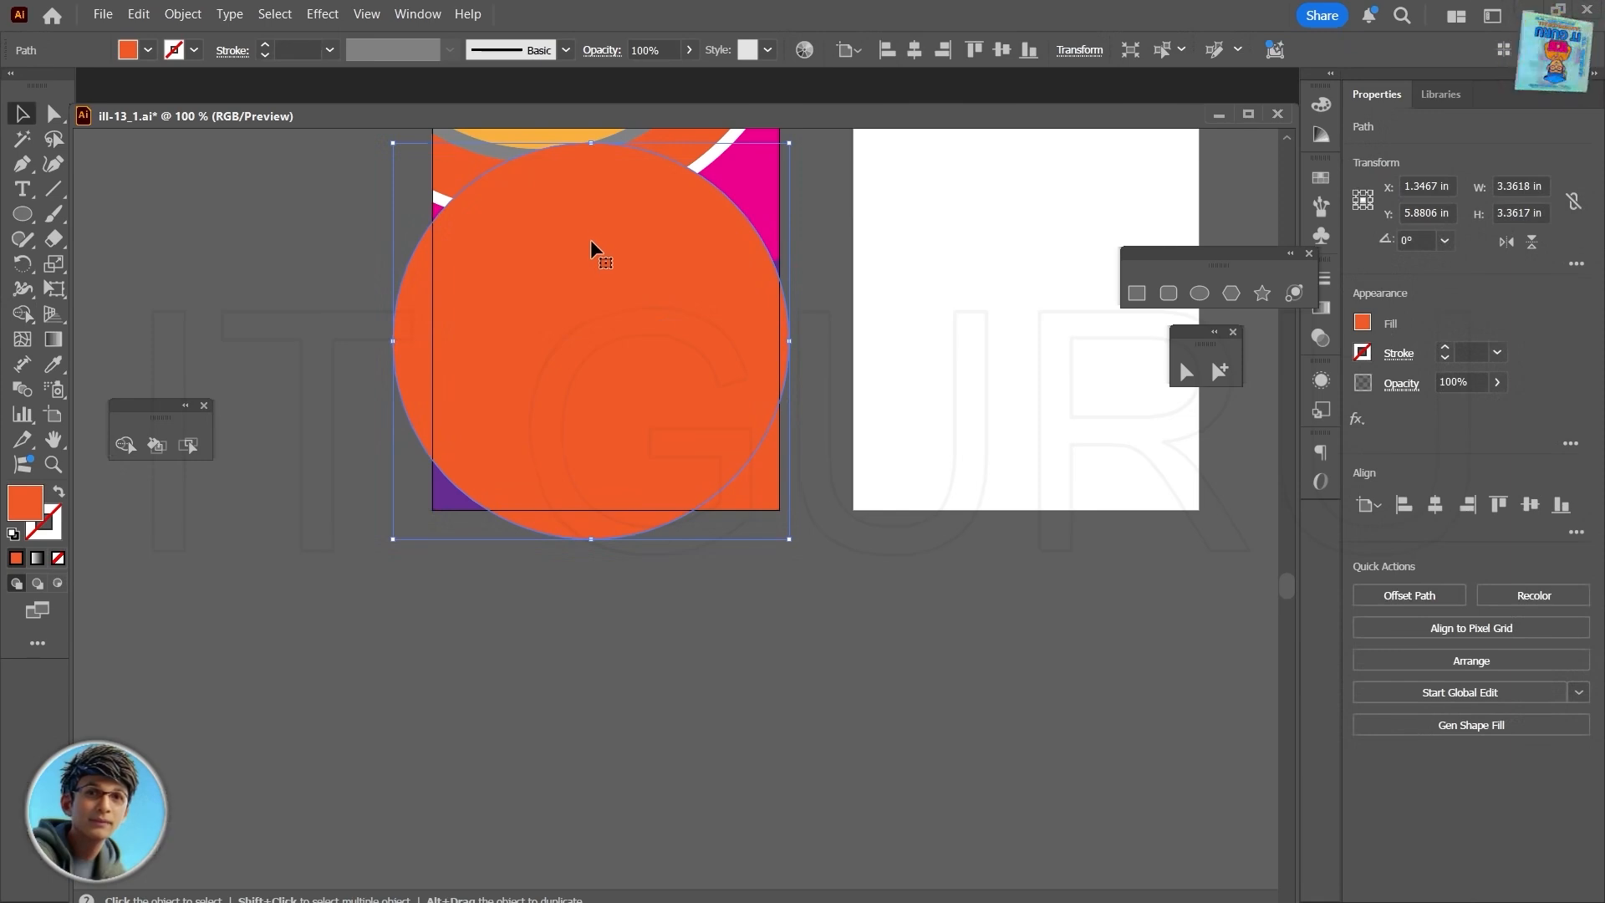
key("Delete")
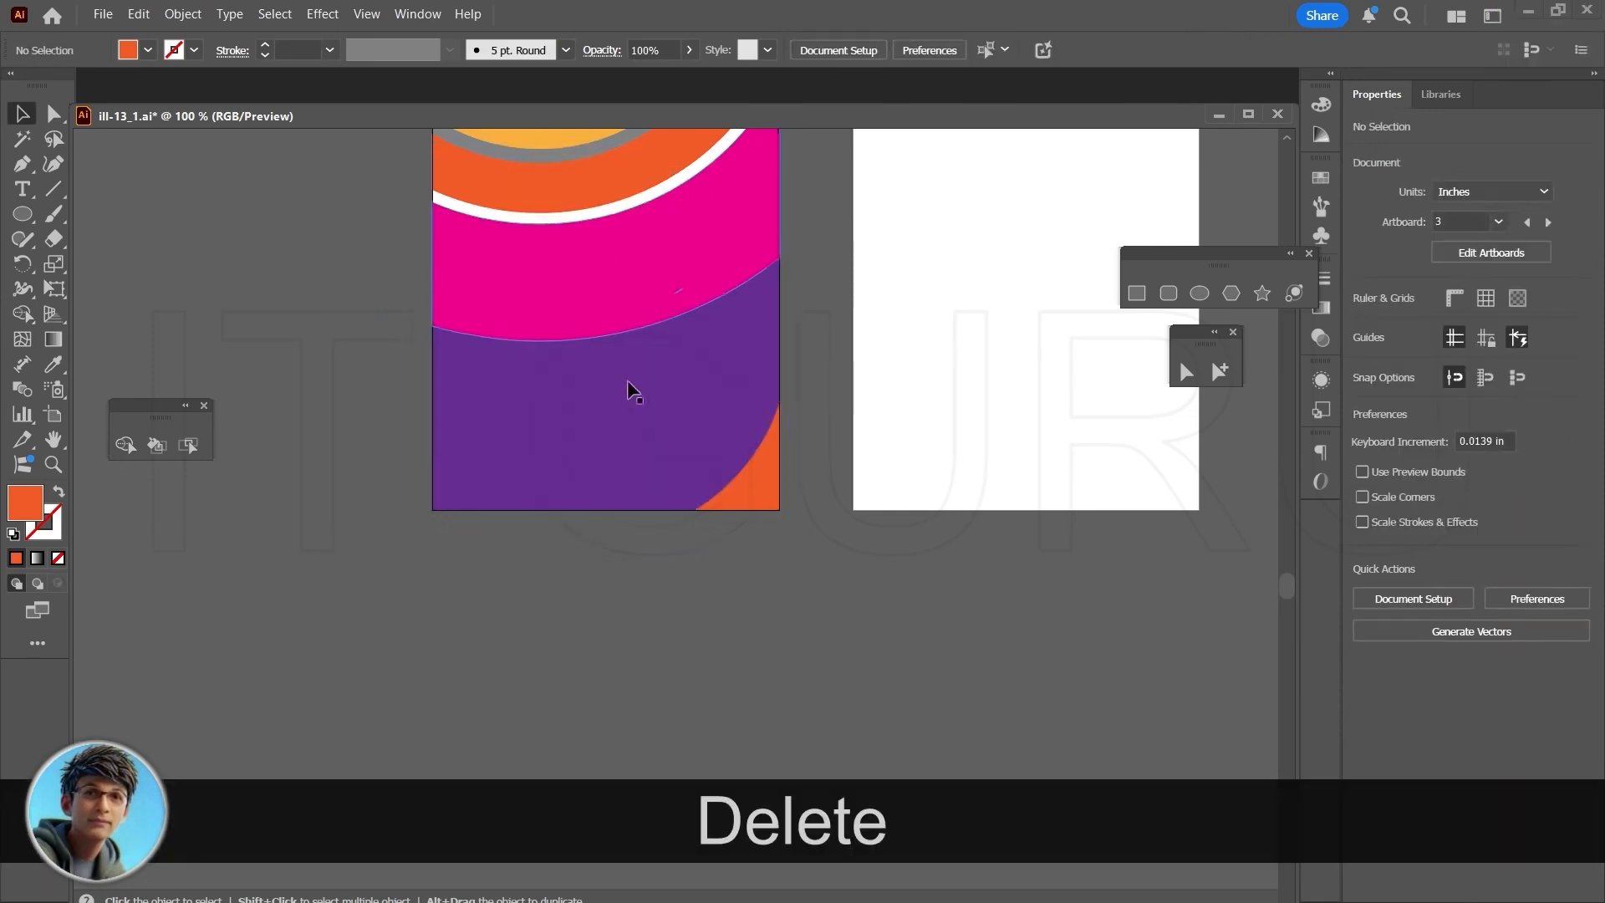
- Fill the orange lower-right corner piece of the card with white
left_click(759, 473)
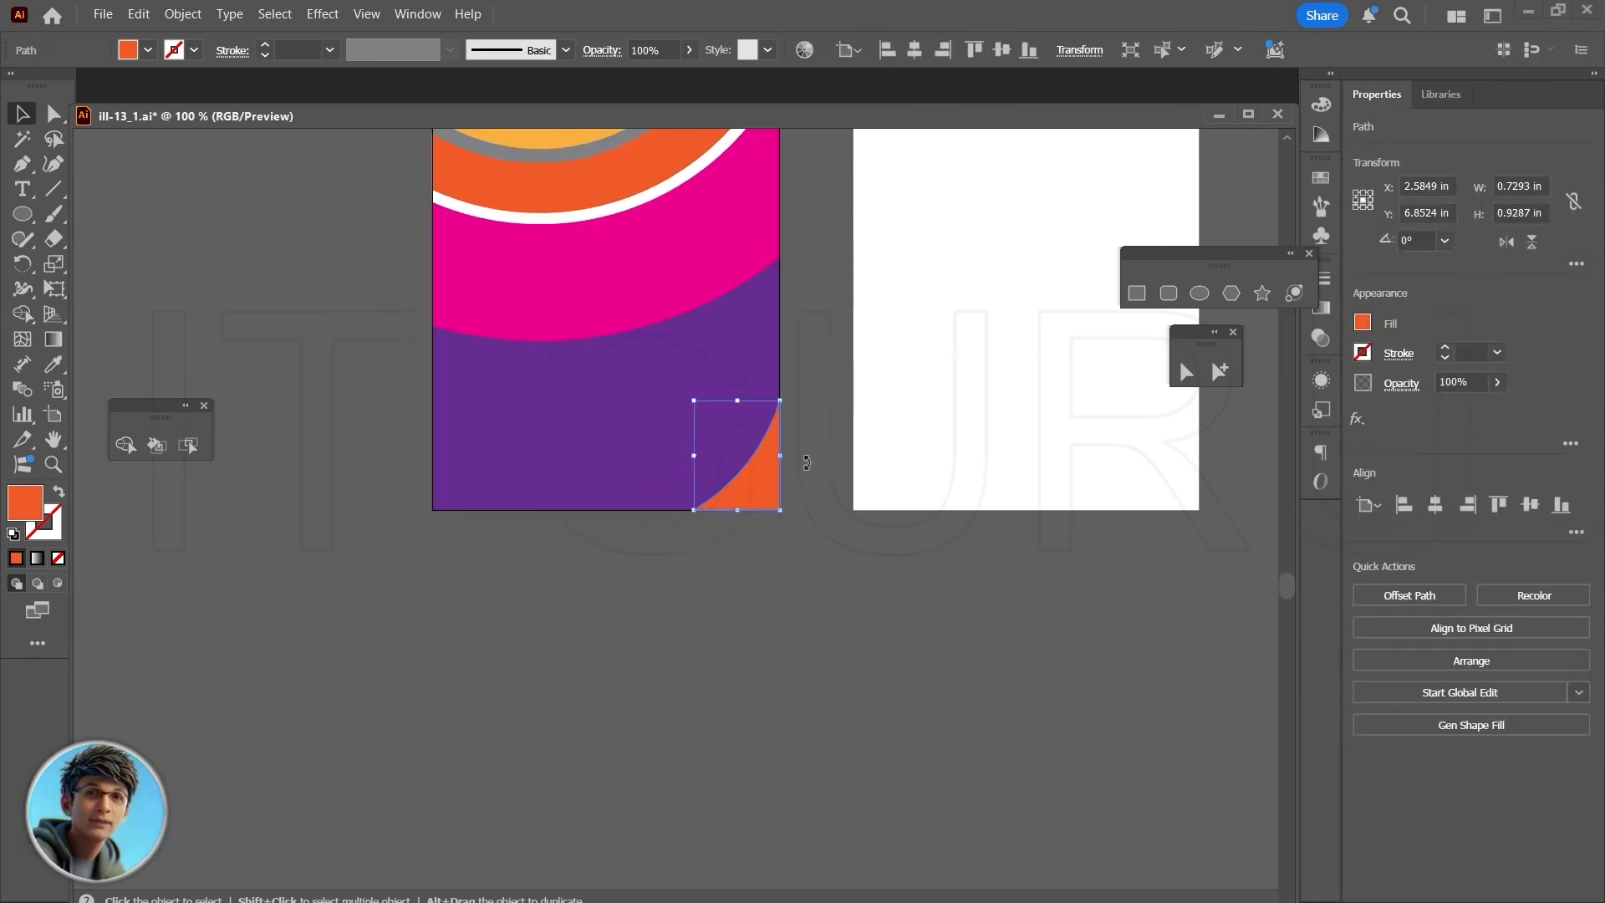
left_click(1364, 323)
left_click(1170, 379)
left_click(802, 374)
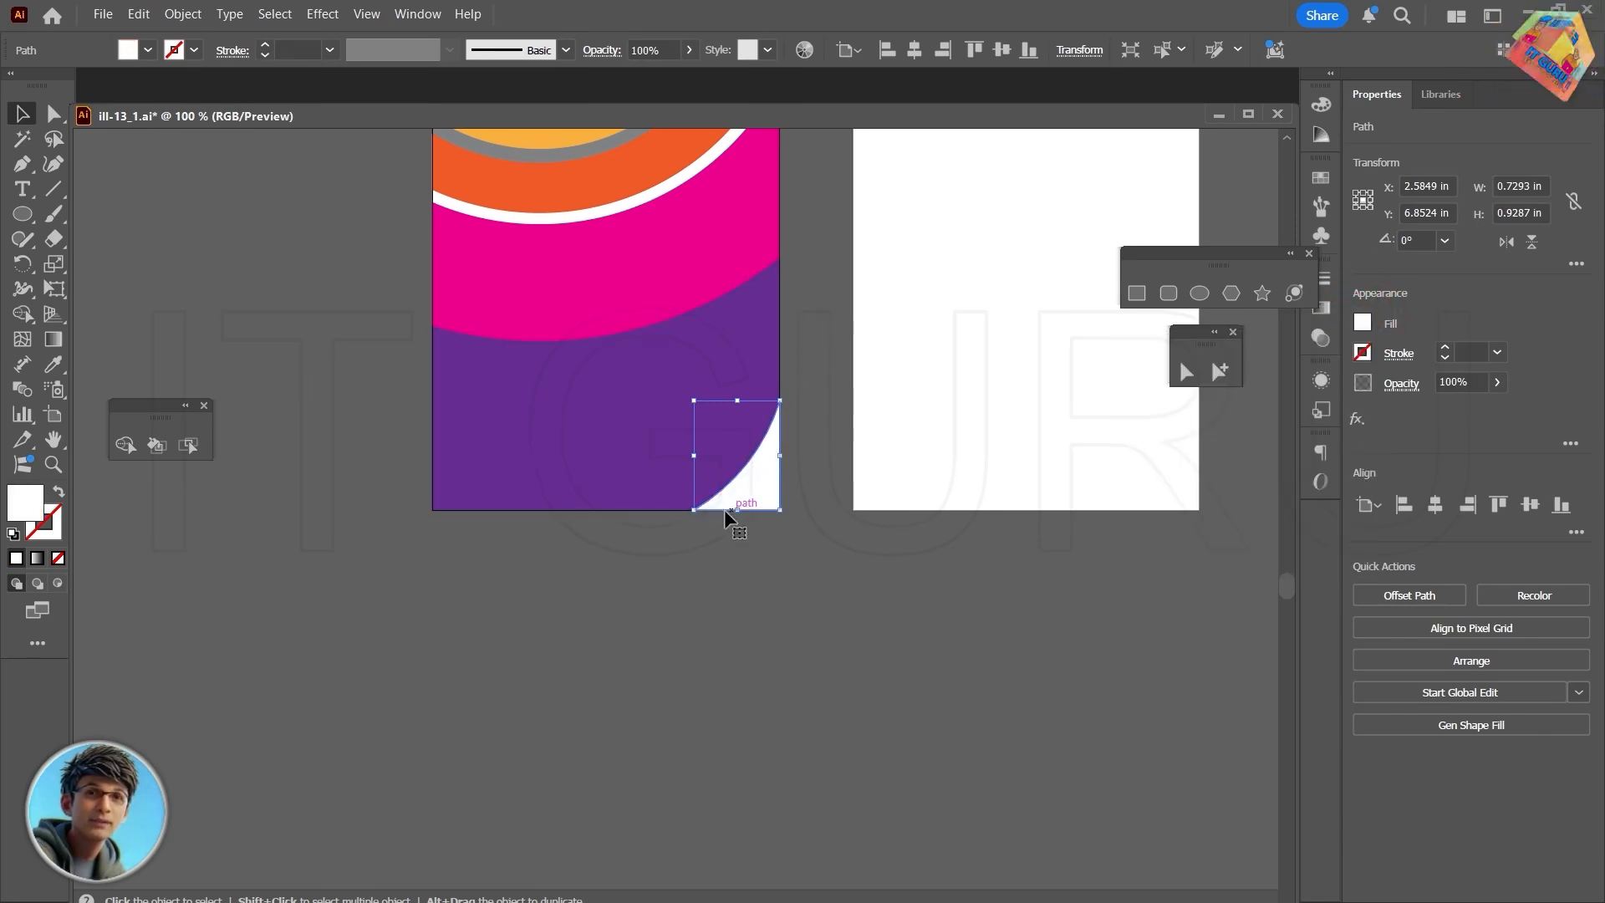
left_click(654, 582)
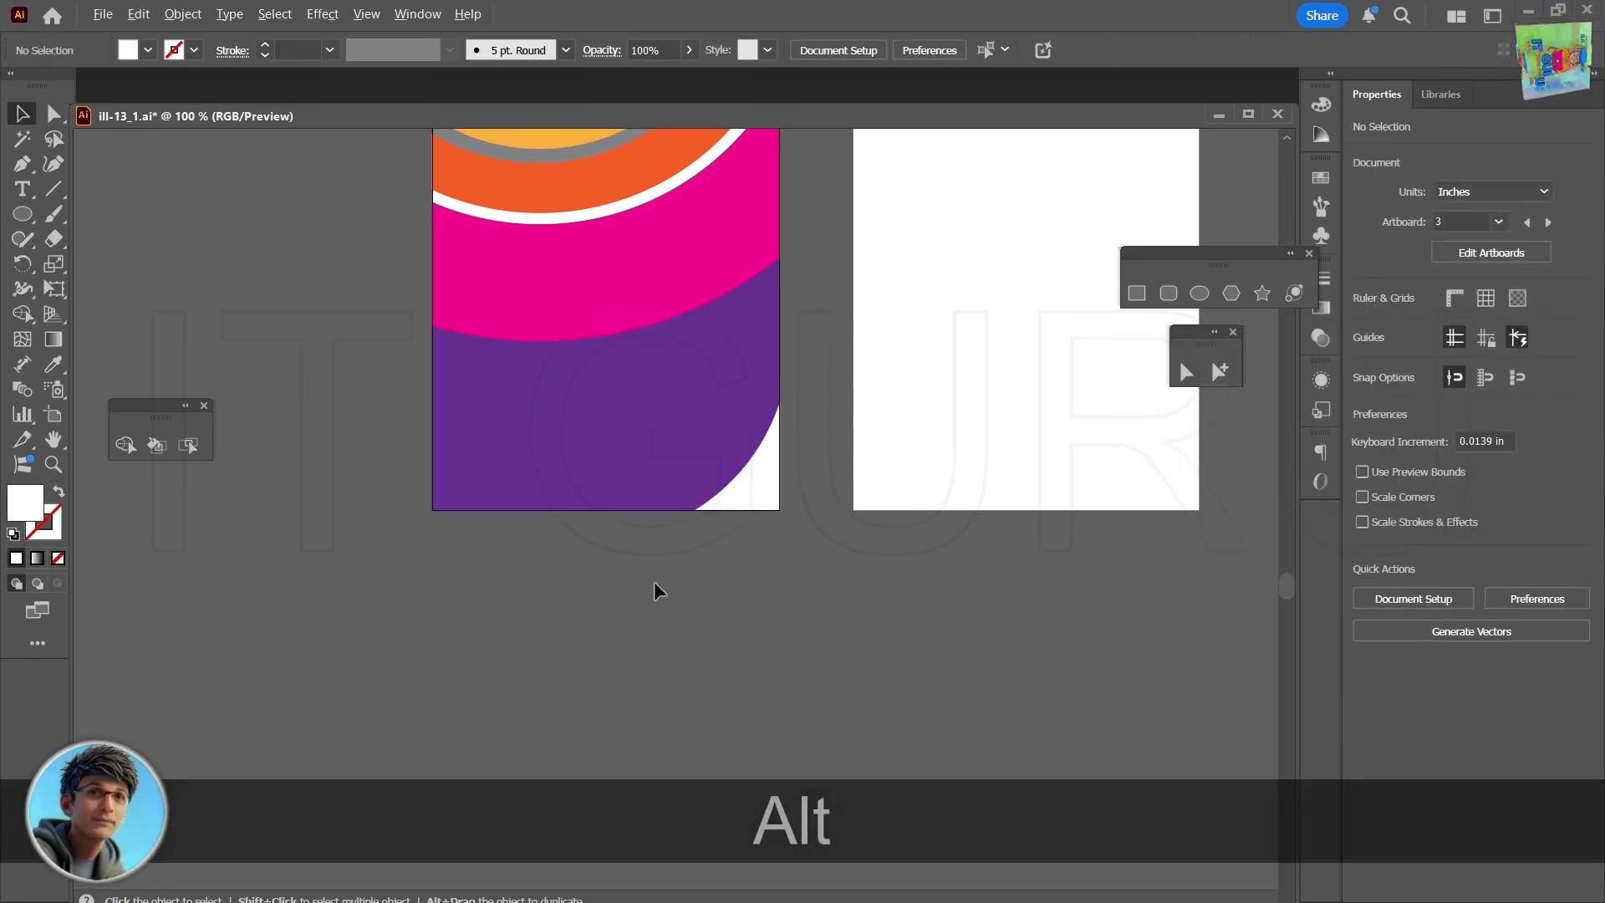
- Move the magenta crescent from the colored card onto the farthest blank artboard
scroll(654, 582, "down", 2)
left_click_drag(655, 583, 606, 669)
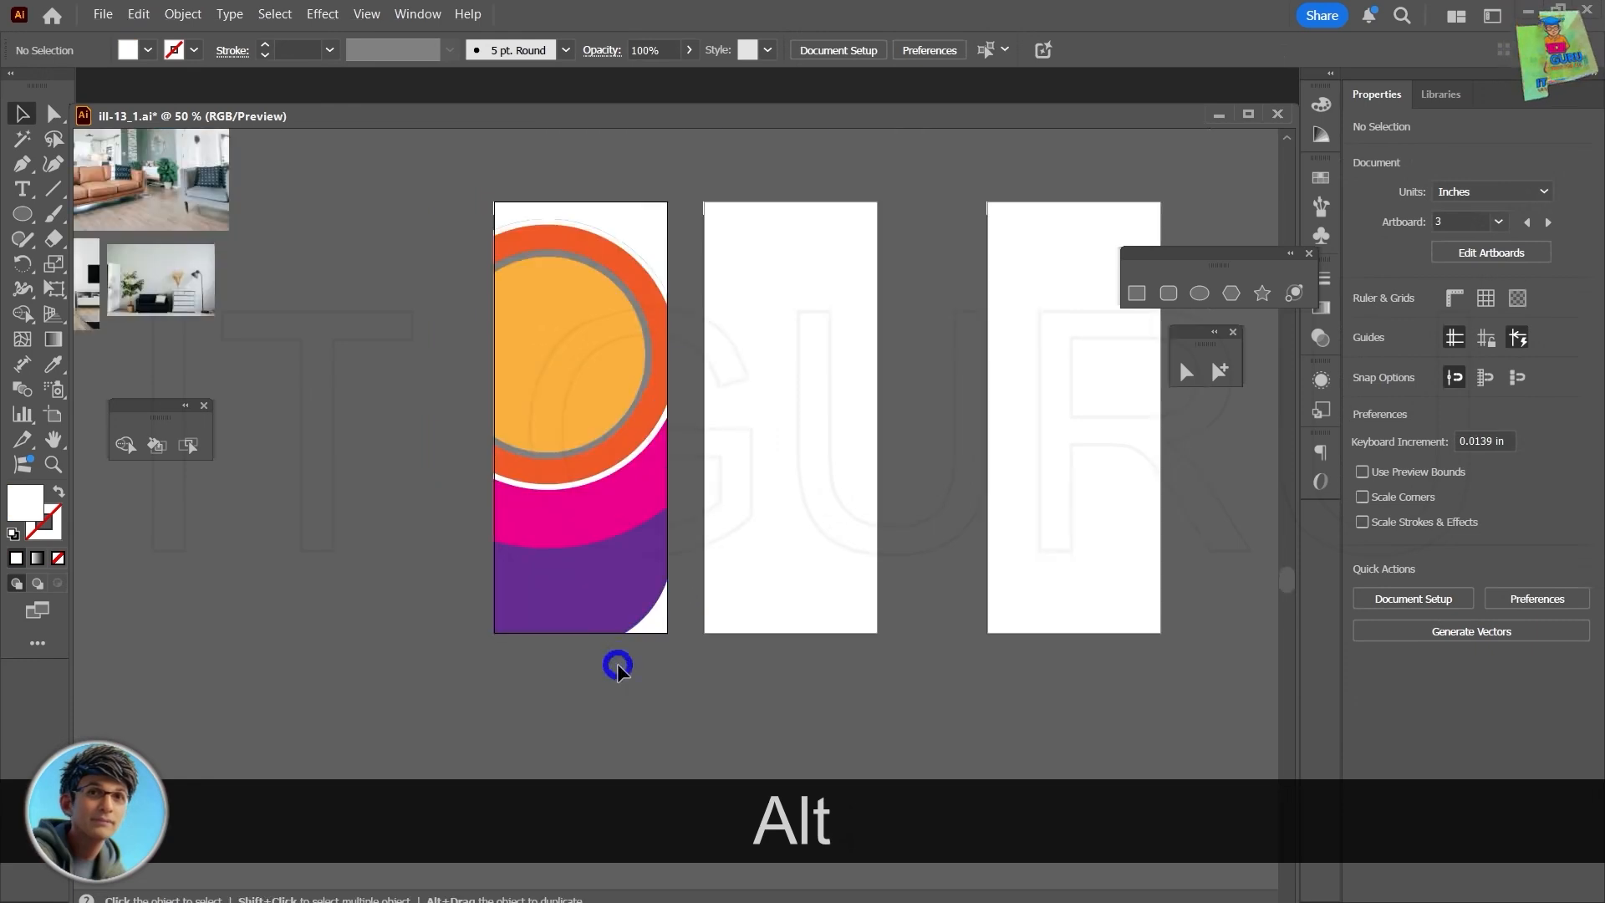
left_click(601, 518)
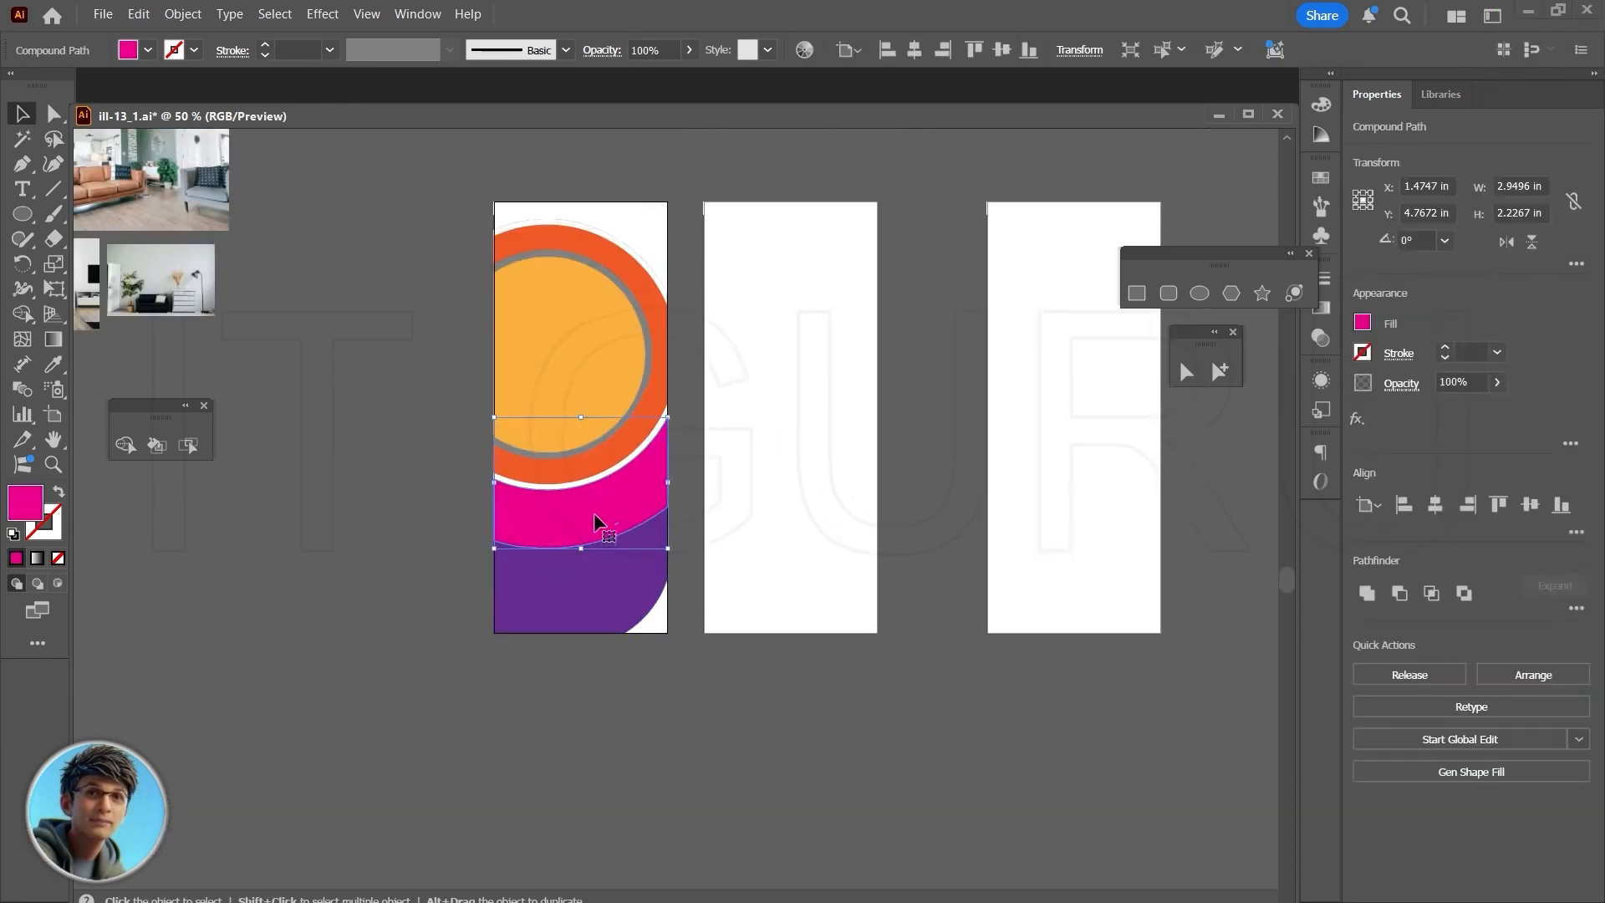
left_click(582, 498, "shift")
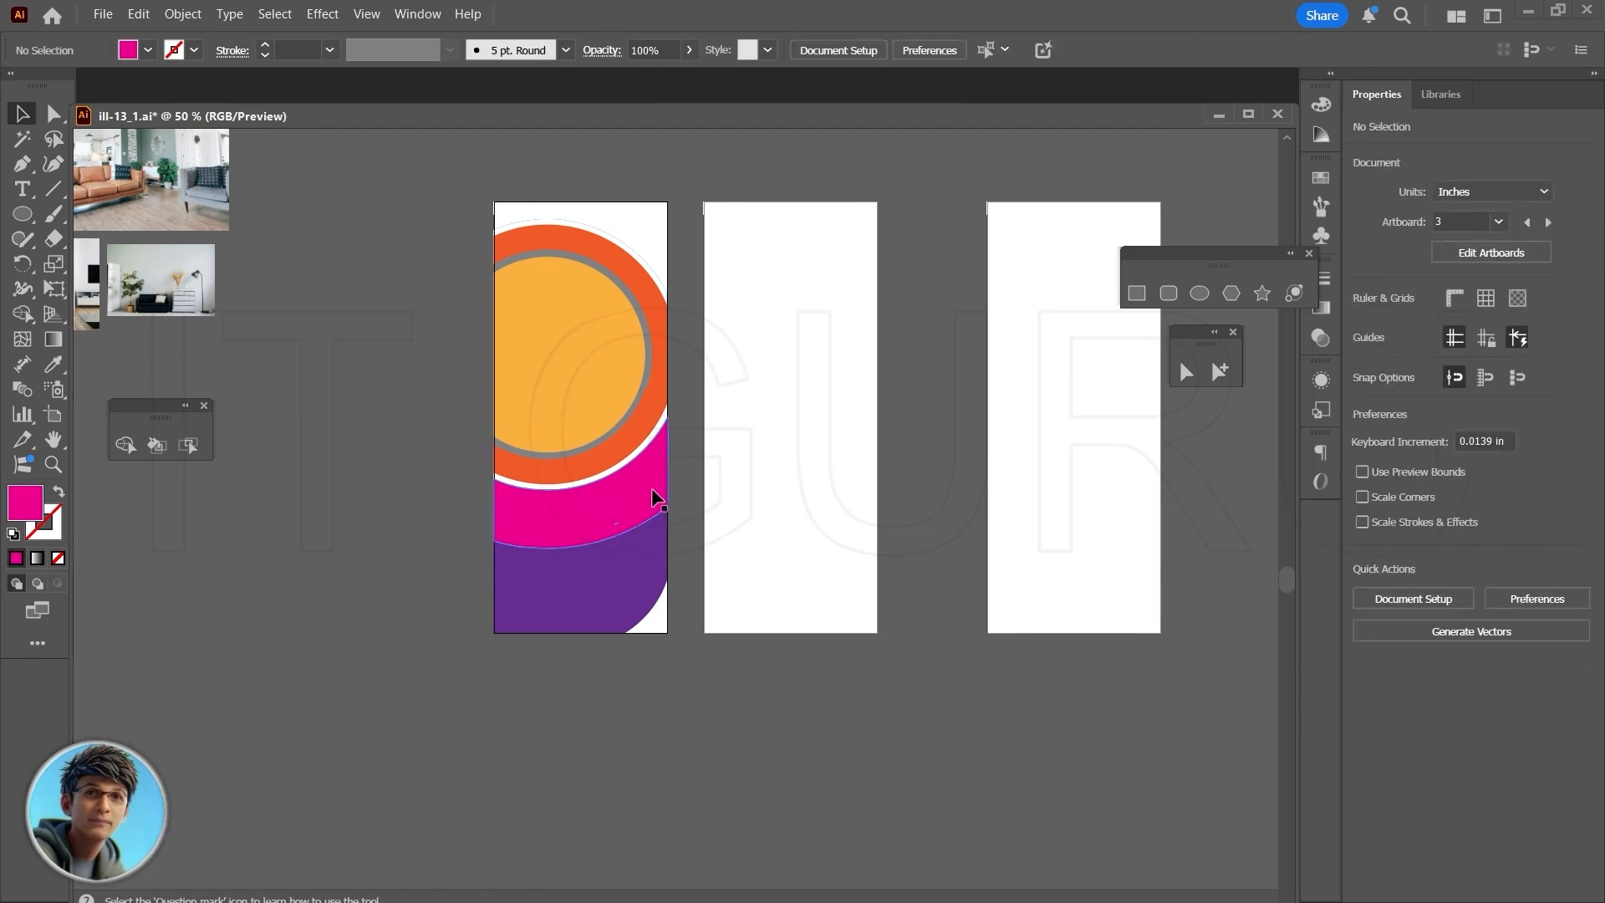
left_click(588, 501)
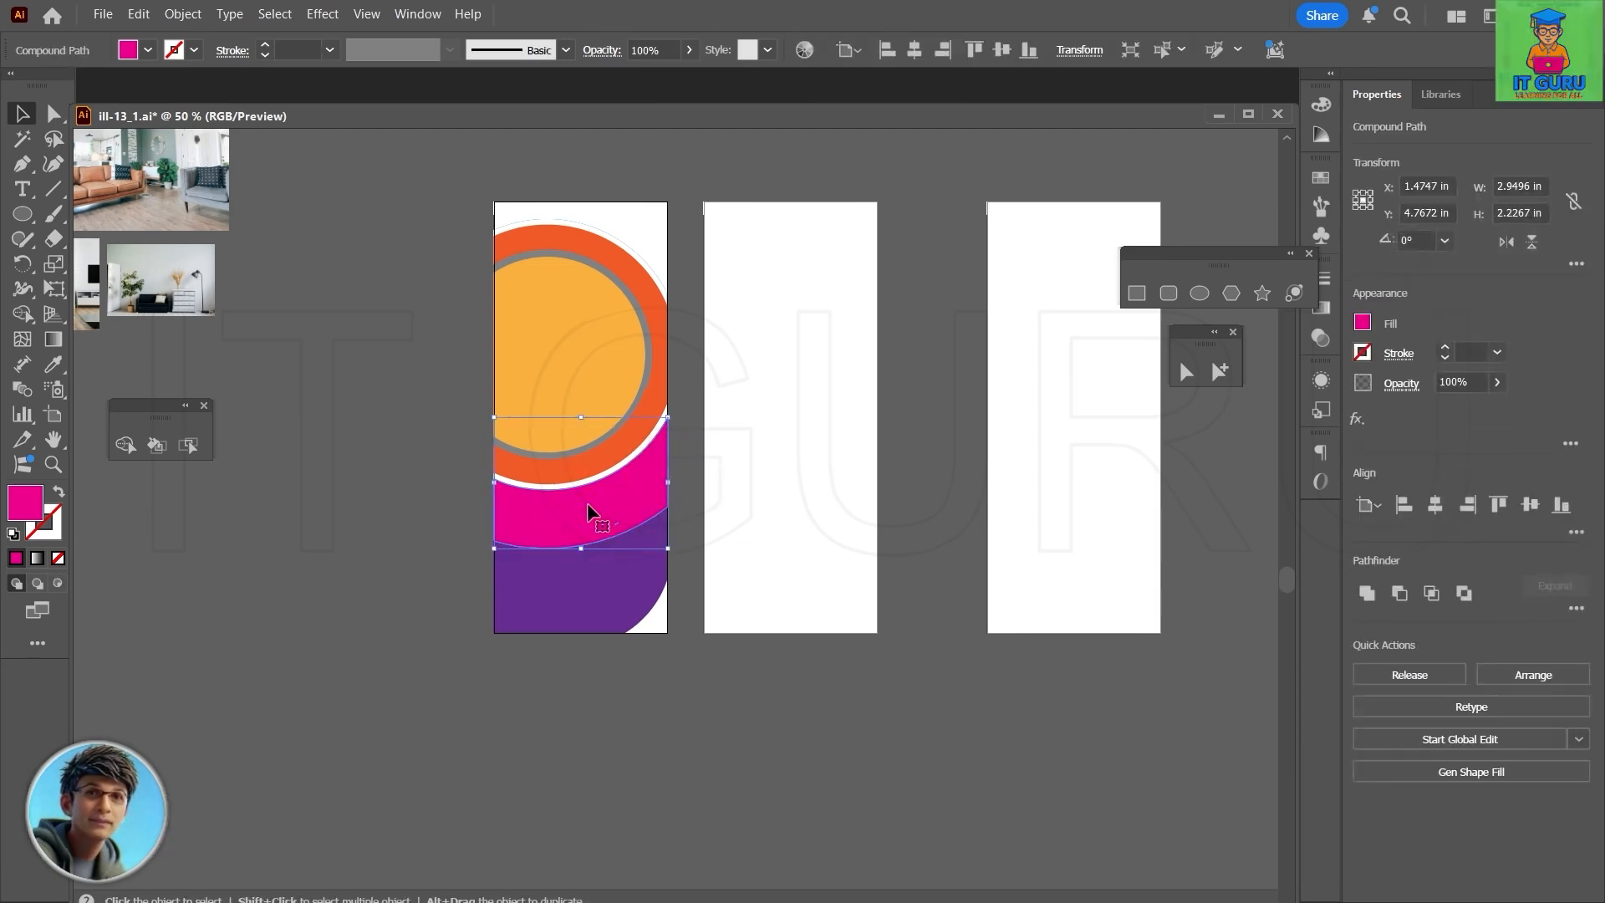
left_click(587, 499, "shift")
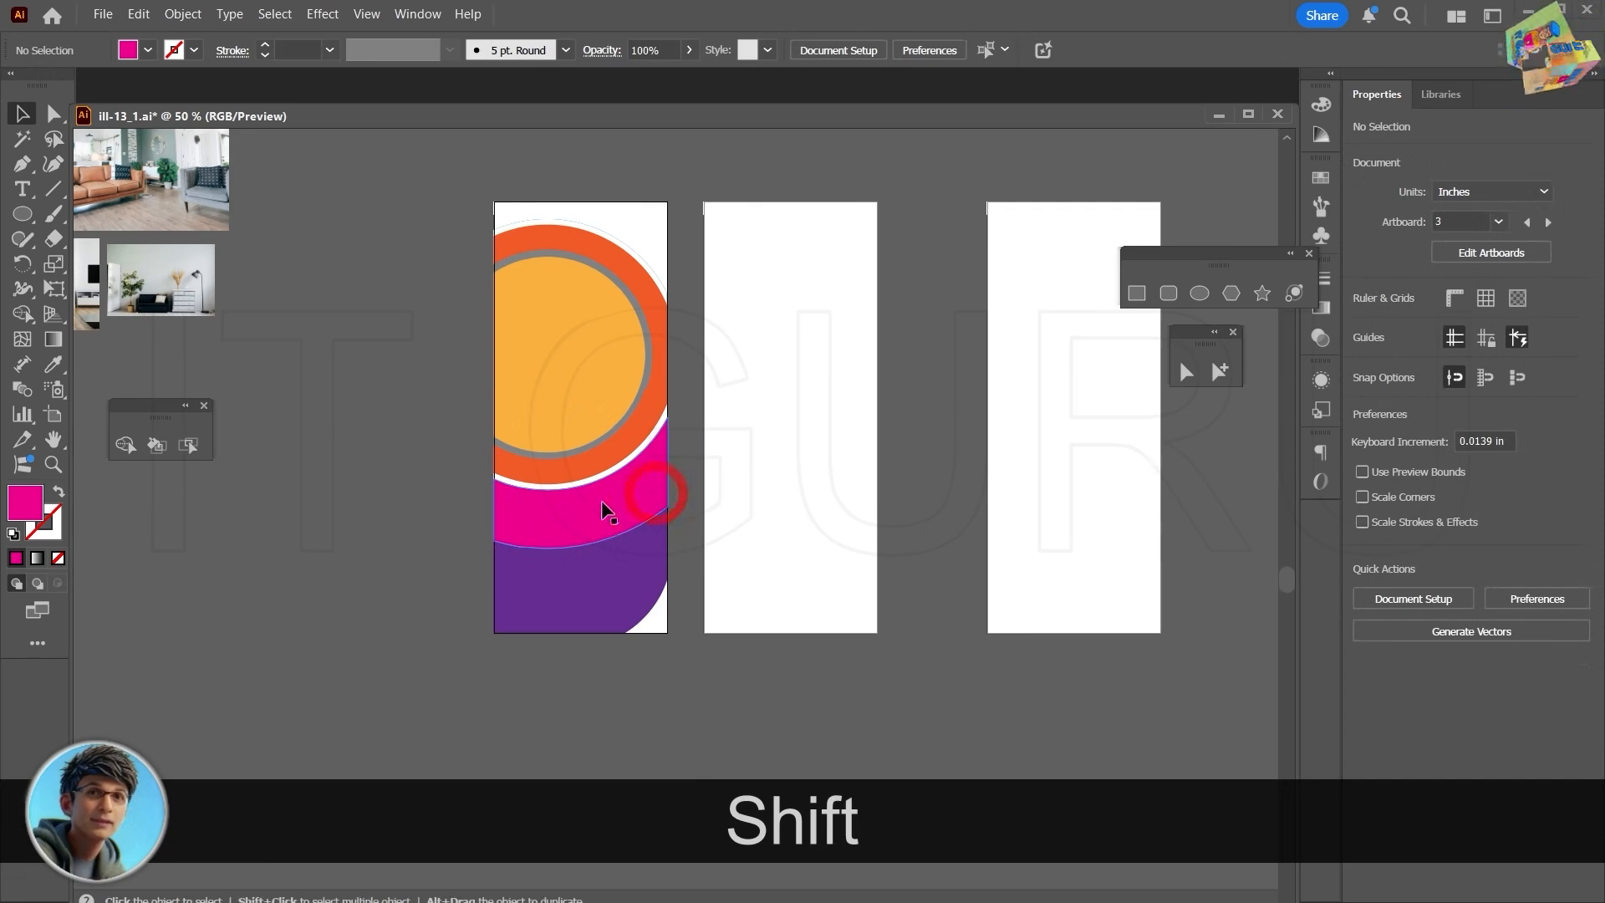
left_click_drag(583, 500, 1077, 455)
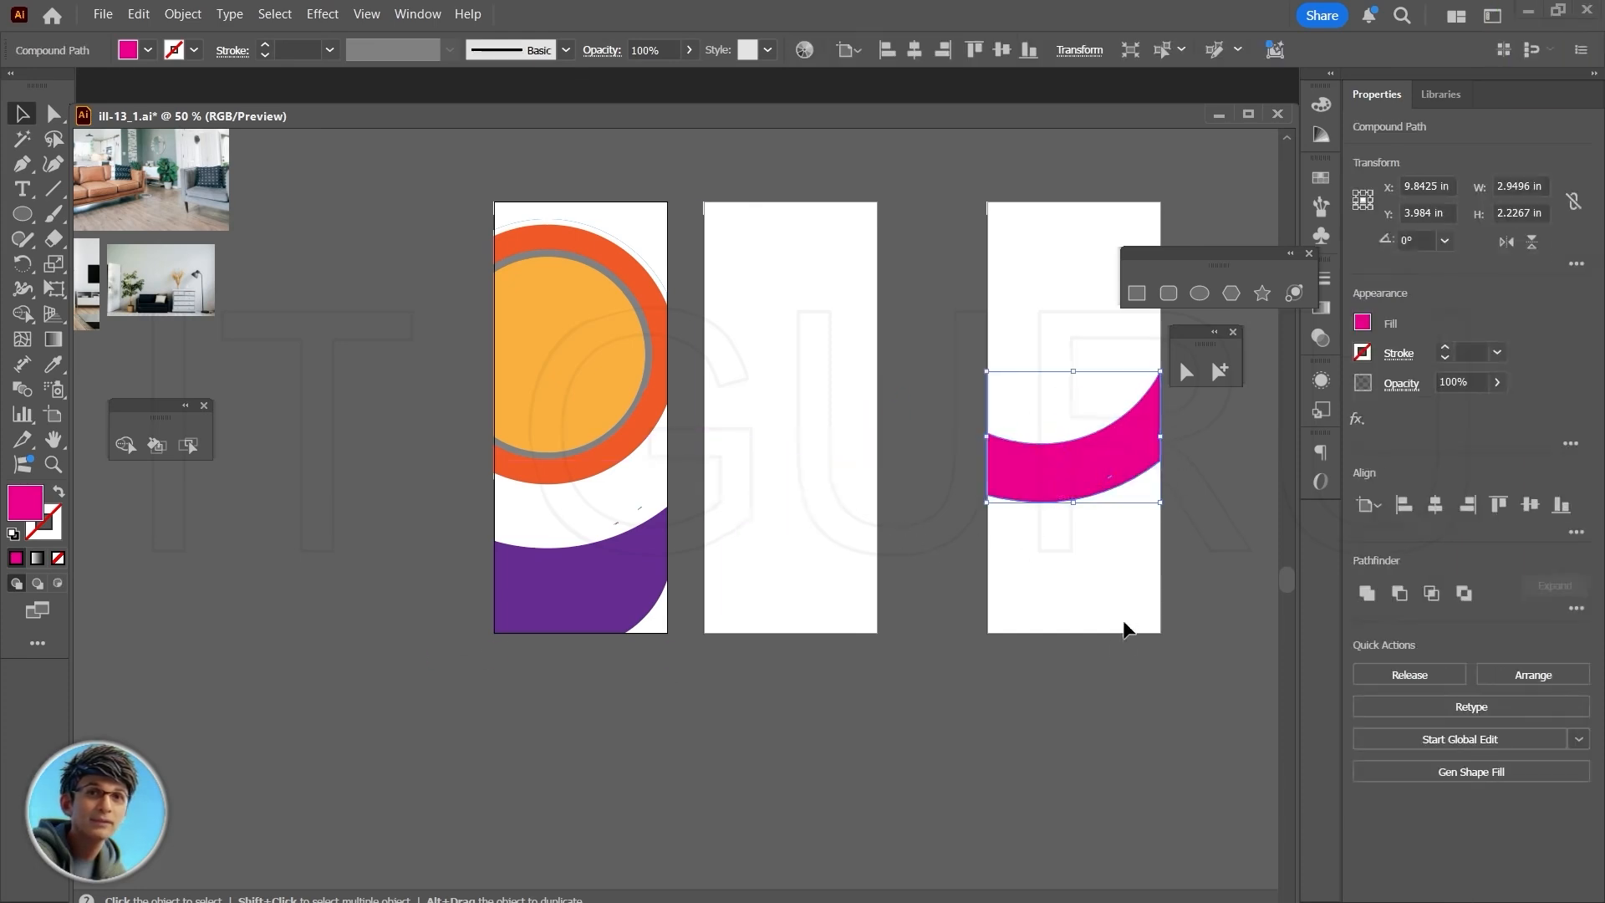
- Draw a vertical bar about 0.09 in wide and 1.91 in high across the crescent's left part and fill it with white
scroll(1048, 662, "up", 3)
left_click_drag(1076, 662, 737, 898)
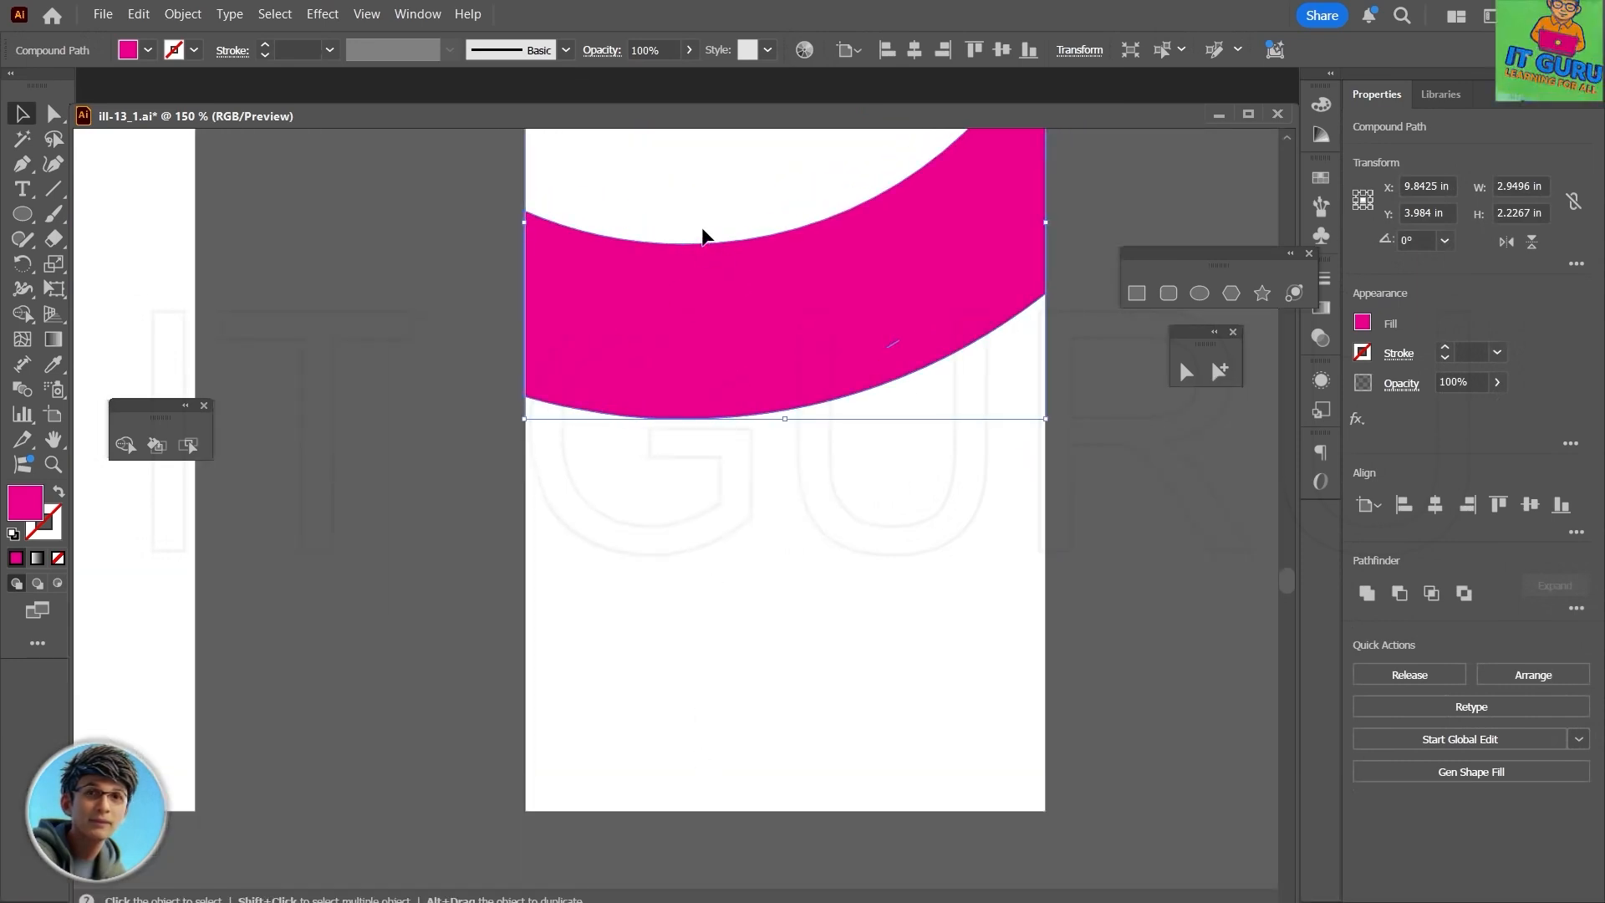
scroll(942, 443, "down", 4)
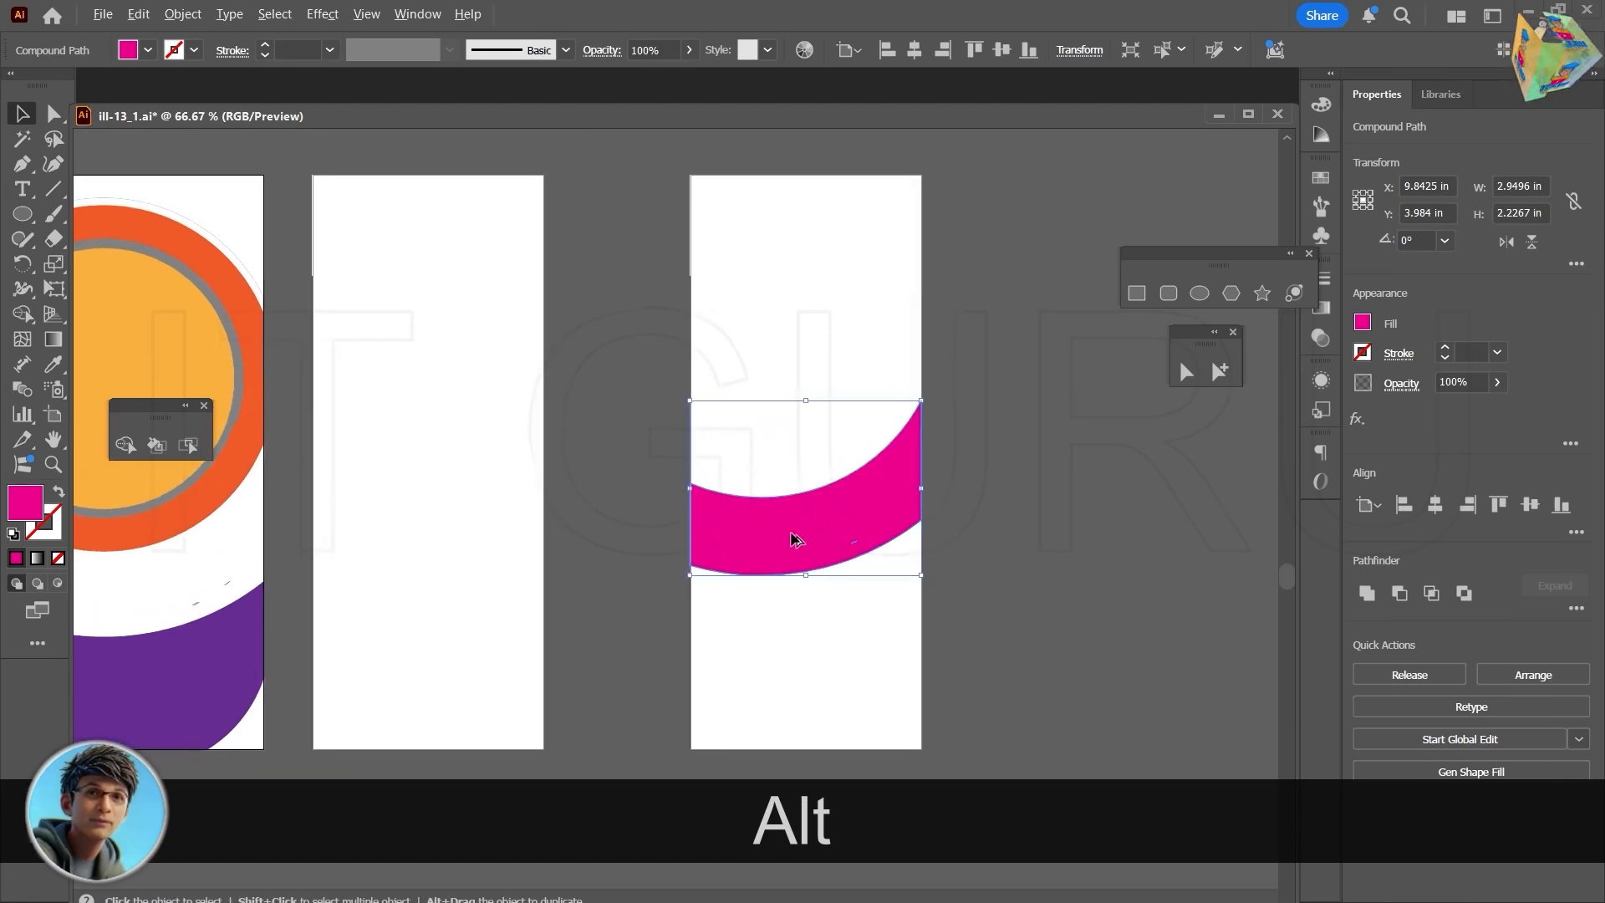
scroll(794, 539, "up", 2)
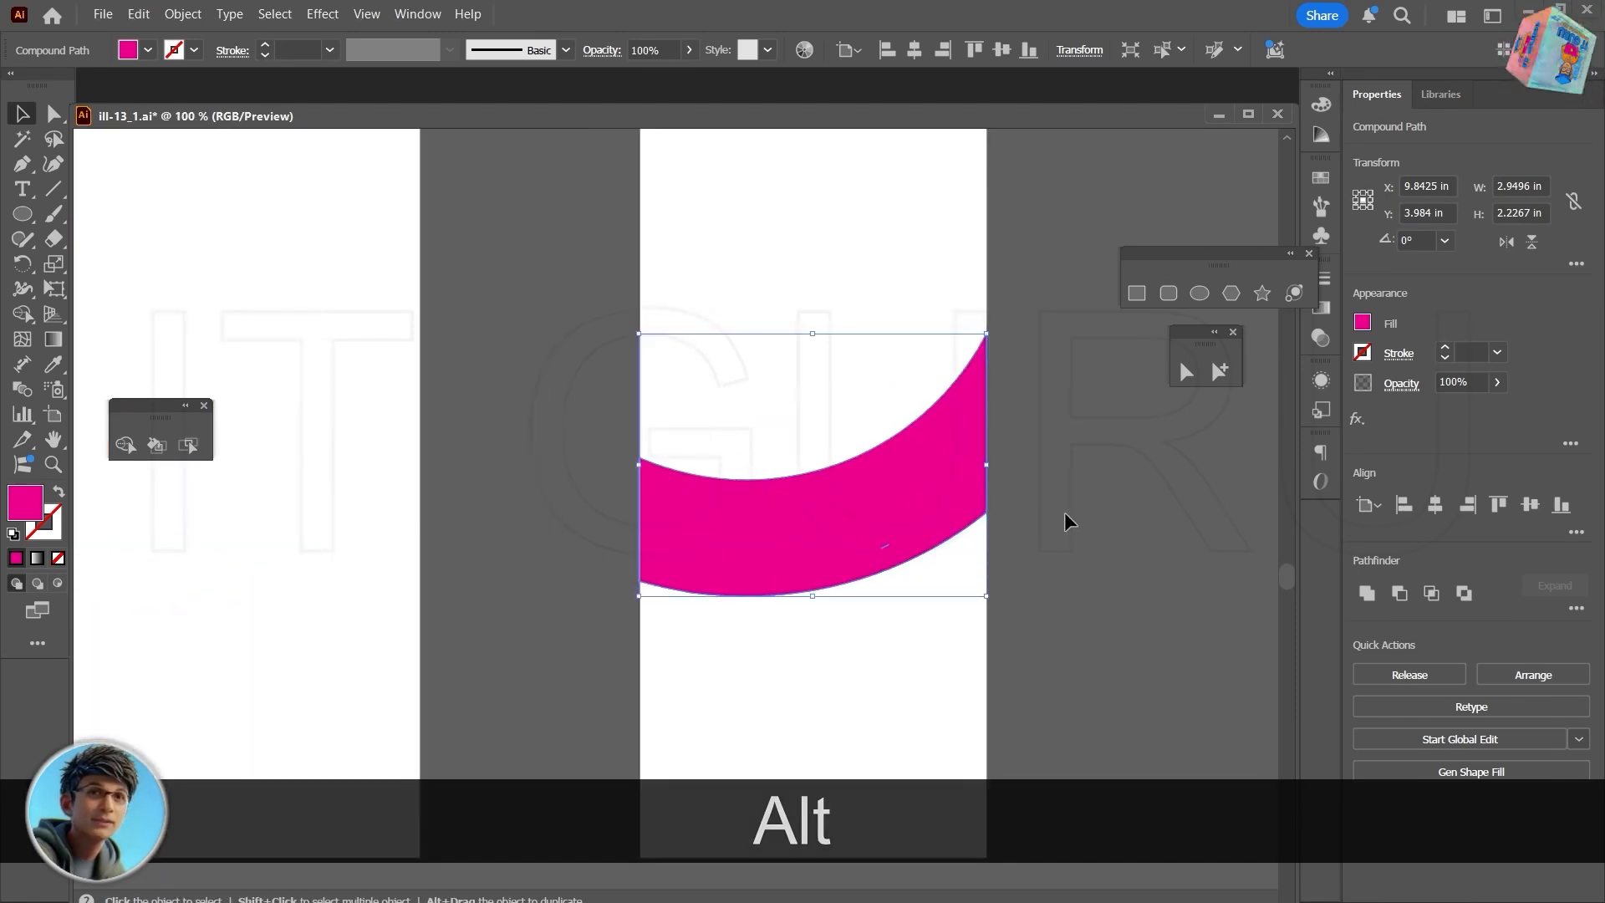
left_click(1138, 296)
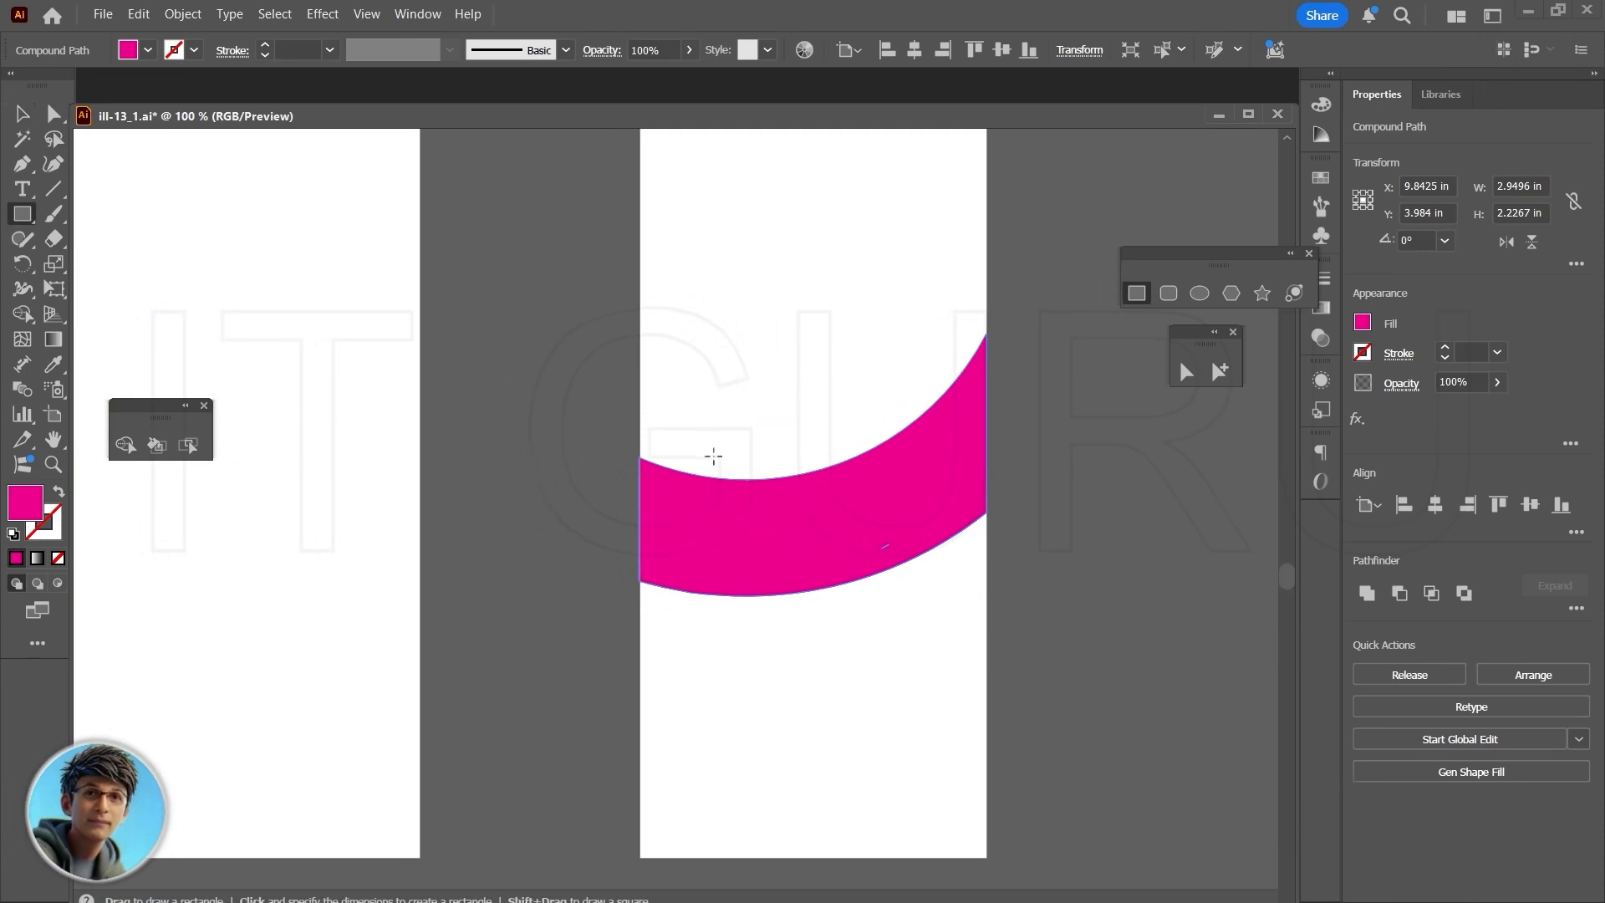
left_click_drag(716, 423, 728, 647)
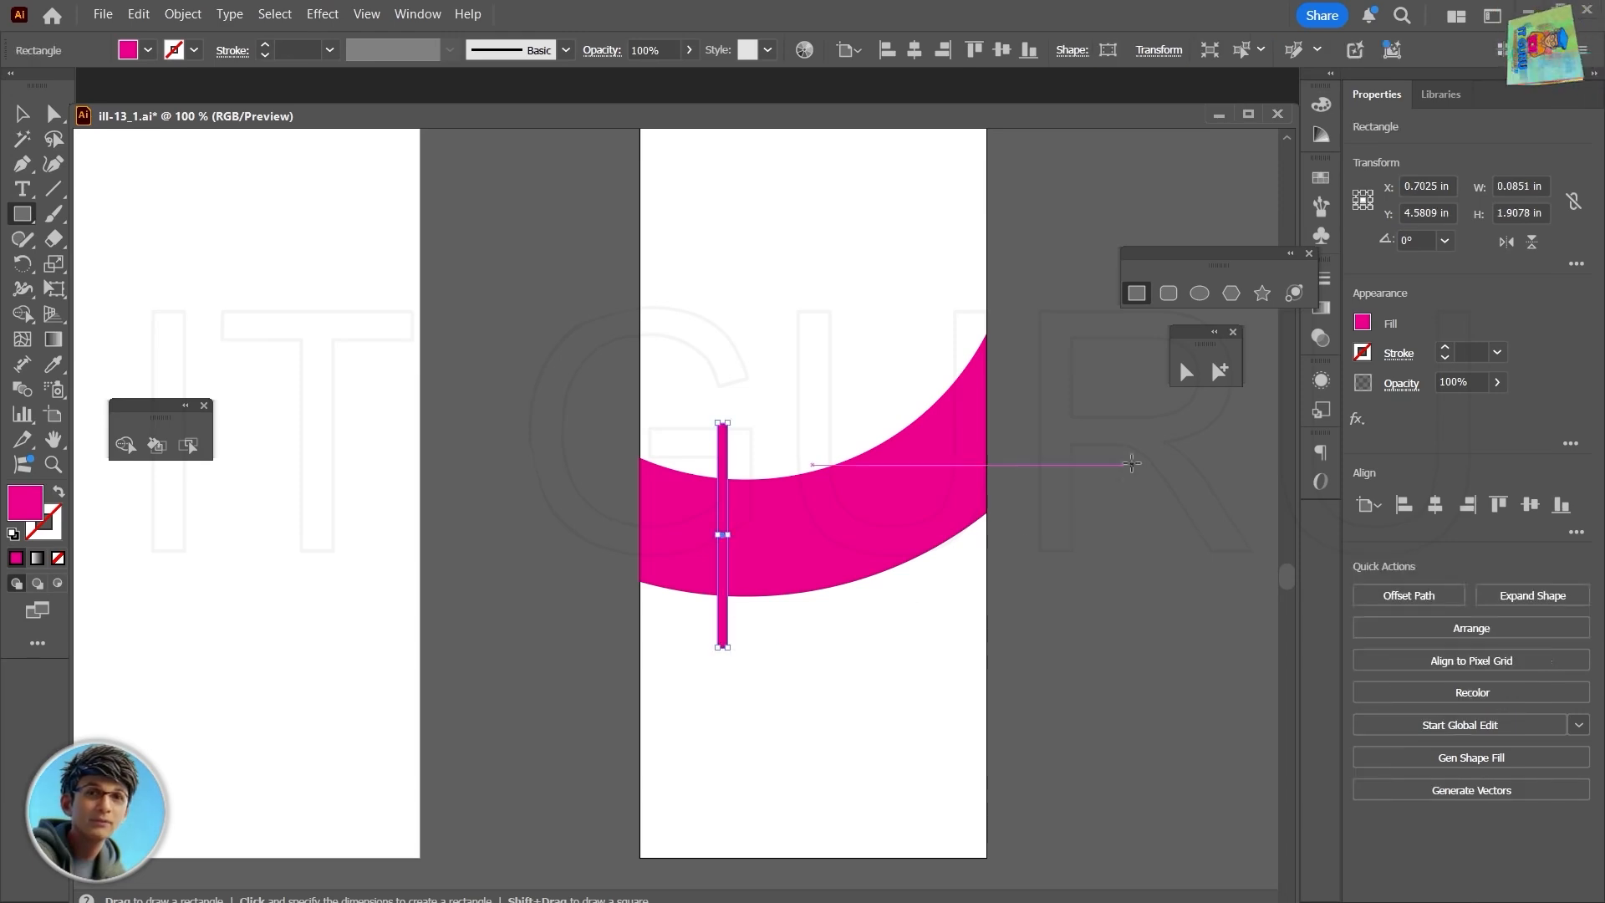
left_click(1362, 323)
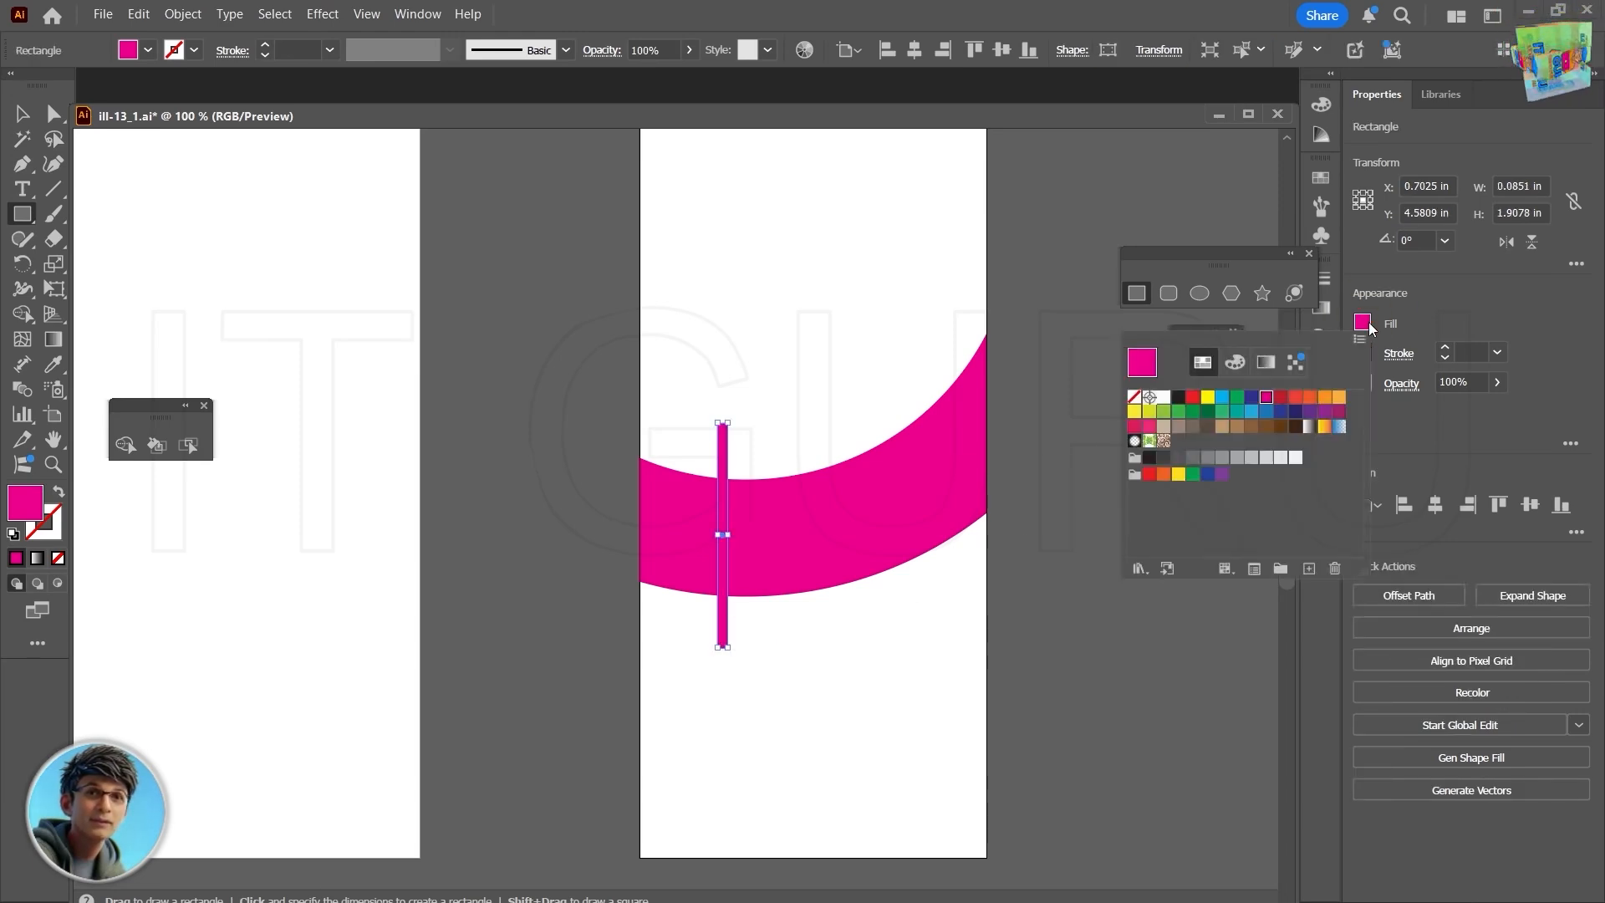
left_click(1162, 400)
- Duplicate the white bar farther right across the crescent and shift the original bar slightly right to mark out three sections
key("v")
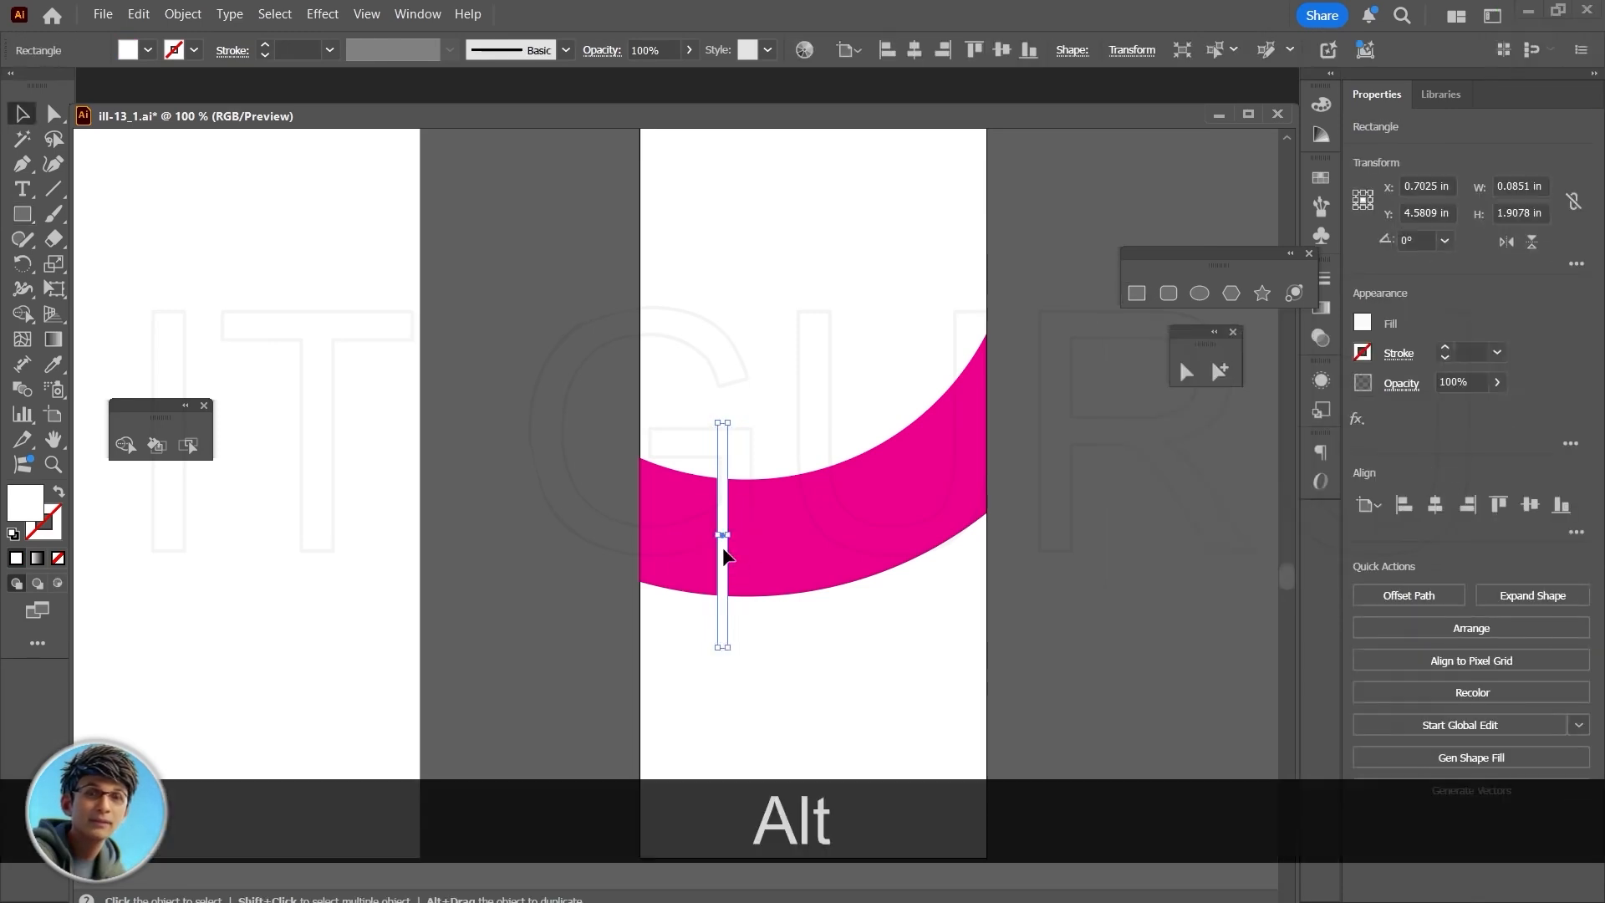
left_click_drag(724, 548, 874, 527)
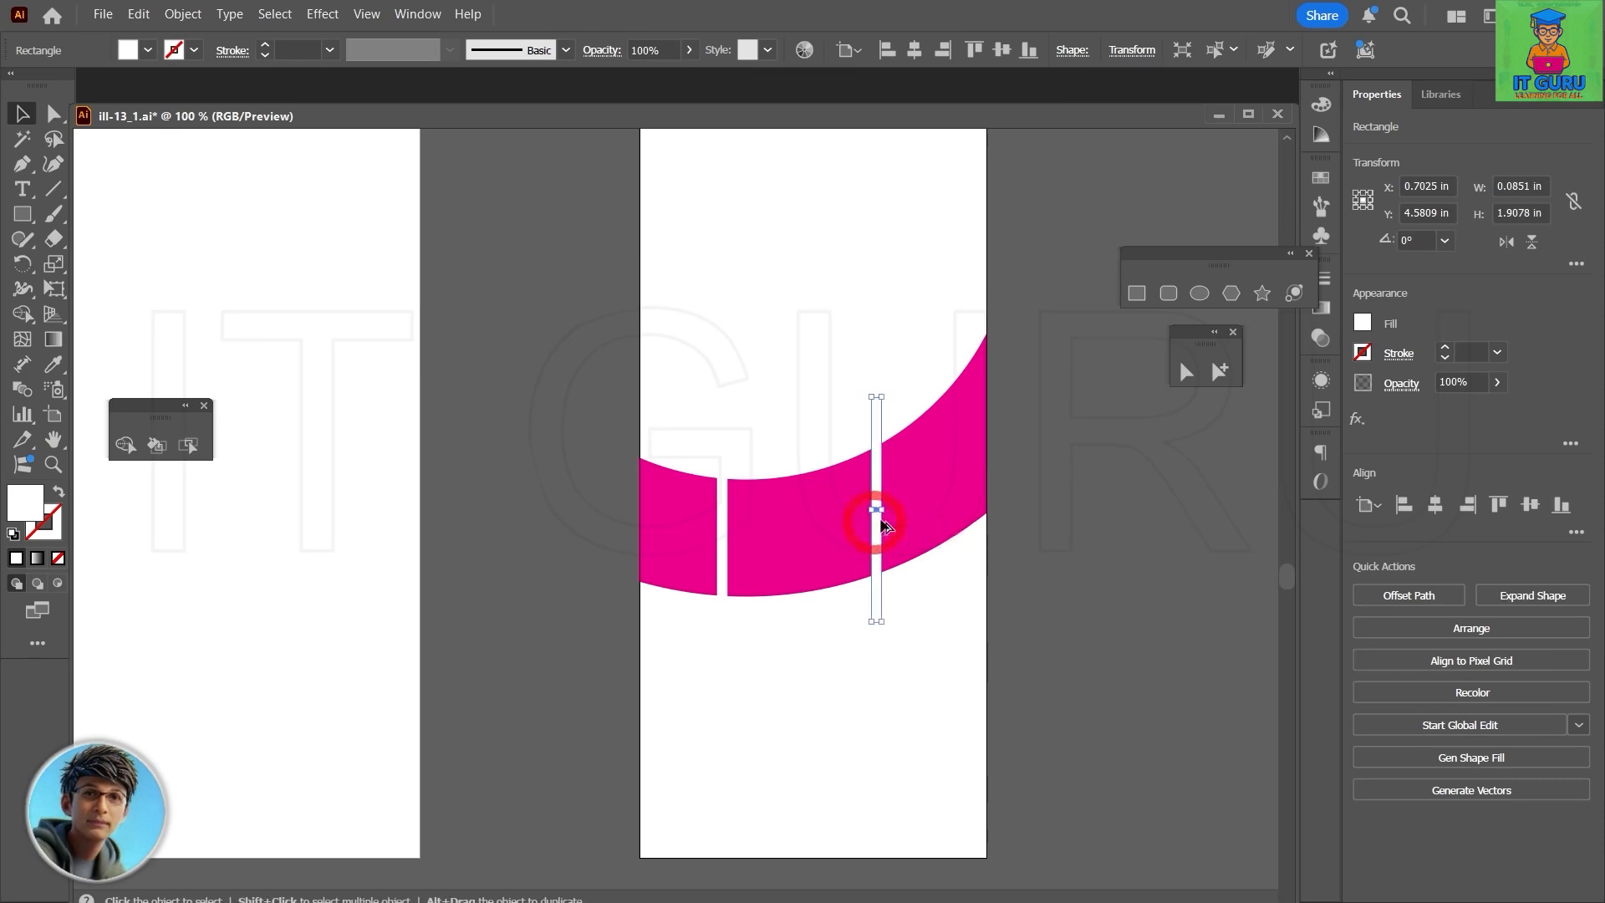
left_click(722, 546)
left_click_drag(725, 552, 755, 547)
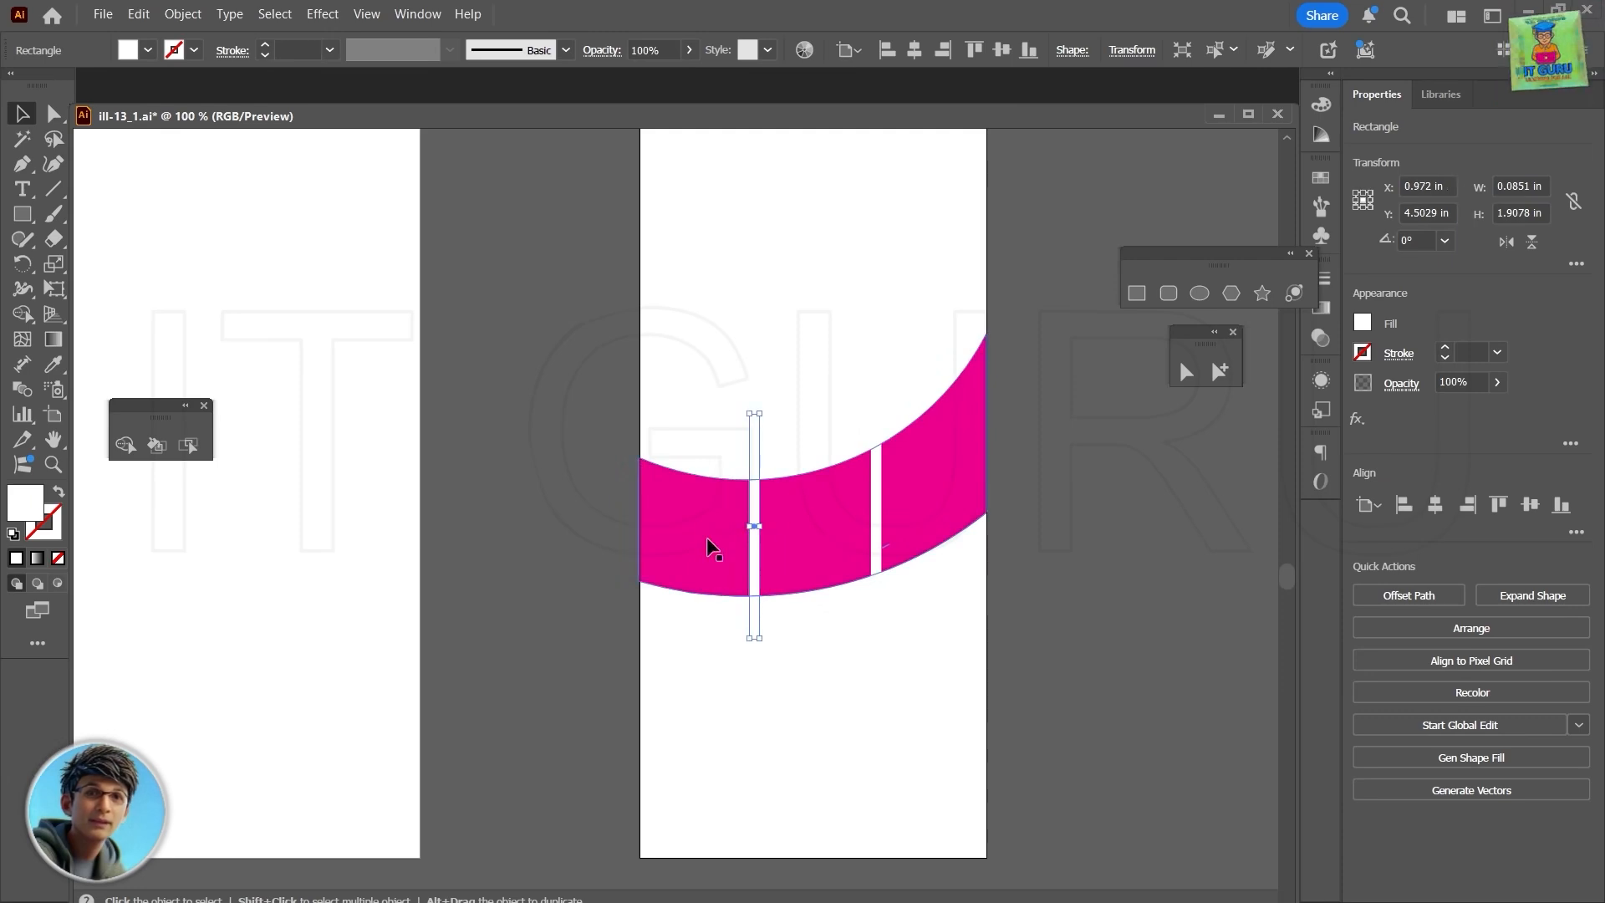
- Cut the magenta crescent into three pieces by removing both white bars with the Shape Builder
left_click(1080, 504)
left_click_drag(615, 402, 1056, 614)
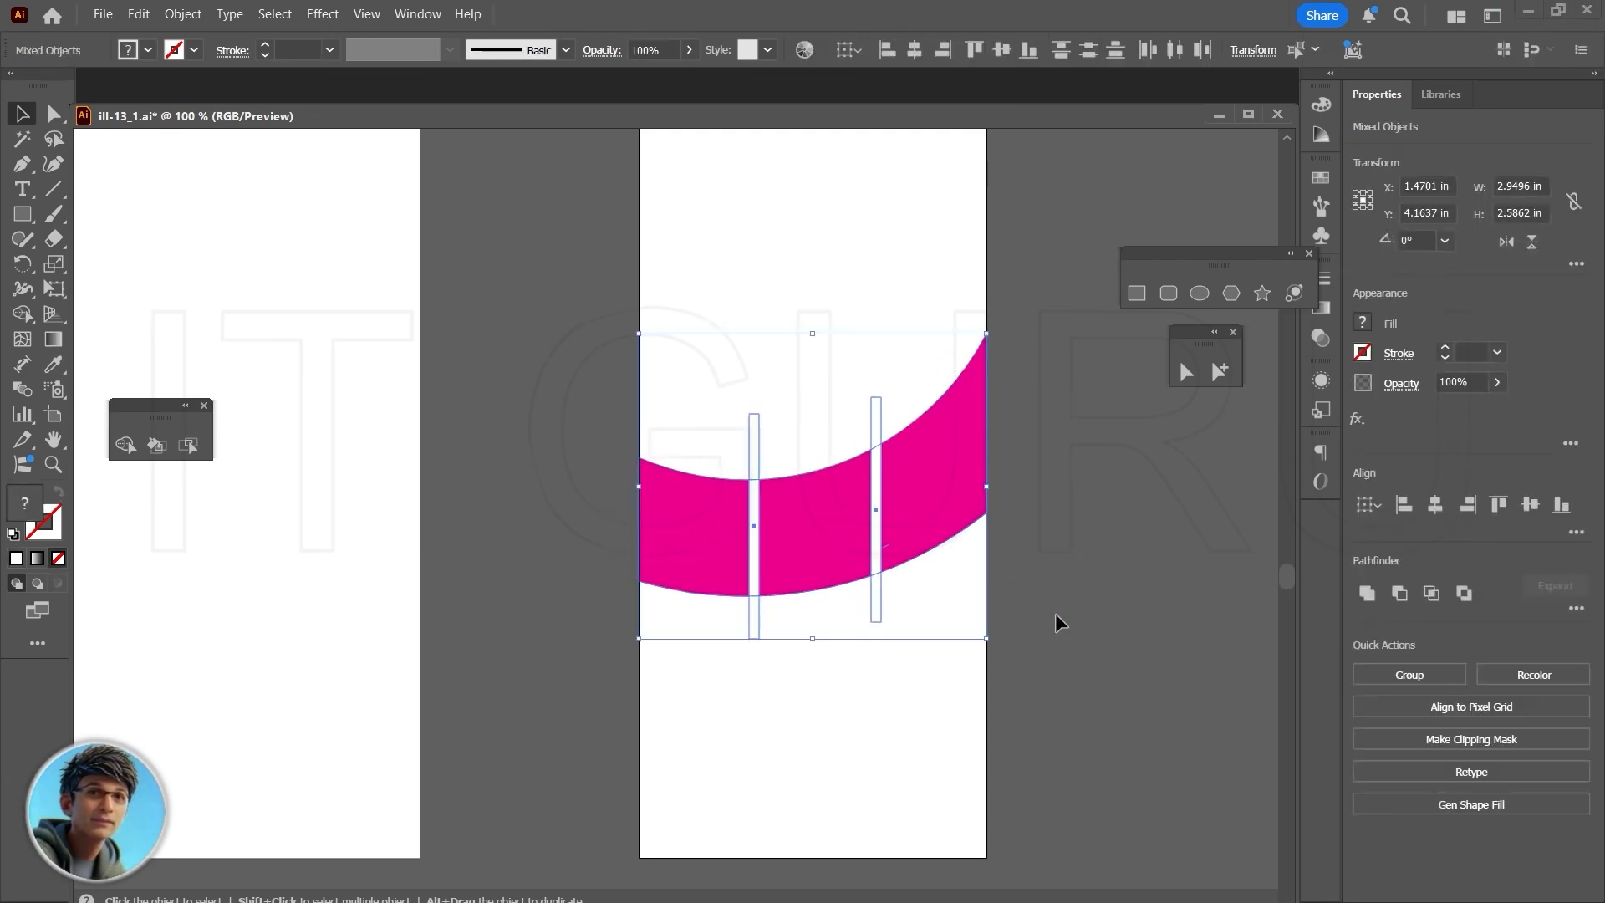
key("shift+m")
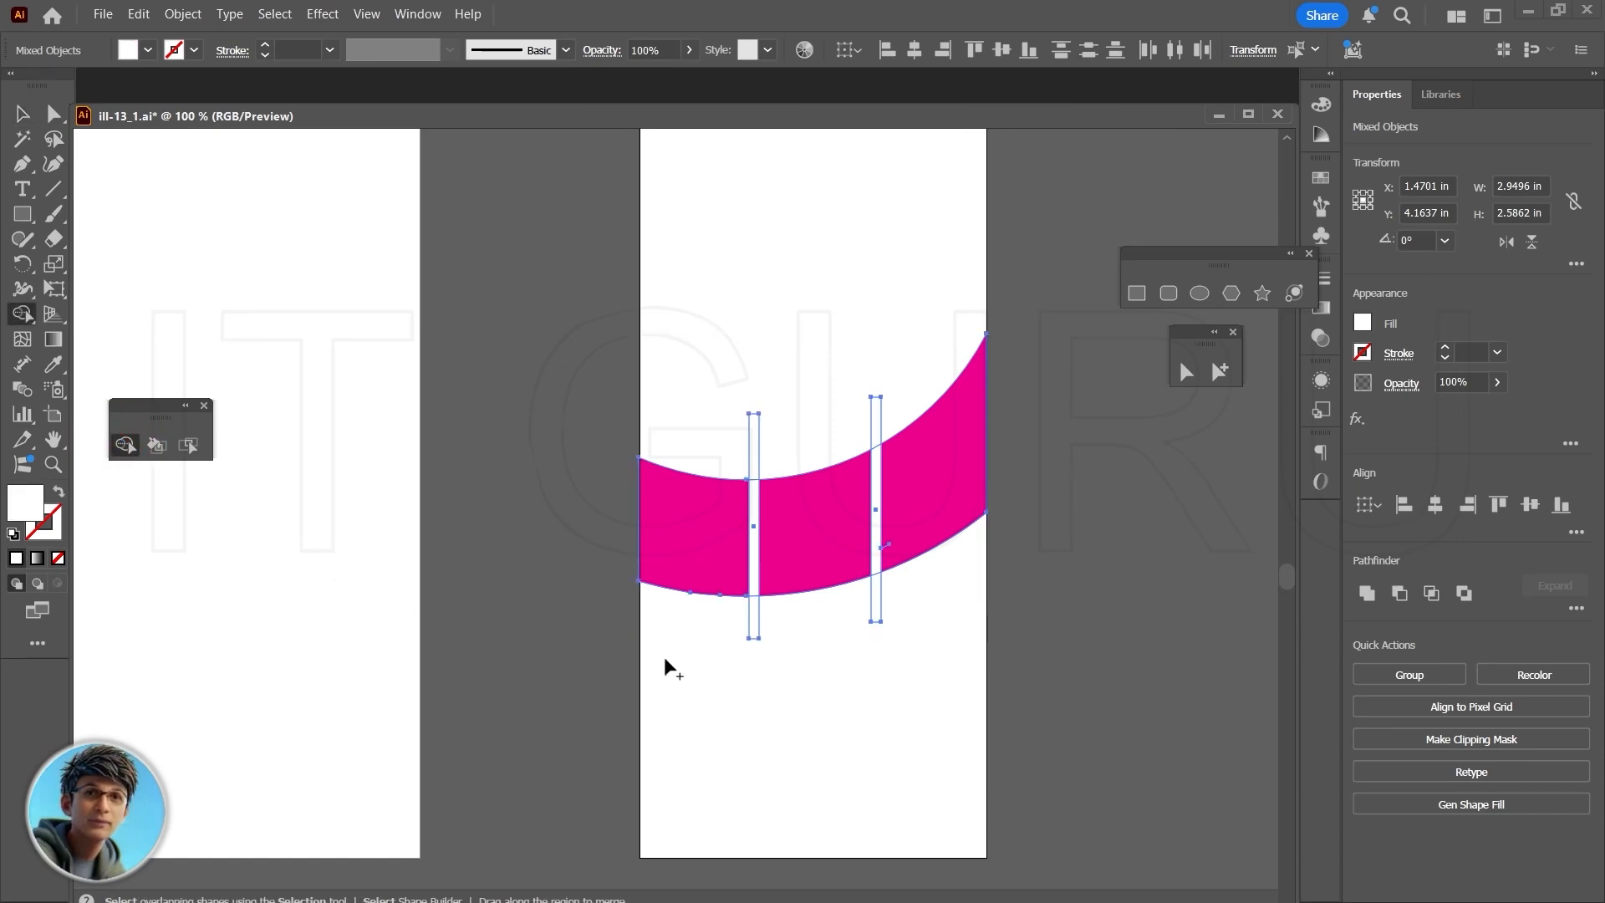
scroll(739, 648, "up", 2)
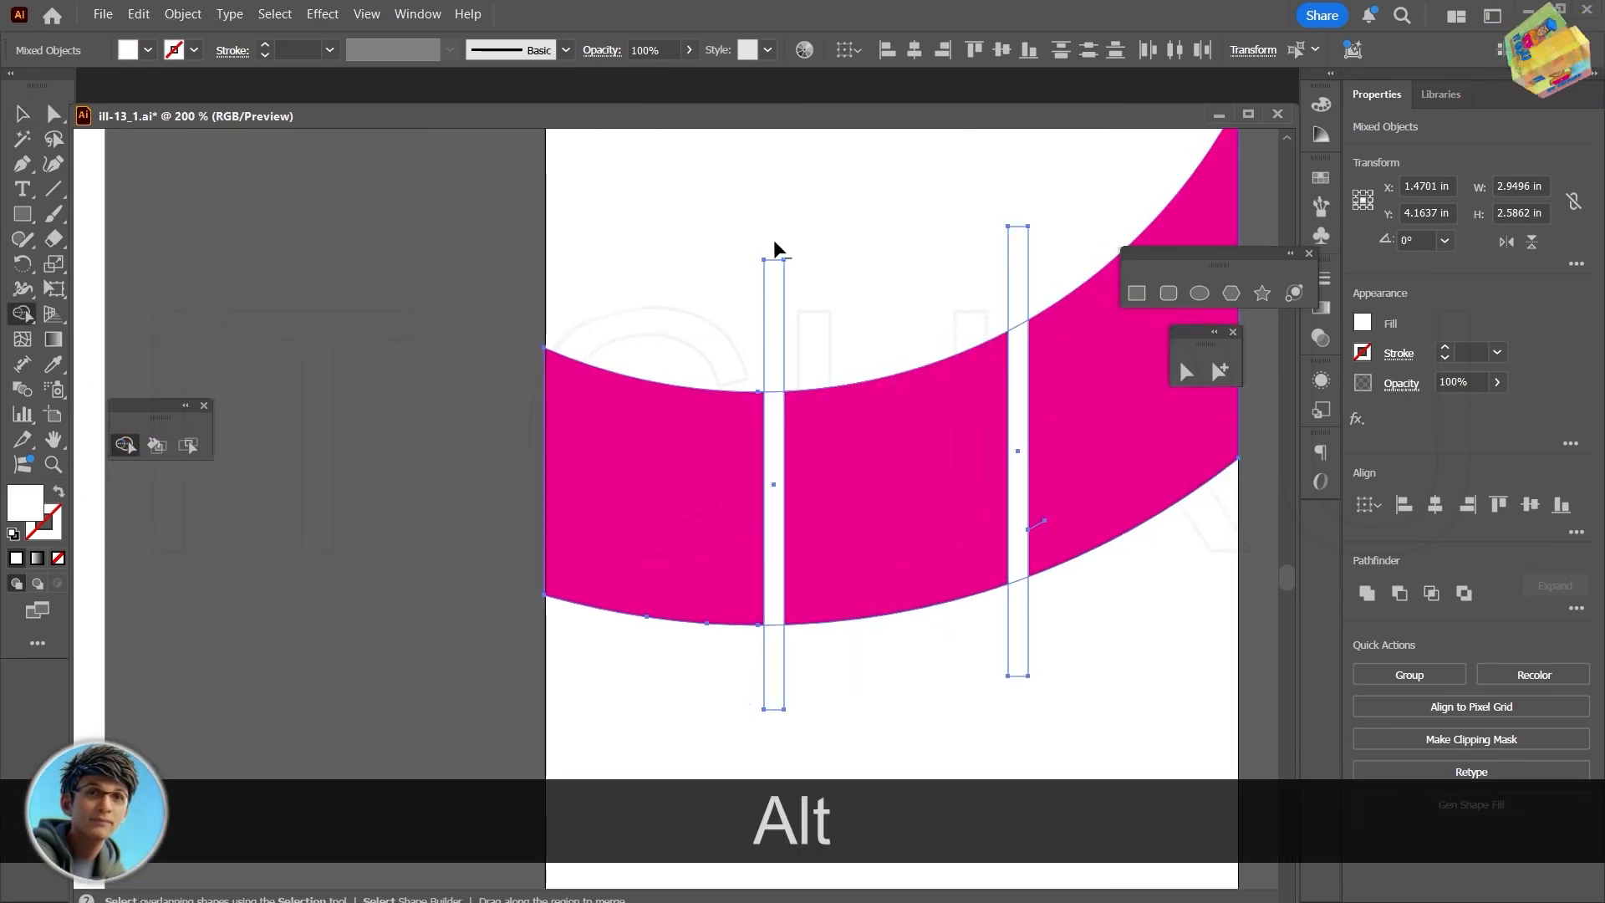
left_click_drag(777, 278, 777, 668)
left_click_drag(1015, 209, 1016, 472)
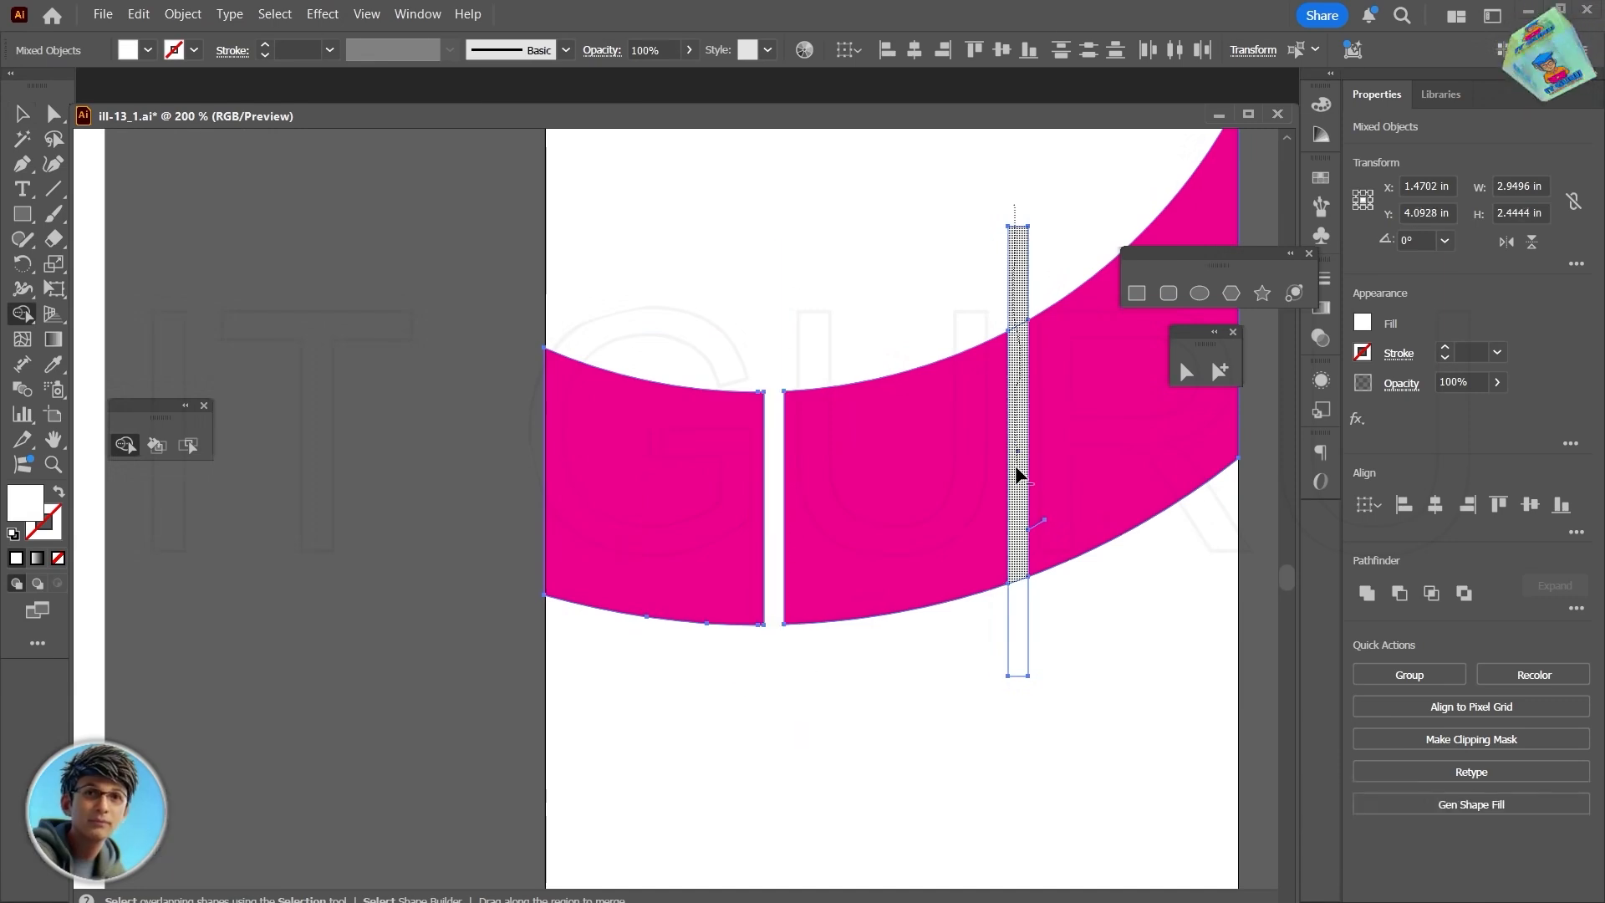
left_click_drag(1018, 564, 1018, 665)
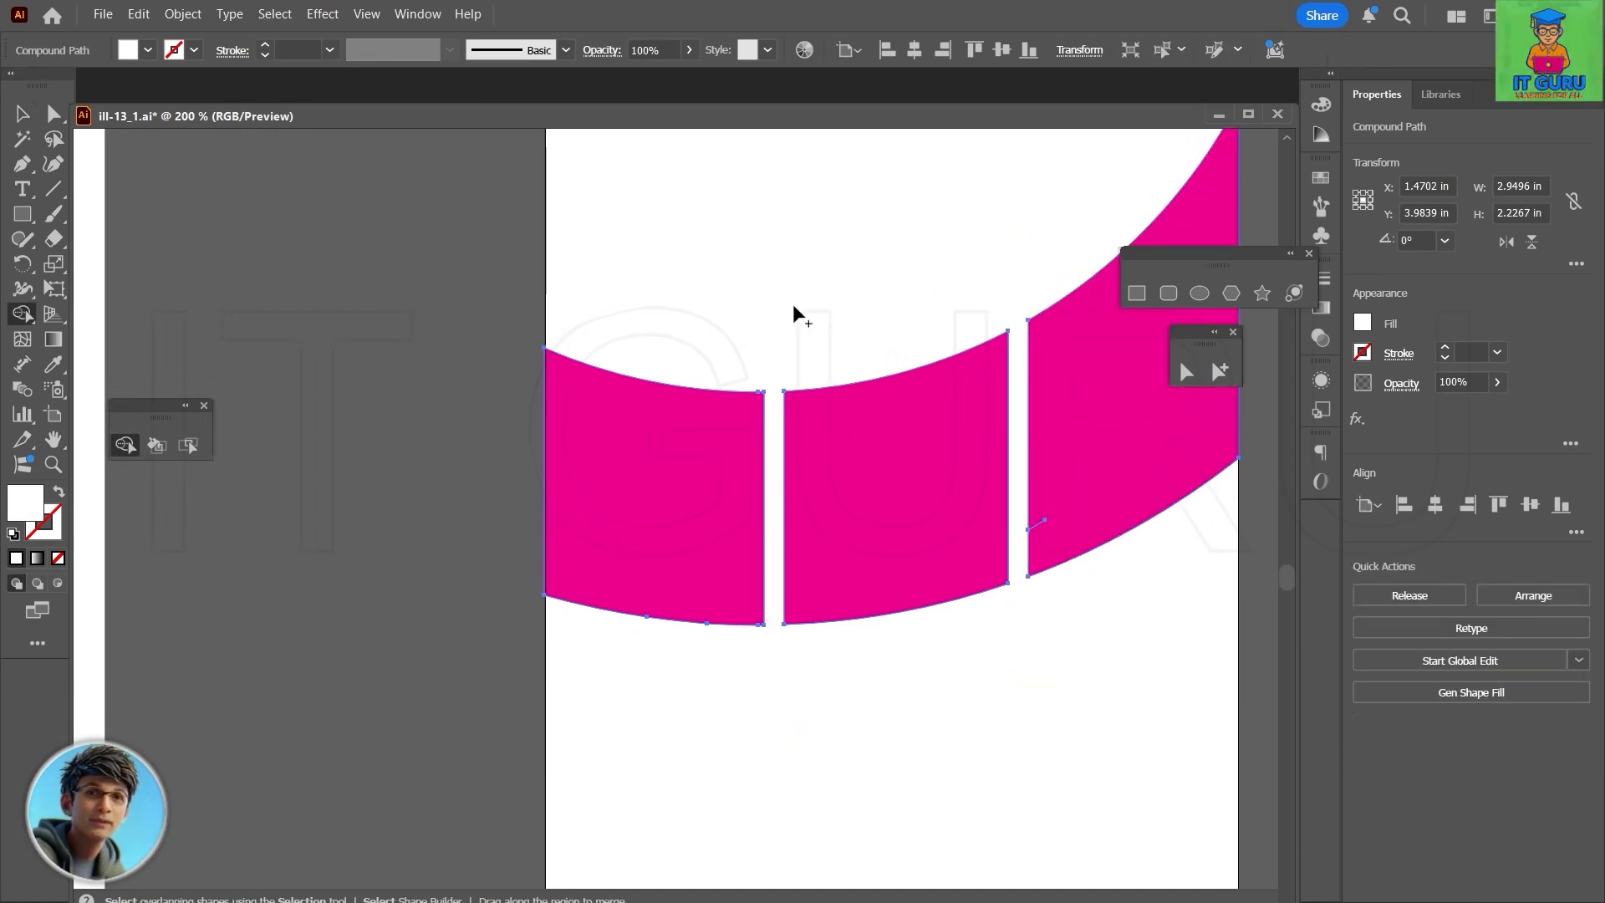
key("v")
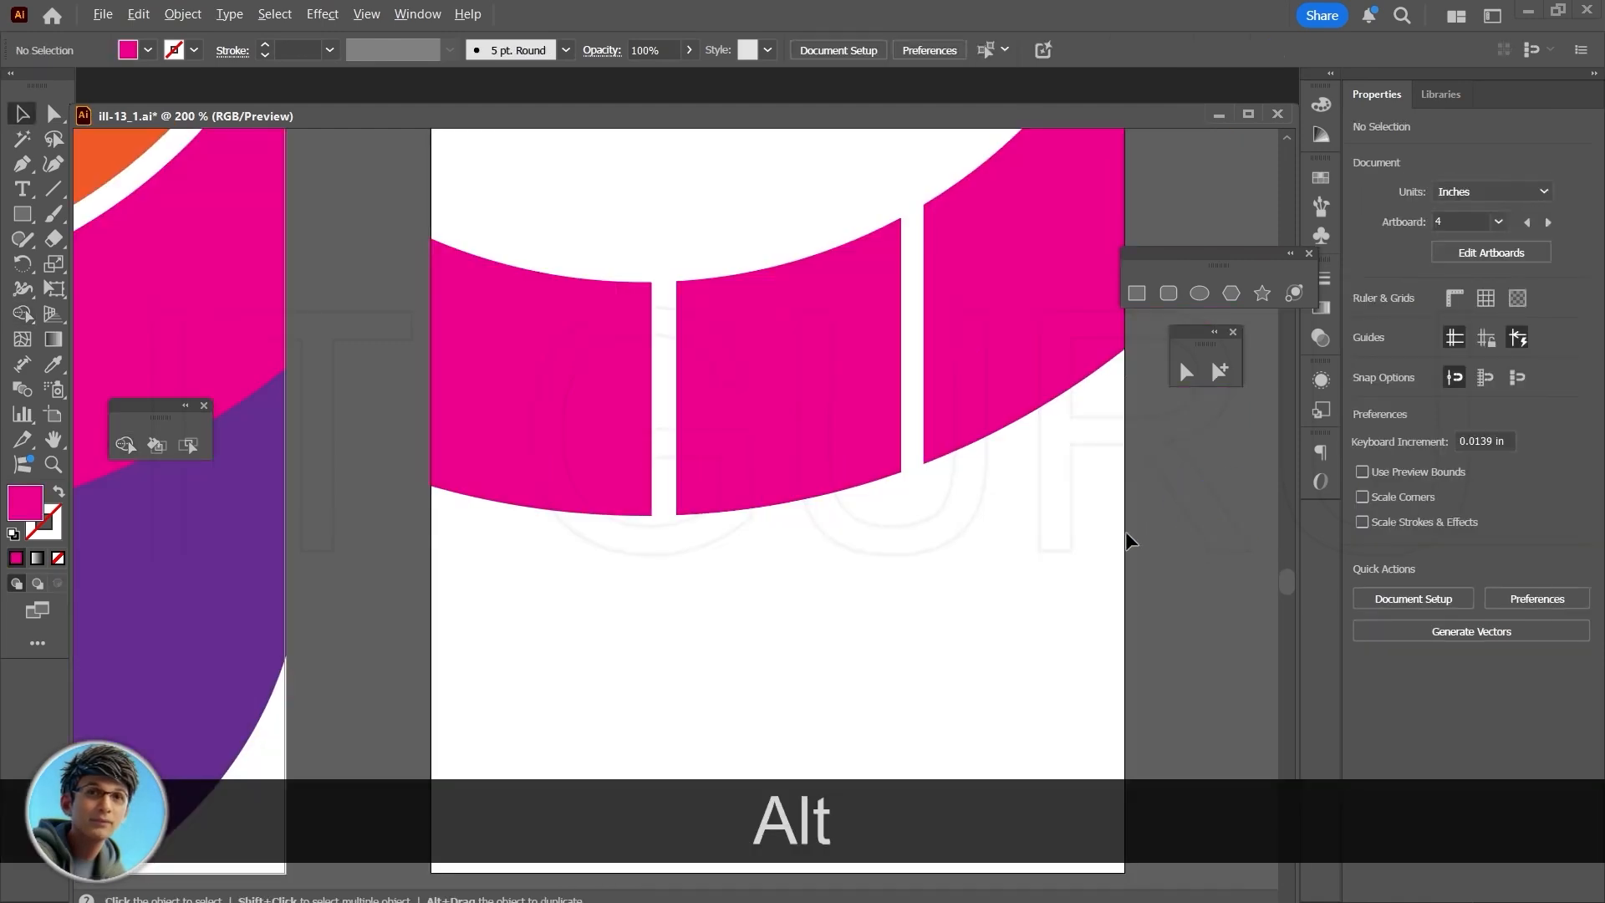
- Move the living room photo with the brown sofa behind the three-piece crescent on the middle artboard and select the photo
scroll(1125, 532, "down", 2)
scroll(1158, 542, "down", 3)
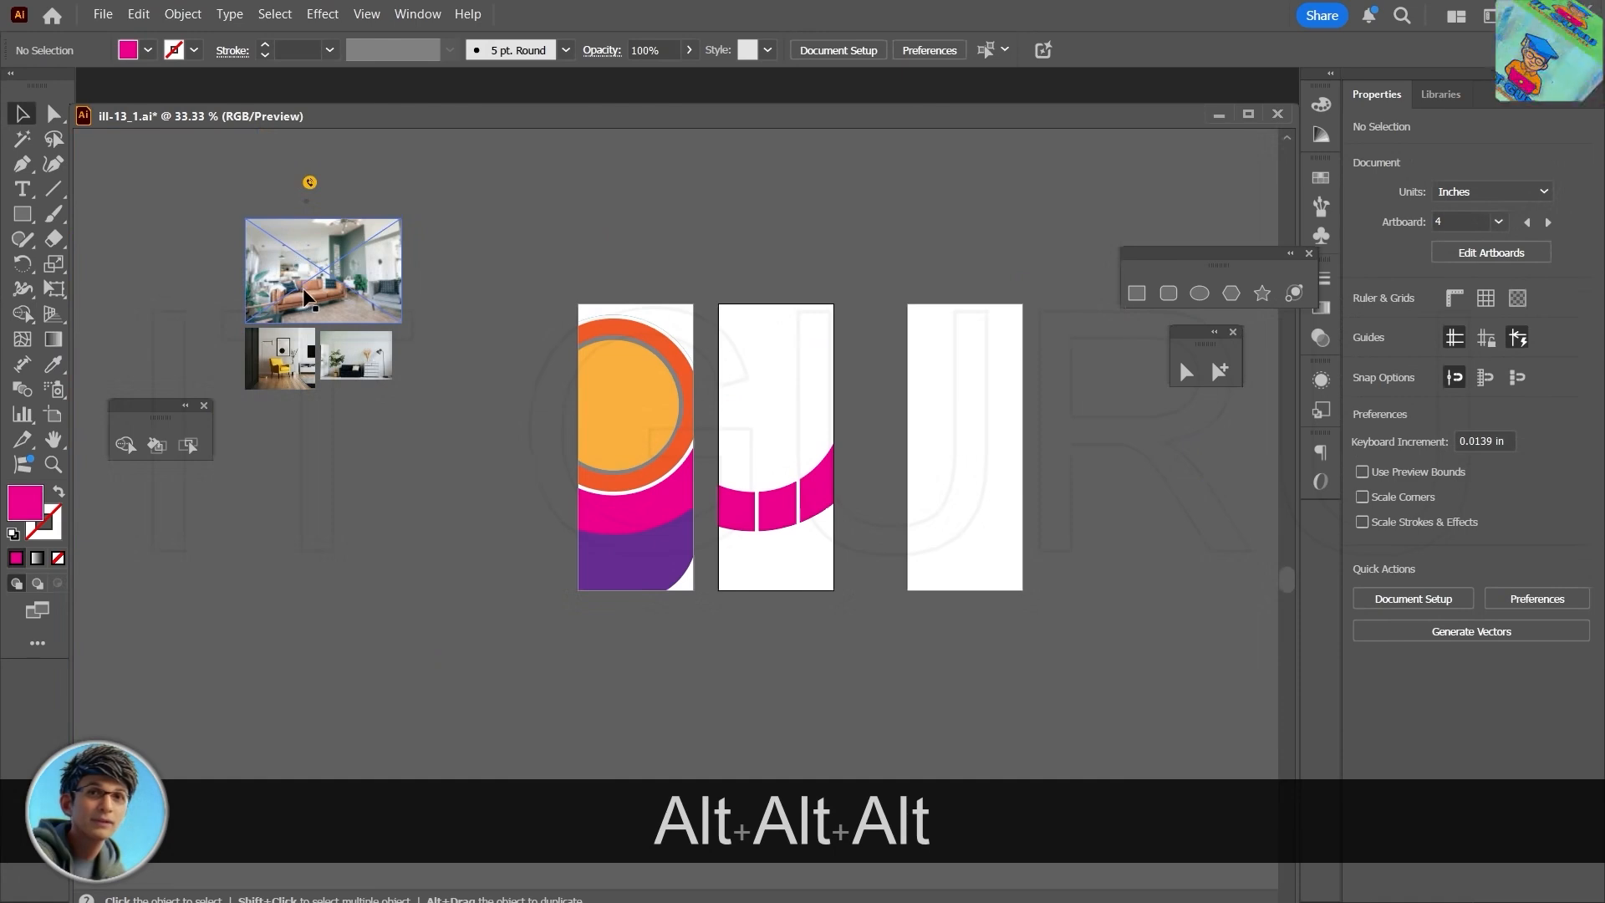
left_click_drag(317, 270, 774, 487)
left_click(935, 625)
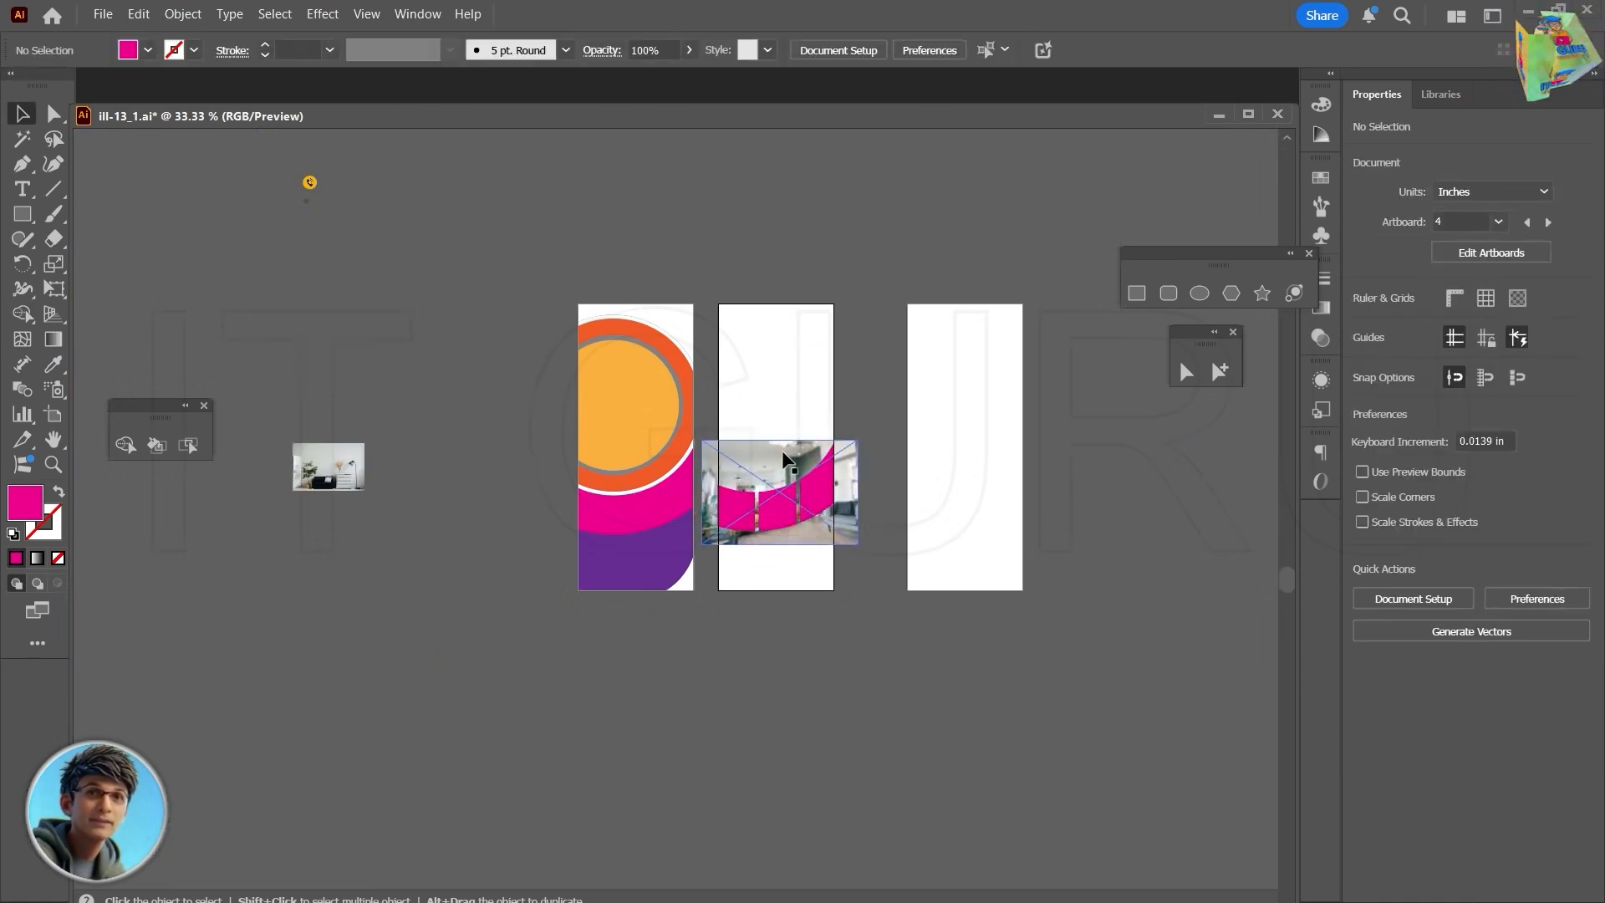
left_click(772, 455)
scroll(772, 455, "up", 2)
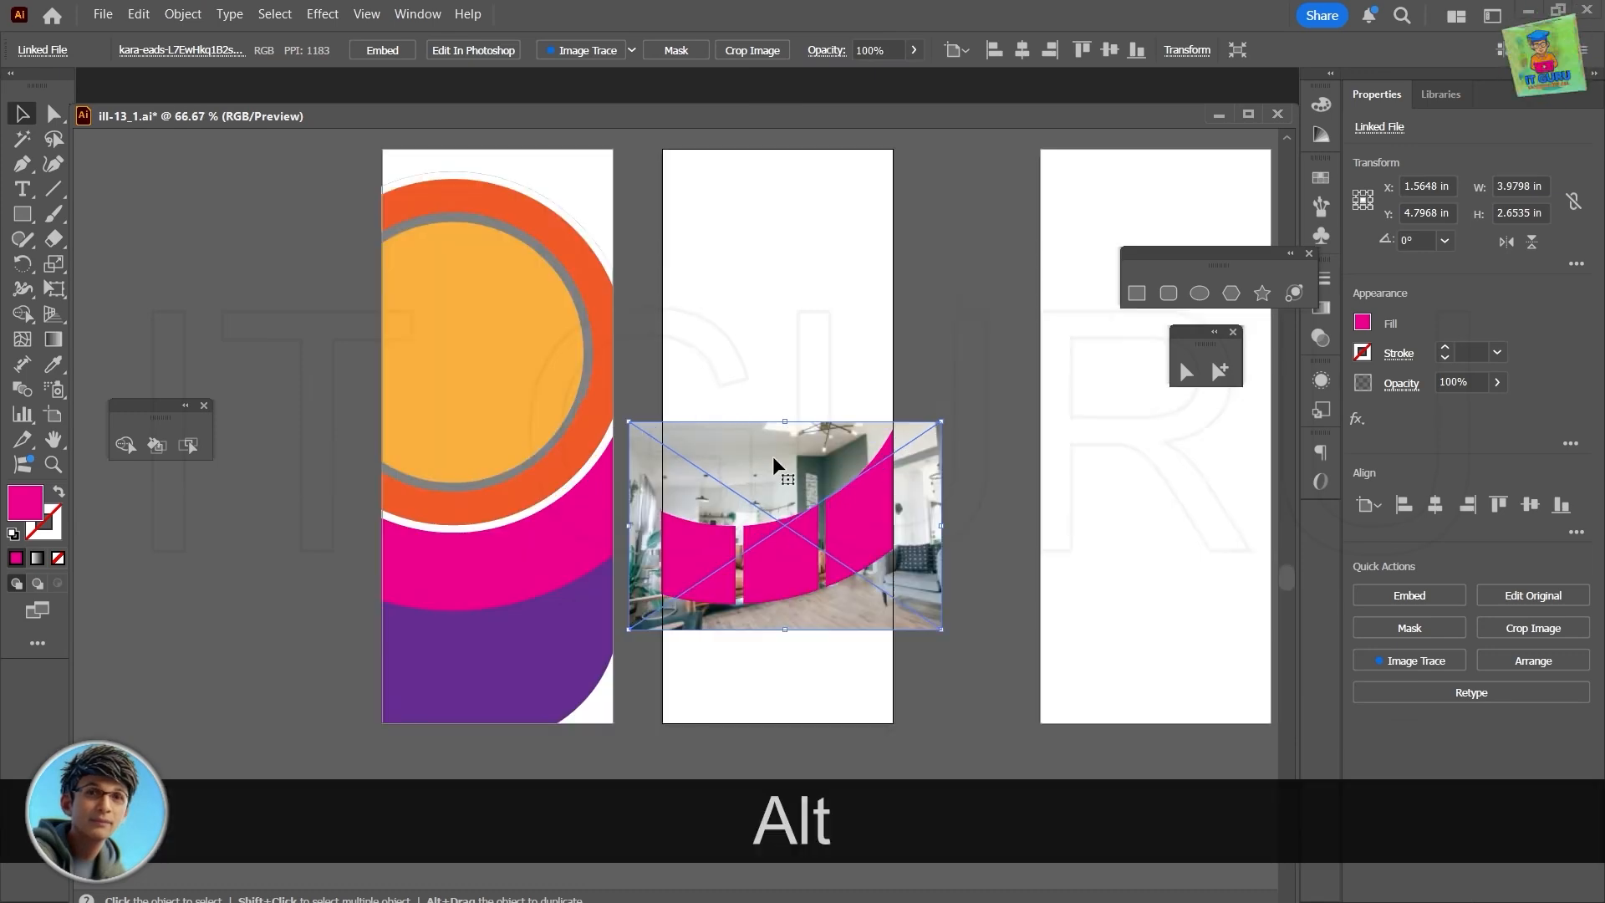
- Clip the living room photo to the three-piece magenta crescent with a clipping mask
left_click(815, 547, "shift")
right_click(788, 574)
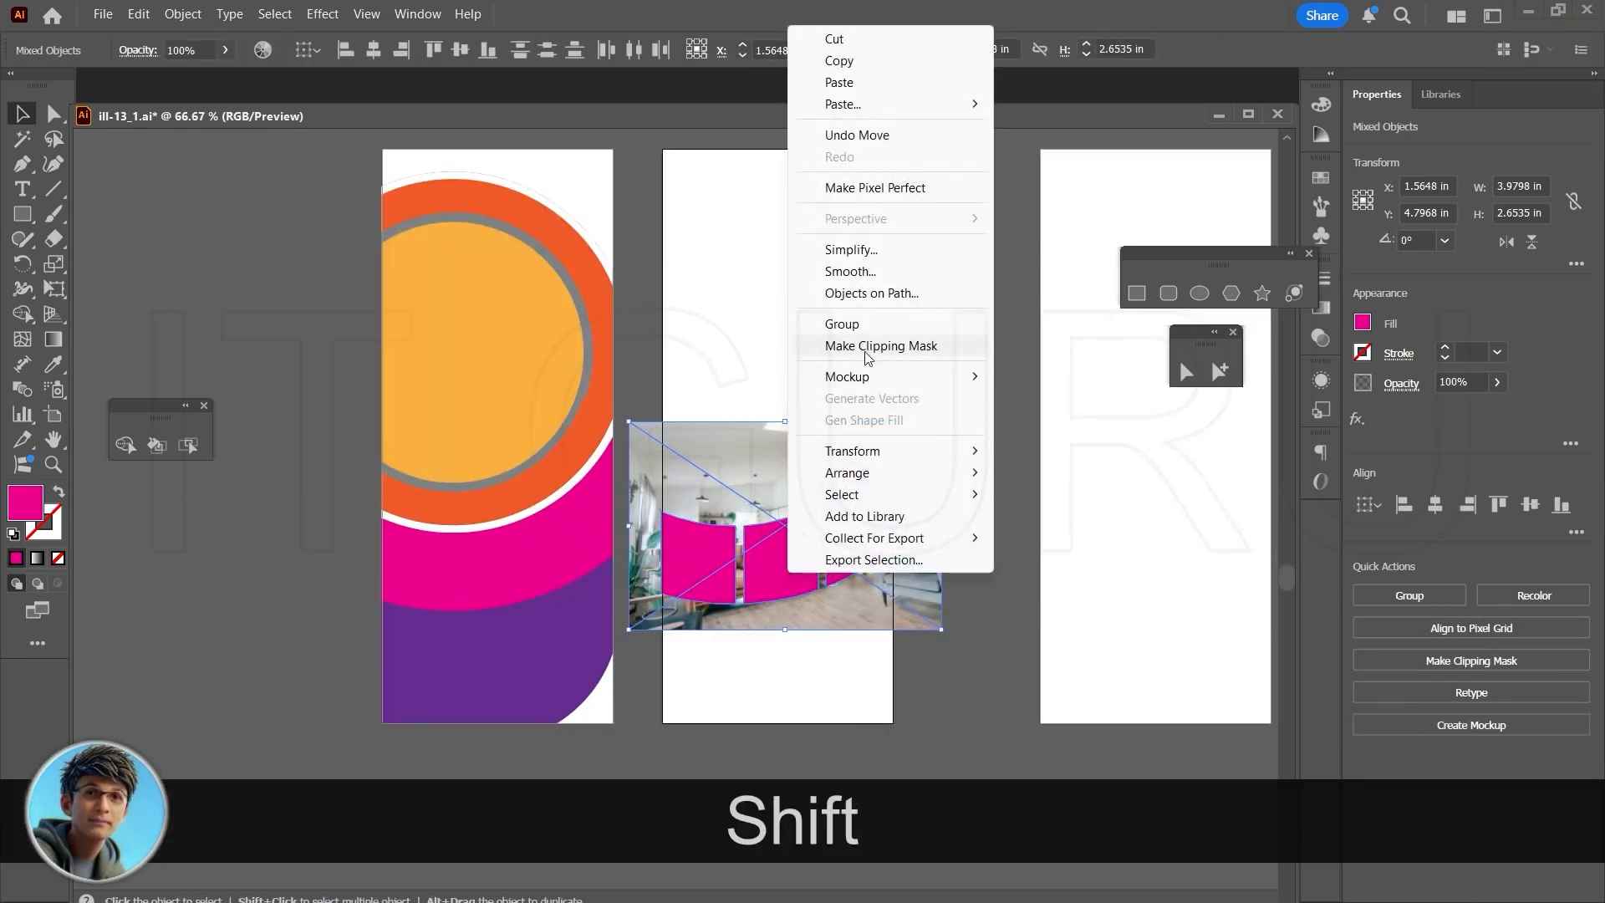
left_click(868, 346)
left_click(948, 637)
- Move the clipped three-section photo onto the rack card, over the magenta band between the orange ring and the purple area
left_click(843, 570)
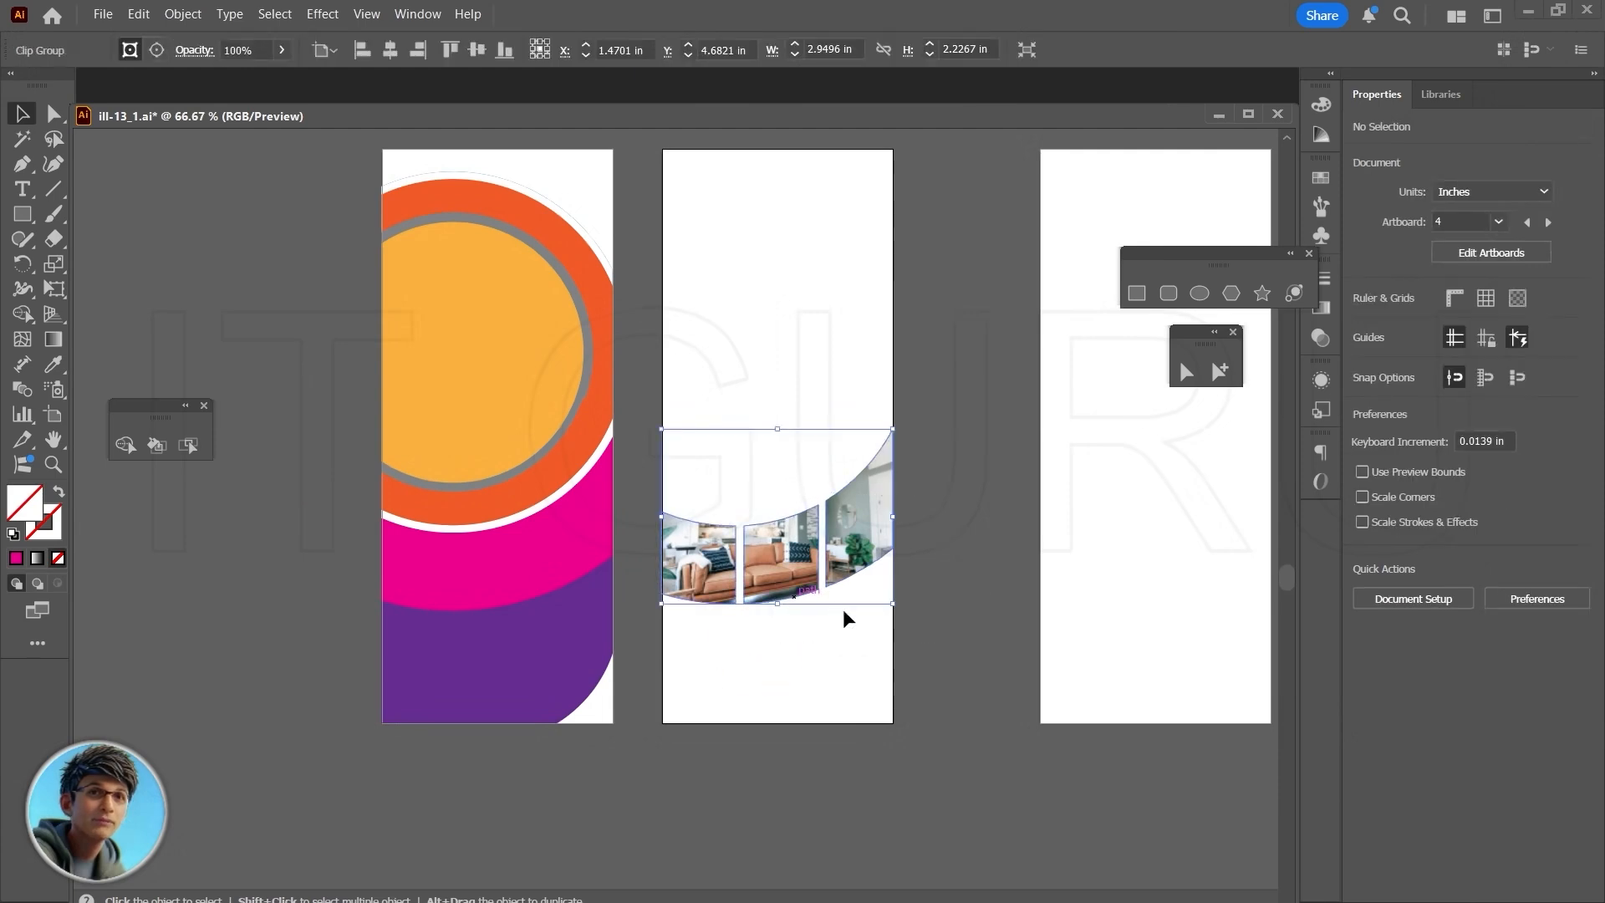
left_click_drag(951, 614, 1143, 582)
left_click_drag(964, 531, 685, 535)
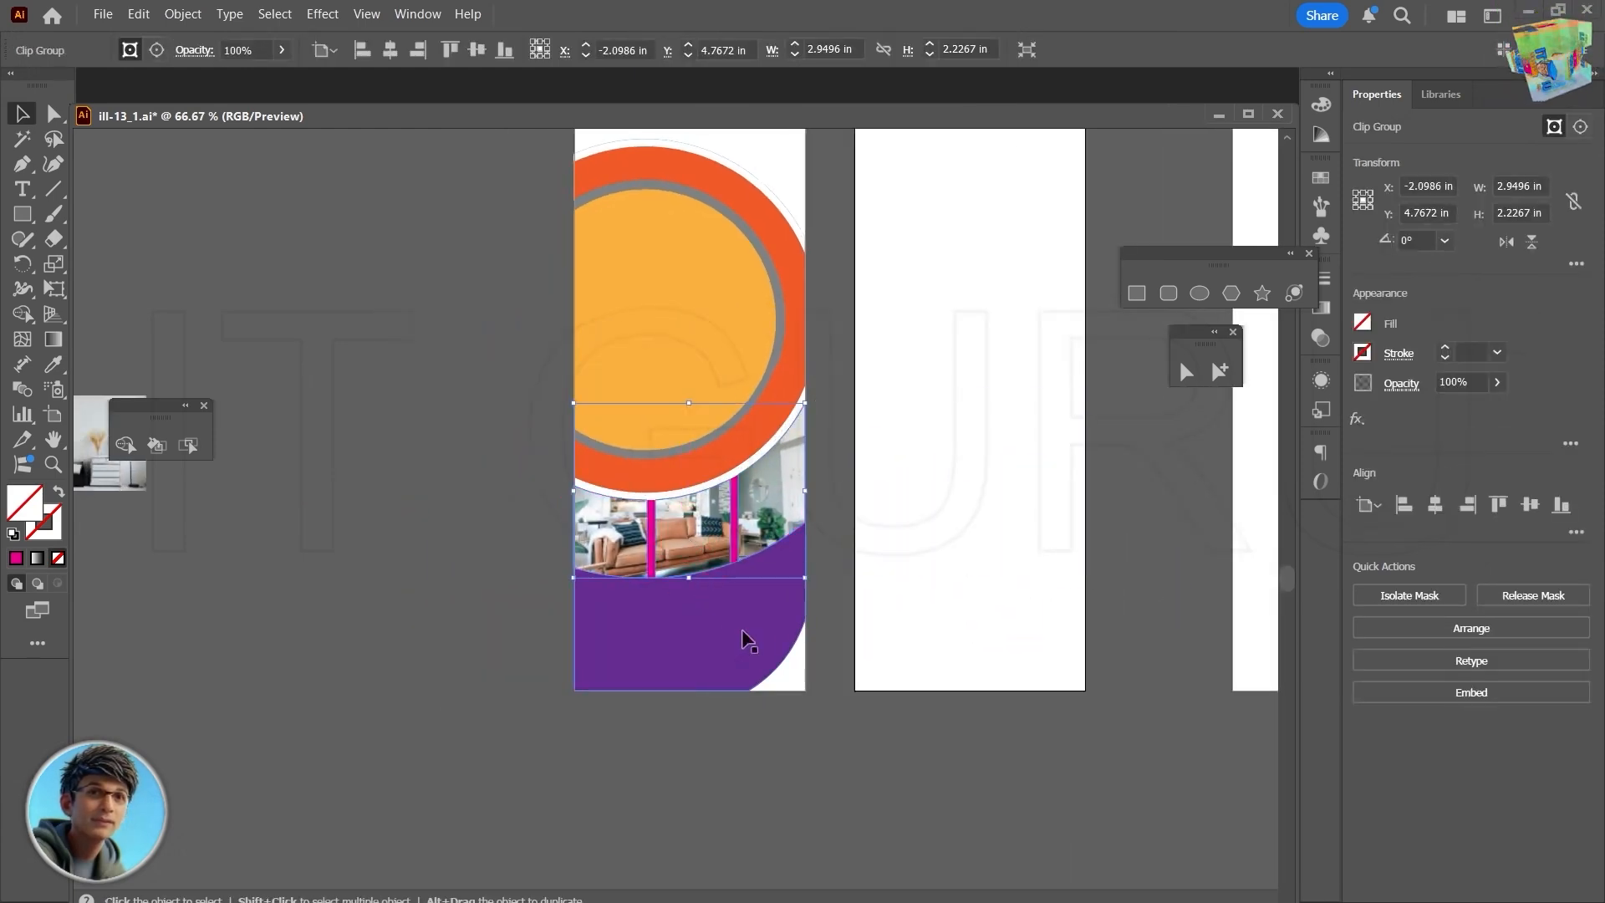
left_click(750, 642)
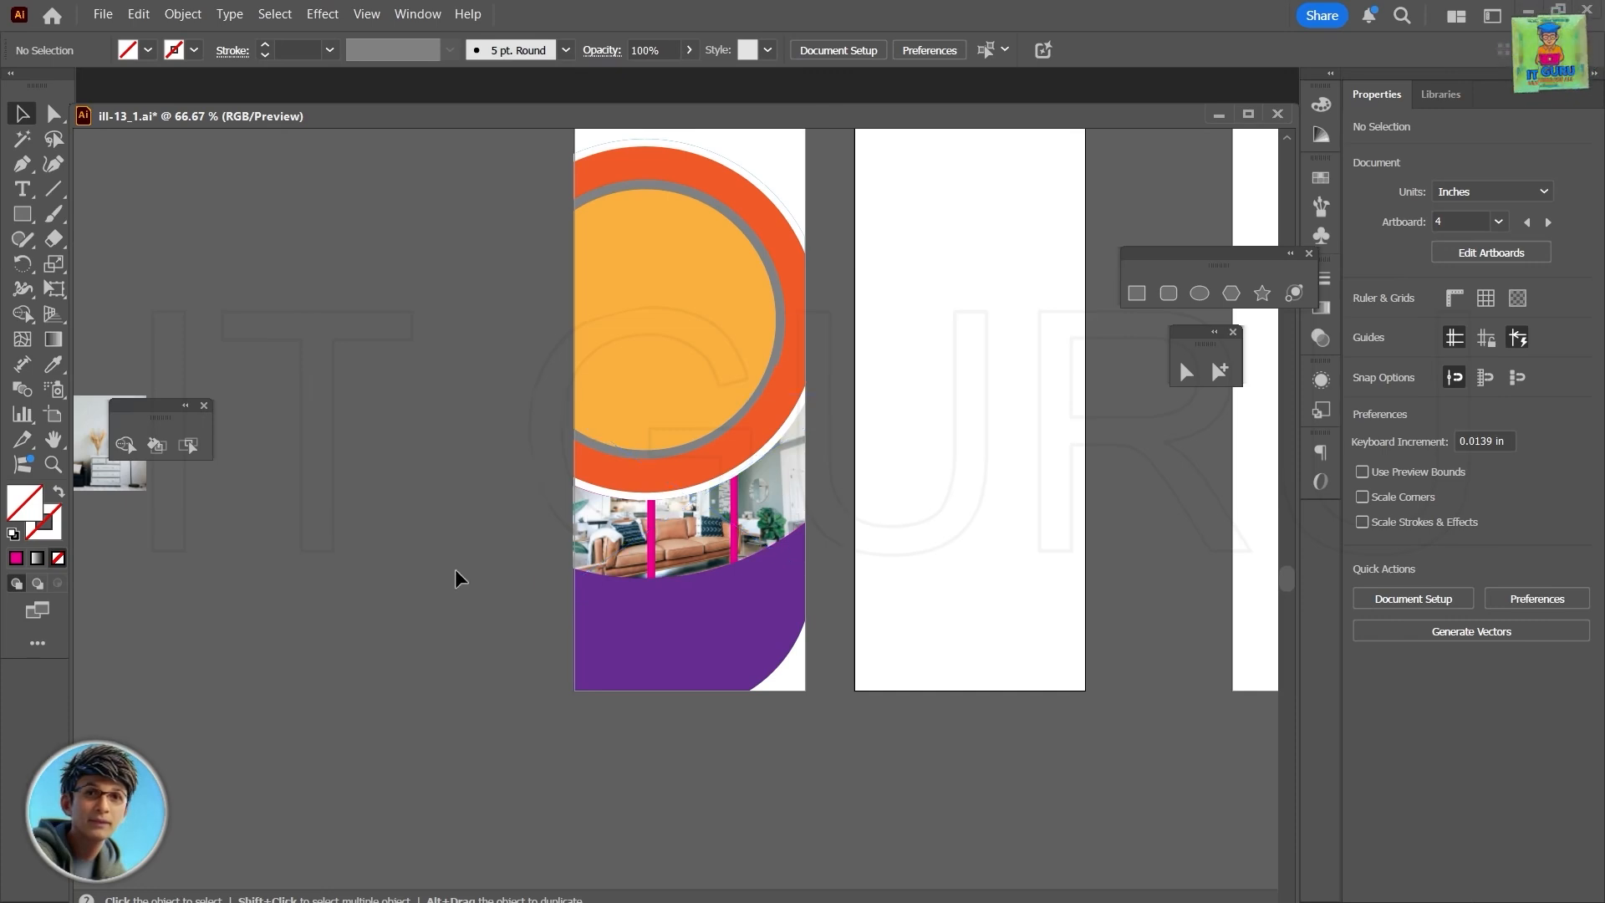
- Compare the card in progress with the reference rack cards, checking the rings, photo sections, feature list and contact area
scroll(802, 600, "down", 2)
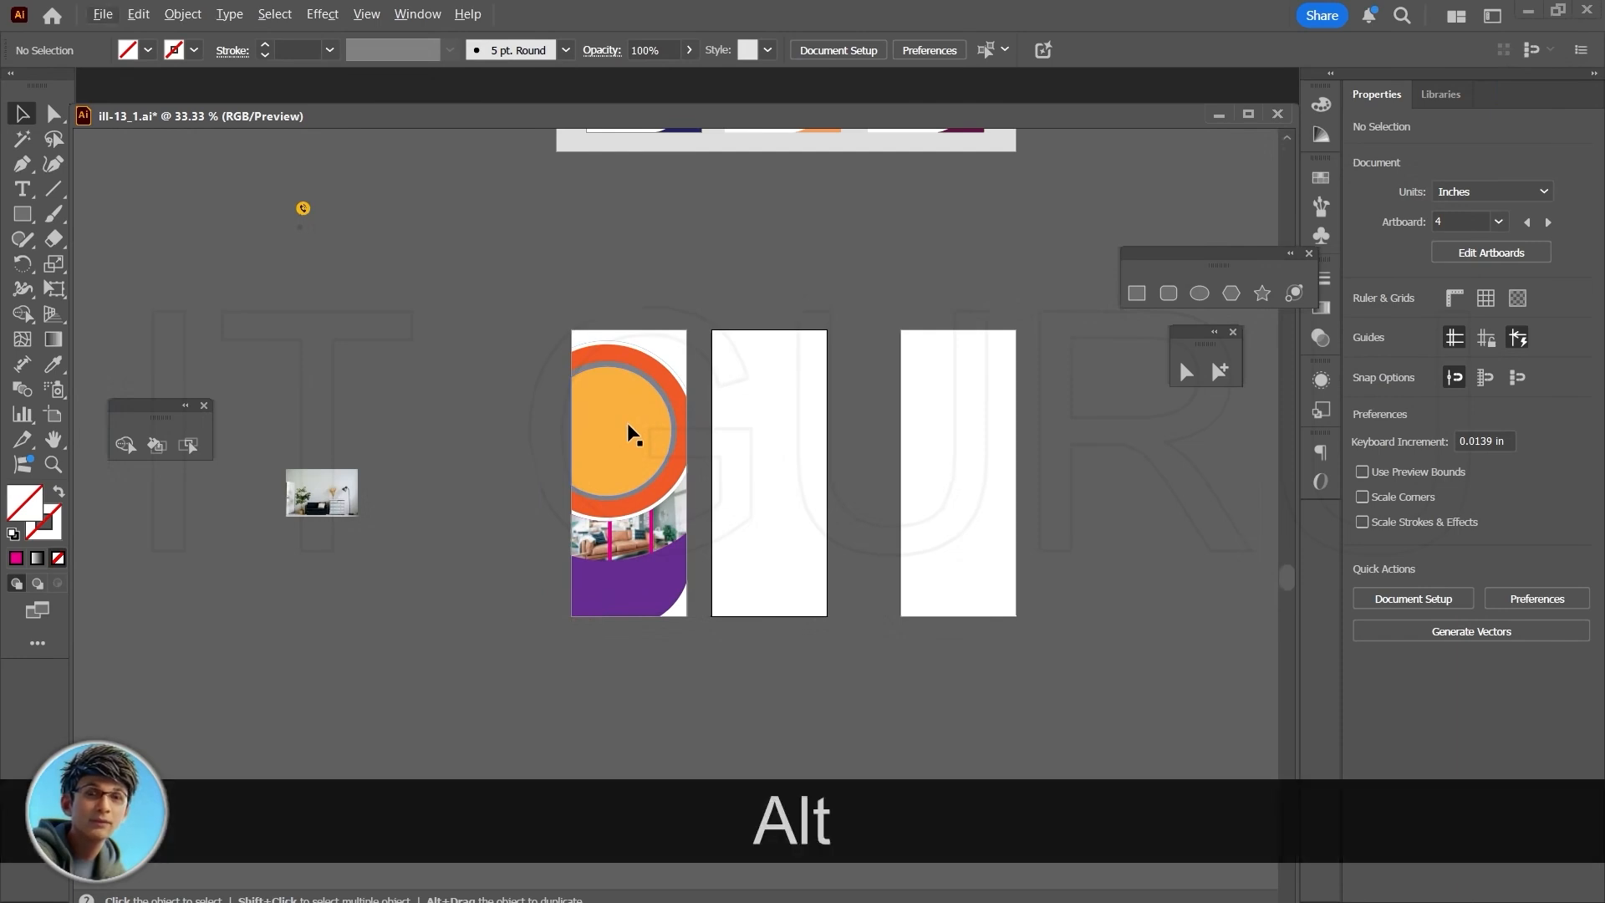
scroll(627, 423, "up", 3)
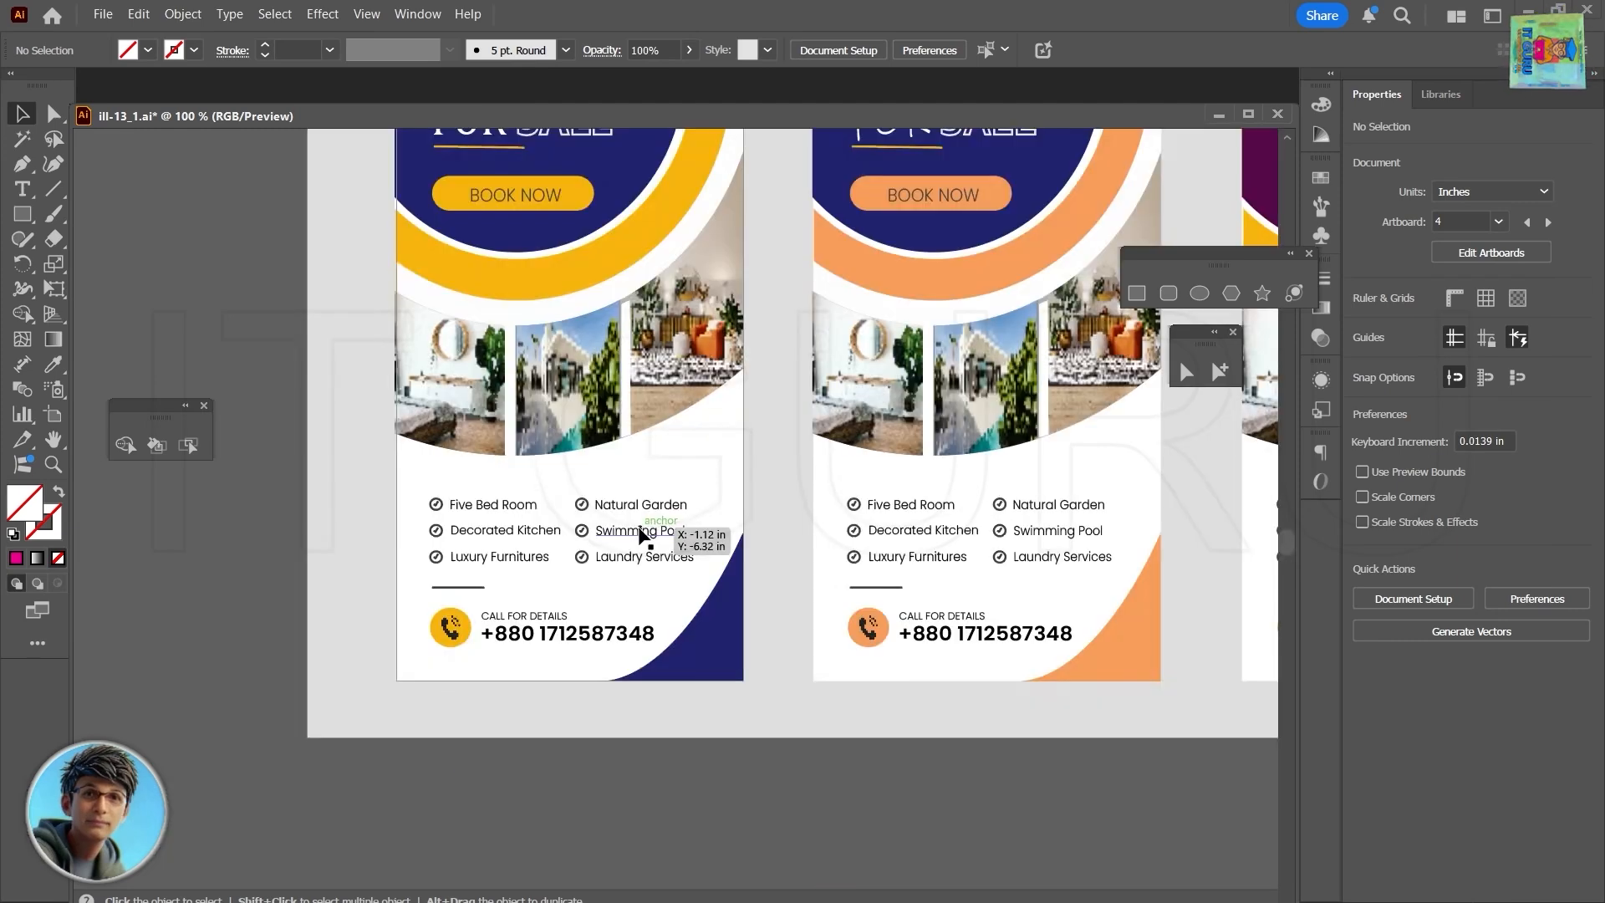
left_click_drag(639, 532, 685, 829)
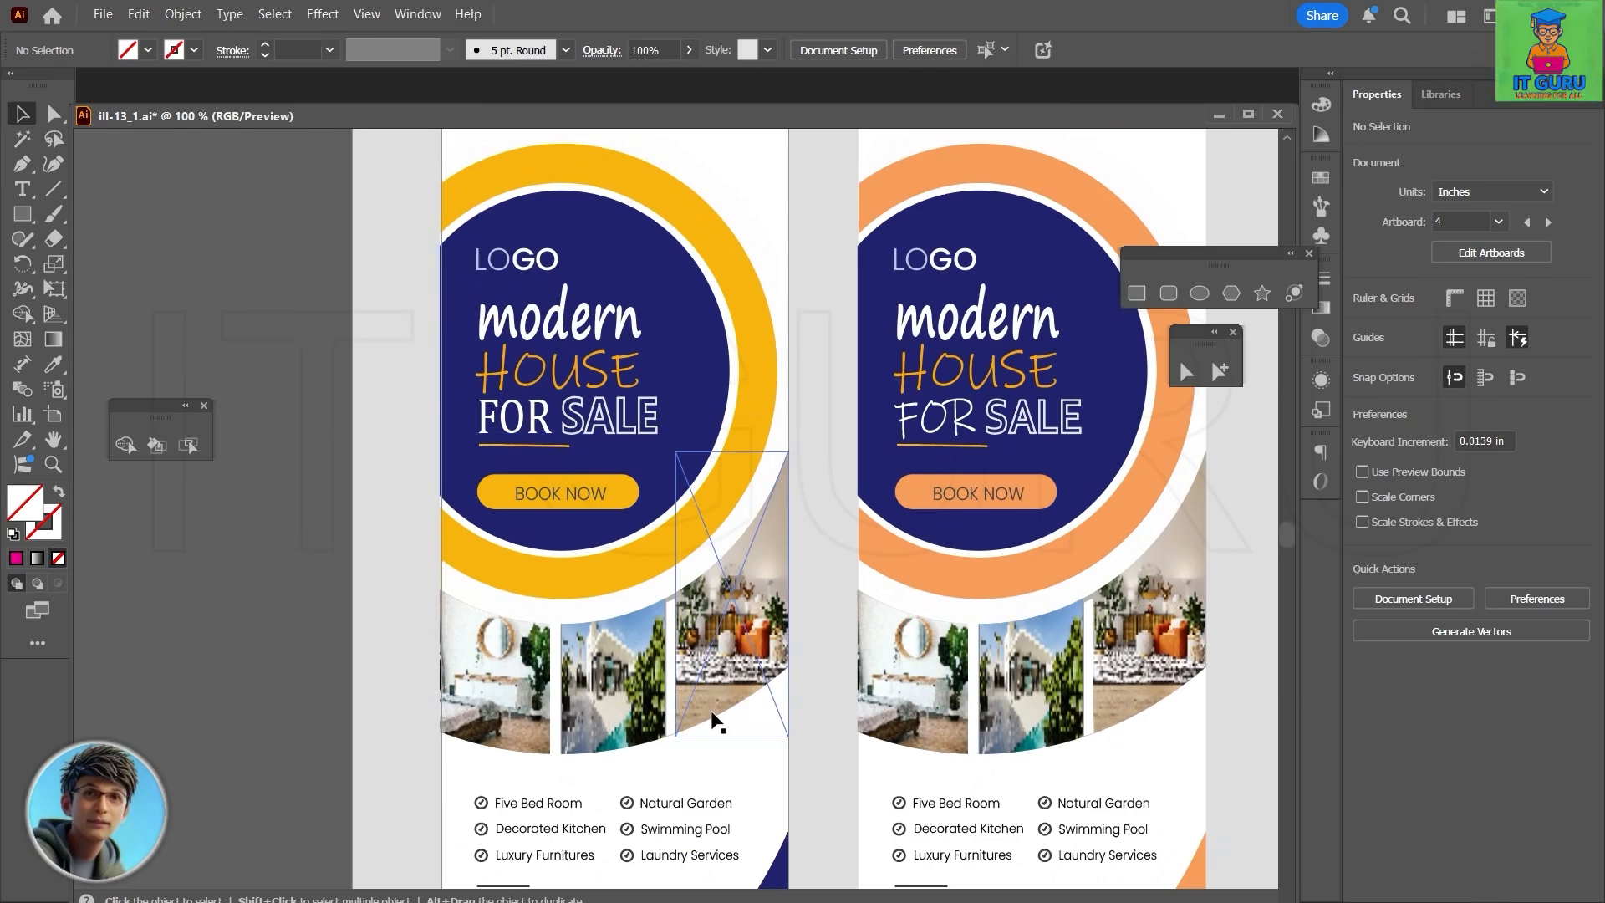
scroll(716, 716, "down", 5)
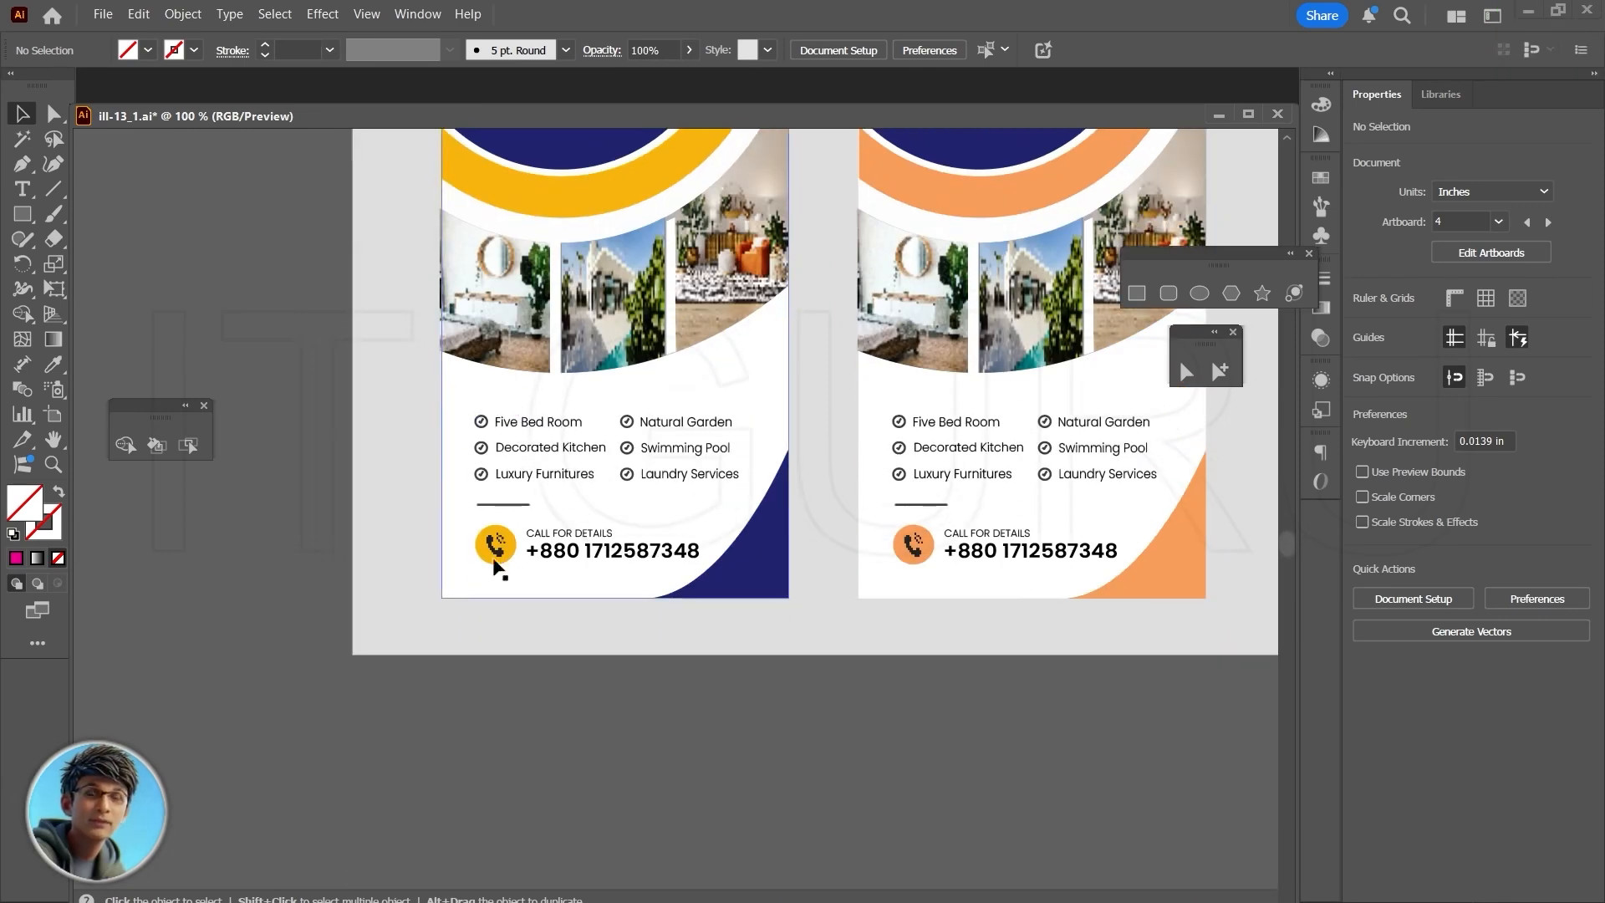
scroll(645, 574, "down", 3)
scroll(645, 573, "down", 10)
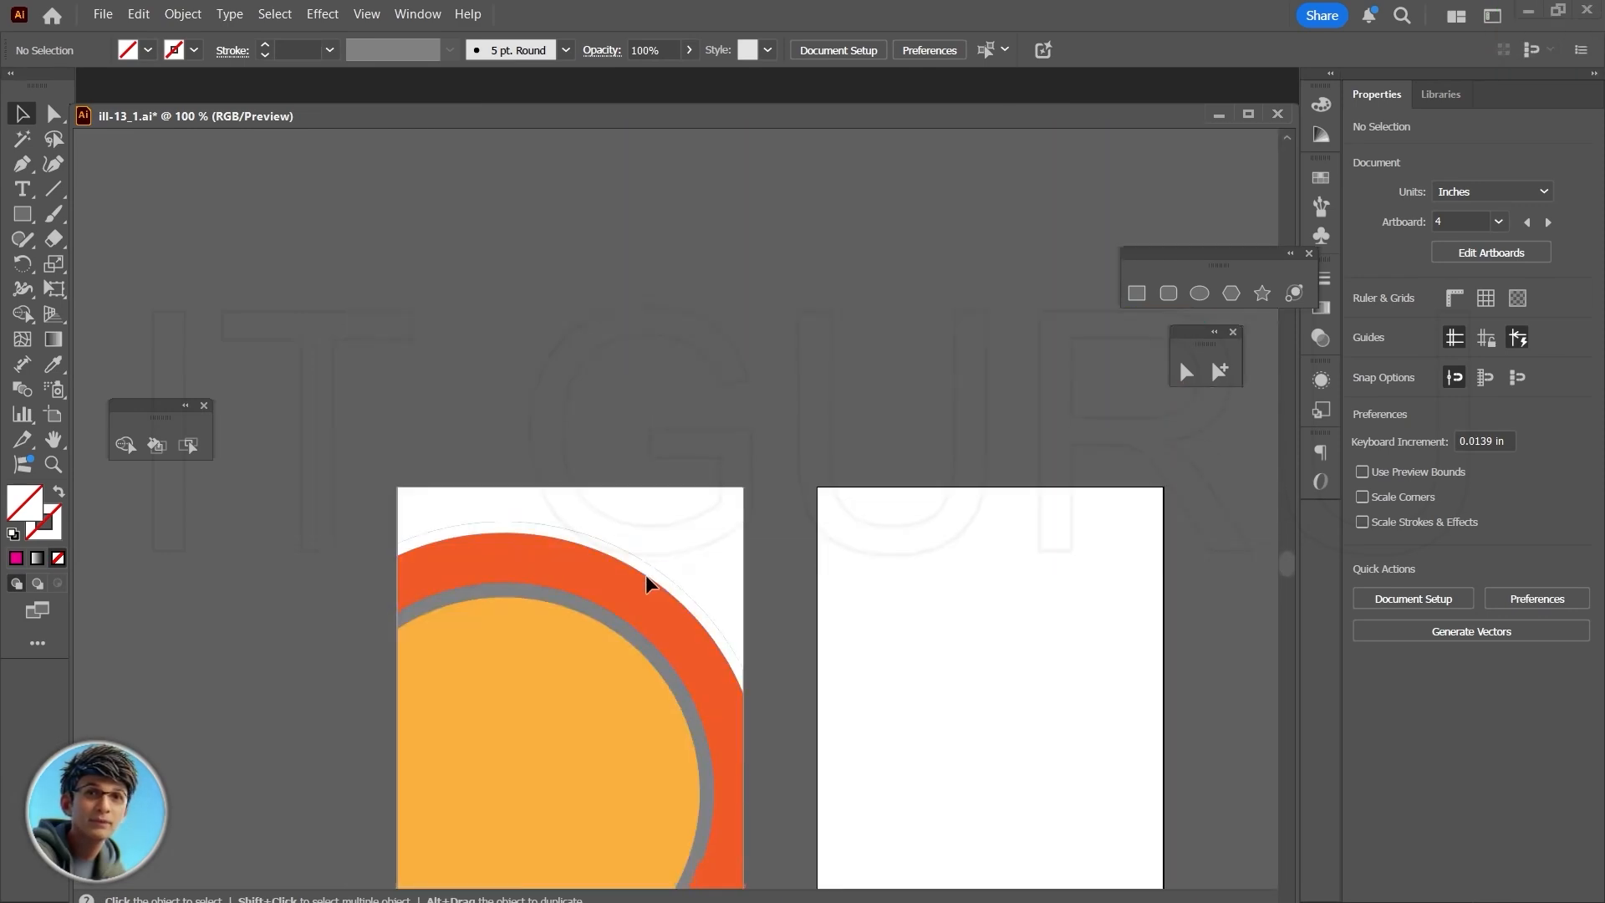
scroll(646, 574, "up", 2)
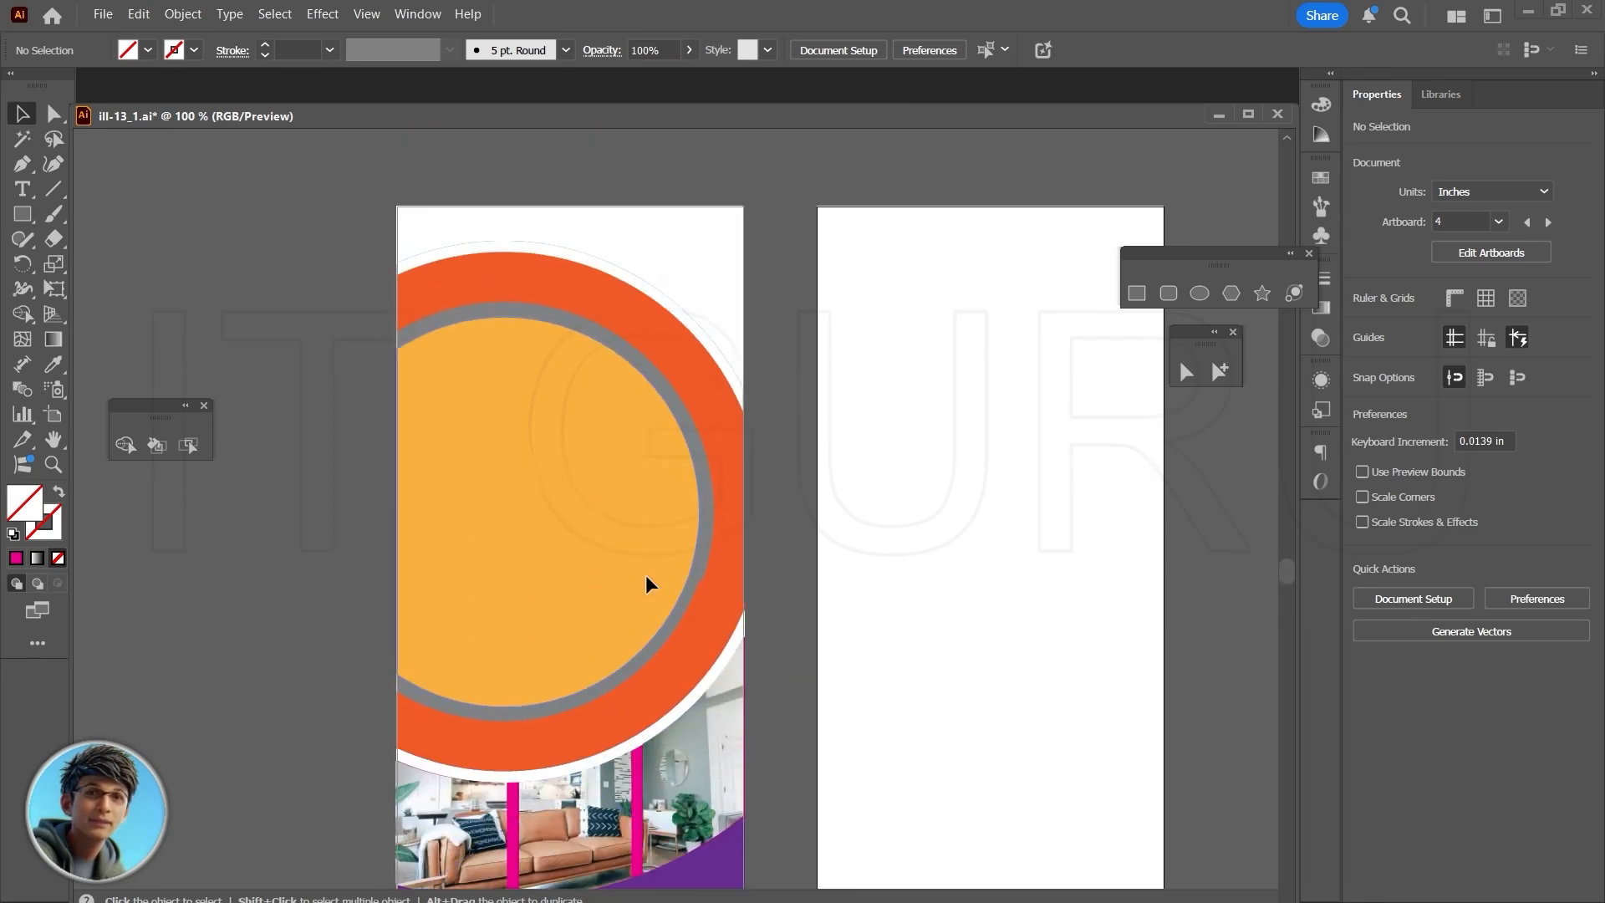
scroll(645, 574, "down", 5)
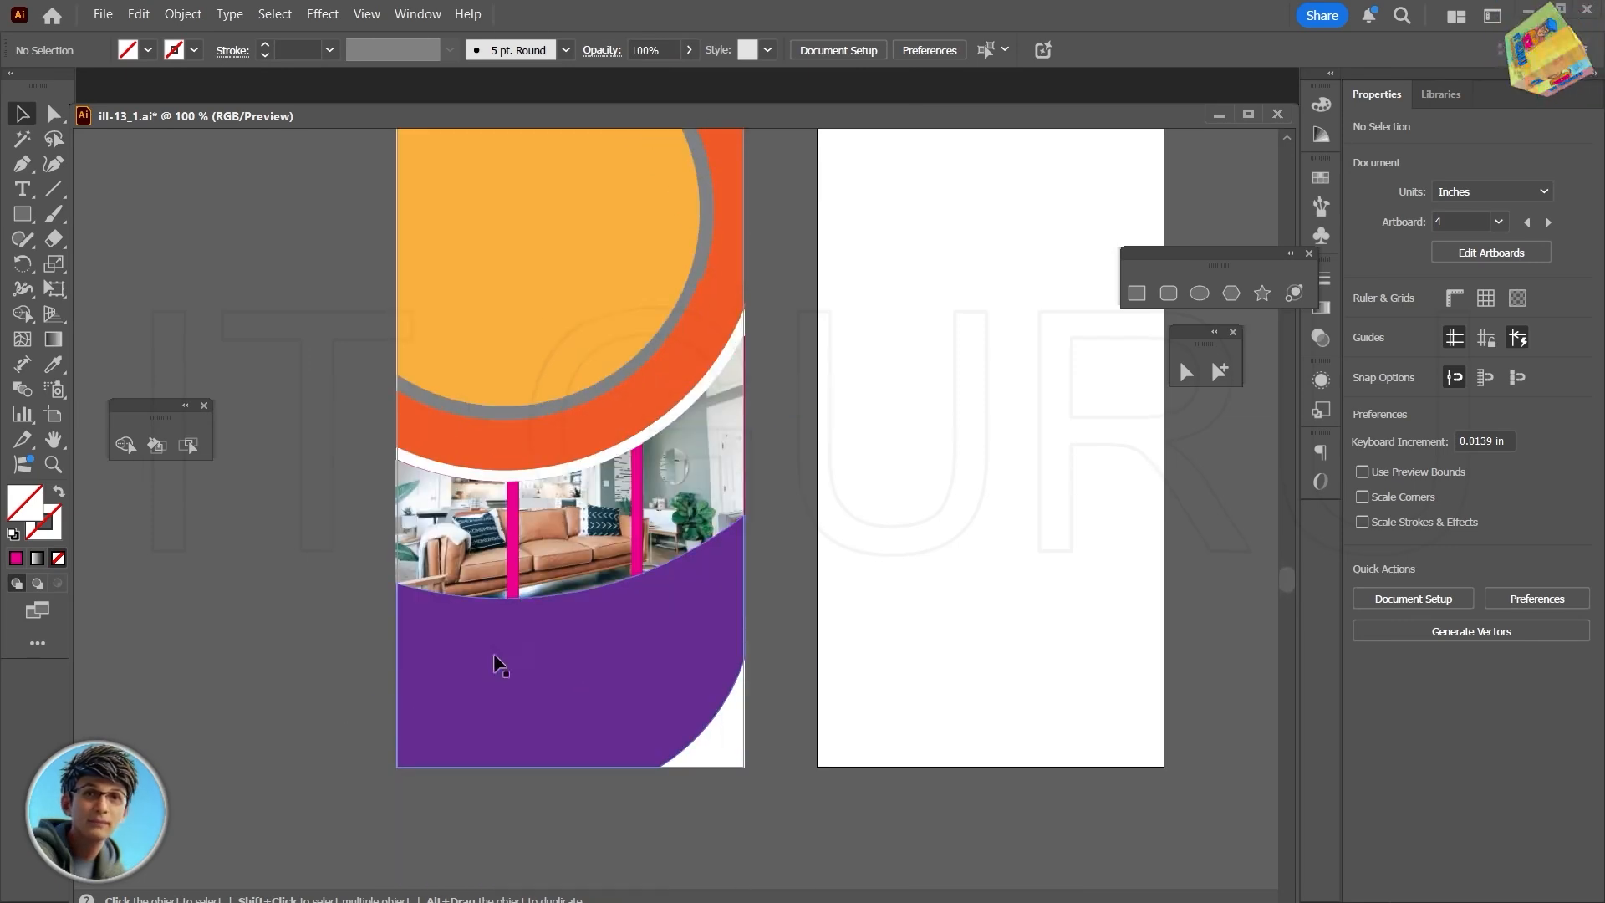
scroll(559, 660, "up", 5)
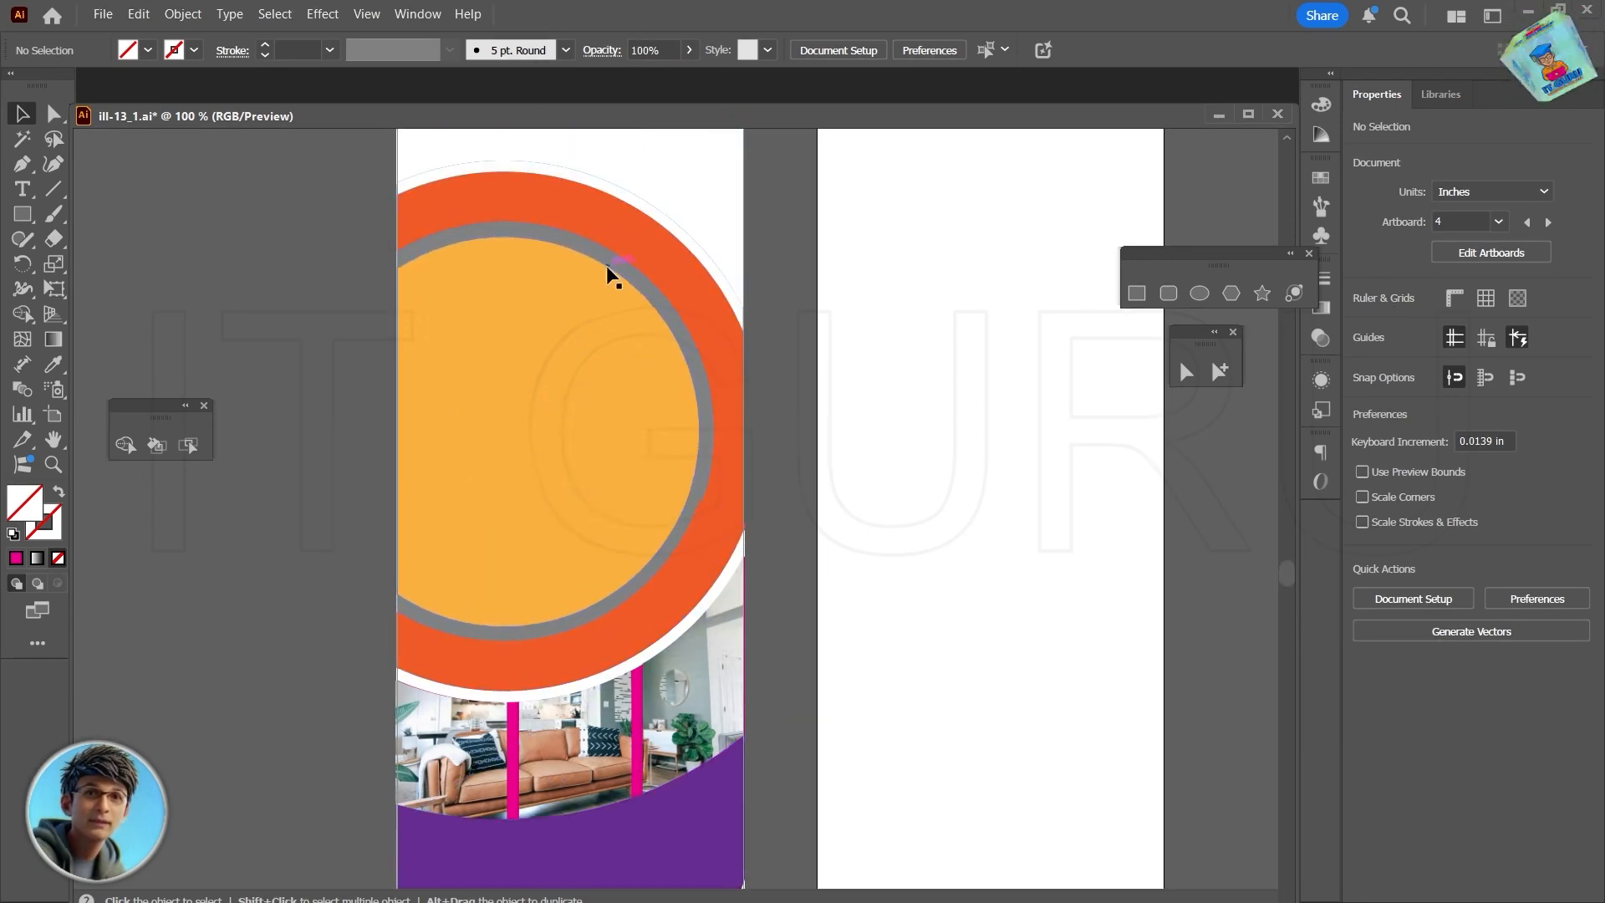
- Fill the grey ring between the orange ring and the yellow-orange circle with white
left_click(642, 274)
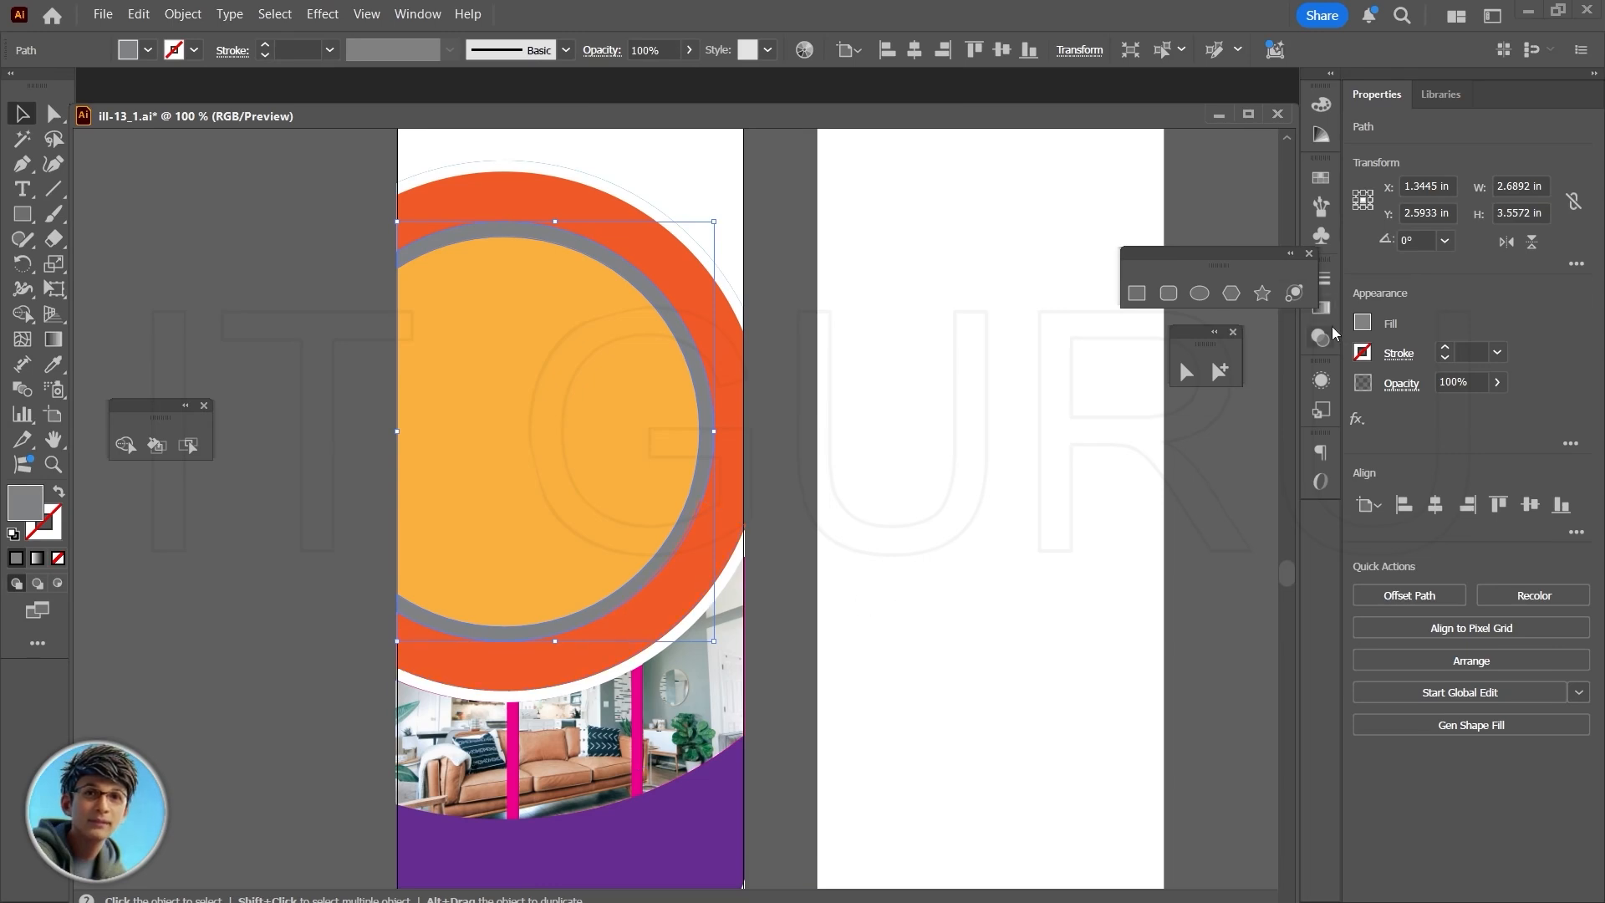
left_click(1363, 324)
left_click(1159, 401)
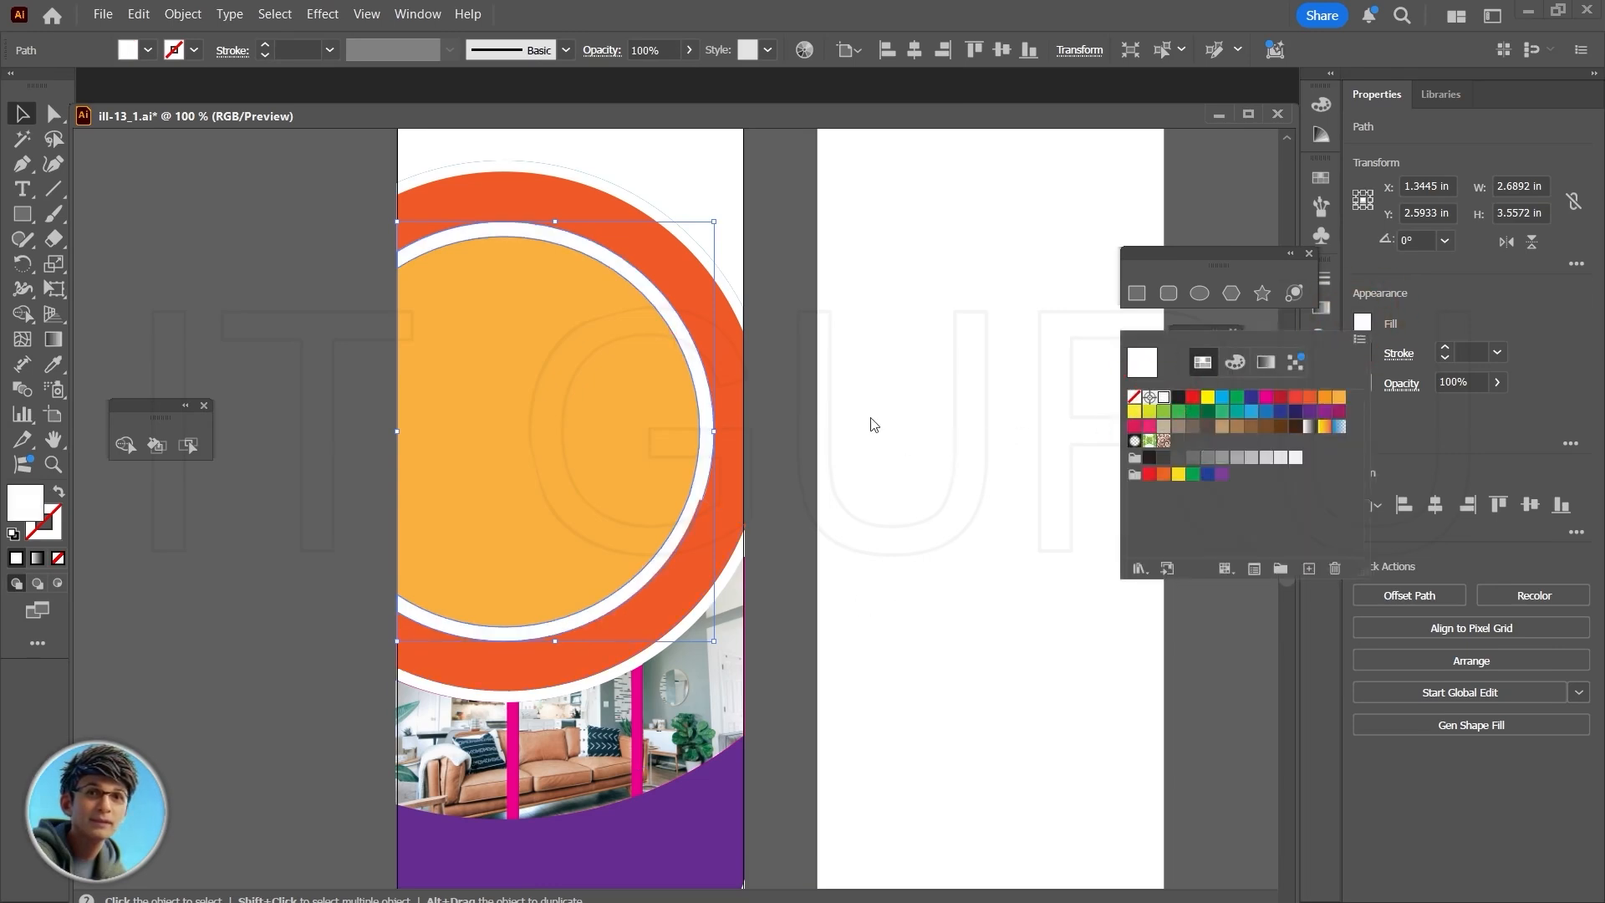
left_click(869, 417)
left_click(794, 385)
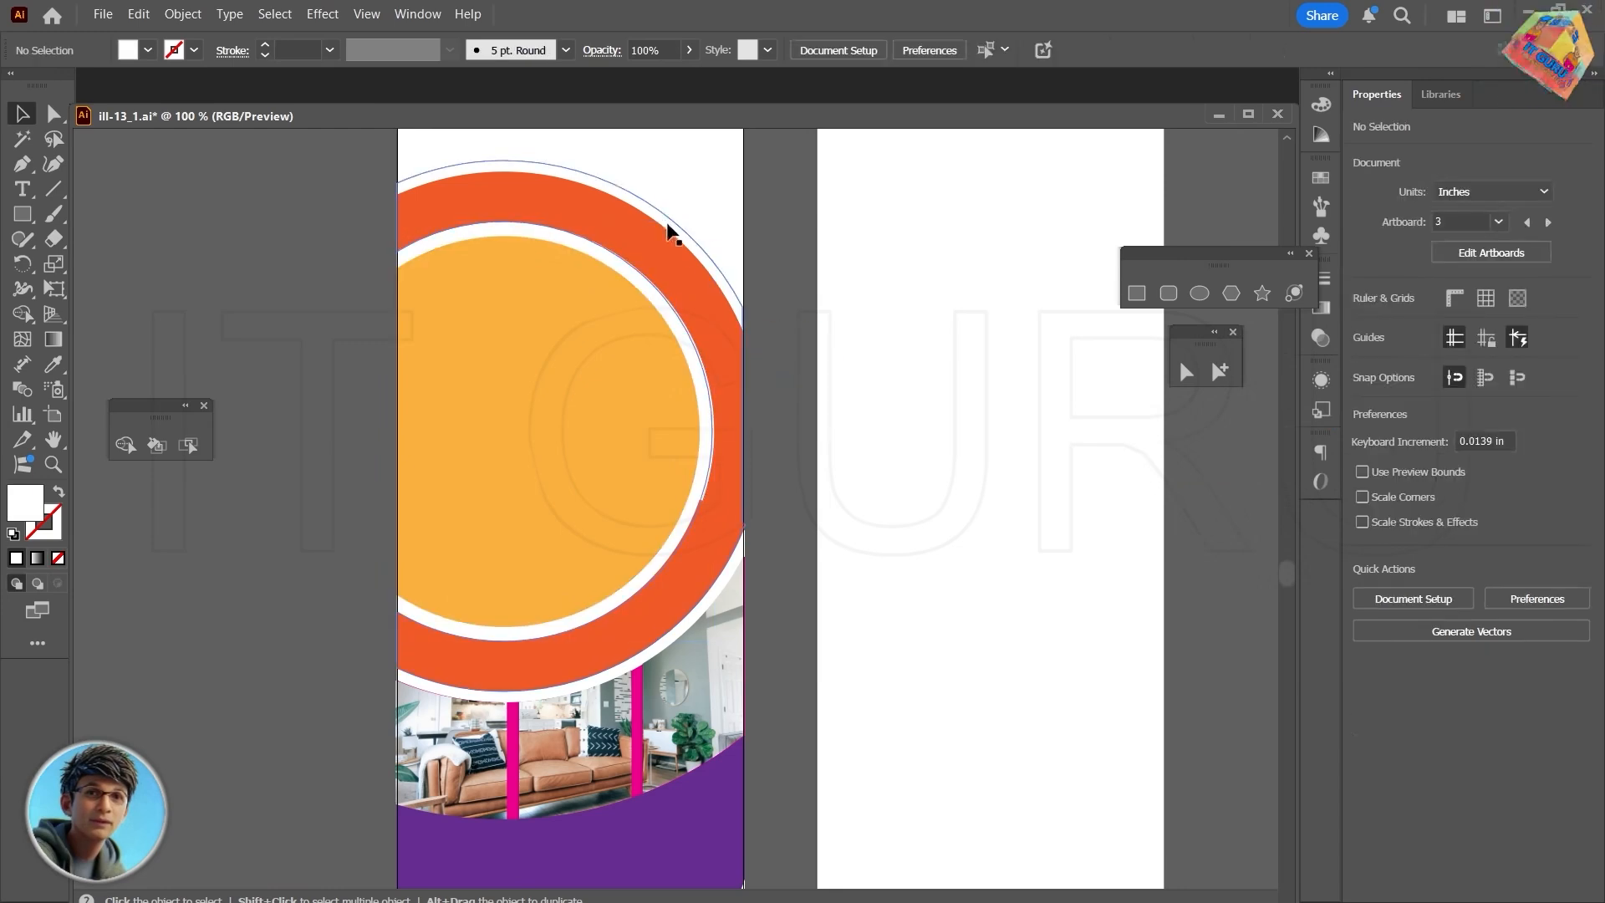
left_click(804, 270)
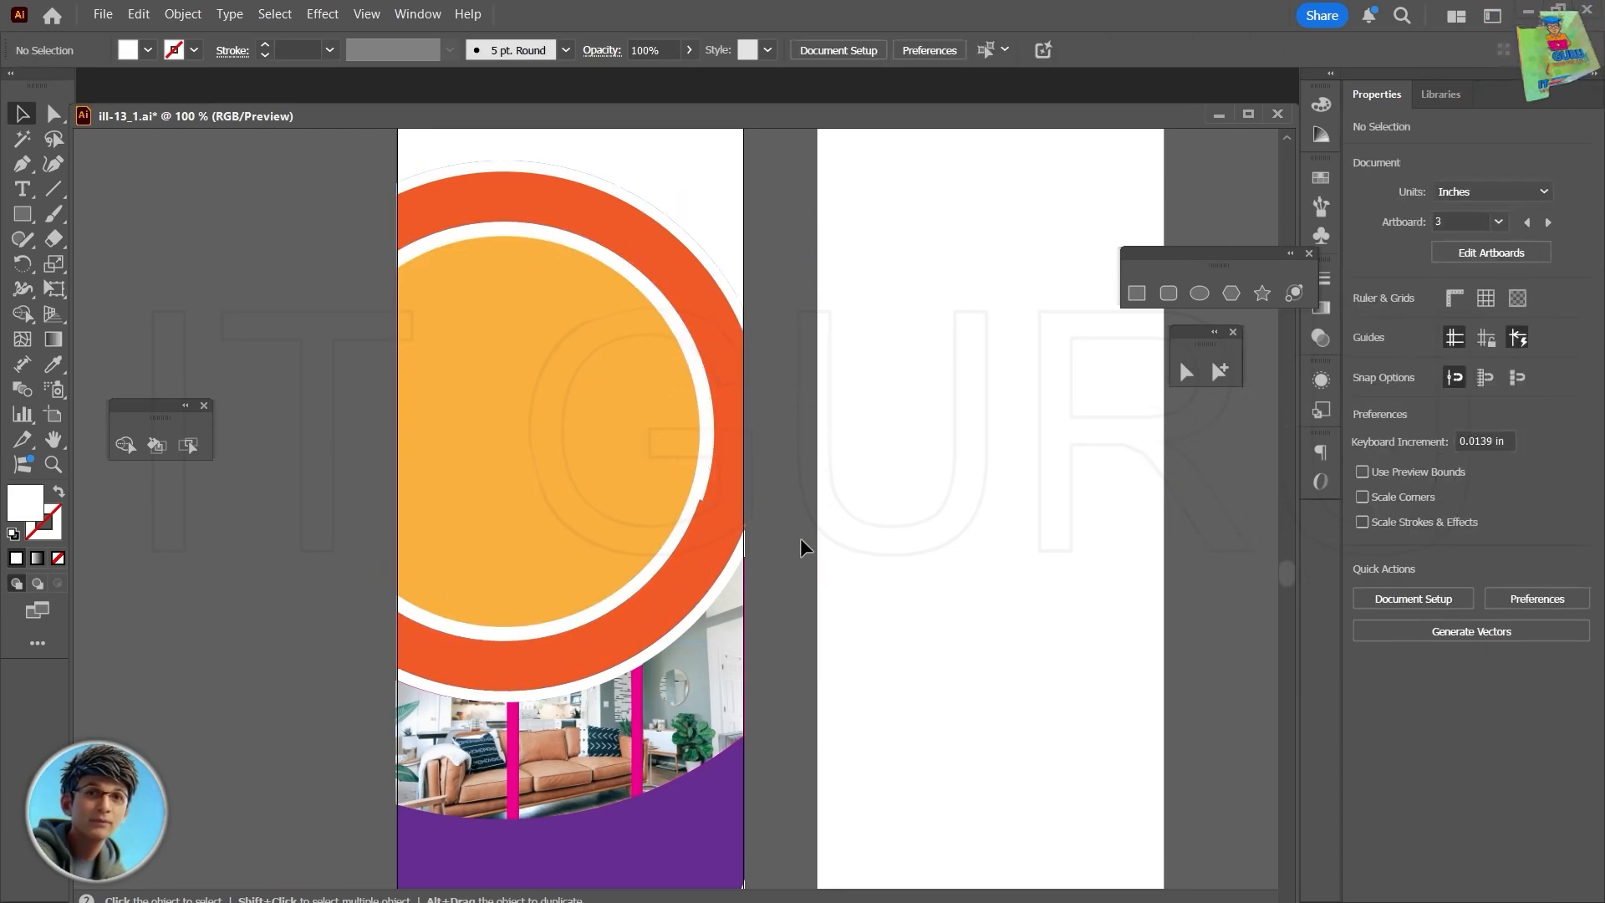
- Fill the magenta band behind the clipped photo sections with white
scroll(799, 548, "down", 5)
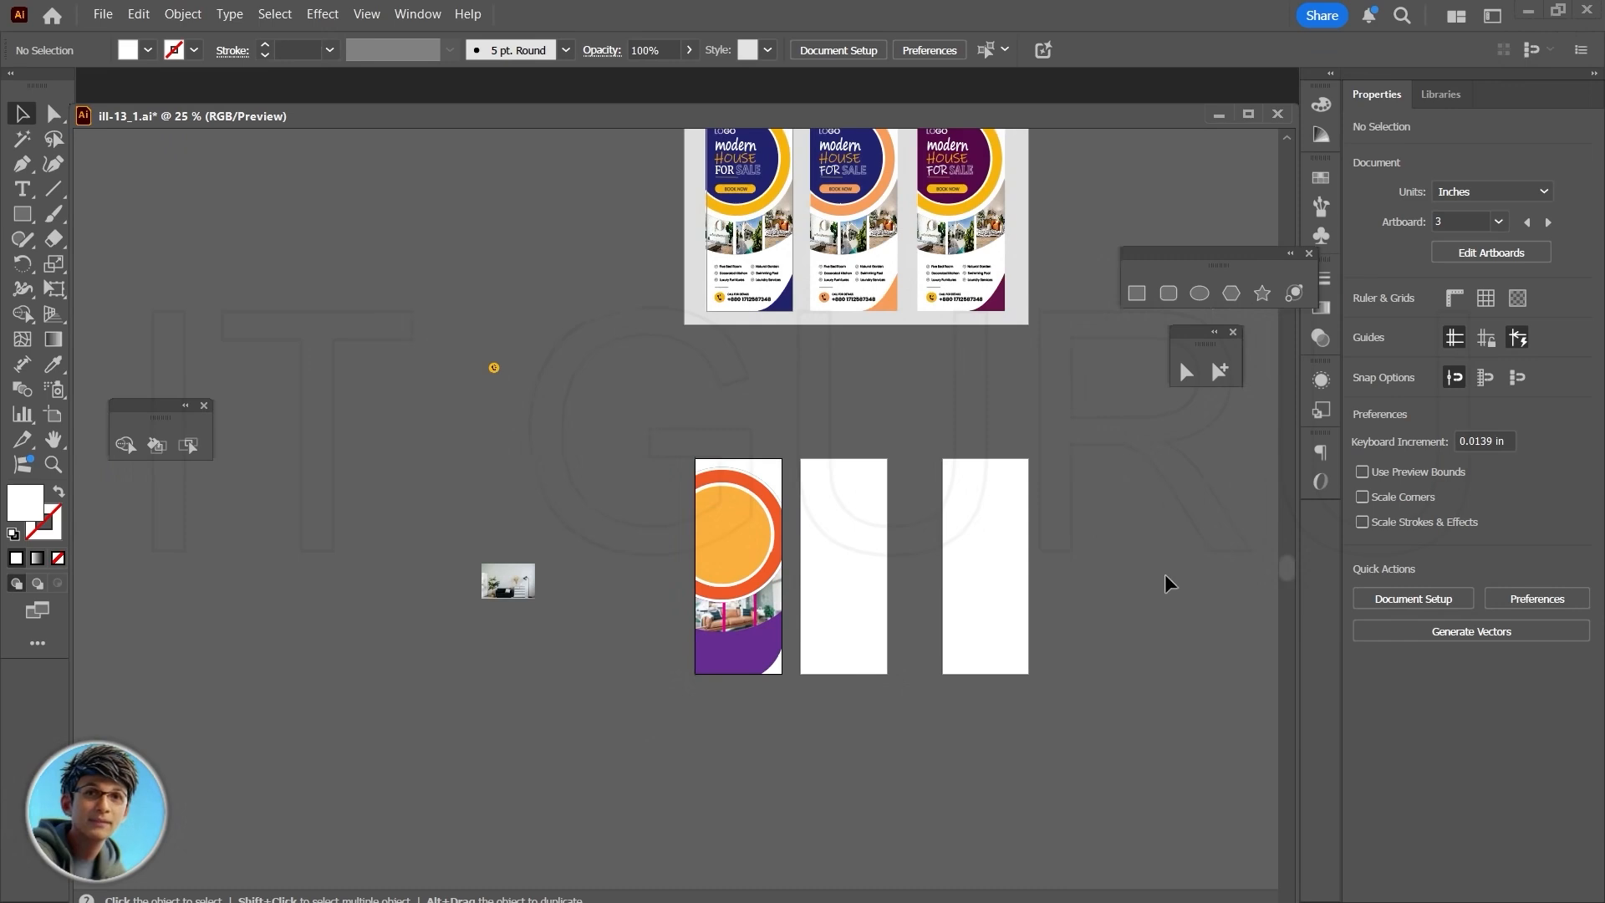
left_click_drag(1167, 583, 951, 620)
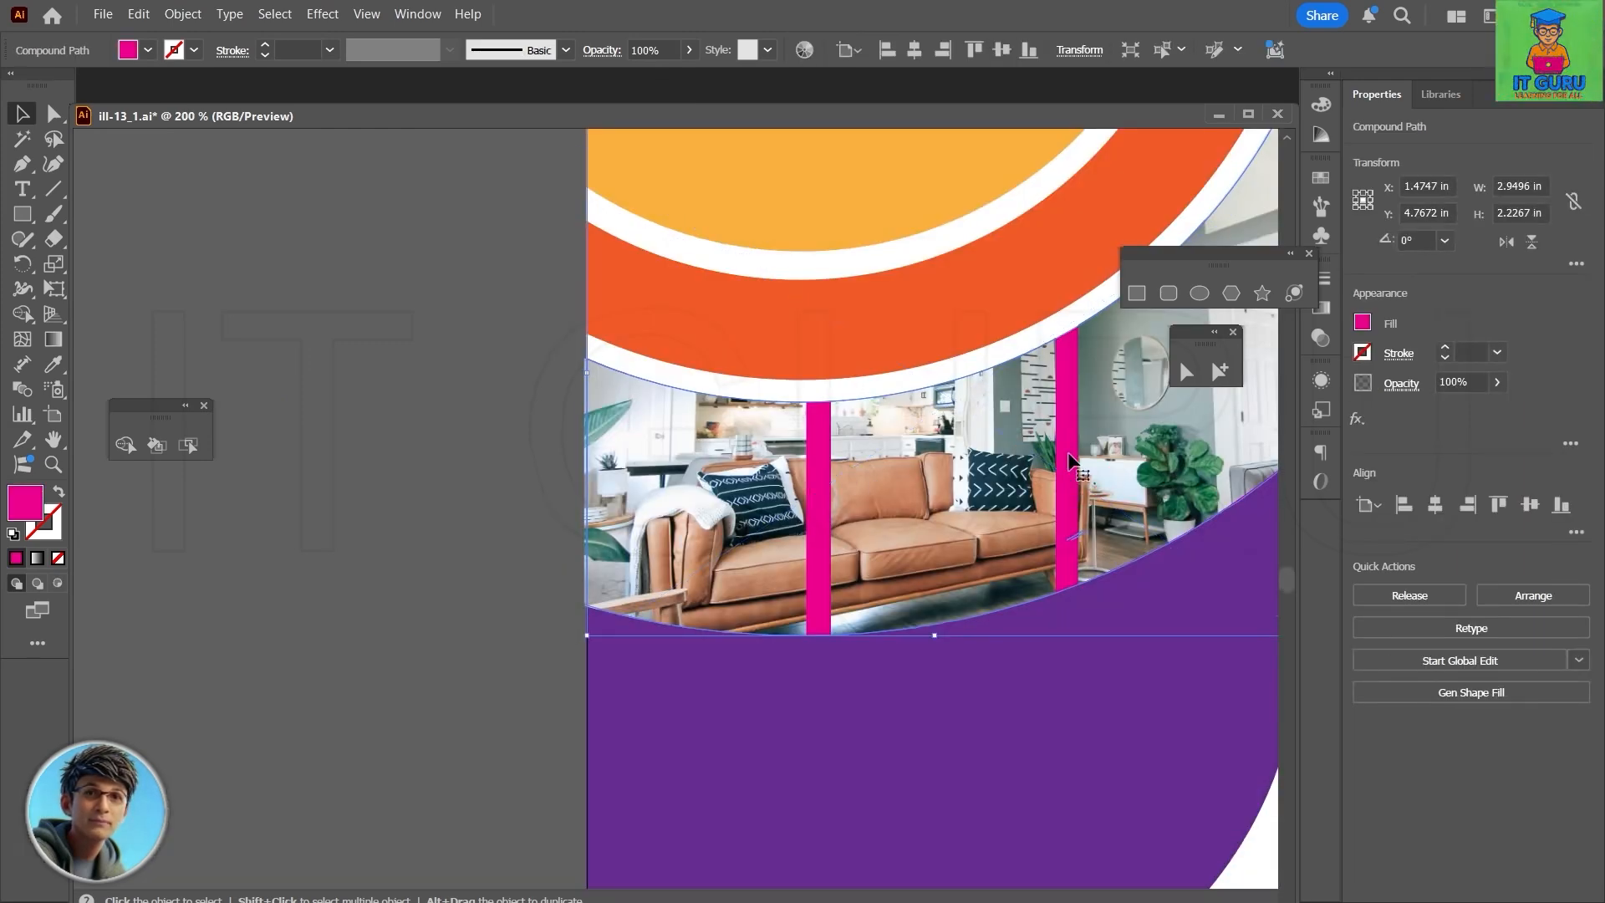
left_click(1361, 323)
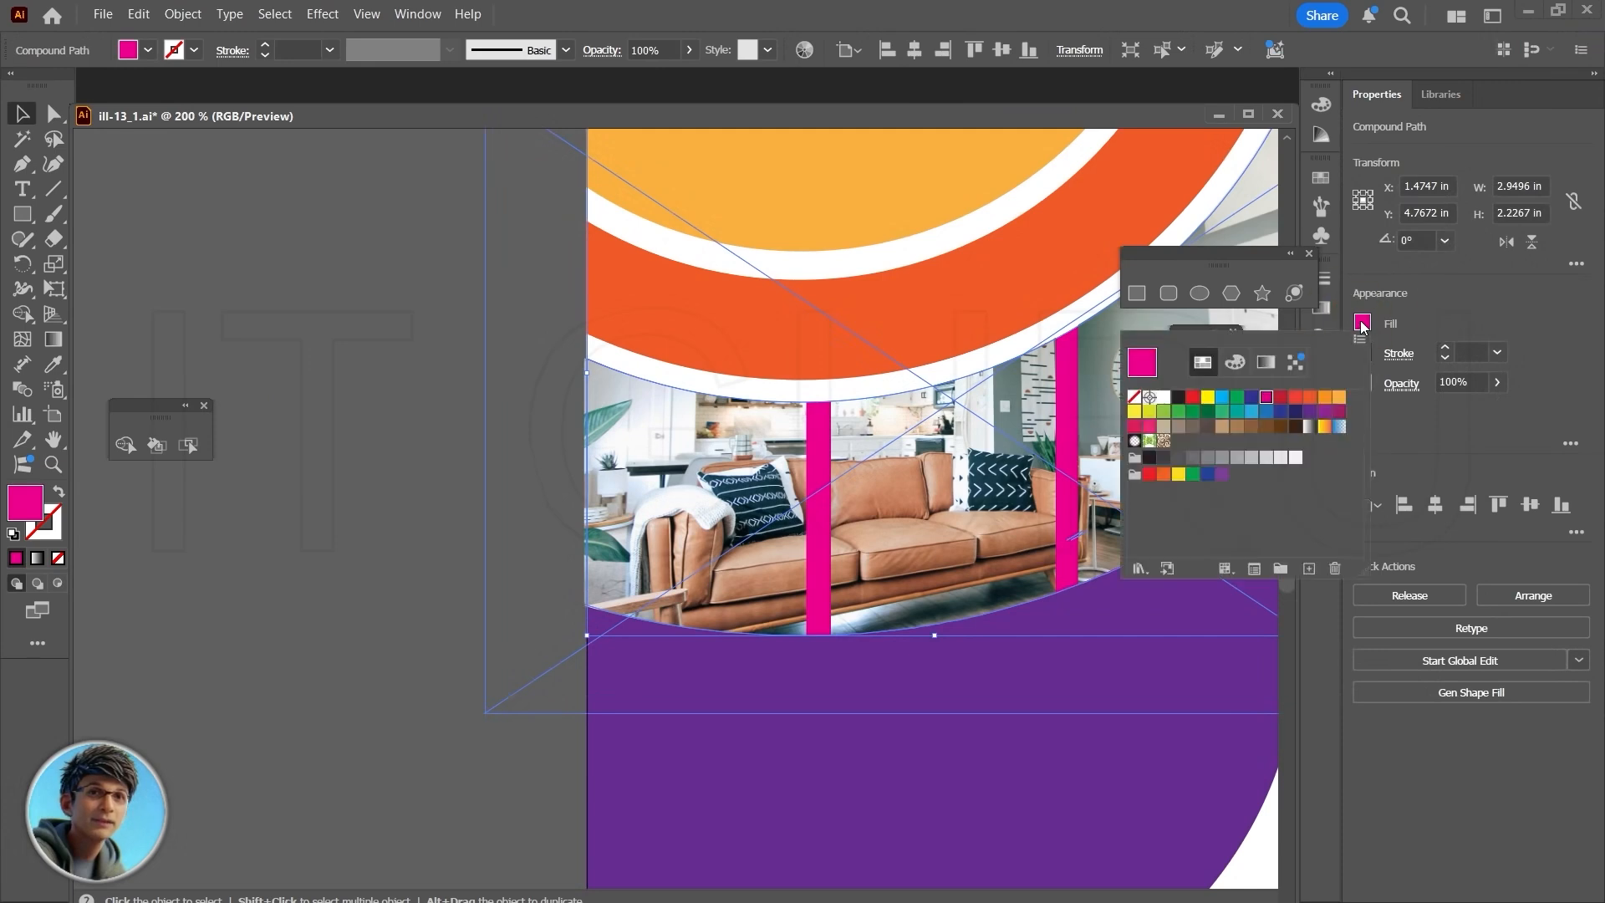
left_click(1163, 396)
left_click(361, 456)
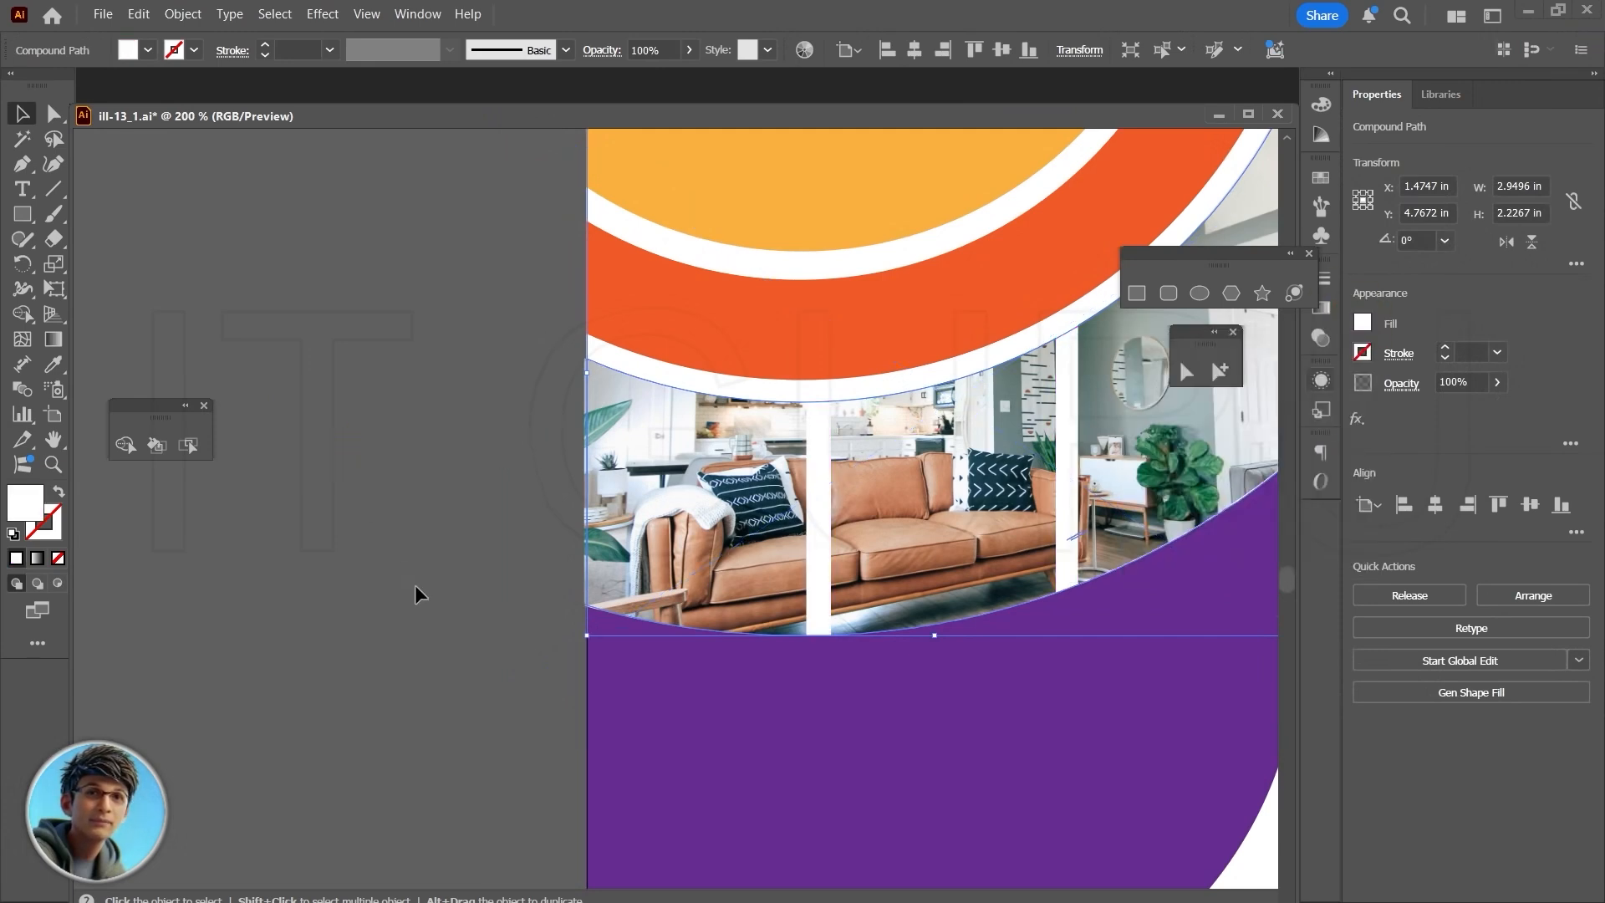